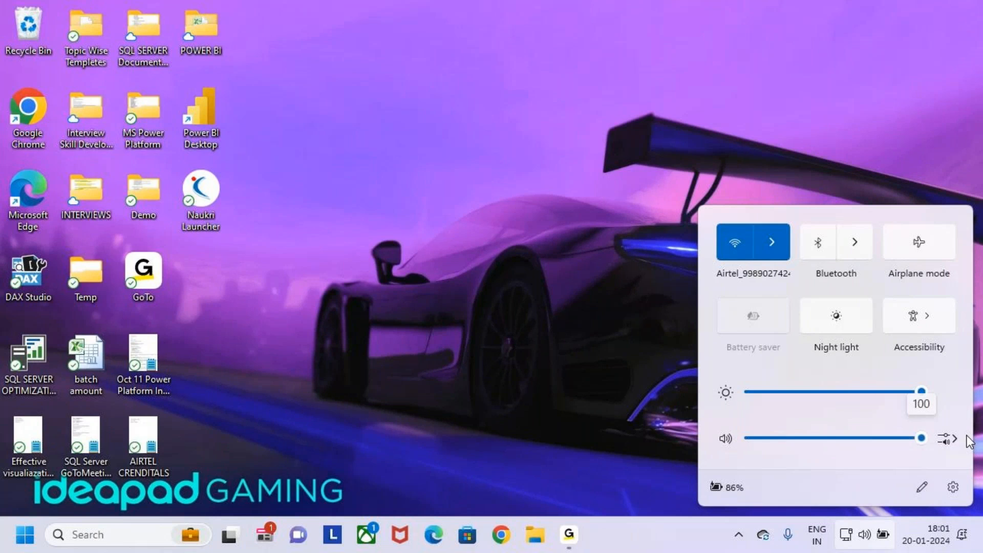
Step: Open the Power Apps folder inside the MS Power Platform folder on the Desktop in File Explorer
click(714, 100)
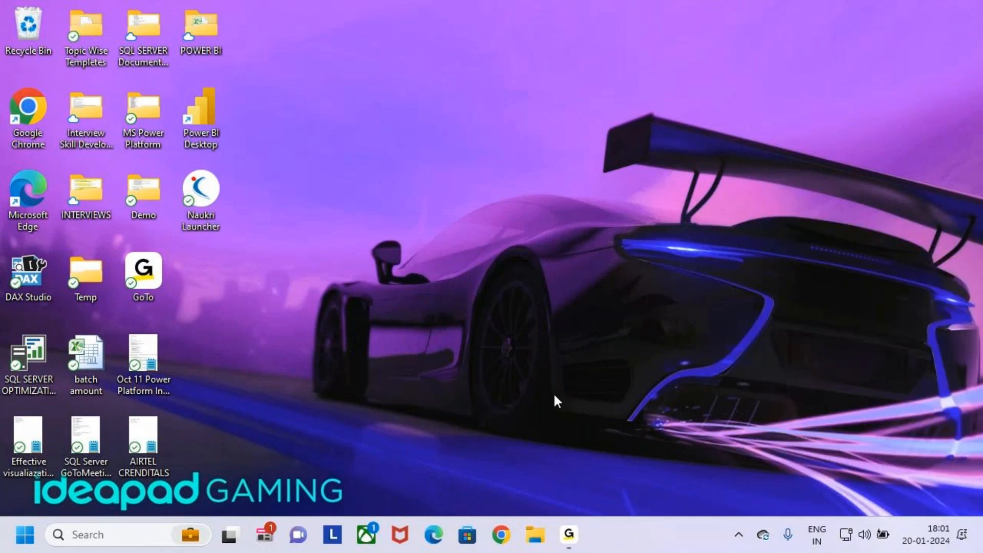
mouse_move(570, 531)
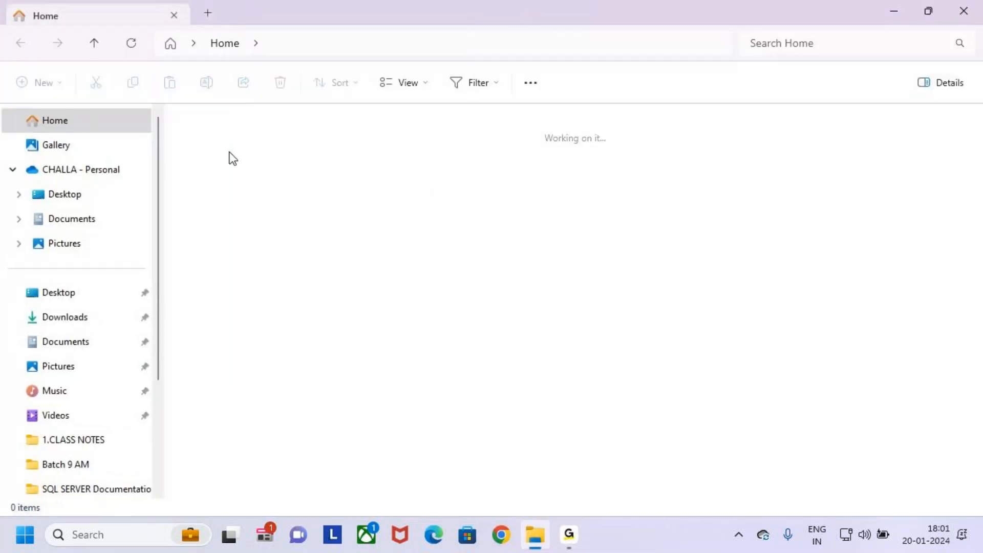
click(87, 196)
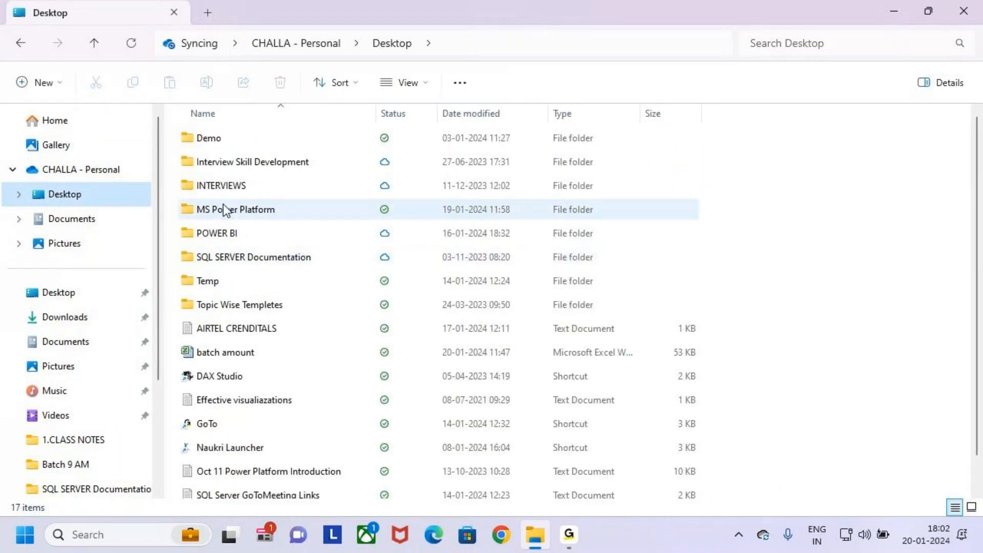
click(203, 215)
double_click(203, 215)
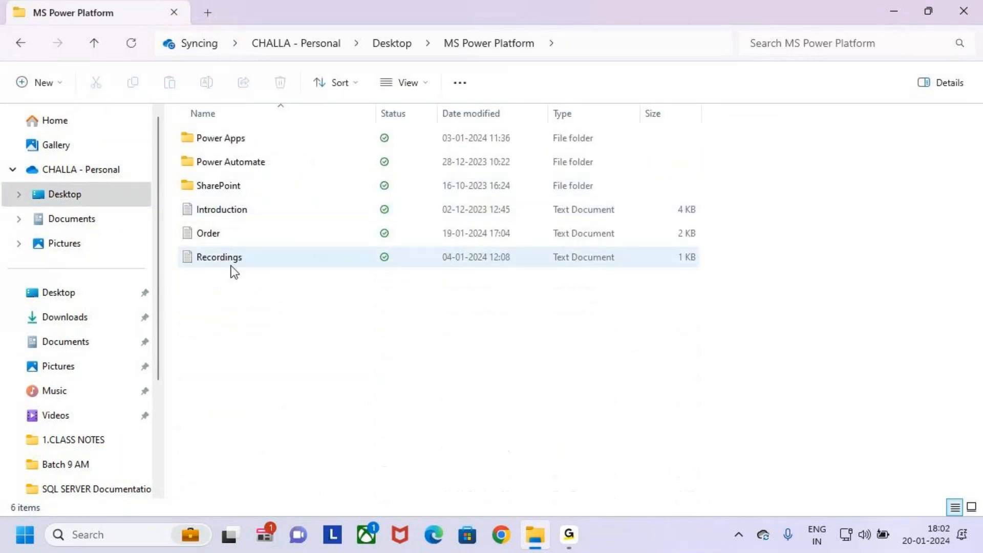
click(188, 136)
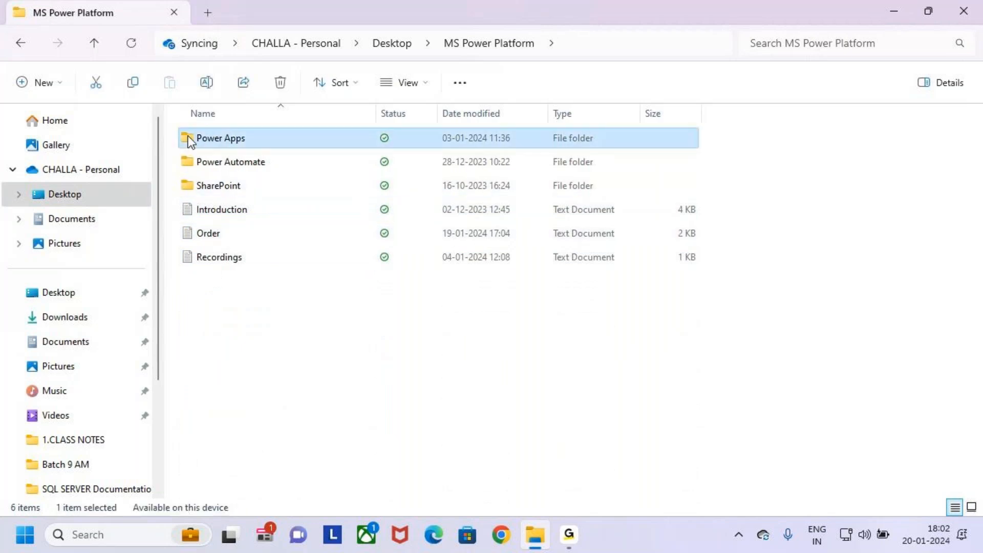
double_click(189, 136)
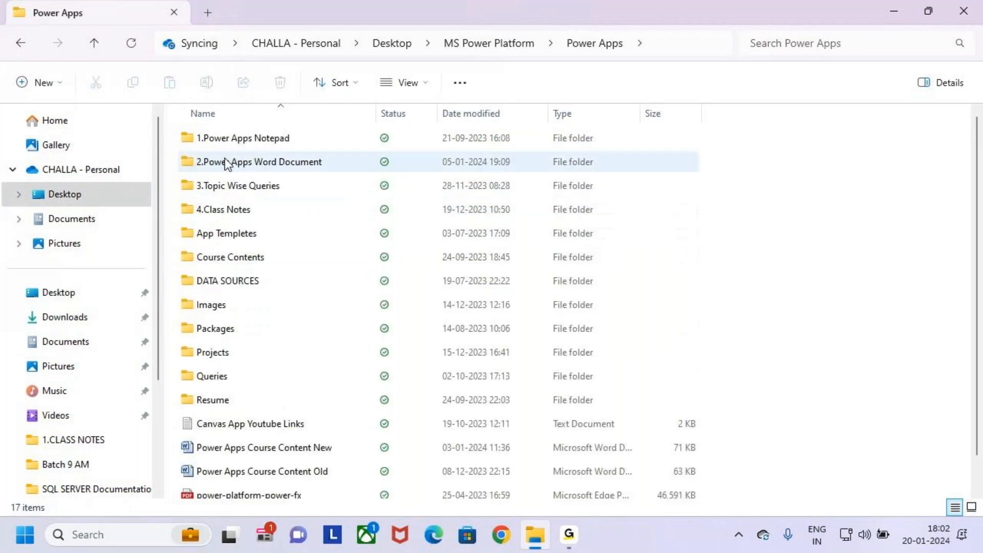
Step: Open the "15.Gallery 1, 2" notes from 4.Class Notes > Batch 6 PM in a maximized window
click(188, 188)
click(201, 212)
double_click(200, 210)
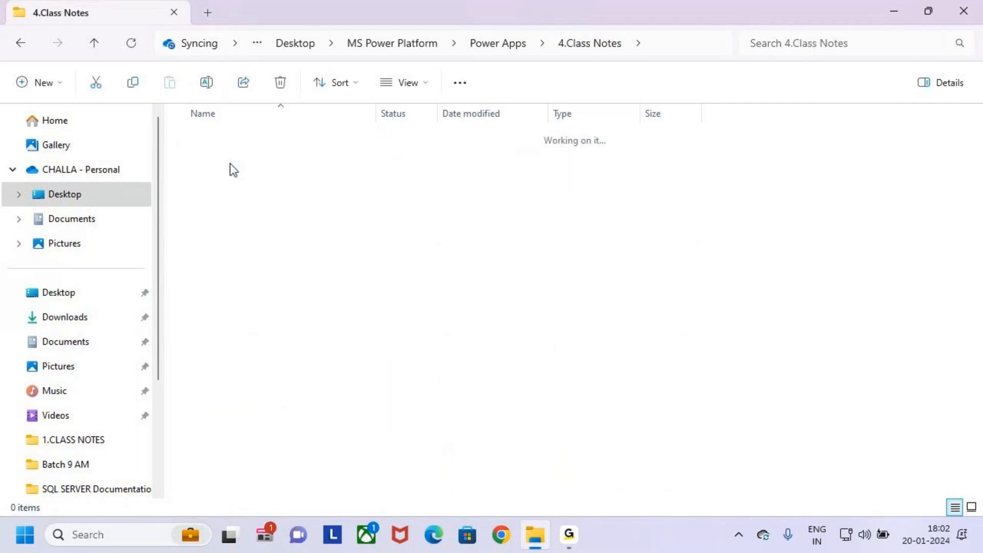
click(233, 379)
click(268, 405)
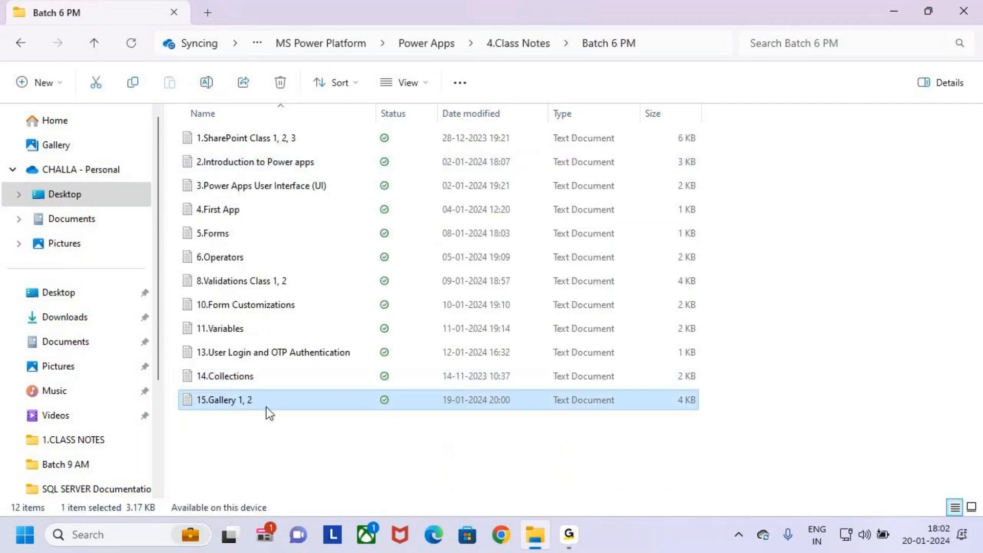
double_click(267, 407)
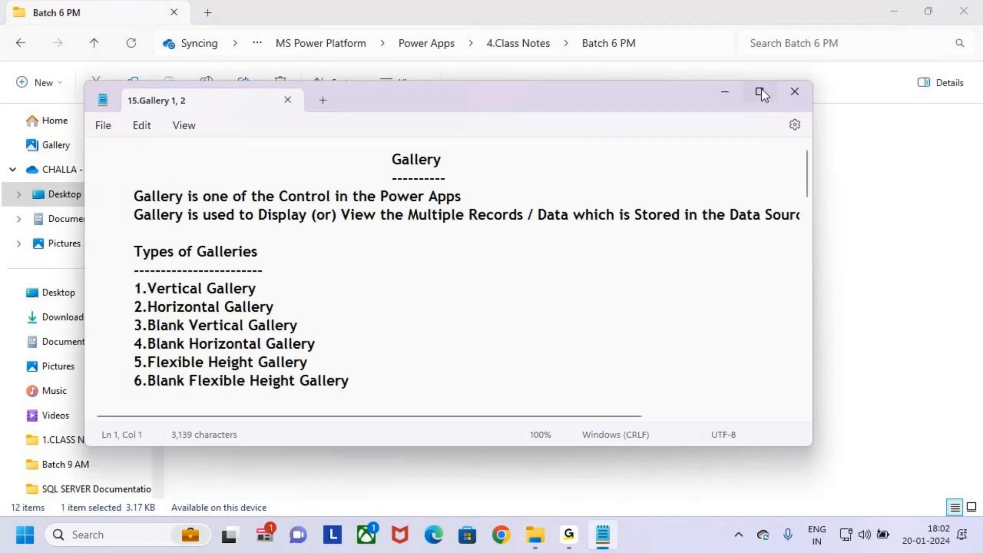
click(759, 90)
Step: Review the Gallery notes from the gallery types through the Class 2 cases to the Class 3 heading
click(352, 294)
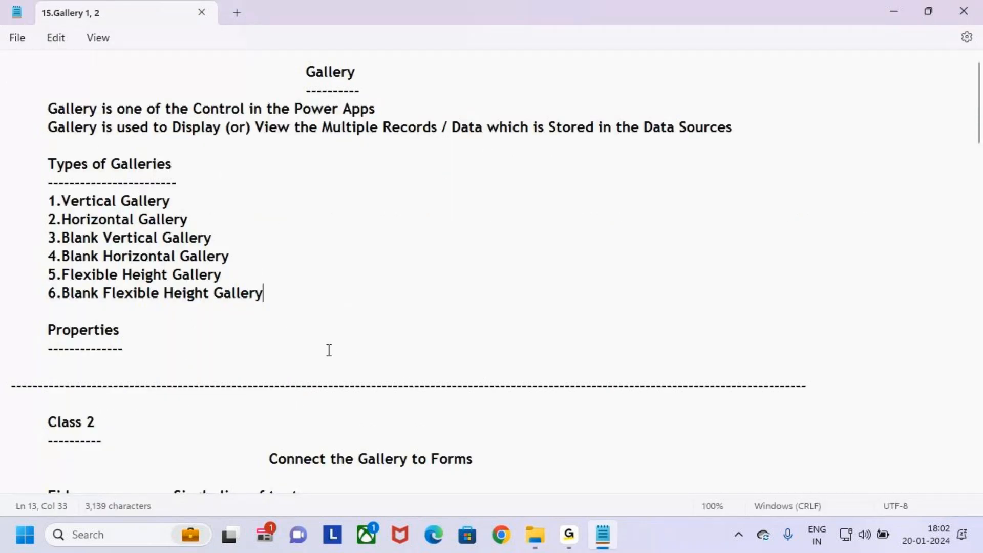
drag(306, 72, 402, 74)
scroll(288, 269, down, 4)
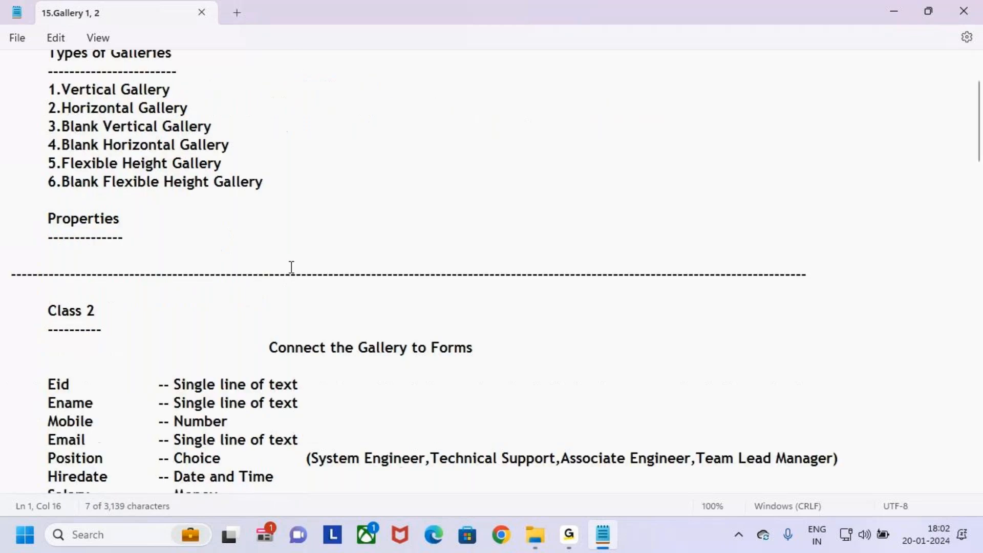
scroll(287, 262, up, 4)
click(291, 257)
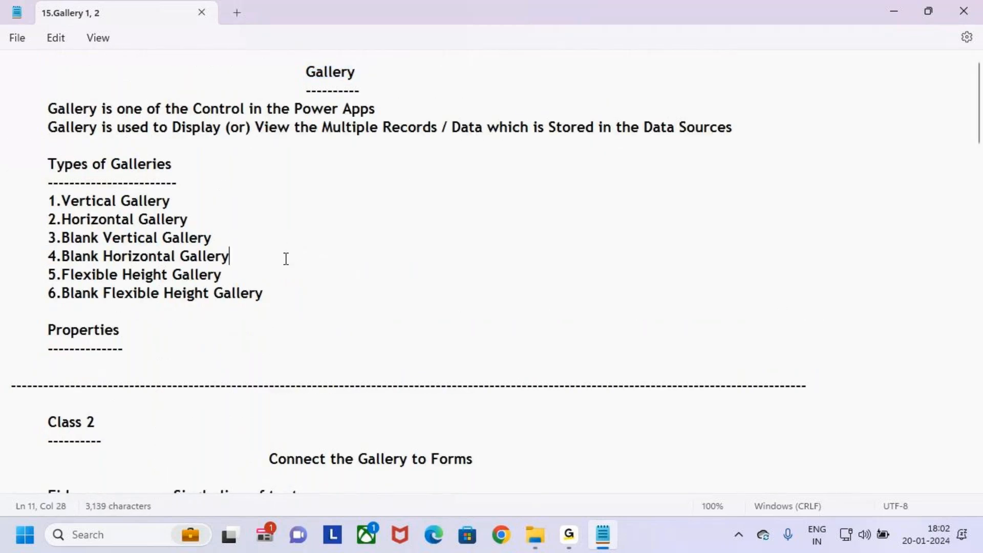
scroll(290, 261, down, 8)
scroll(287, 260, down, 11)
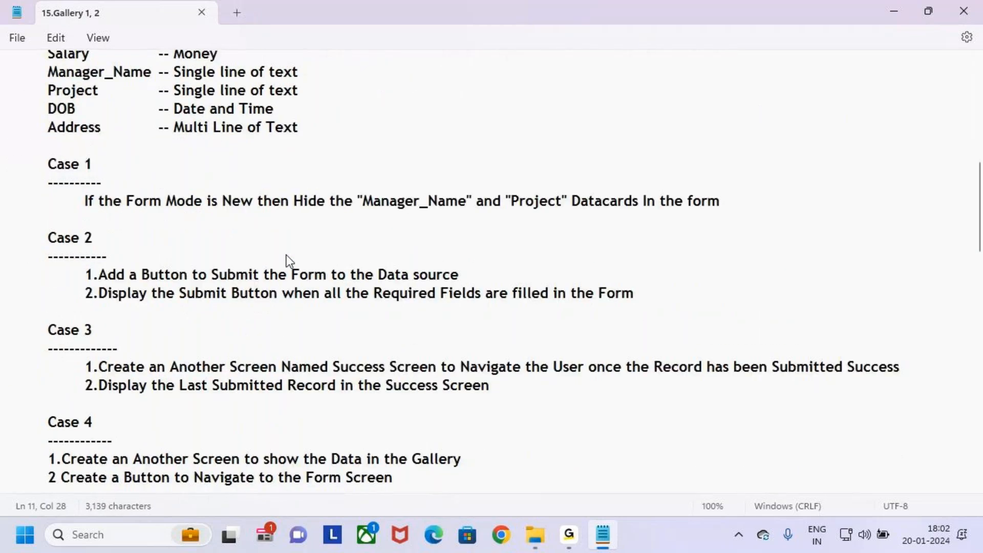
drag(48, 201, 95, 215)
click(102, 219)
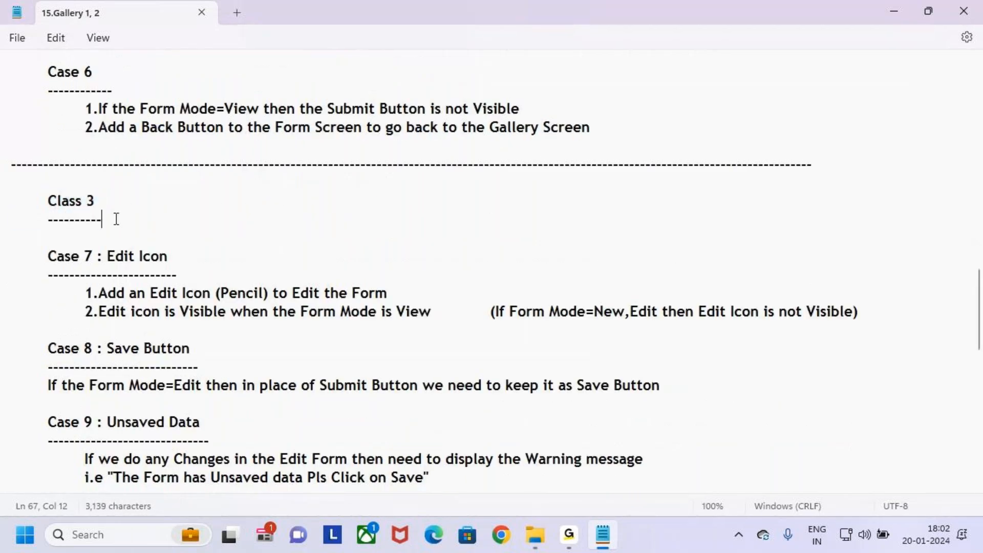
Step: Insert a long dashed separator line below the Case 13 text at the end of the notes
scroll(169, 294, down, 2)
scroll(34, 219, down, 10)
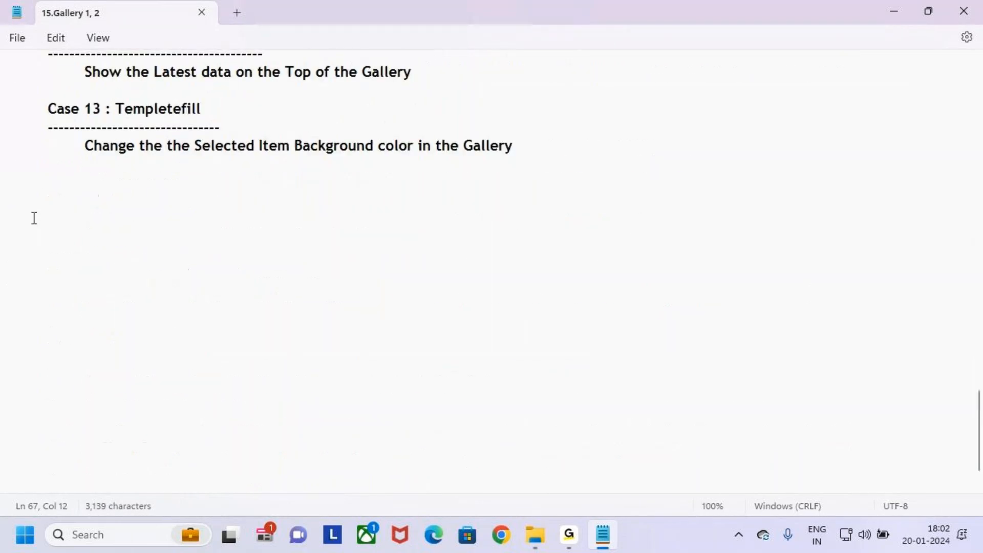
key(BackSpace)
key(BackSpace)
key(Tab)
key(BackSpace)
key(BackSpace)
key(BackSpace)
key(Return)
key(Return)
text(----------------------------------------------------------------------------------------------------------------------------------------------------------)
key(Return)
key(Return)
key(Tab)
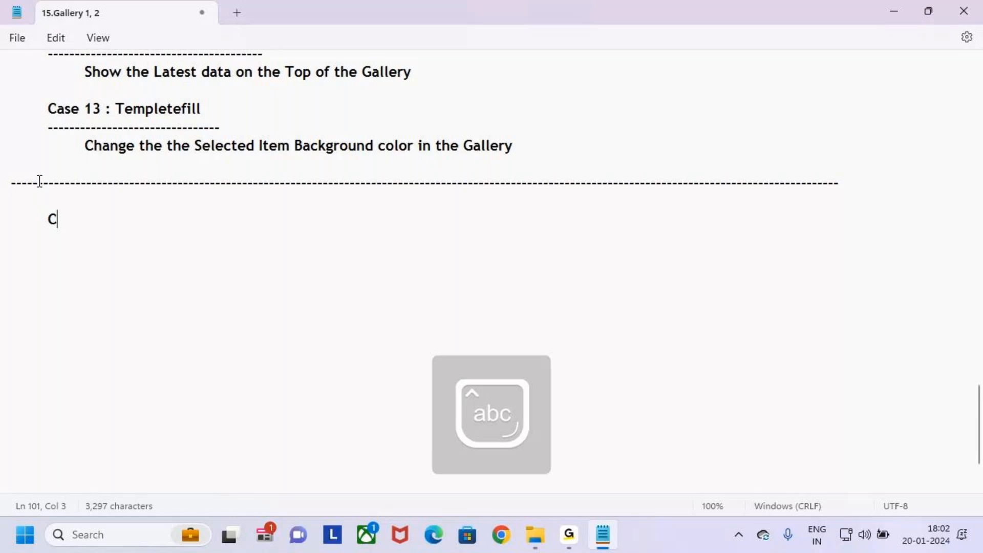
Step: Lengthen the dashed separator line below Case 13 with a few more dashes and leave a blank line under it
key(BackSpace)
key(BackSpace)
key(BackSpace)
key(BackSpace)
key(BackSpace)
text(----)
key(BackSpace)
key(BackSpace)
key(BackSpace)
key(BackSpace)
text(--------)
key(Return)
key(Return)
Step: Add an indented "Class 4" heading underlined with dashes below the separator
key(Tab)
text(Class 4)
key(Return)
key(Tab)
text(------------)
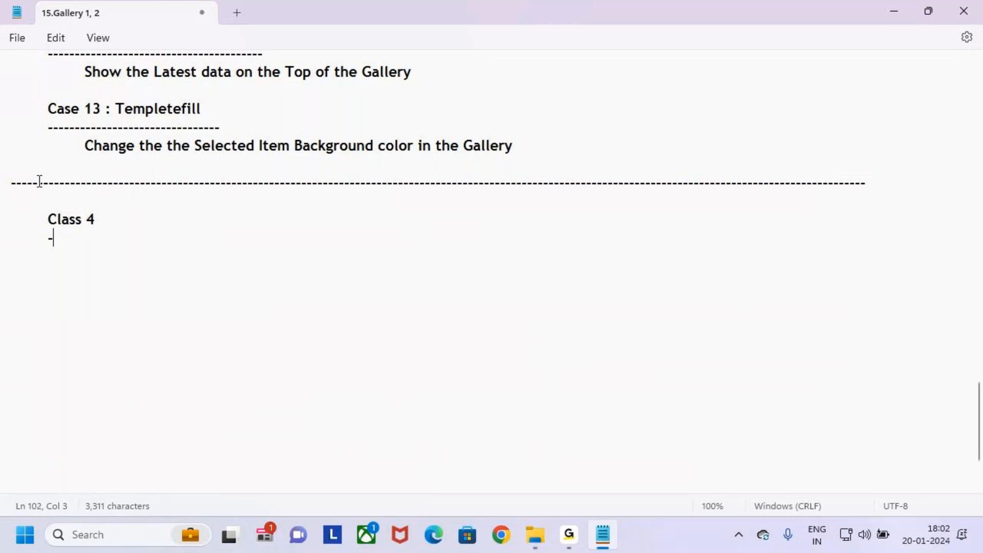
Step: Add the far-indented title "Create a Popup Window" with a dashed underline beneath the Class 4 heading
key(Return)
key(Tab)
key(Tab)
key(Tab)
key(Tab)
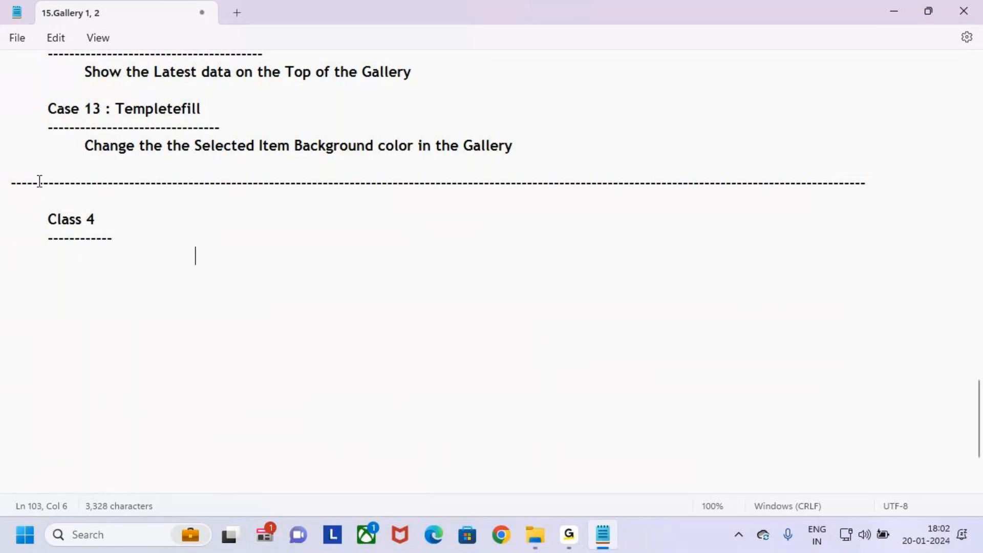
text(Create)
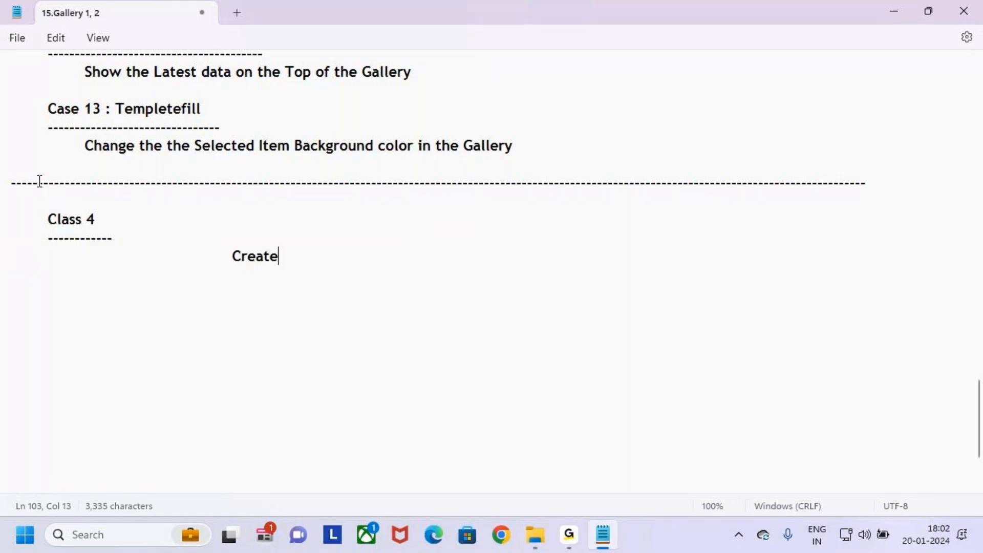
text( a Popup Wn)
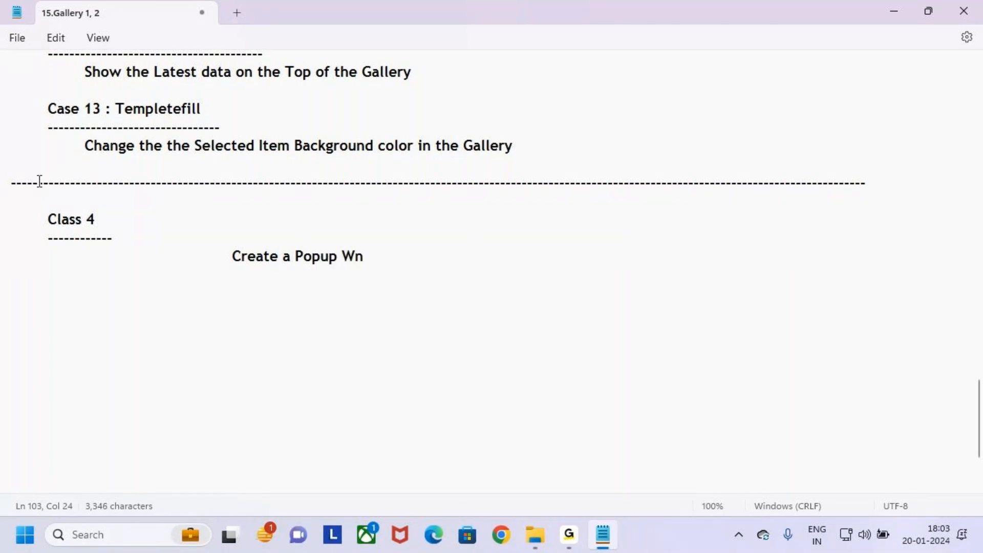
key(BackSpace)
text(Window)
key(Return)
key(Tab)
key(Tab)
key(Tab)
key(Tab)
key(Tab)
key(Tab)
key(Tab)
text(--------------------------------)
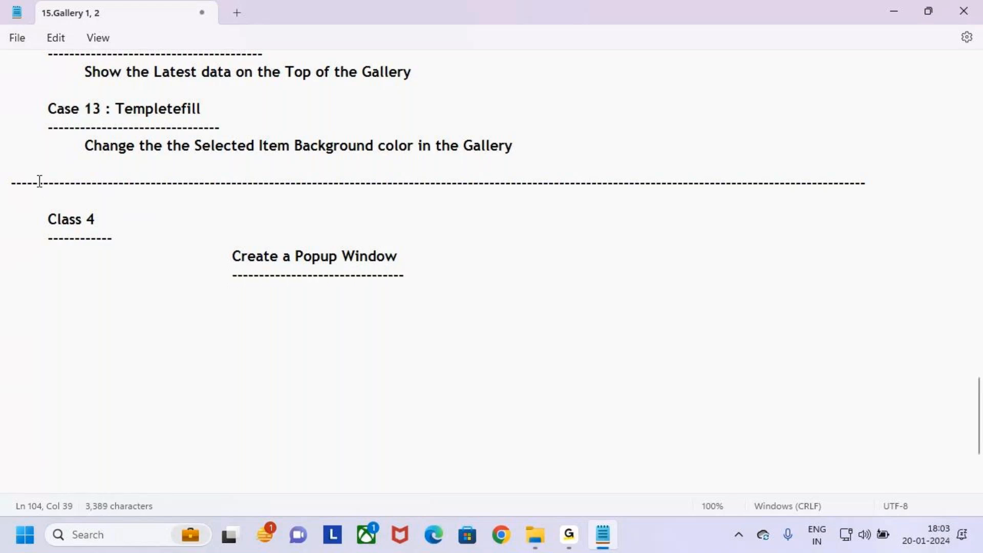
drag(231, 255, 427, 269)
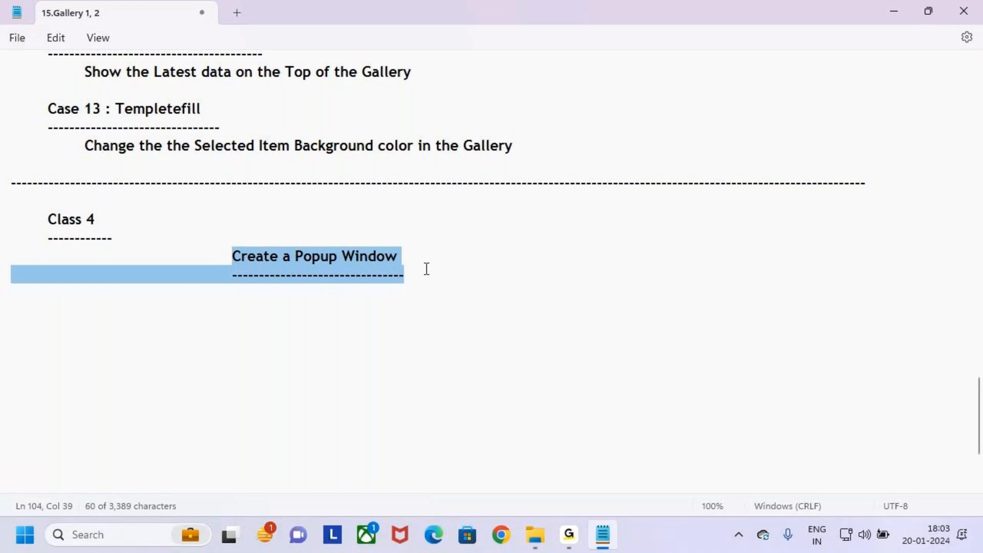
click(439, 274)
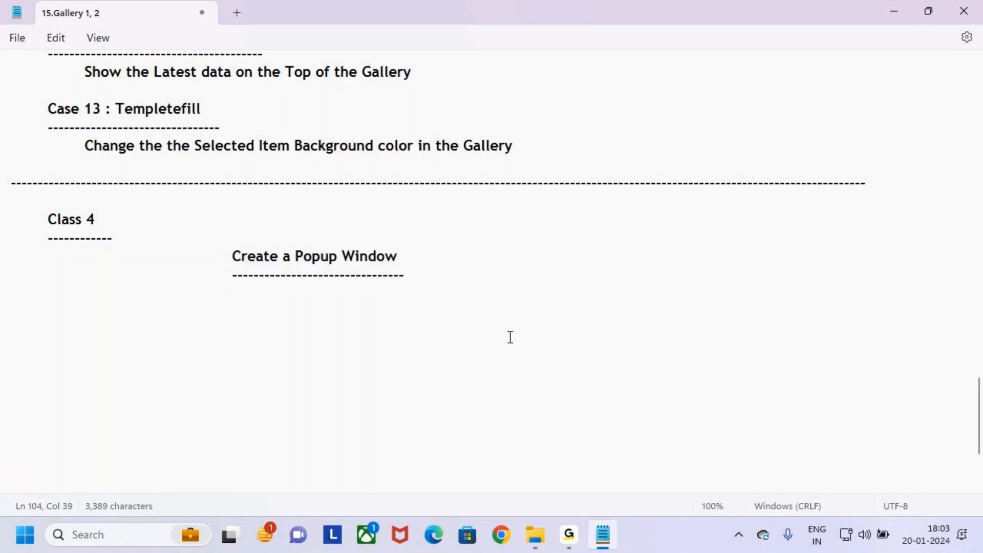
drag(297, 257, 419, 255)
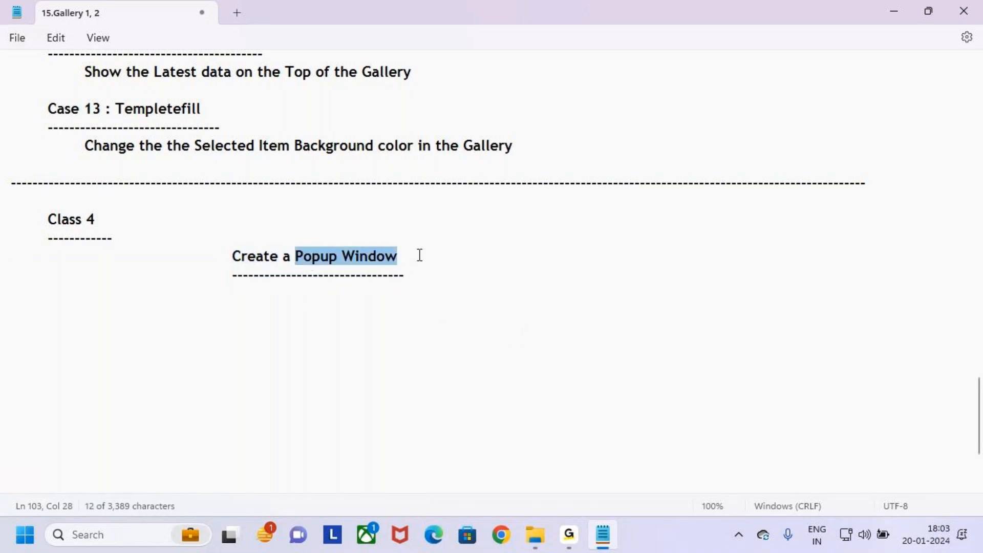
click(421, 256)
Step: Switch to Microsoft Edge and go to make.powerapps.com
click(436, 535)
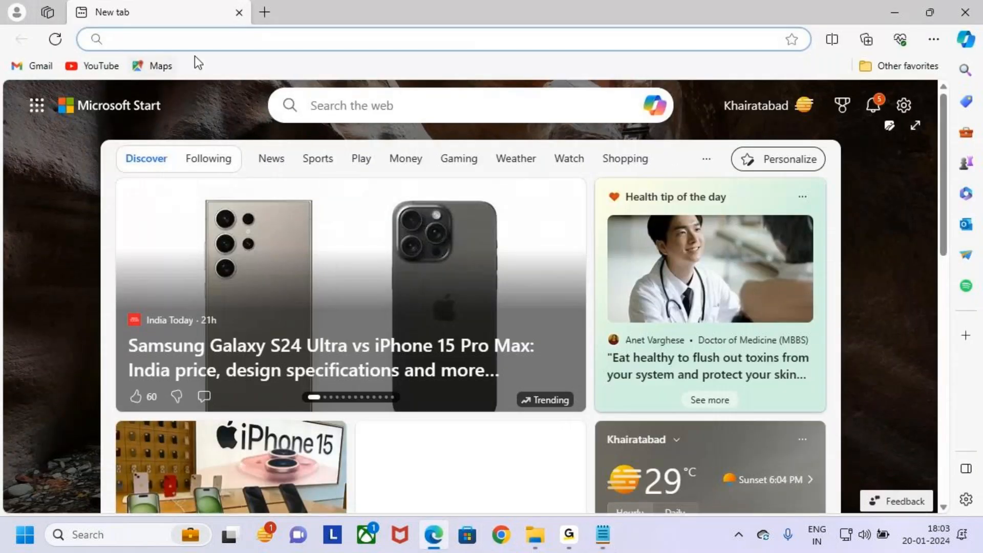
click(167, 37)
text(make.powerapps.com)
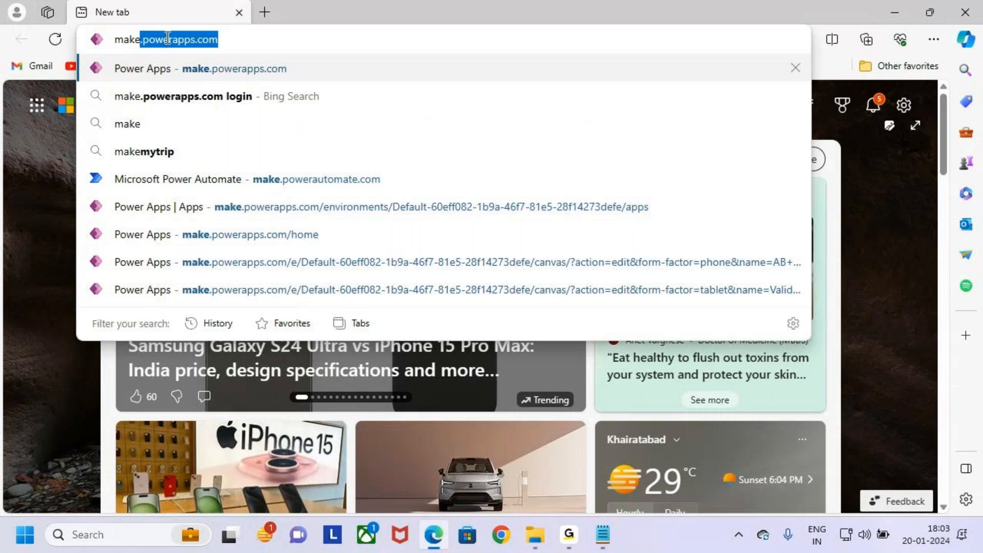
key(Right)
key(Return)
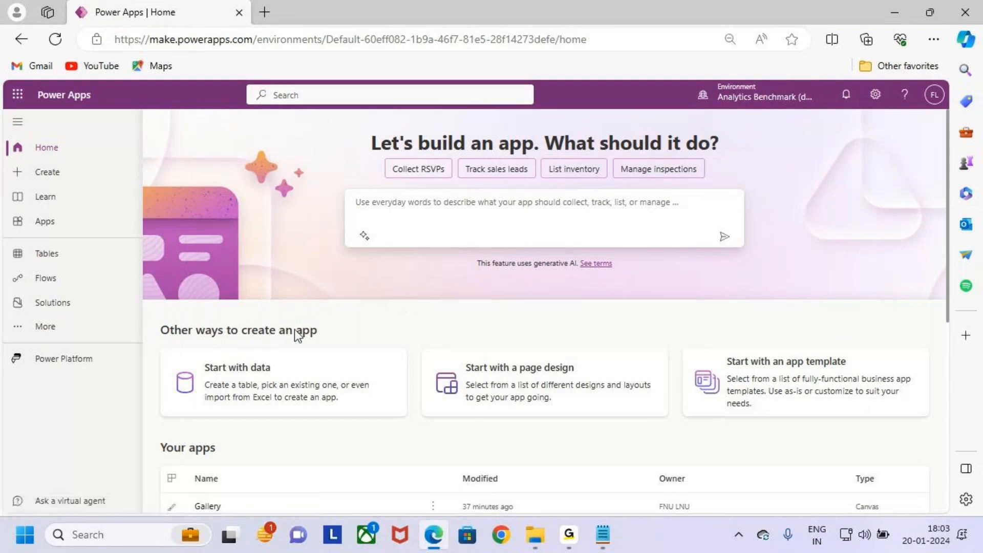
Step: Open the Gallery canvas app for editing from the list of apps
scroll(342, 337, down, 3)
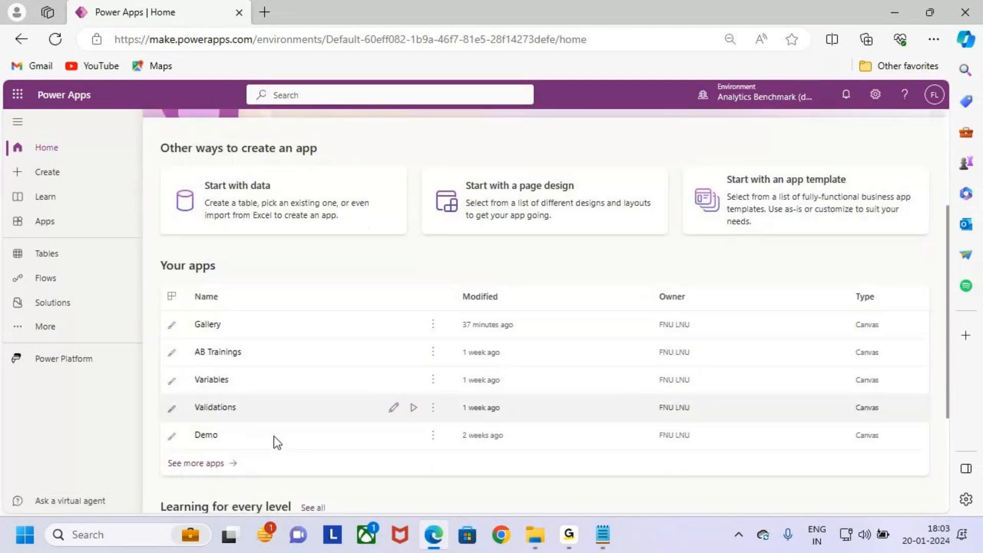
click(69, 222)
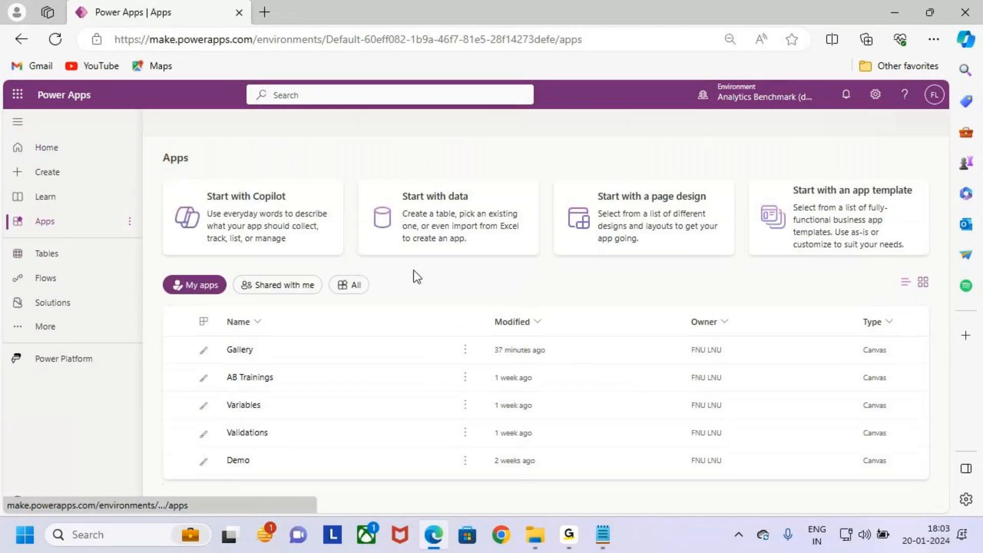
click(425, 350)
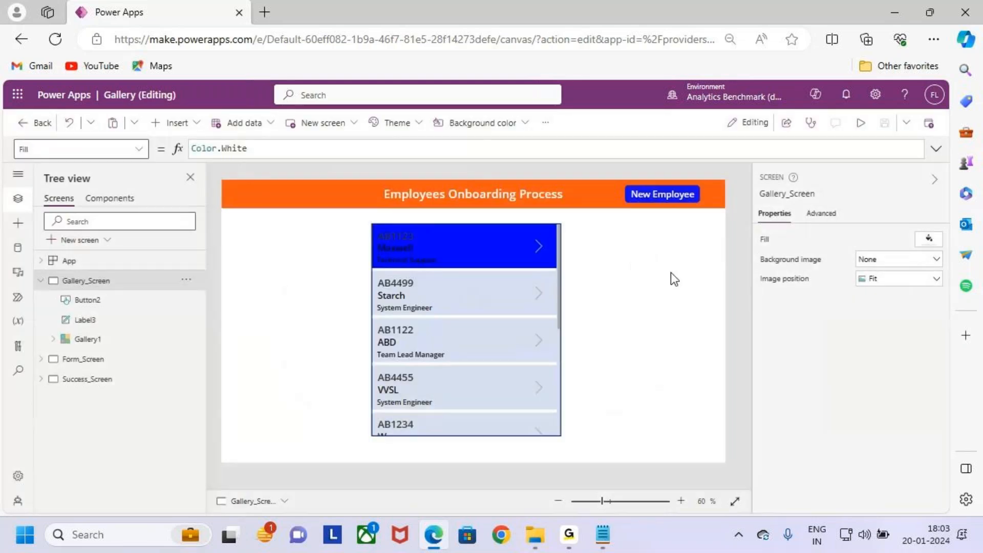
Step: Preview the app and open the New Employee onboarding form from the gallery screen
click(860, 122)
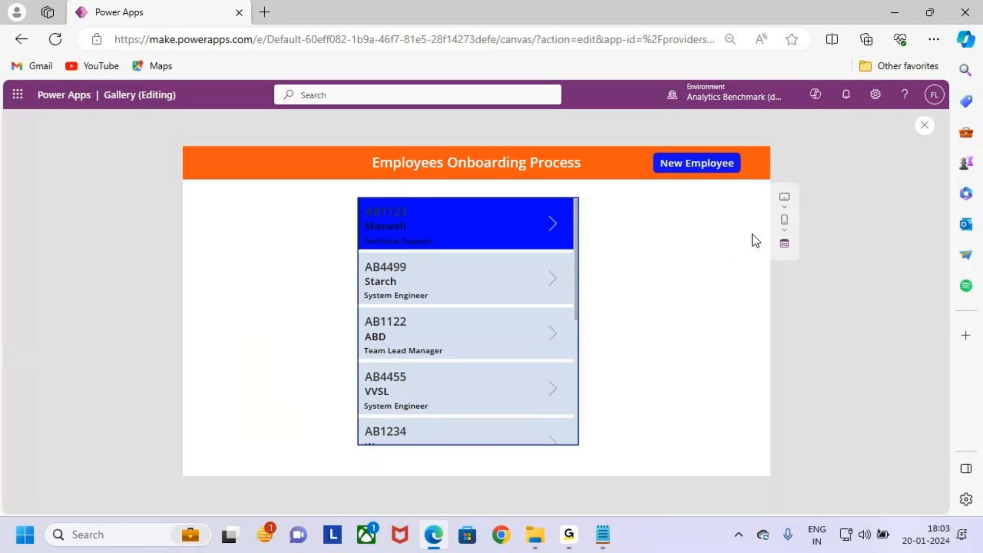
key(ctrl+2)
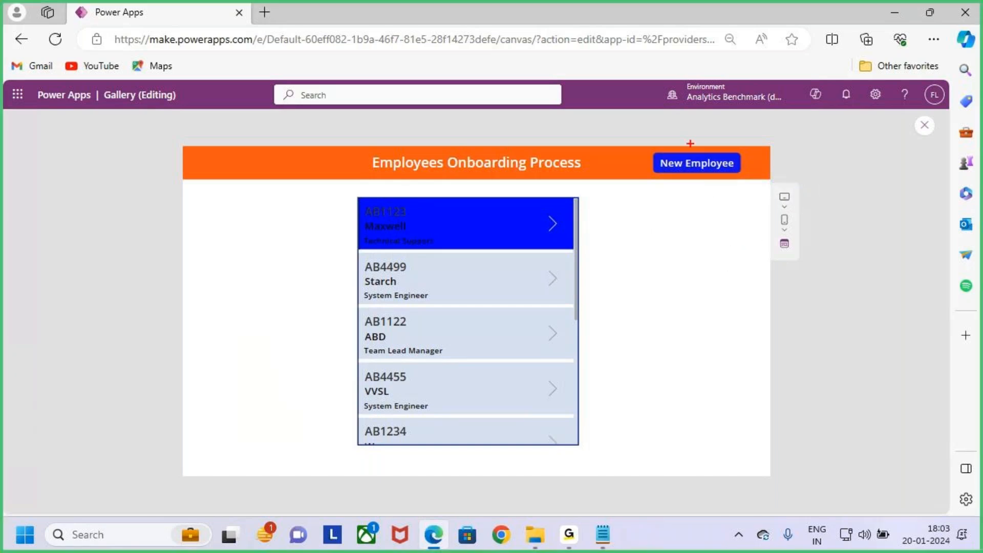
key(Escape)
click(702, 168)
key(ctrl+2)
drag(369, 151, 571, 179)
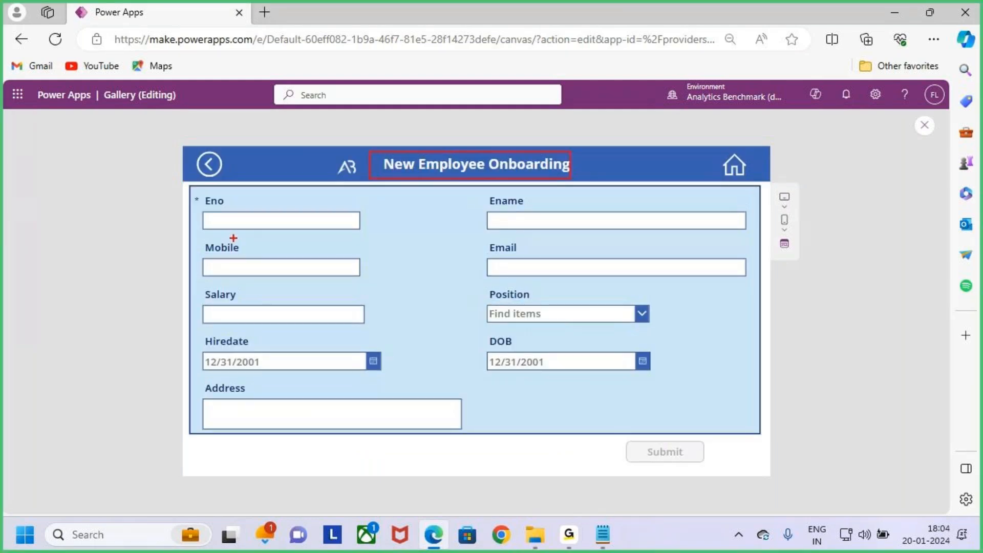
mouse_move(197, 191)
mouse_down()
mouse_move(265, 241)
mouse_move(674, 377)
mouse_move(742, 410)
mouse_move(748, 424)
mouse_up()
drag(427, 123, 468, 214)
drag(443, 200, 484, 172)
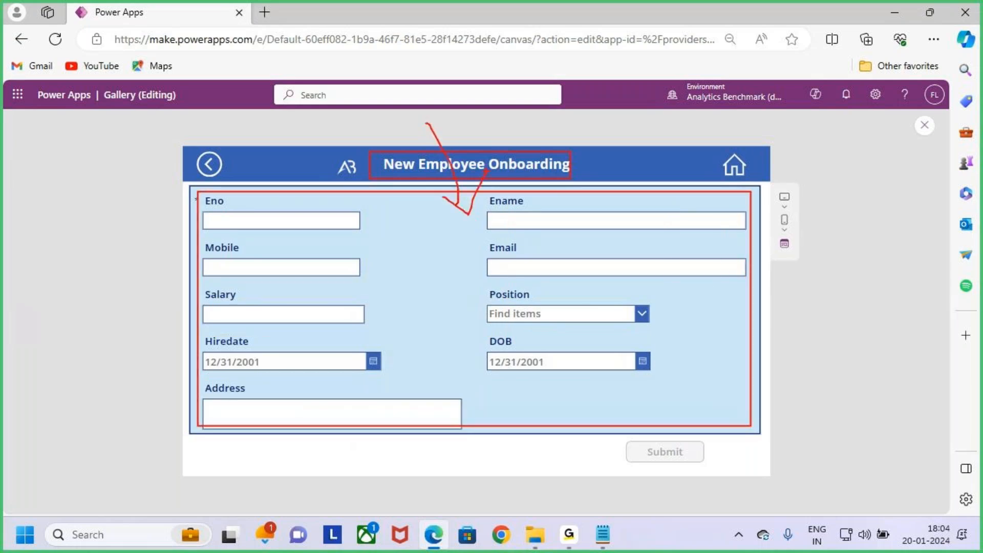
key(Escape)
key(ctrl+2)
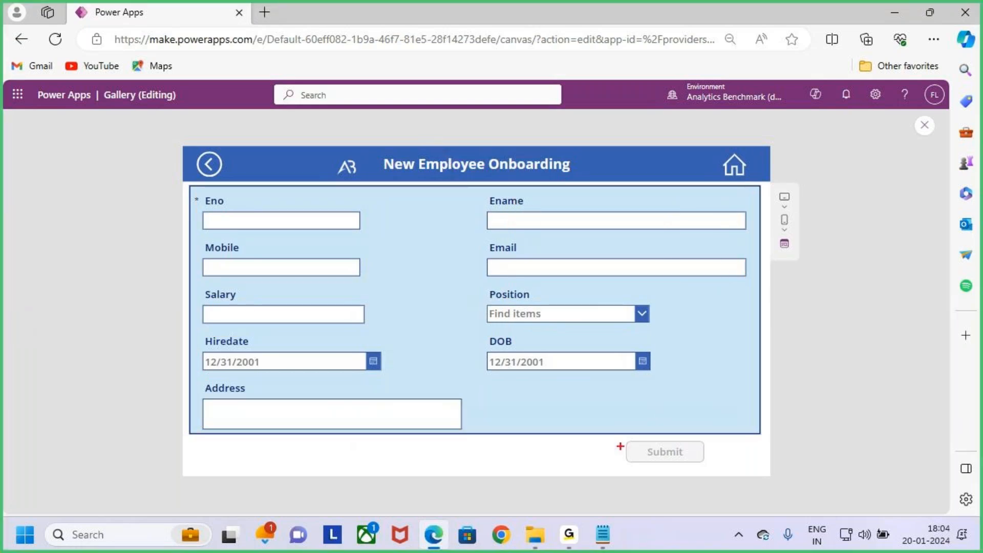
mouse_move(617, 436)
mouse_down()
mouse_move(670, 461)
mouse_move(715, 468)
mouse_up()
drag(662, 450, 703, 410)
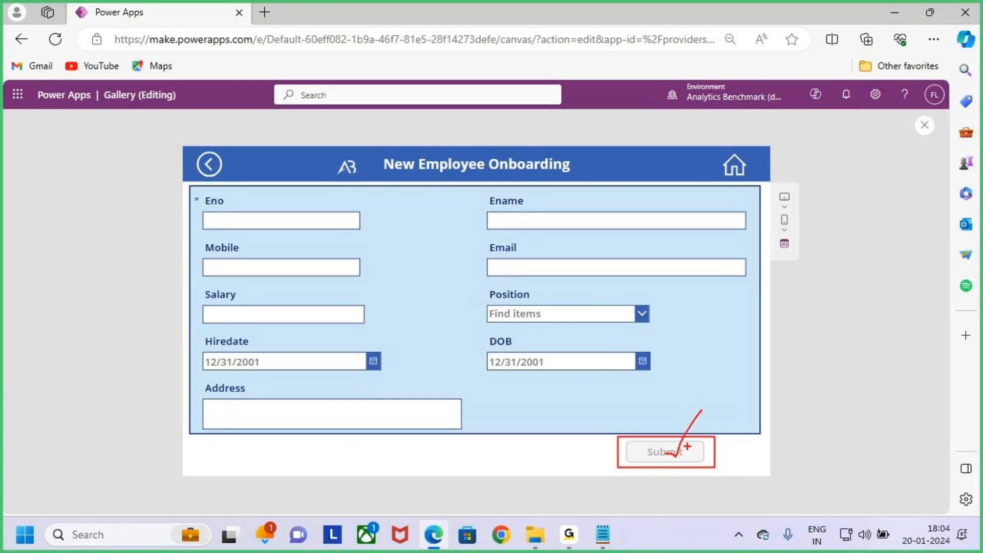
key(Escape)
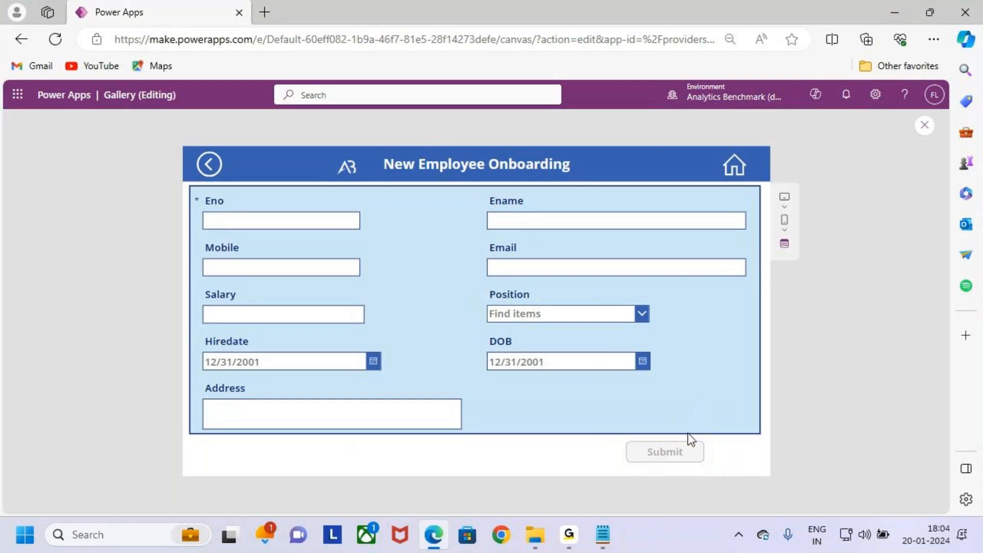
Step: Exit the app preview and open Success_Screen to examine its completion icon and message
click(926, 125)
click(591, 359)
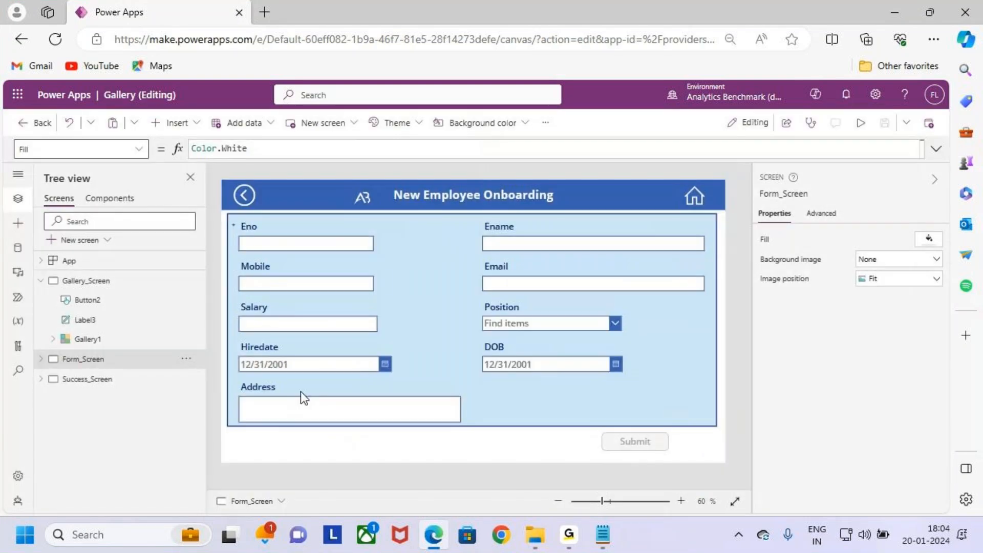
click(87, 379)
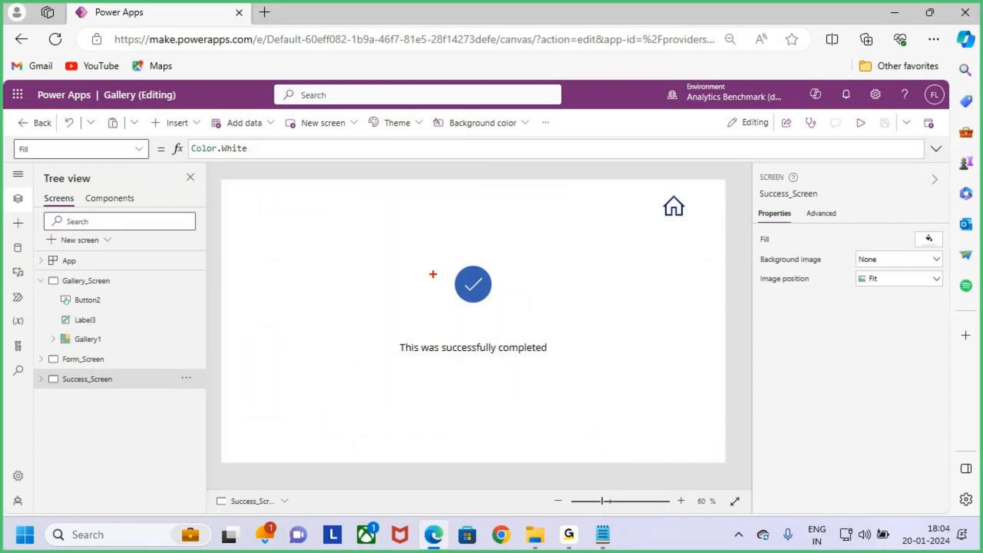
drag(341, 263, 614, 367)
drag(585, 309, 641, 283)
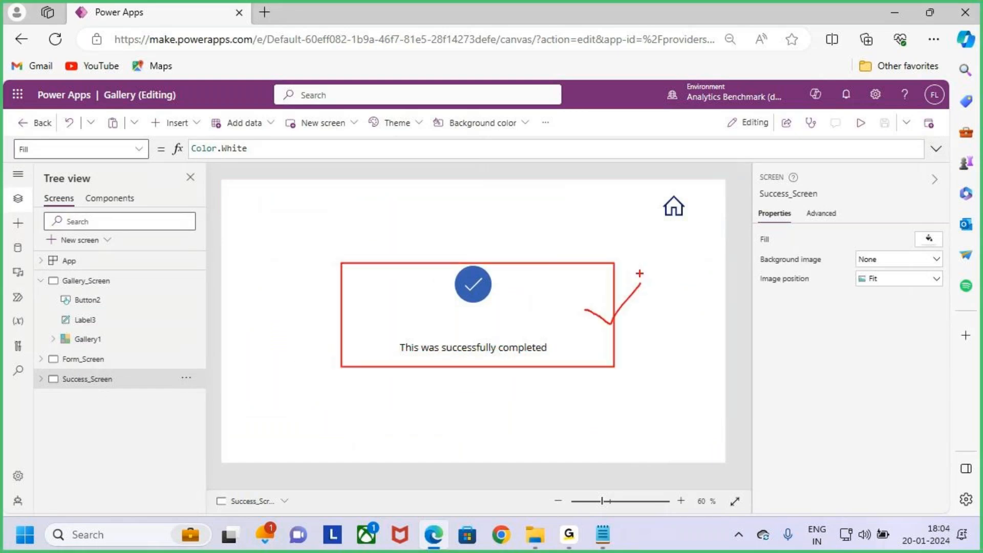
key(Escape)
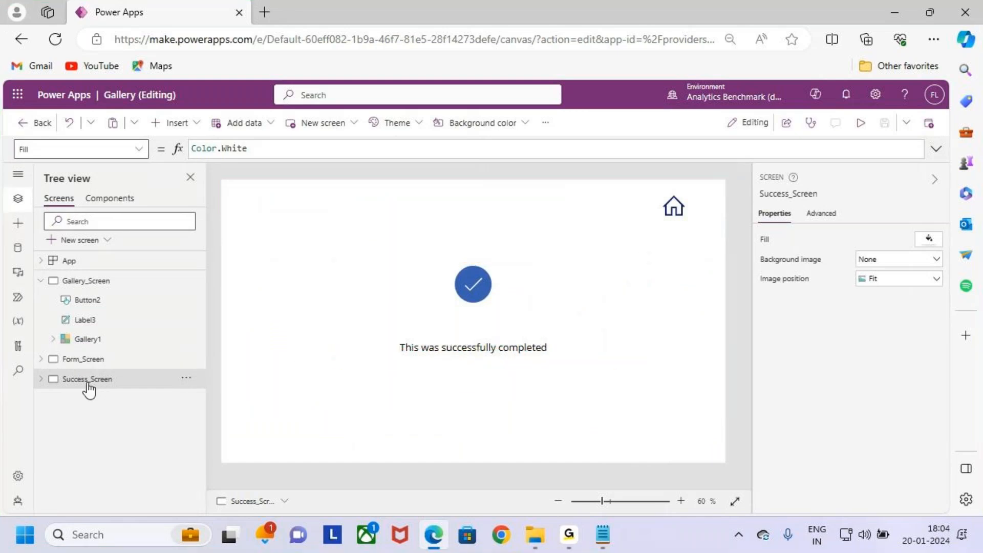
Step: Preview the app from Gallery_Screen and open the details of the first employee in the gallery
click(109, 282)
click(861, 123)
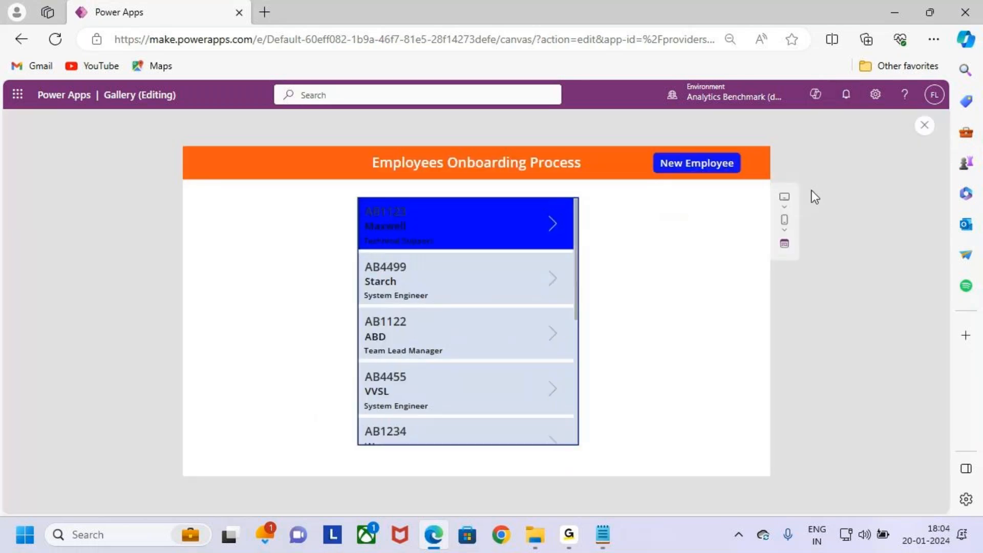
key(ctrl+2)
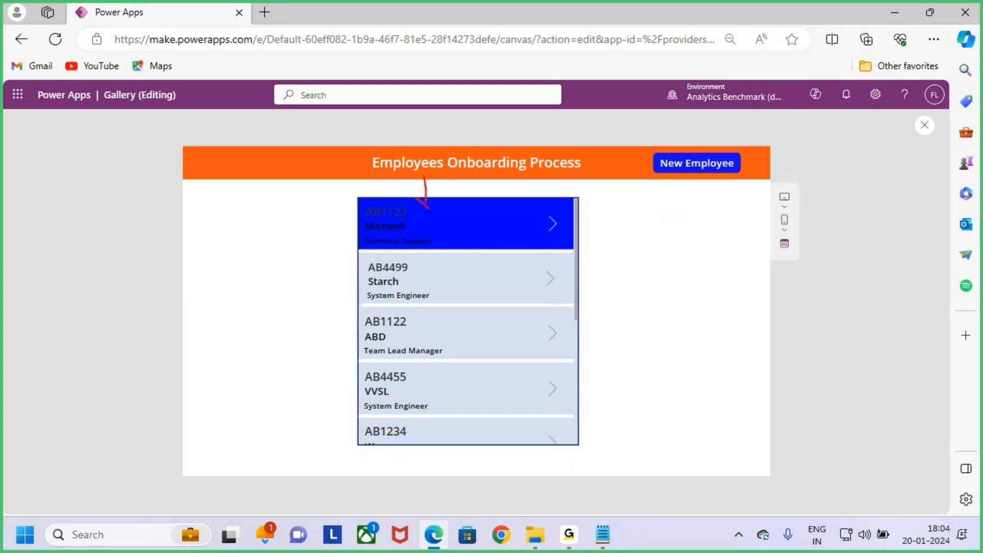
key(Escape)
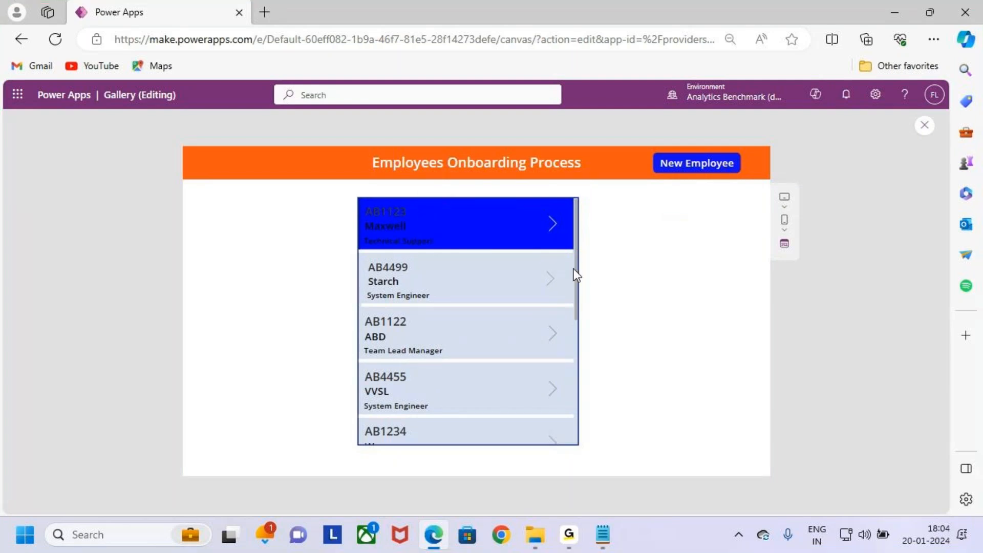
click(551, 229)
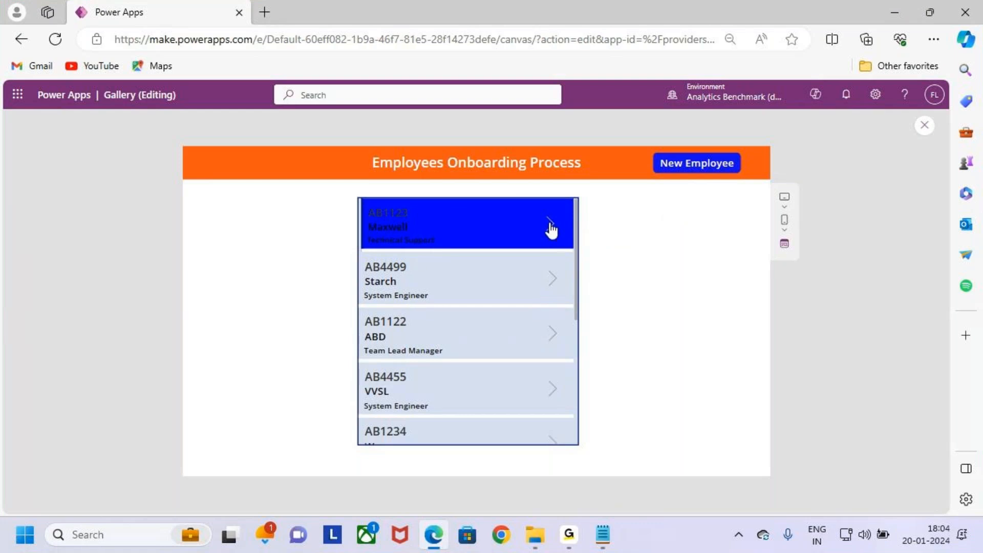
Step: Examine the employee's Ename value, the header title and the remaining fields in the details view
key(ctrl+2)
drag(476, 209, 534, 231)
key(g)
mouse_move(401, 151)
mouse_down()
mouse_move(497, 180)
mouse_move(550, 179)
mouse_up()
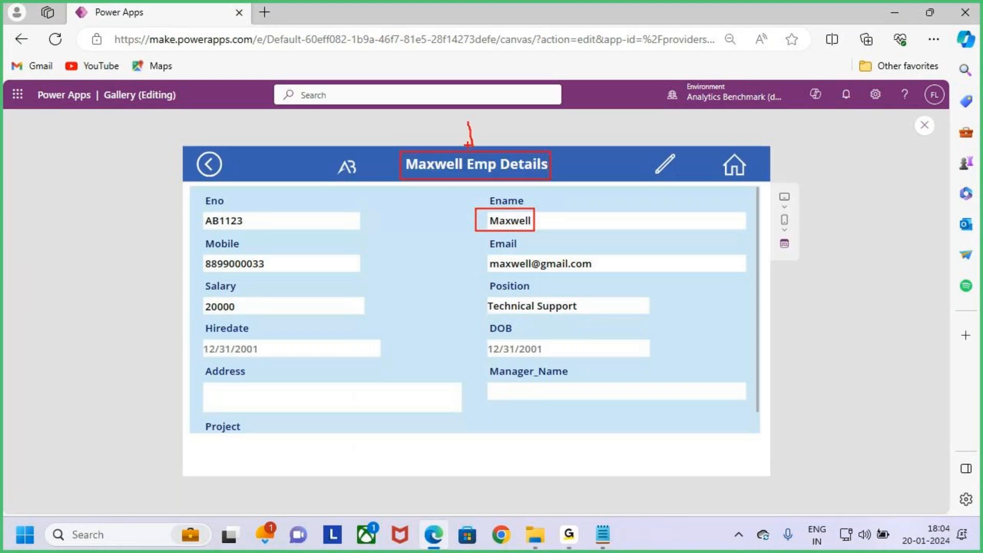
mouse_move(199, 201)
mouse_down()
mouse_move(689, 408)
mouse_move(749, 424)
mouse_up()
mouse_move(432, 298)
mouse_down()
mouse_move(606, 333)
mouse_move(608, 284)
mouse_up()
drag(475, 361, 666, 343)
key(Escape)
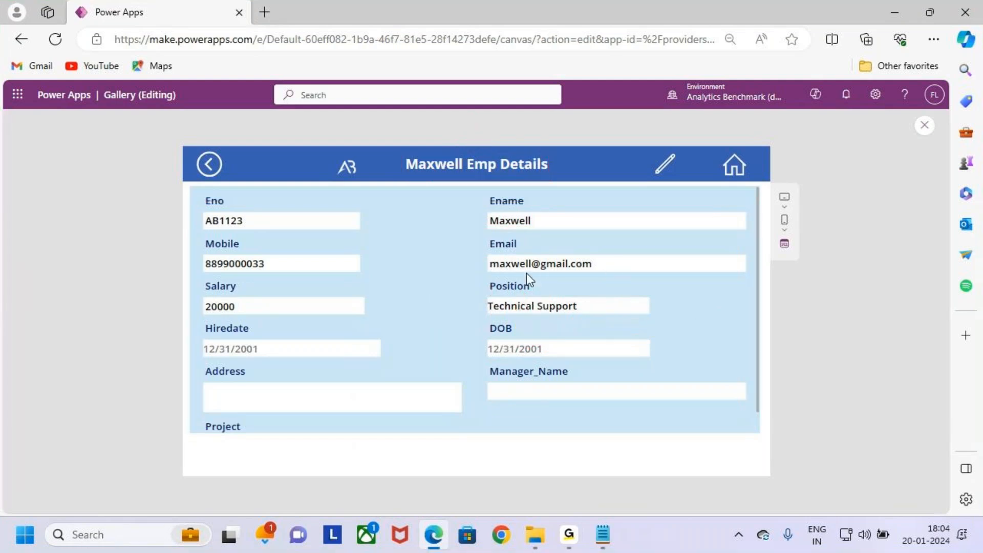
Step: Switch the displayed employee record to edit mode
key(ctrl+2)
drag(637, 145, 689, 182)
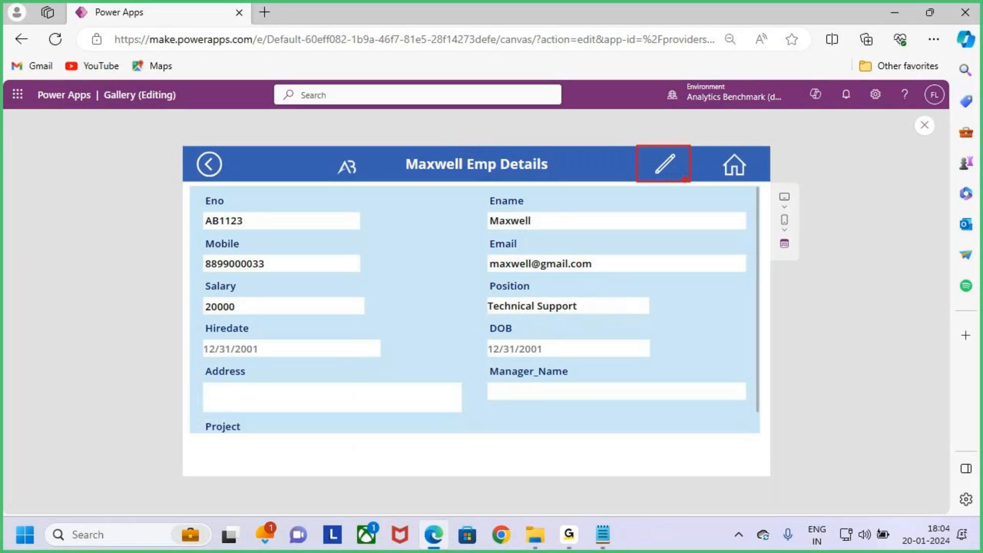
drag(652, 118, 659, 145)
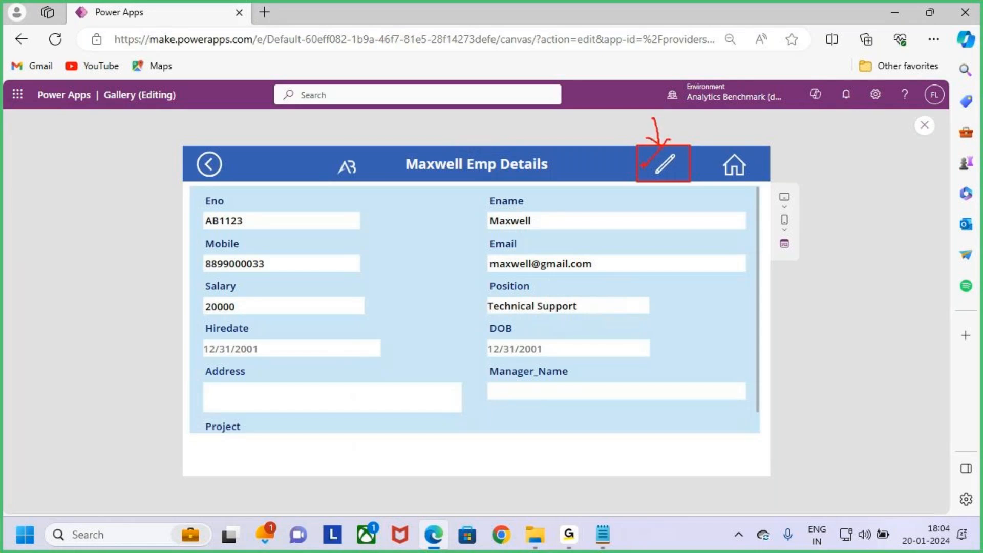
key(Escape)
click(666, 165)
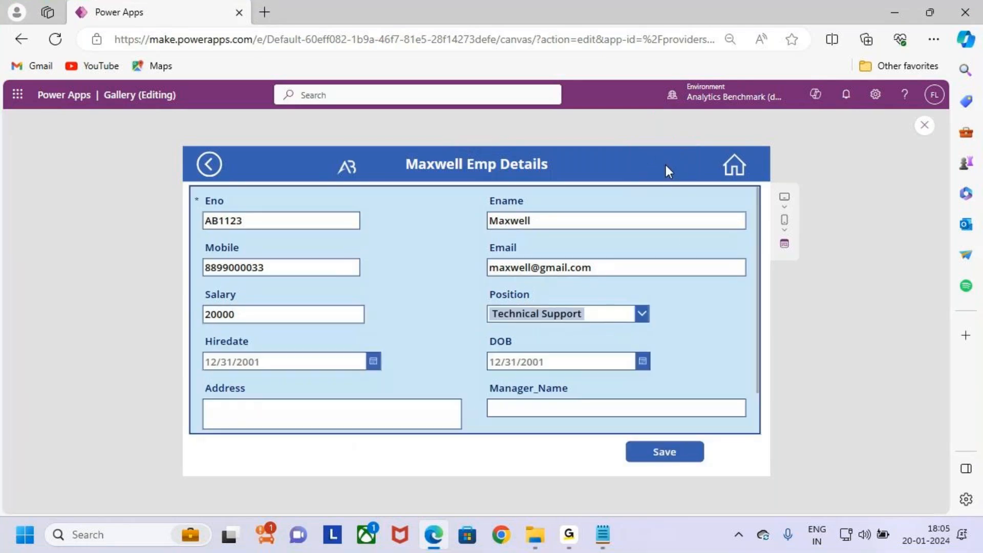
Step: Delete the last letter of the employee's name in the Ename field
key(ctrl+2)
mouse_move(206, 185)
mouse_down()
mouse_move(329, 253)
mouse_move(766, 391)
mouse_move(762, 423)
mouse_up()
key(Escape)
click(561, 223)
key(BackSpace)
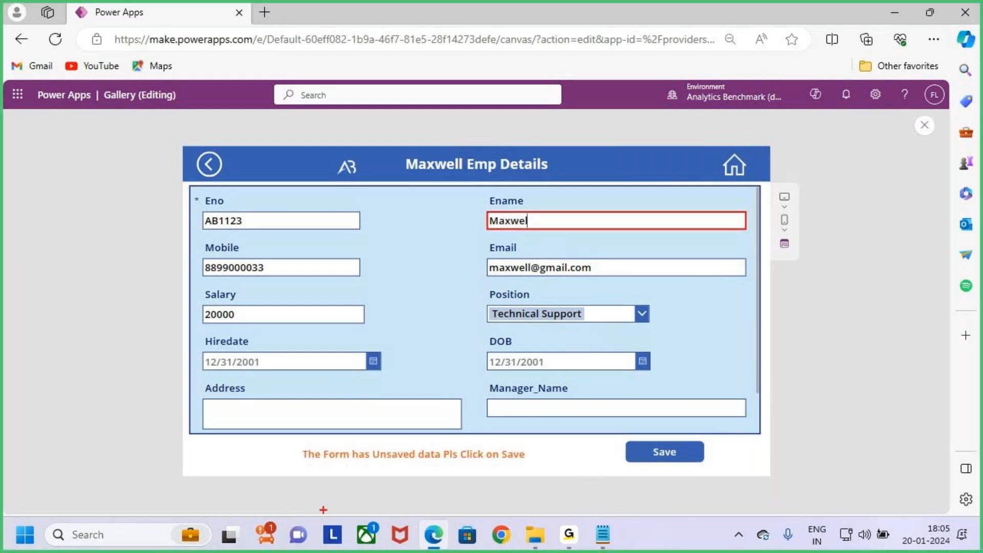
Step: Examine the unsaved-data message and the Save button below the edit form
mouse_move(293, 444)
mouse_down()
mouse_move(418, 465)
mouse_move(540, 467)
mouse_up()
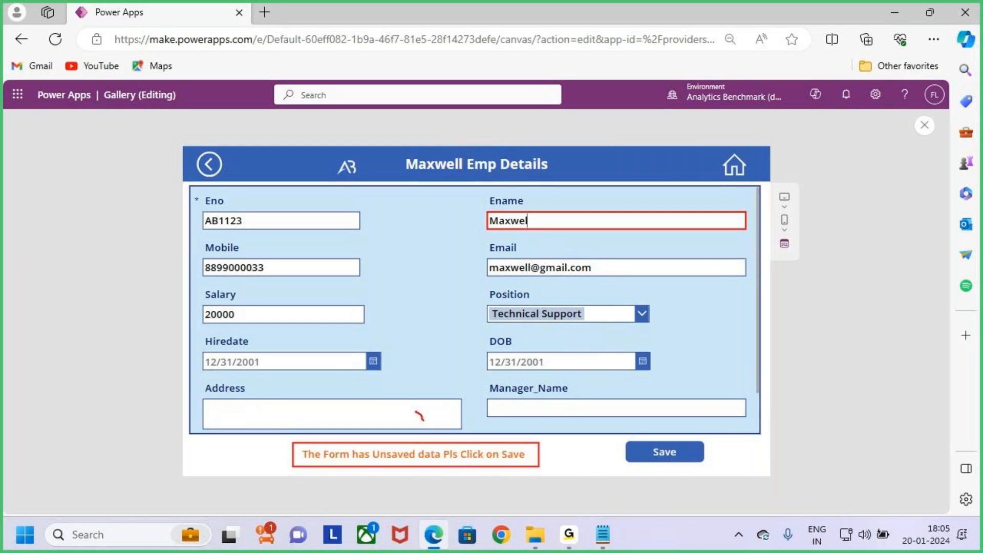
drag(424, 437, 431, 446)
mouse_move(614, 429)
mouse_down()
mouse_move(718, 470)
mouse_move(757, 394)
mouse_up()
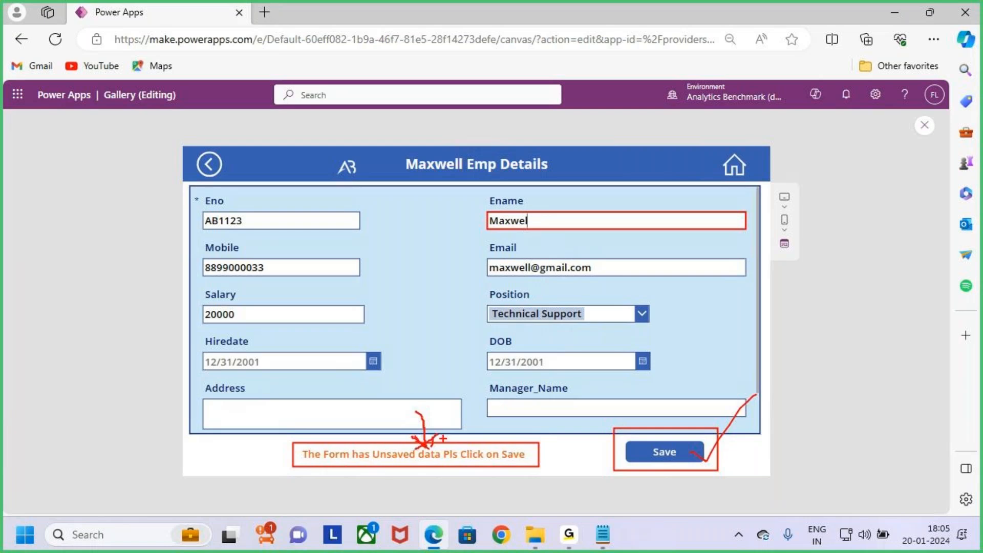
drag(444, 437, 426, 450)
key(Escape)
click(709, 340)
key(ctrl+2)
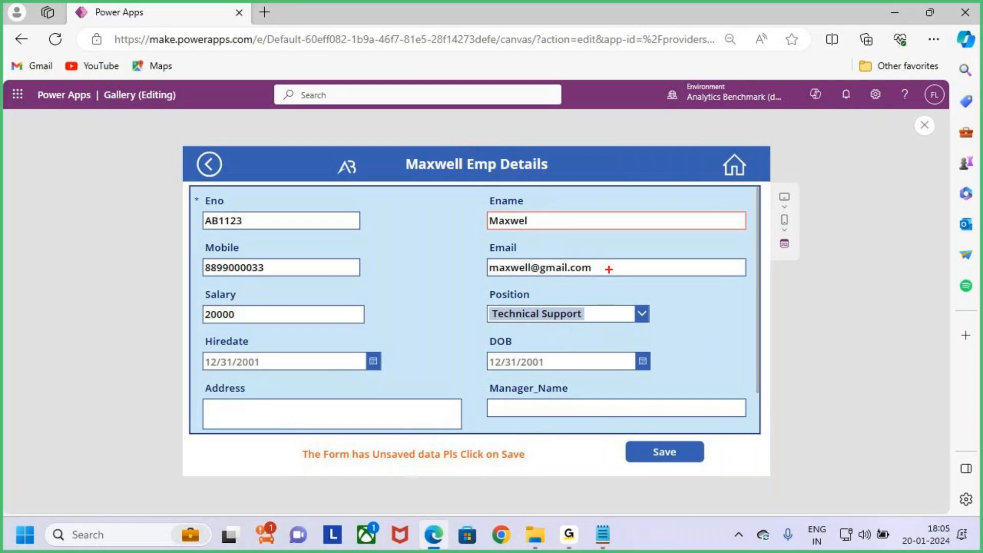
key(Escape)
Step: Return to the Ename field, delete one more letter from the name and leave the field
click(613, 222)
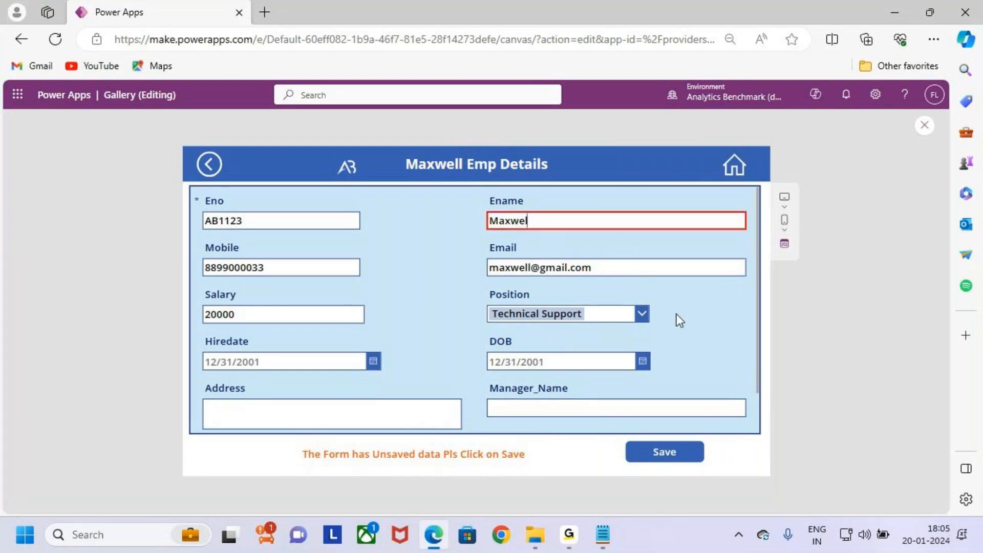
key(ctrl+2)
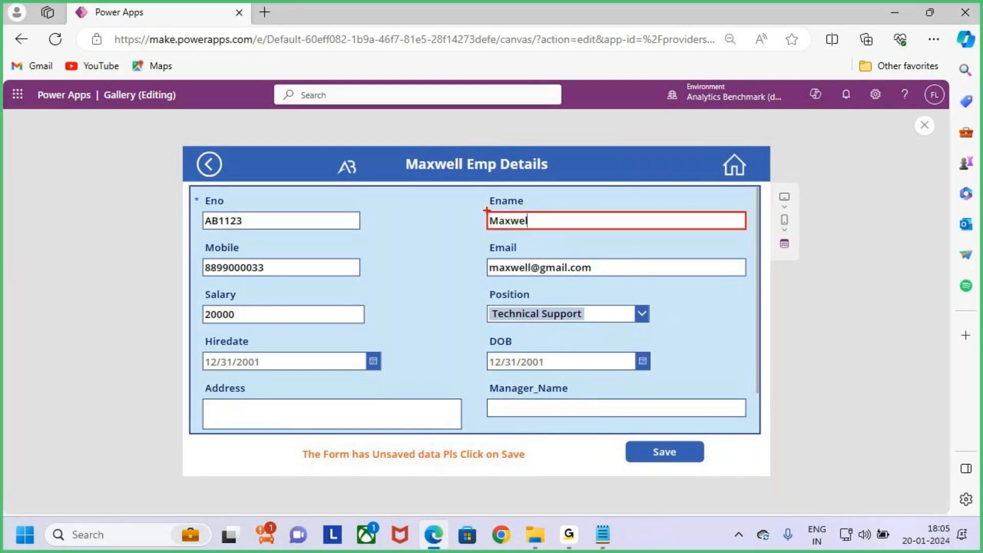
drag(488, 210, 745, 230)
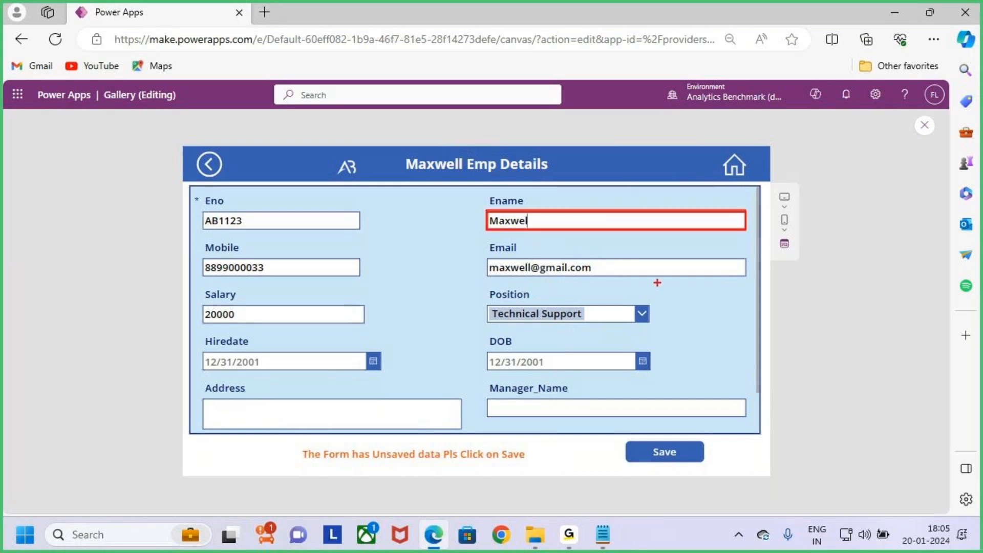
key(Escape)
key(BackSpace)
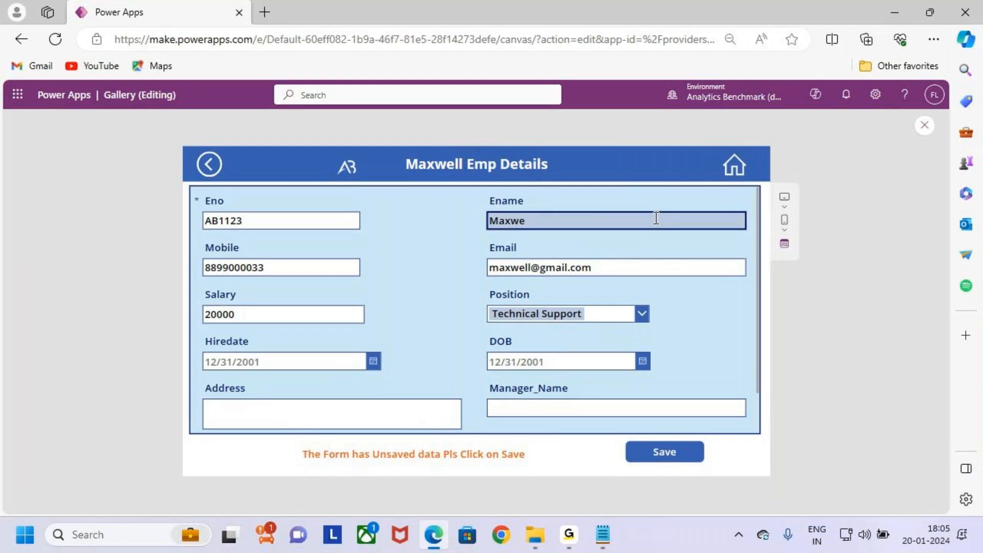
click(640, 200)
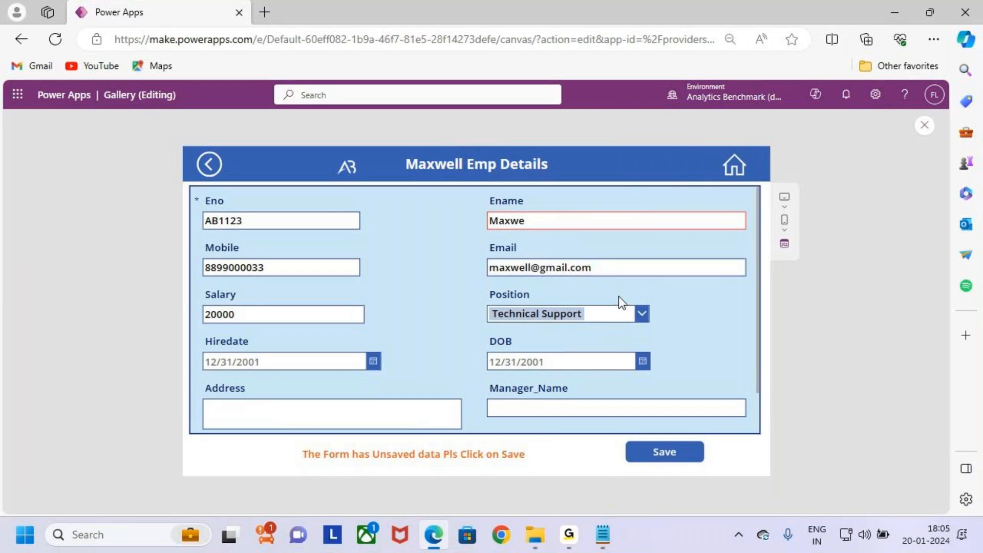
Step: Complete the name in Ename by adding "ll" and delete its last letter again
click(556, 221)
text(ll)
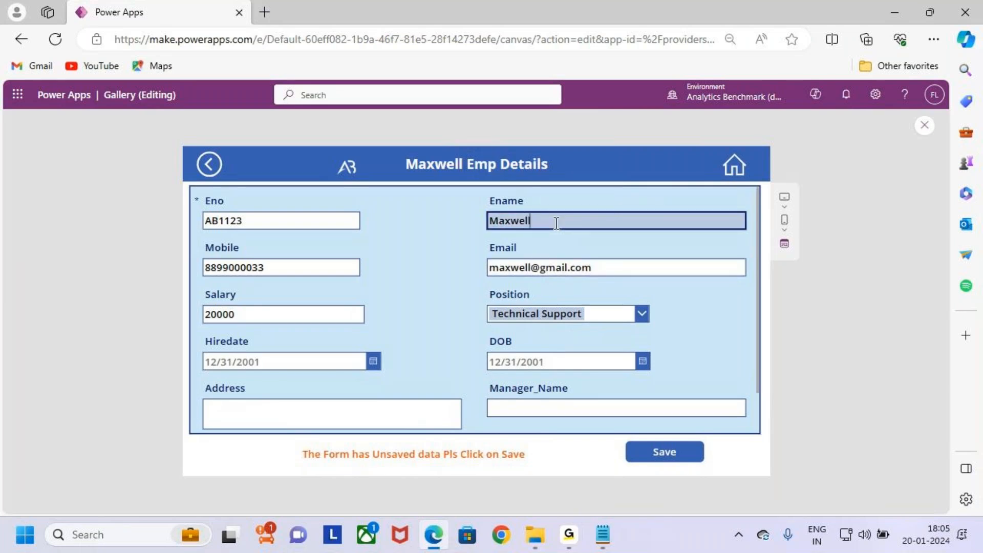
key(BackSpace)
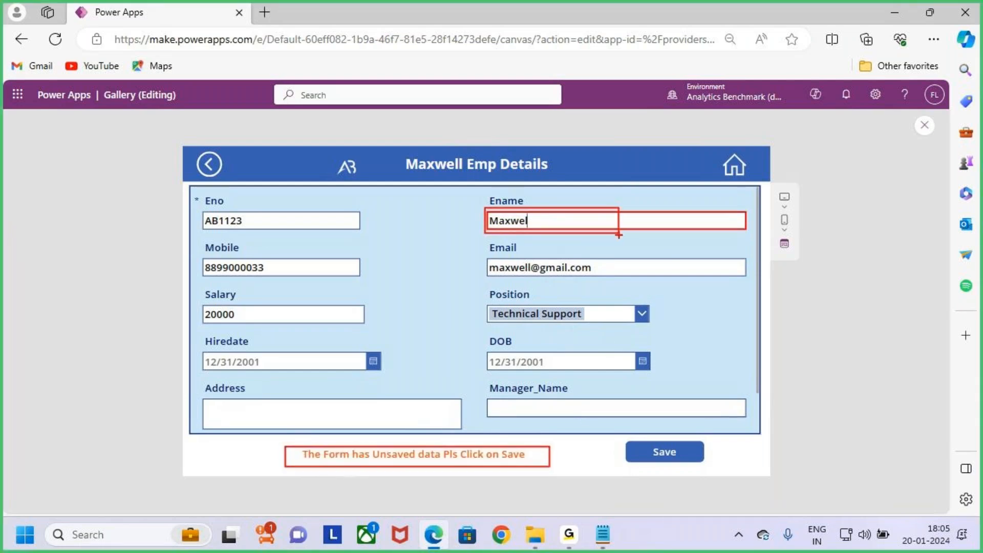
key(Escape)
Step: Replace the whole Ename value with a different employee's name
drag(556, 221, 440, 219)
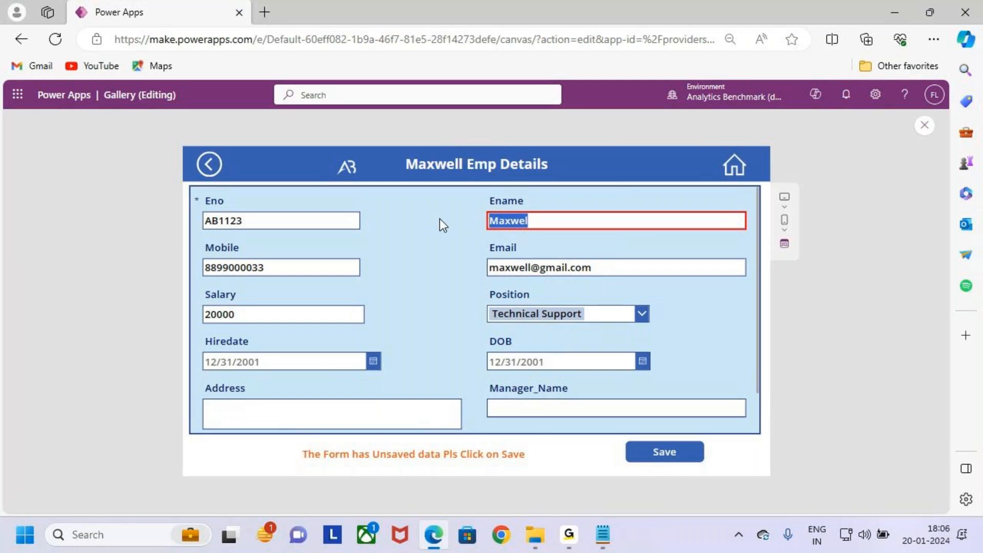
text(Ma)
key(BackSpace)
key(BackSpace)
text(F)
key(BackSpace)
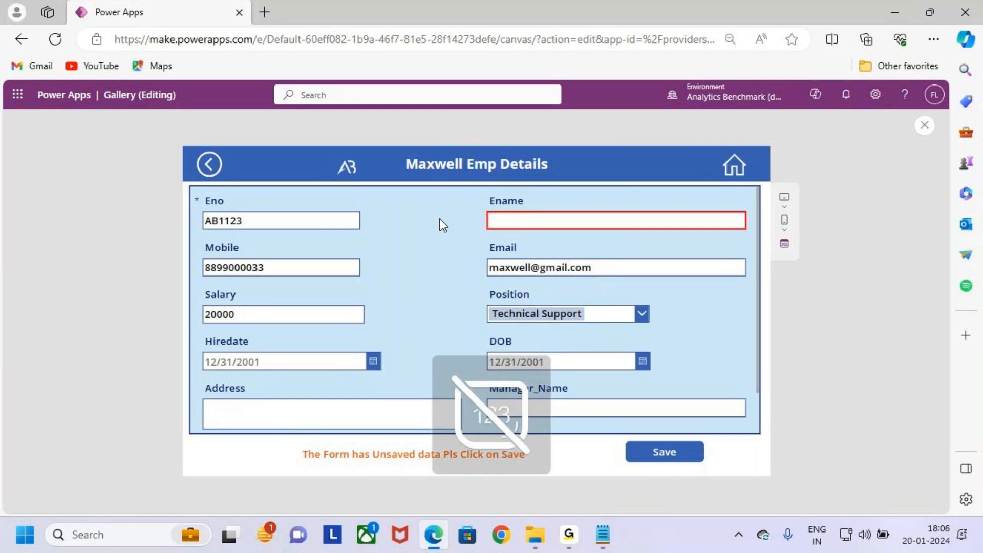
text(A)
key(BackSpace)
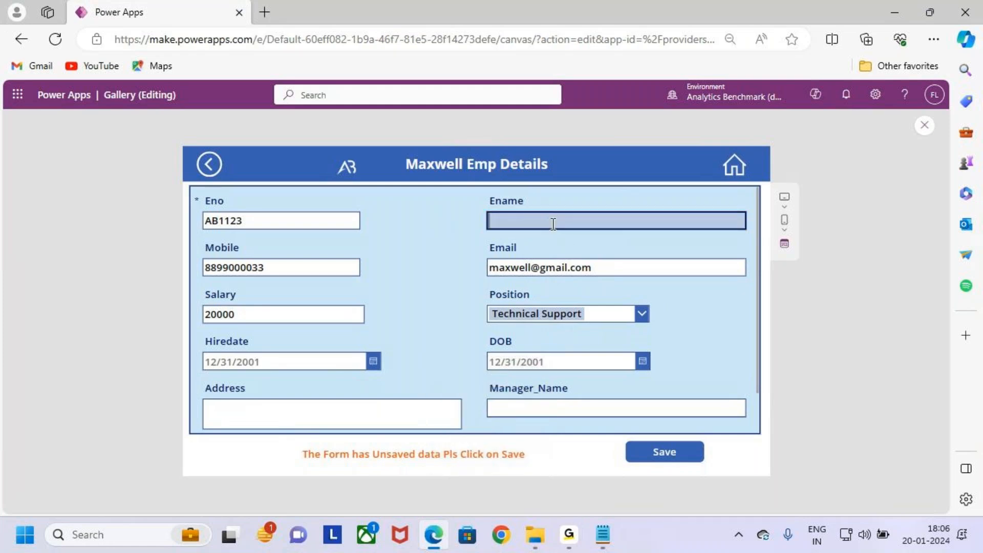
text(Chandhu)
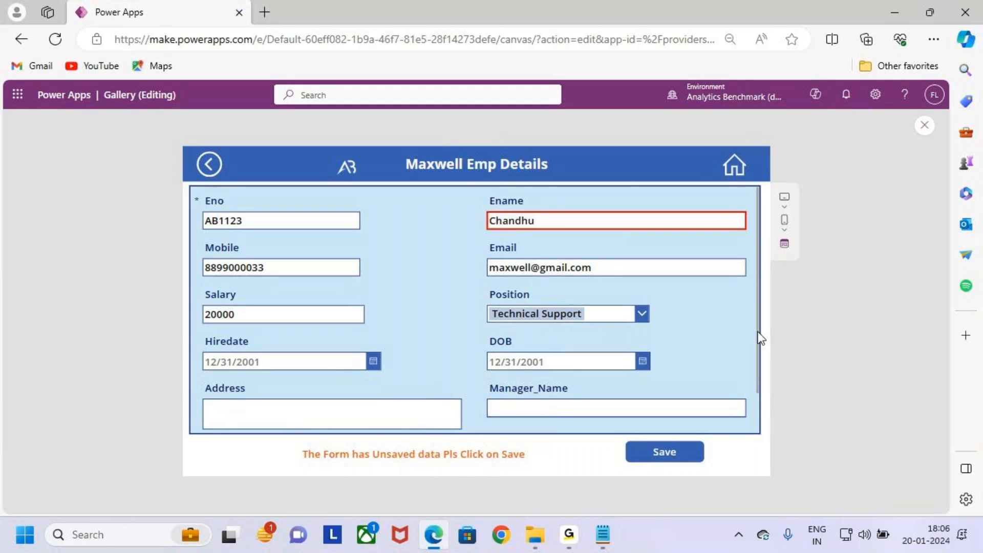
Step: Examine the changed Ename field together with the Save button on the unsaved form
drag(473, 193, 633, 240)
drag(611, 210, 672, 163)
mouse_move(619, 434)
mouse_down()
mouse_move(712, 469)
mouse_move(725, 406)
mouse_up()
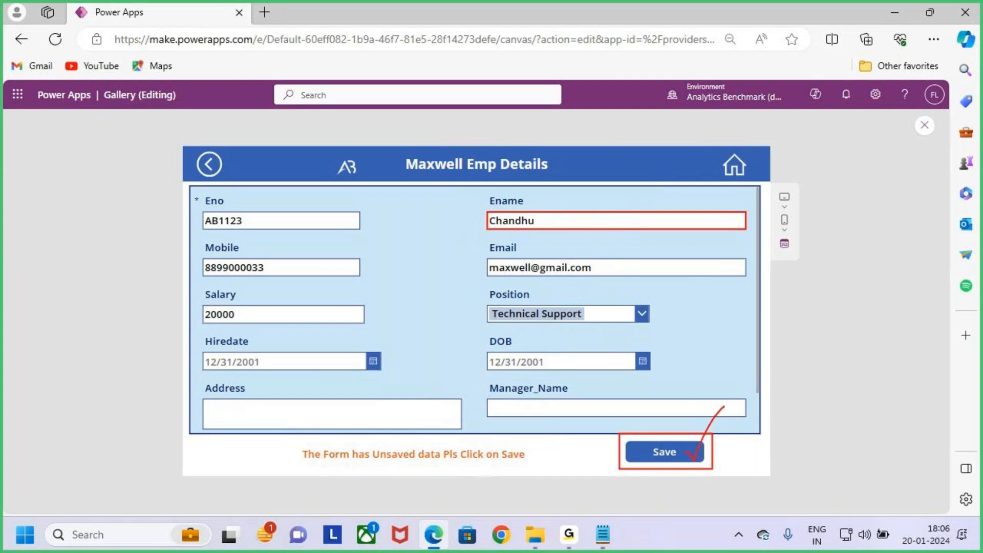
mouse_move(512, 183)
mouse_down()
mouse_move(512, 210)
mouse_move(527, 204)
mouse_up()
key(Escape)
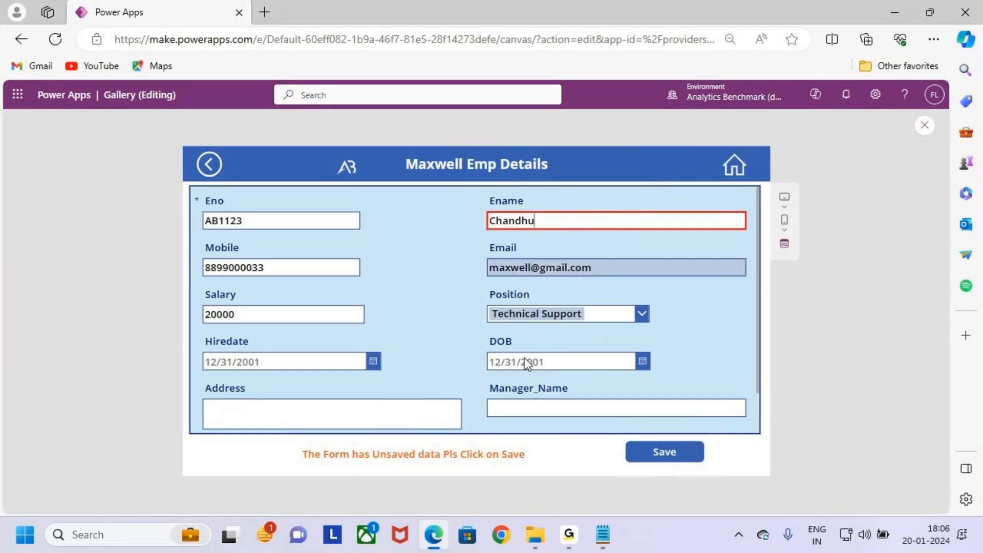
key(ctrl+2)
drag(617, 434, 704, 473)
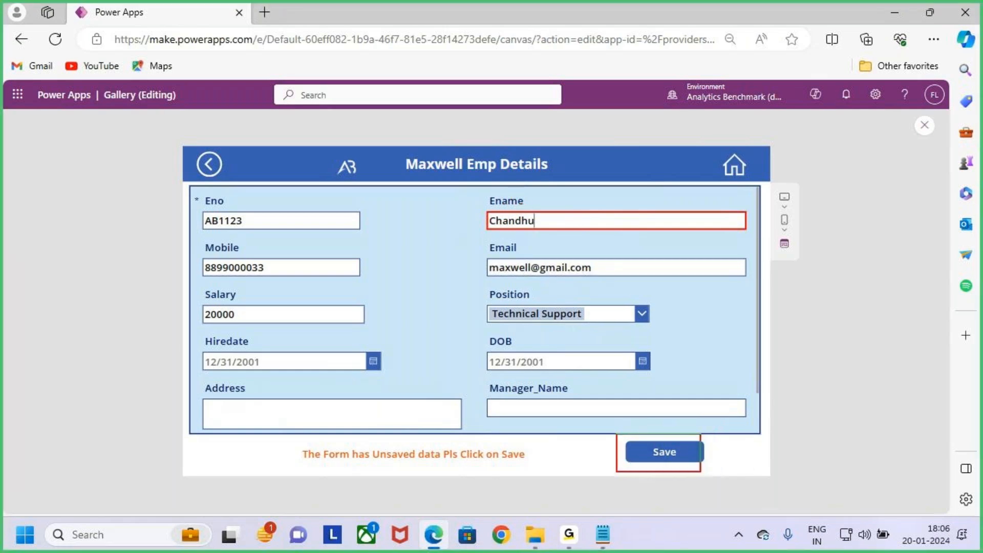
drag(644, 423, 658, 433)
key(Escape)
Step: Examine the back and home icons and the Save button on the form with the unsaved Ename change
key(ctrl+2)
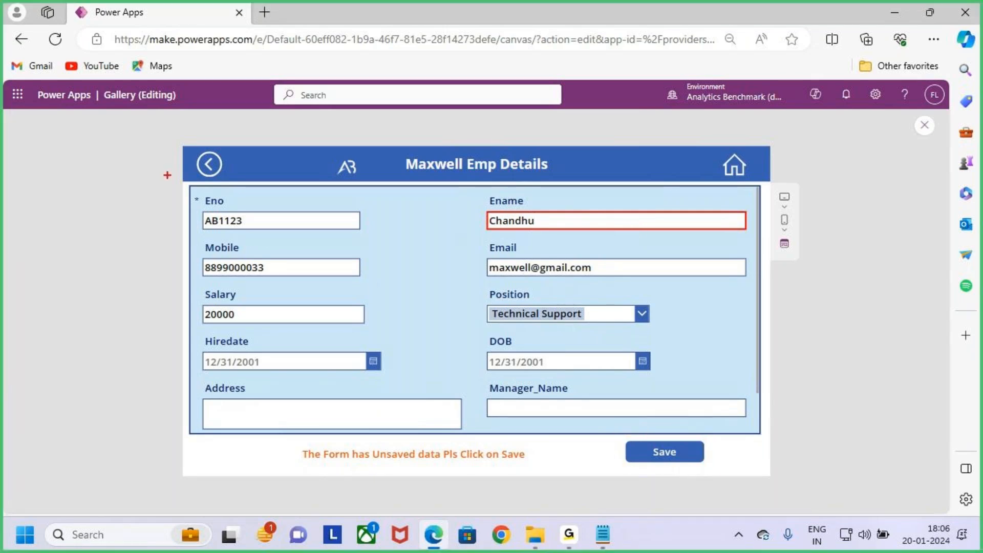
mouse_move(189, 147)
mouse_down()
mouse_move(239, 181)
mouse_move(238, 148)
mouse_move(260, 116)
mouse_up()
drag(220, 157, 286, 95)
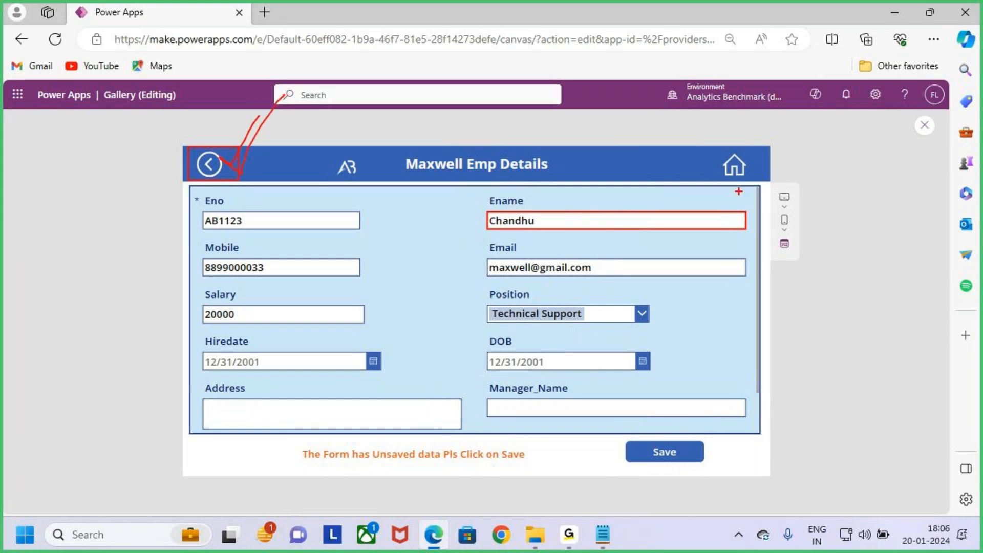
mouse_move(712, 147)
mouse_down()
mouse_move(769, 182)
mouse_move(805, 75)
mouse_up()
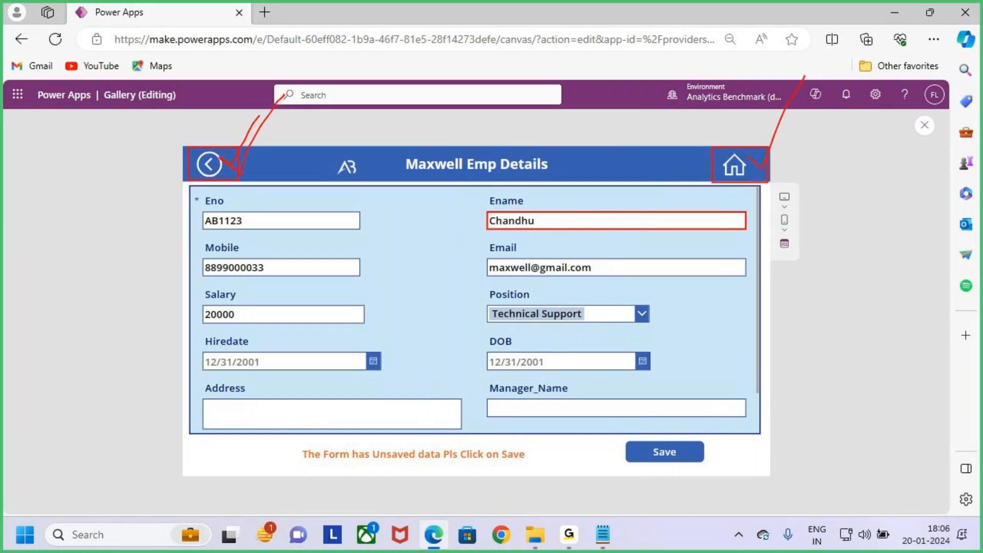
key(Escape)
drag(562, 225, 443, 224)
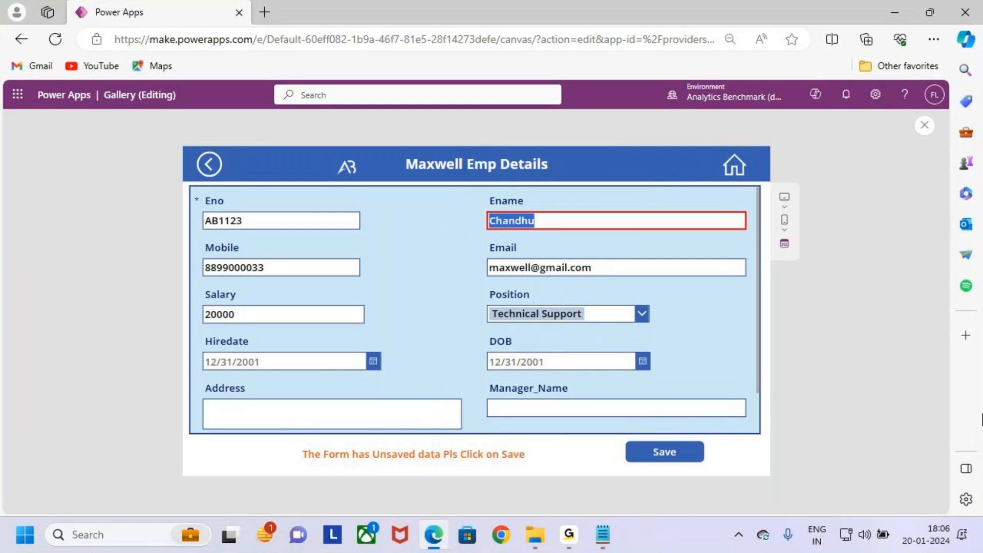
click(907, 422)
key(ctrl+2)
mouse_move(617, 439)
mouse_down()
mouse_move(721, 470)
mouse_move(739, 394)
mouse_up()
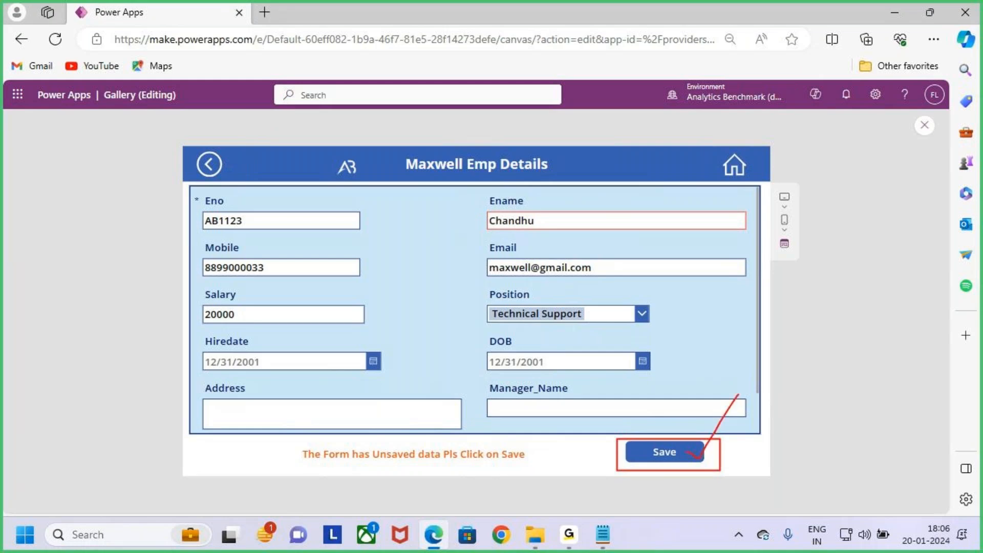
key(Escape)
Step: Go back to the employee list without saving, check its entries and reopen the first employee's record for editing
click(210, 168)
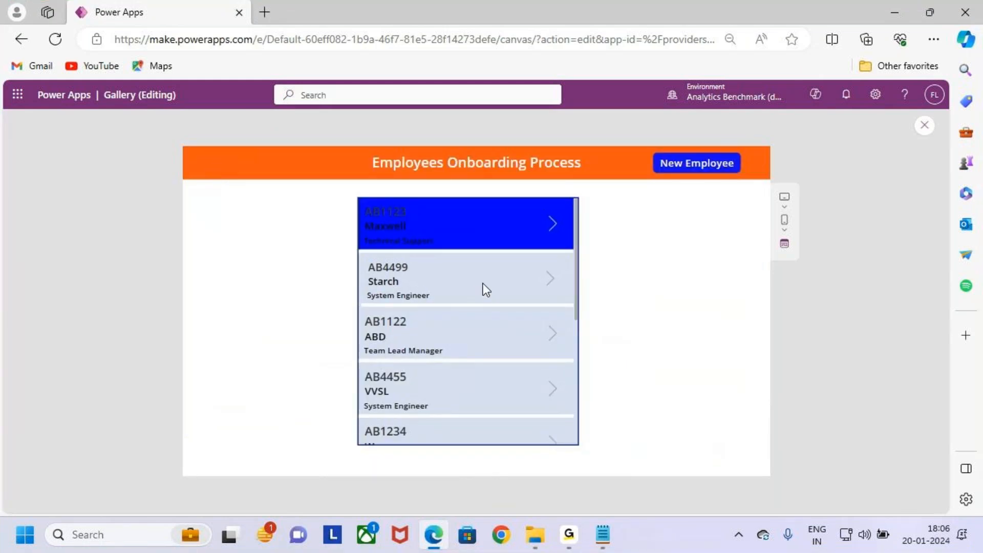
key(ctrl+2)
mouse_move(344, 174)
mouse_down()
mouse_move(444, 382)
mouse_move(598, 476)
mouse_up()
drag(573, 419, 652, 308)
key(Escape)
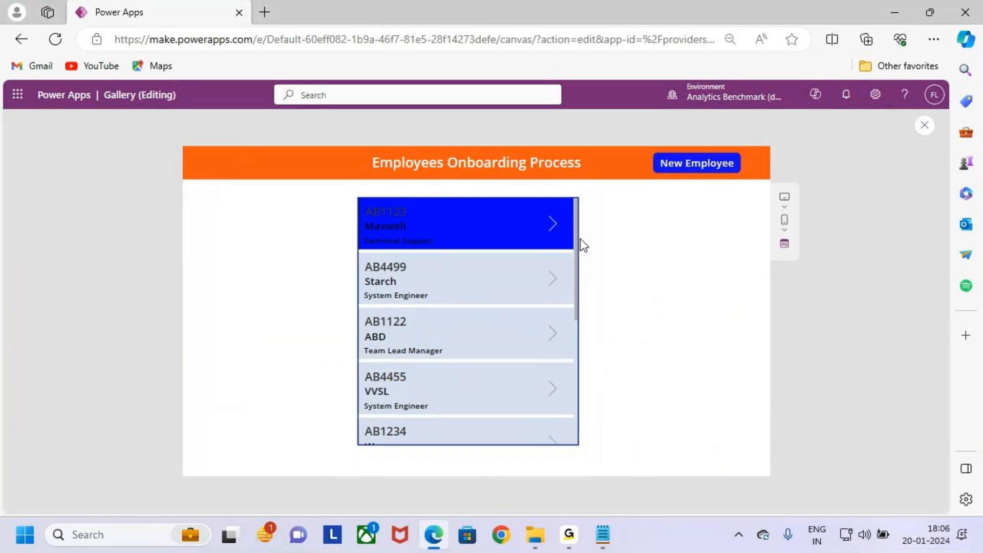
click(549, 228)
click(665, 166)
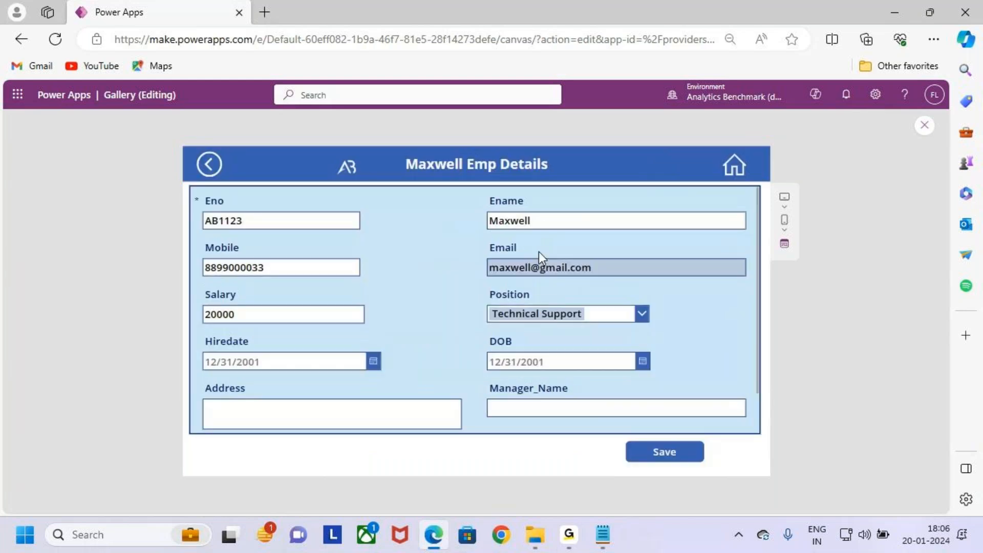
Step: Replace the whole Ename value with a different employee's name and restart the app preview on the unsaved form
double_click(550, 220)
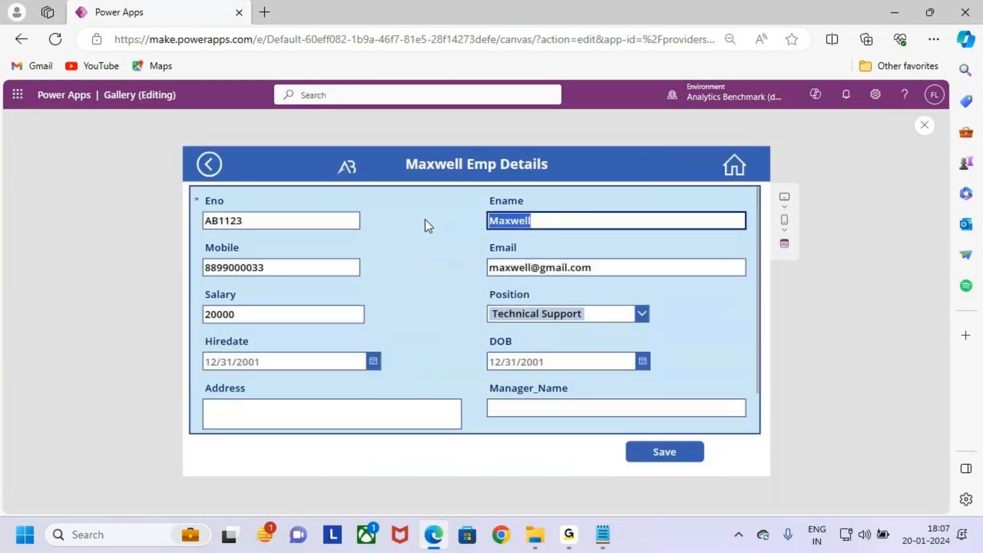
text(C)
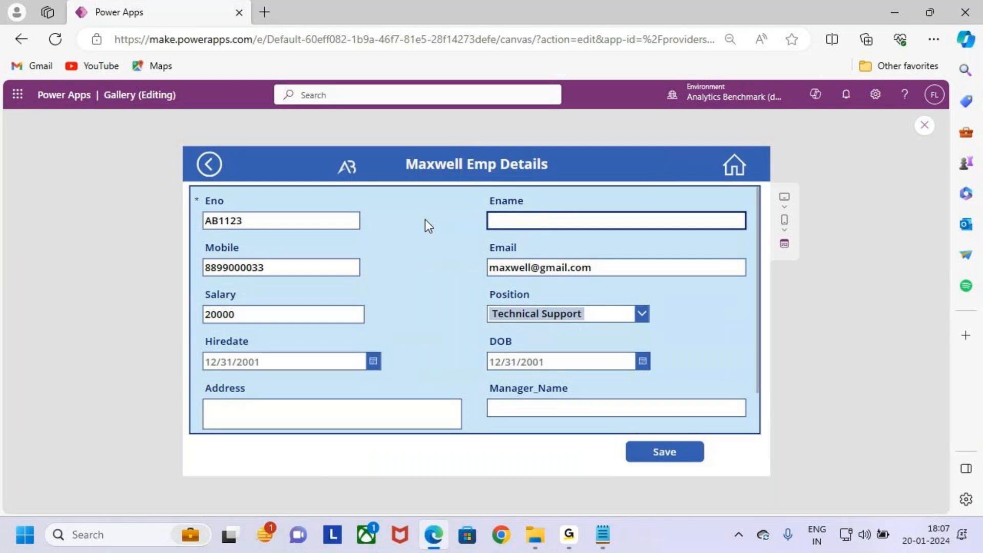
text(handhu)
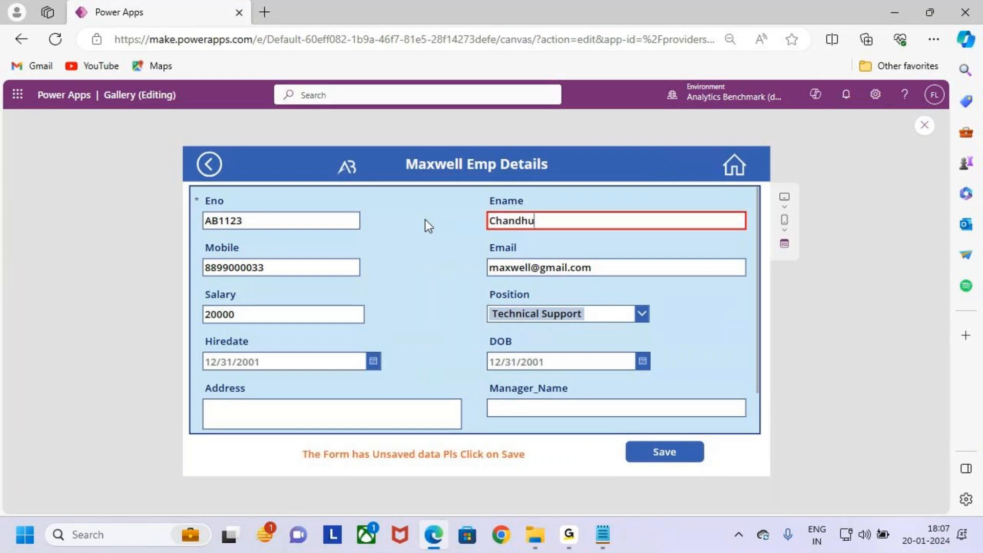
key(Escape)
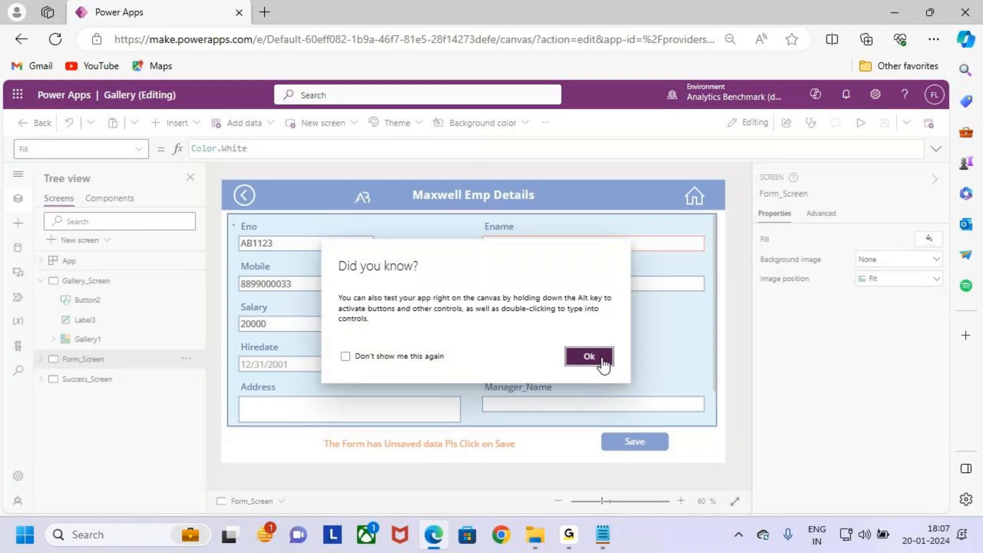
click(586, 353)
click(859, 128)
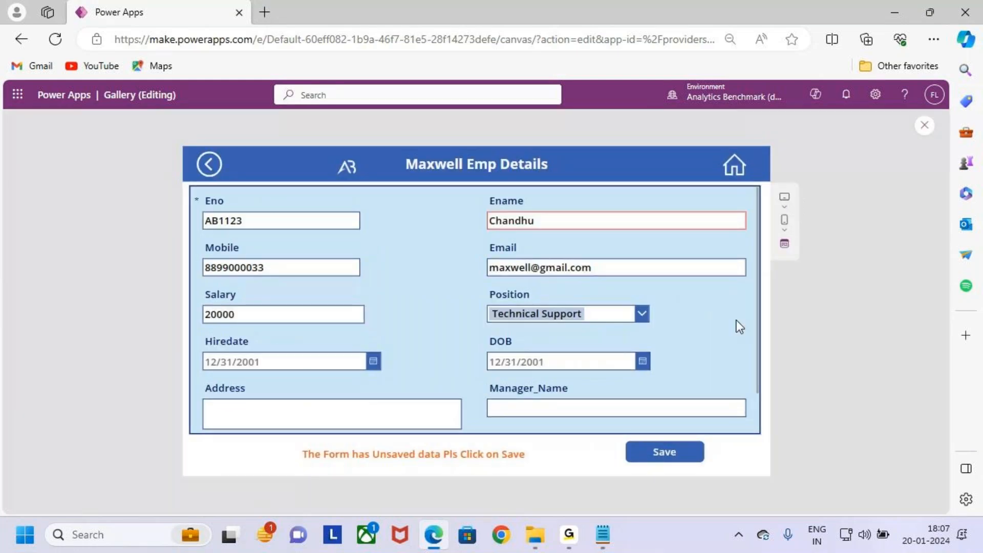
Step: Examine the Save button, back and home icons, changed Ename field and unsaved-data message on the form
drag(618, 436, 714, 470)
mouse_move(695, 449)
mouse_down()
mouse_move(702, 460)
mouse_move(759, 381)
mouse_up()
drag(190, 149, 224, 179)
drag(711, 151, 758, 182)
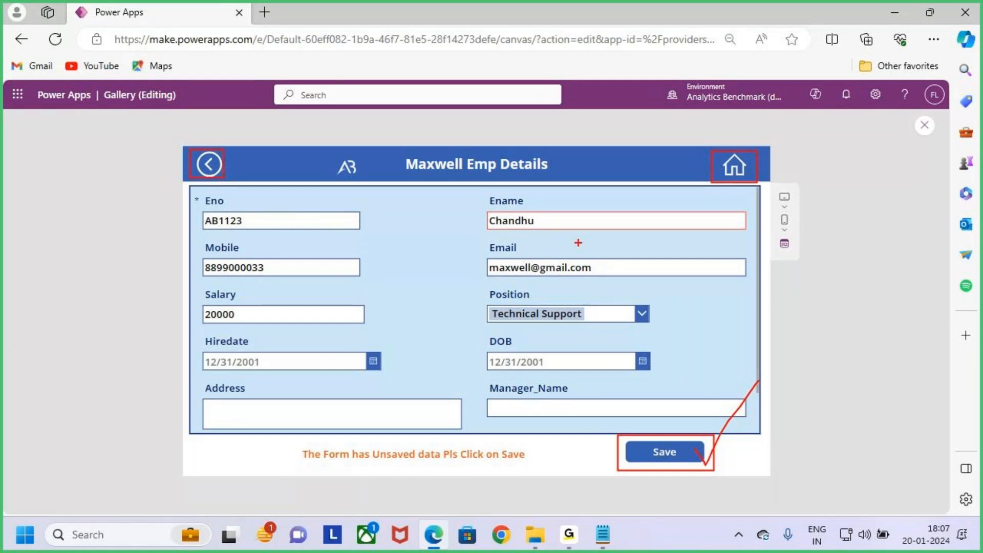
drag(534, 221, 567, 184)
drag(540, 221, 561, 194)
drag(695, 450, 759, 405)
drag(221, 165, 263, 116)
drag(285, 228, 644, 371)
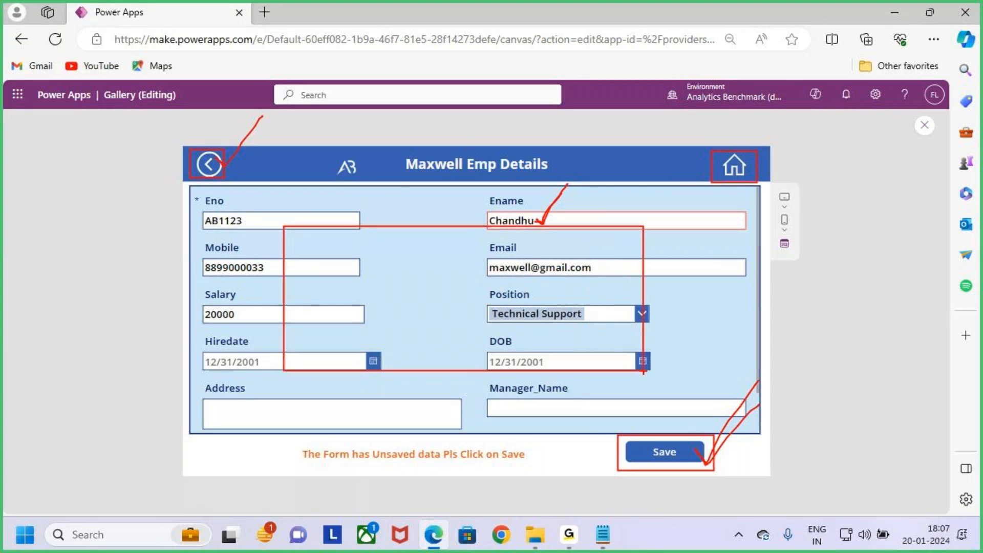
mouse_move(281, 225)
mouse_down()
mouse_move(360, 277)
mouse_move(643, 371)
mouse_up()
drag(398, 469, 438, 473)
mouse_move(579, 189)
mouse_down()
mouse_move(579, 214)
mouse_move(595, 196)
mouse_up()
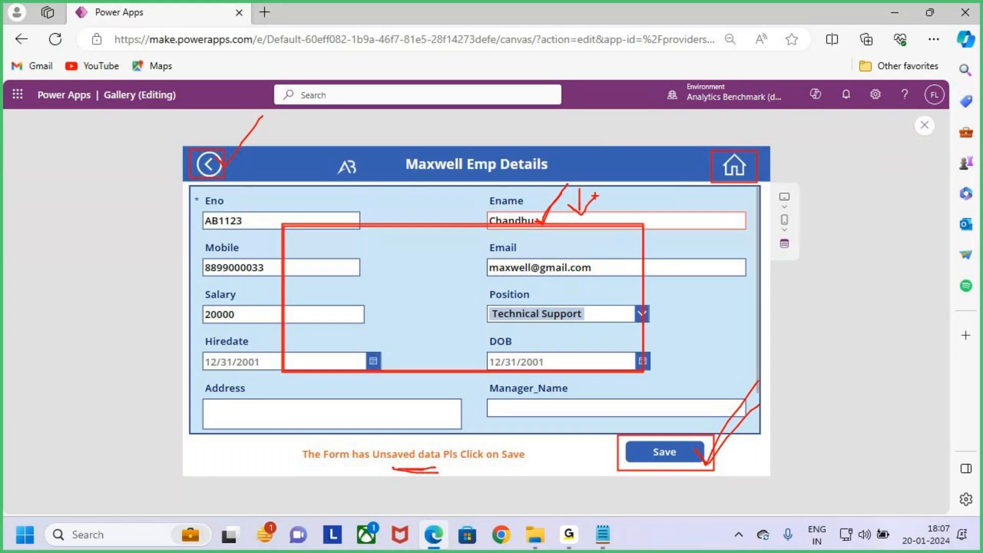
key(Escape)
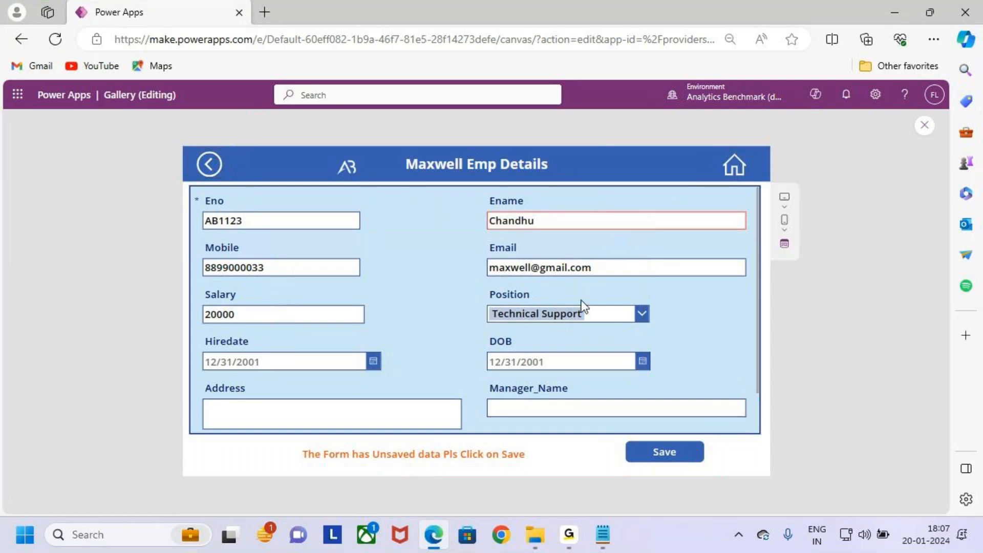
Step: Leave the changed form for the employee list without saving and reopen the first employee's record in edit mode
click(208, 166)
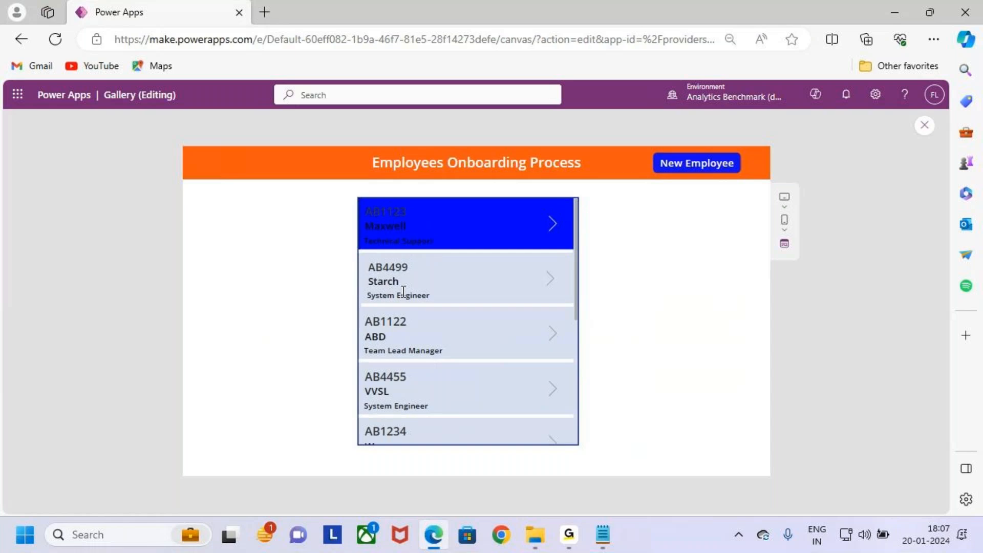
click(552, 230)
click(667, 164)
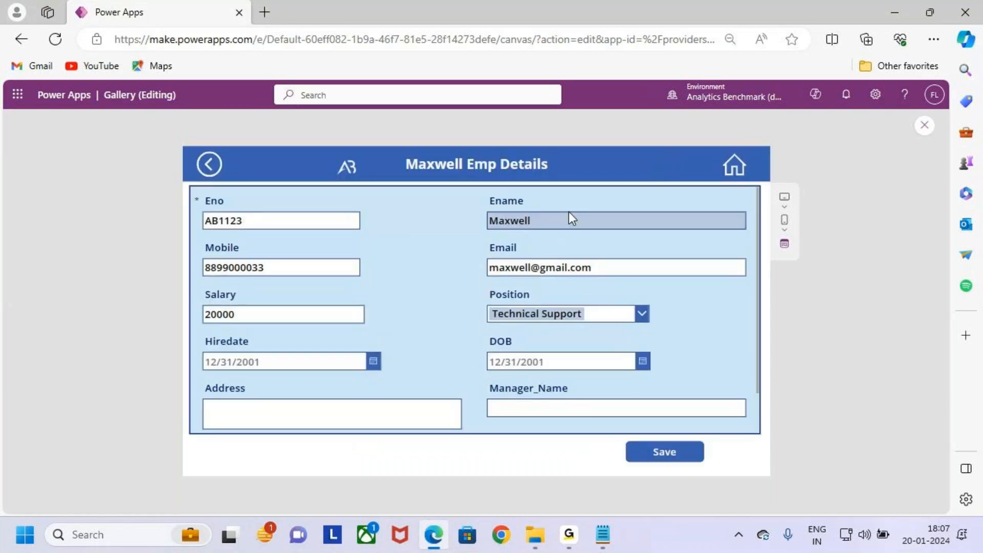
Step: Overwrite the Ename value again with another employee's name, leave it unsaved and restart the app preview
double_click(567, 219)
text(C)
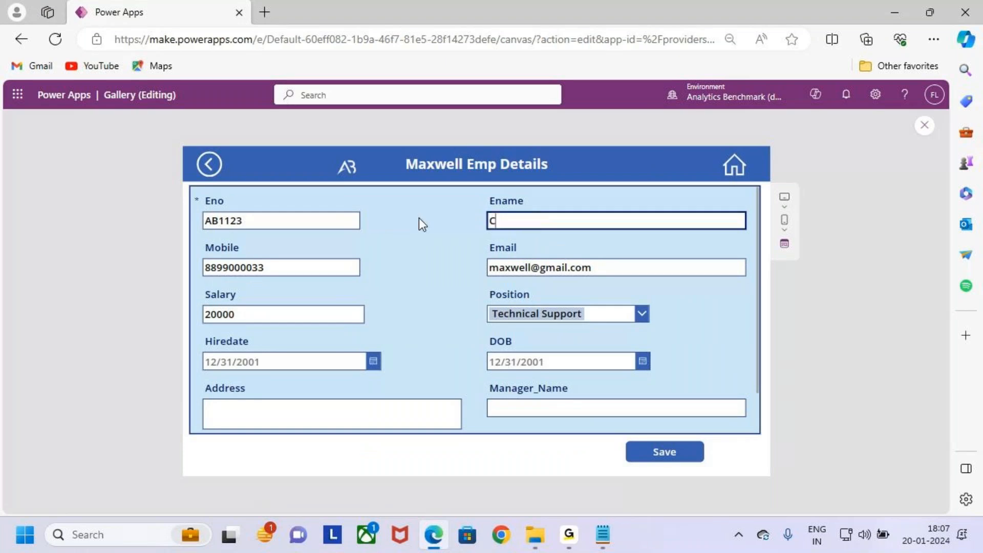
text(handhu)
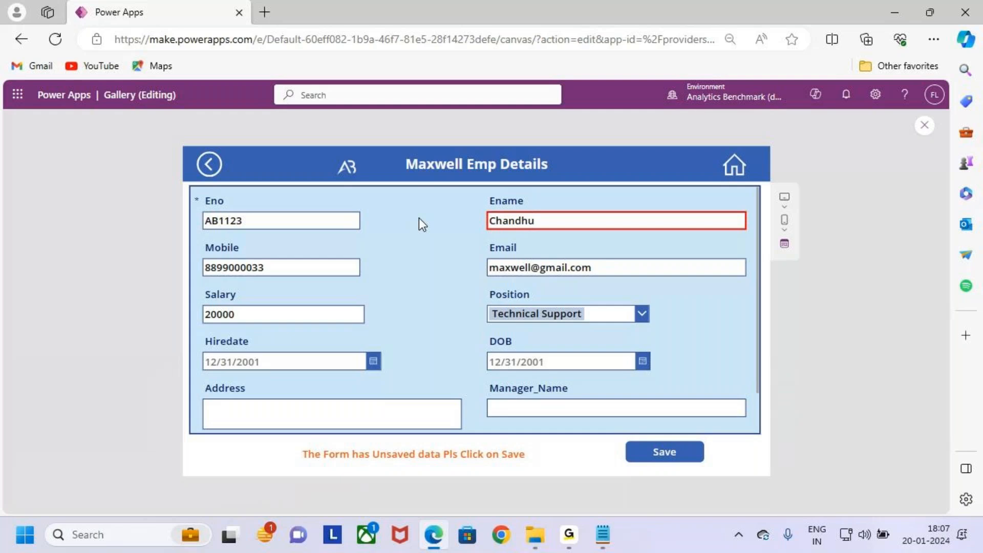
key(Escape)
click(589, 356)
click(861, 123)
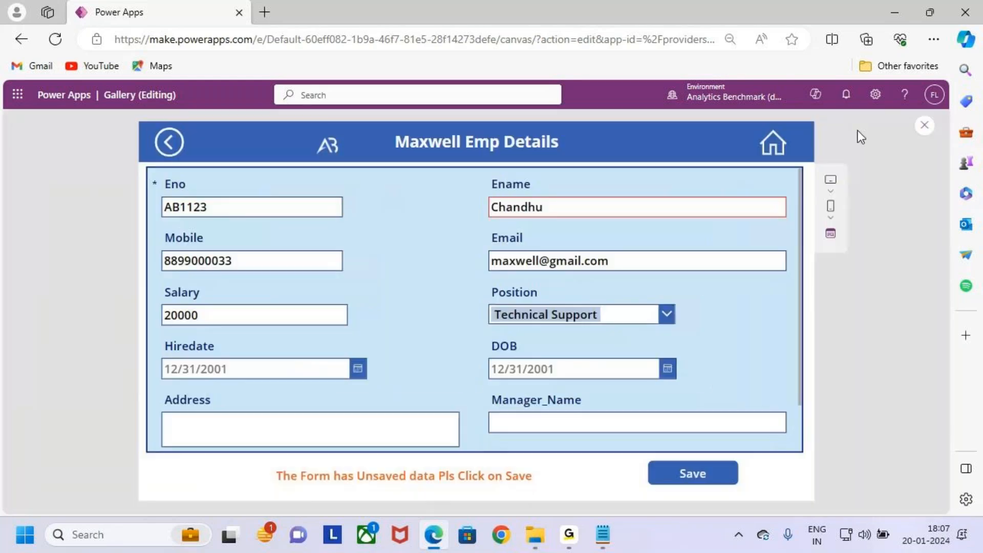
Step: Examine the unsaved form's Save button, back icon and central area as the place for a popup window
mouse_move(613, 435)
mouse_down()
mouse_move(711, 467)
mouse_move(717, 417)
mouse_up()
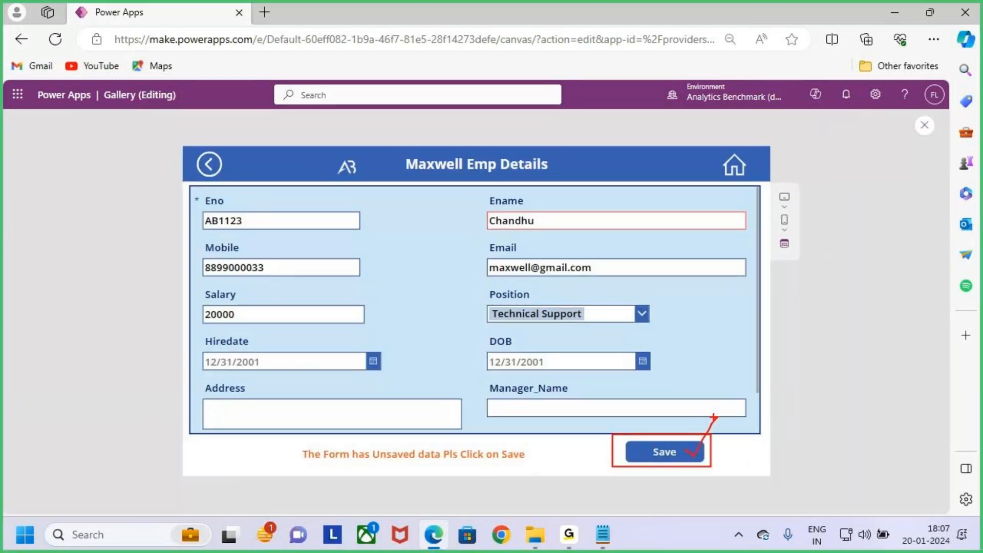
drag(188, 151, 236, 188)
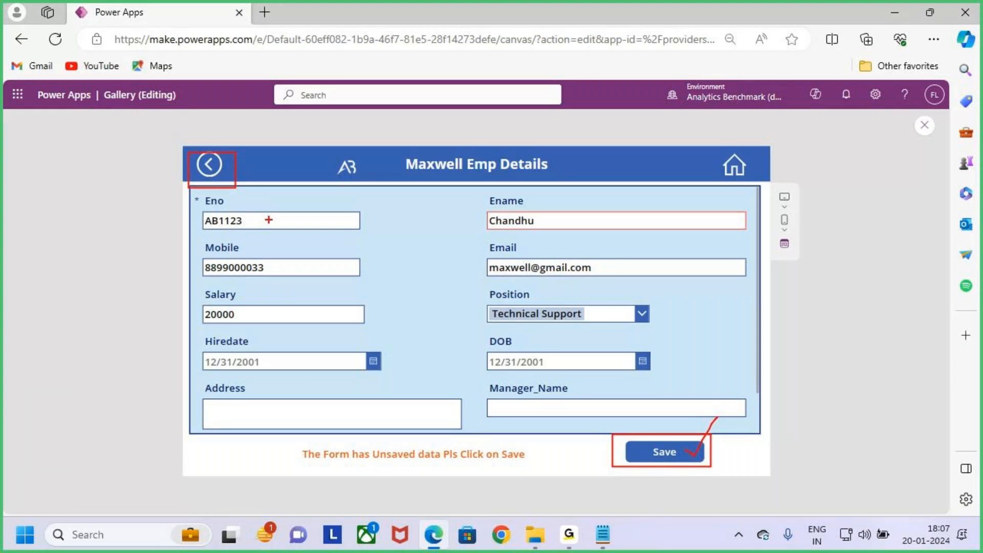
mouse_move(358, 238)
mouse_down()
mouse_move(535, 325)
mouse_move(587, 336)
mouse_up()
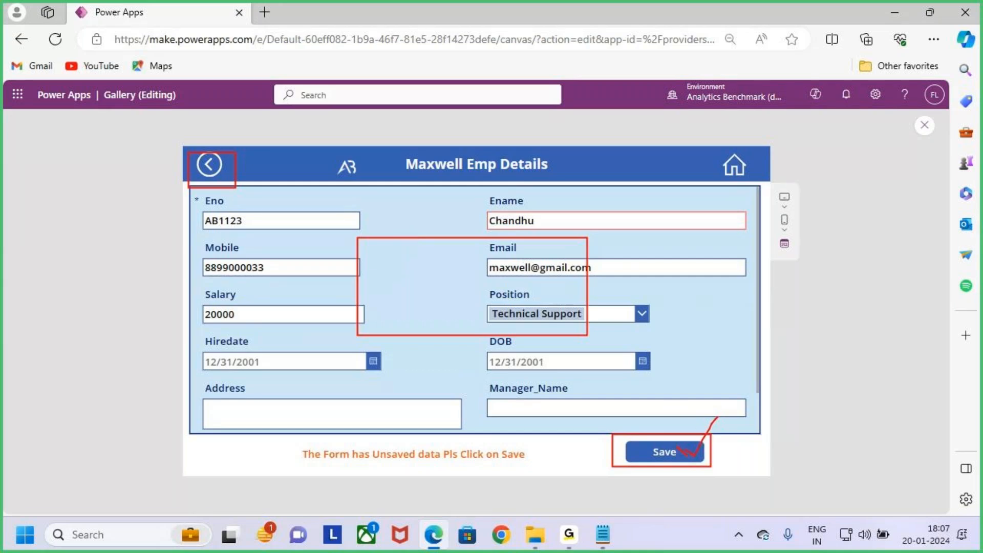
mouse_move(366, 271)
mouse_down()
mouse_move(263, 273)
mouse_move(301, 288)
mouse_up()
mouse_move(408, 328)
mouse_down()
mouse_move(409, 300)
mouse_move(440, 283)
mouse_move(445, 325)
mouse_up()
drag(459, 292, 469, 303)
drag(477, 177, 479, 237)
drag(493, 212, 470, 254)
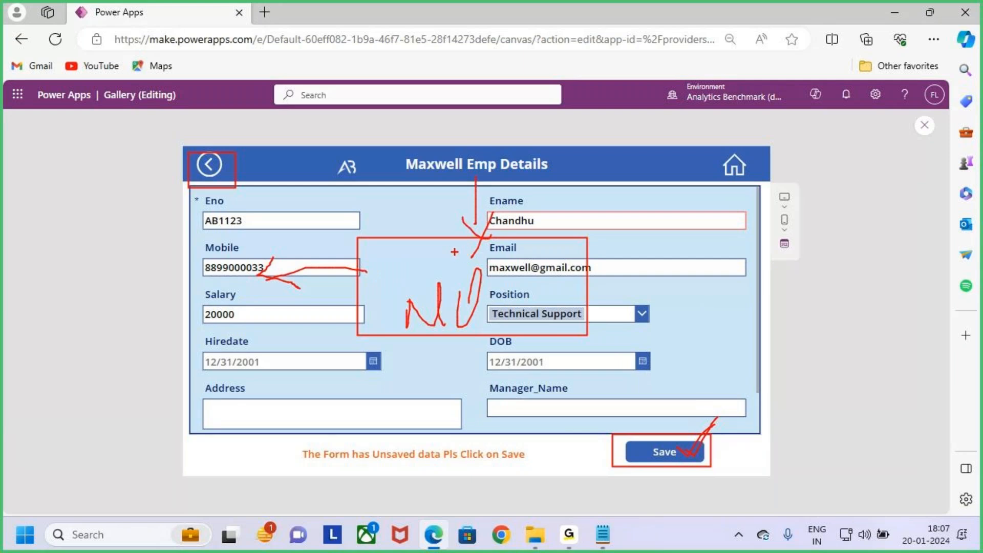
key(Escape)
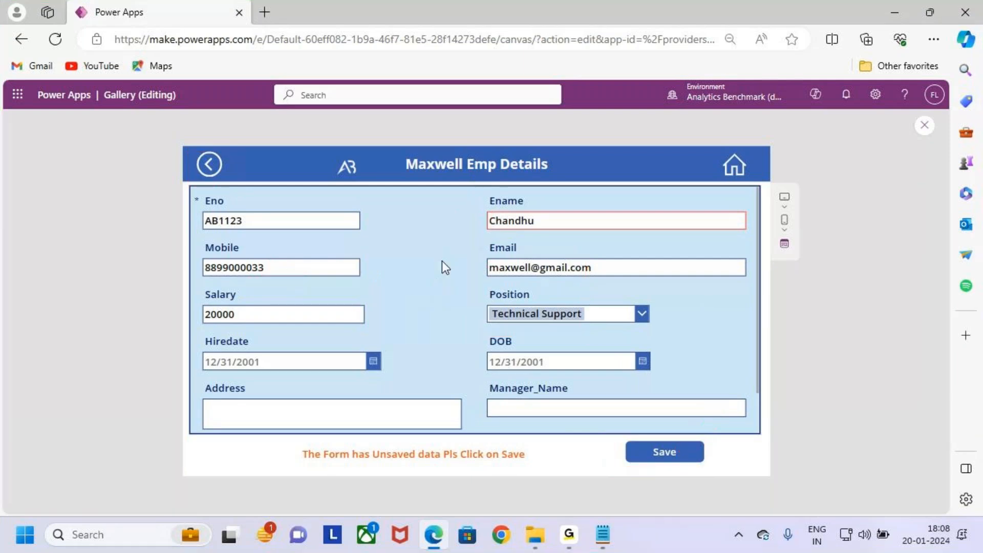
Step: Close the app preview and start it again with the unsaved form open
click(924, 127)
click(594, 355)
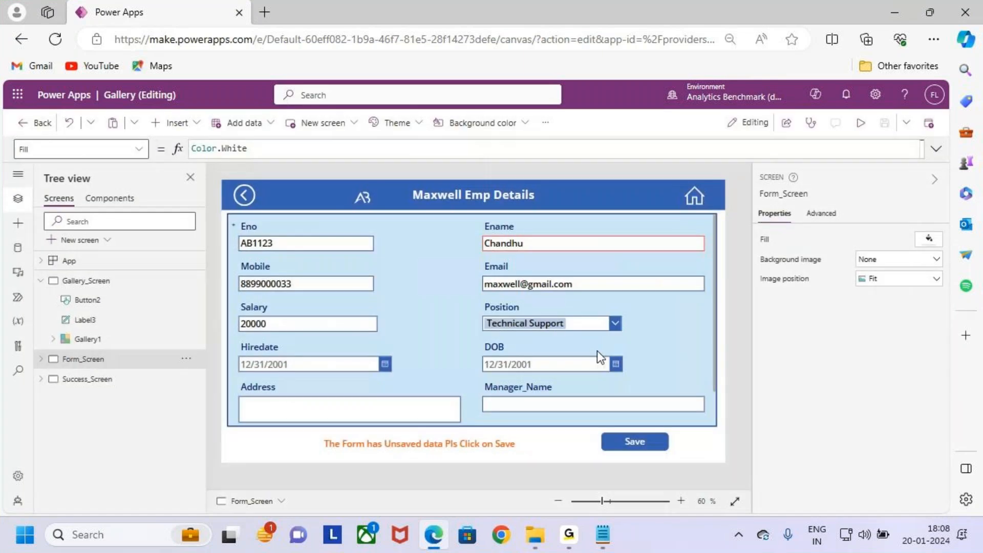
click(861, 122)
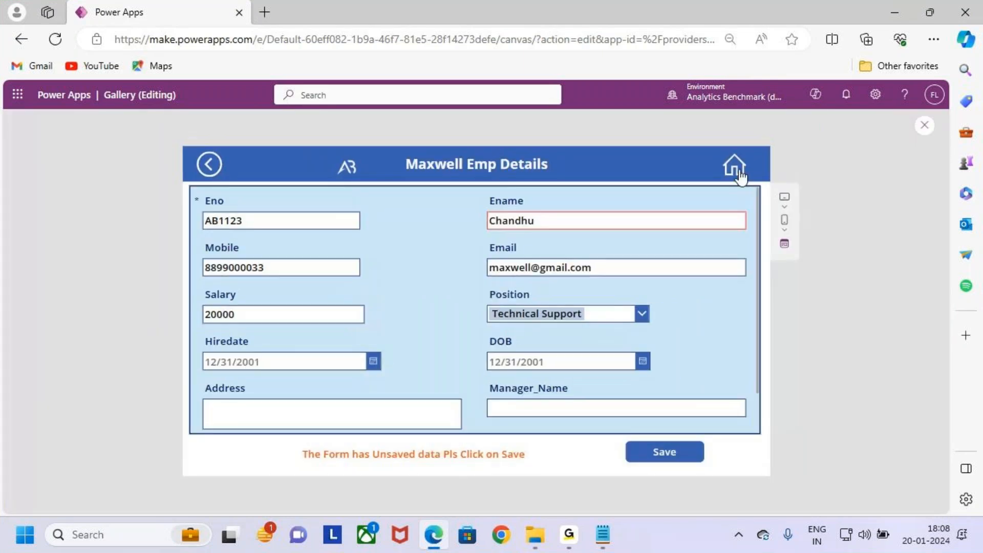
Step: Return from the unsaved form to the home screen and open the second employee's record for editing
click(735, 174)
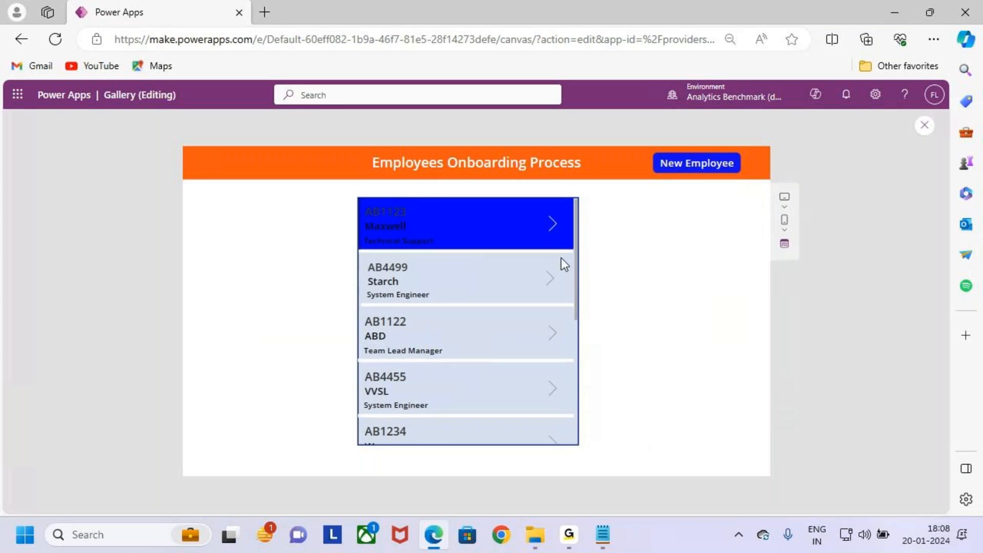
click(550, 284)
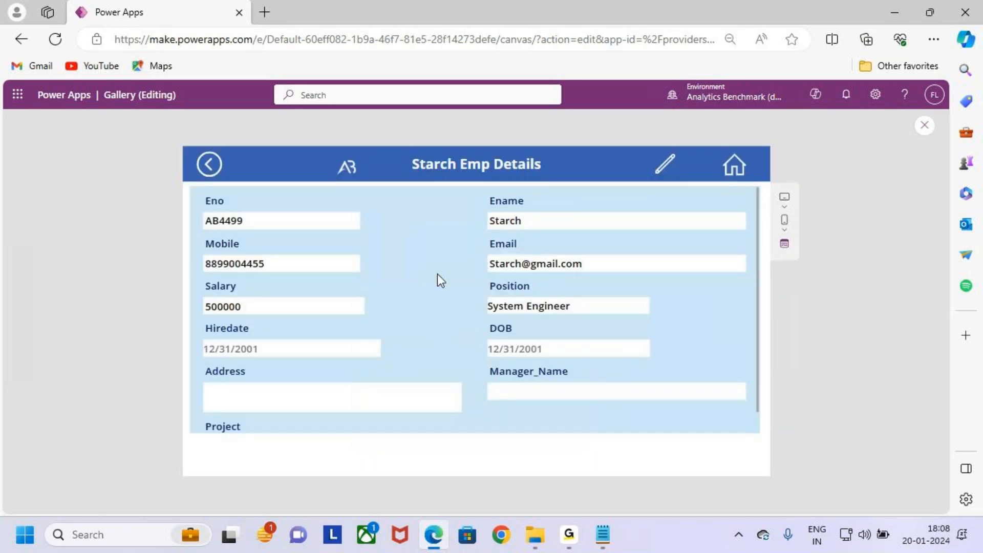
click(665, 169)
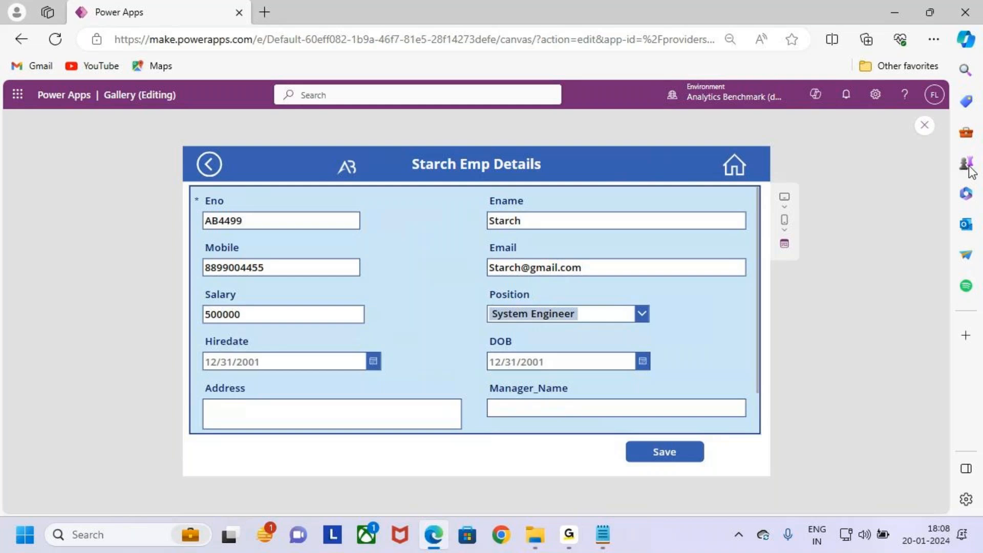
Step: Close the app preview and insert a rectangle covering all of Form_Screen, 1366 by 768 at position 0, 0
click(924, 125)
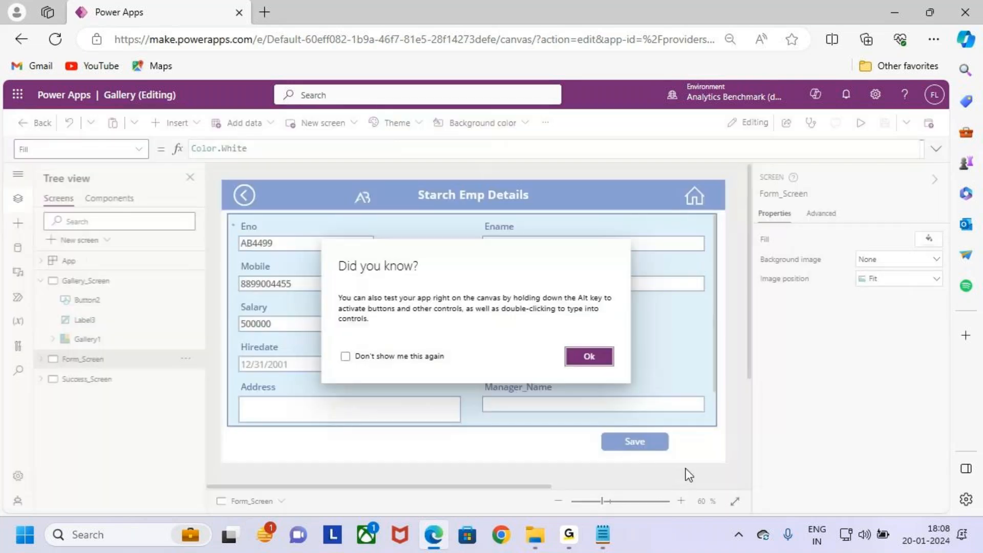
click(589, 356)
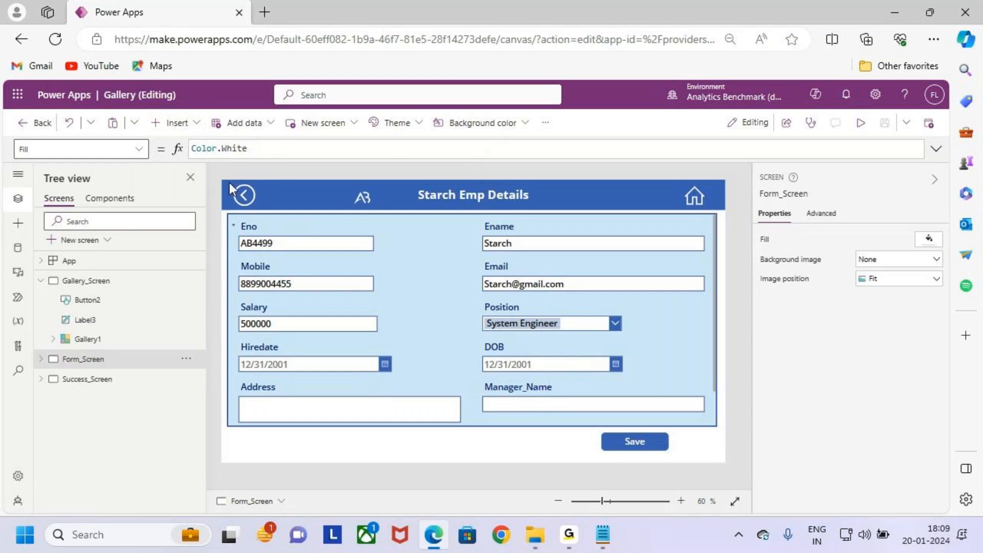
click(176, 122)
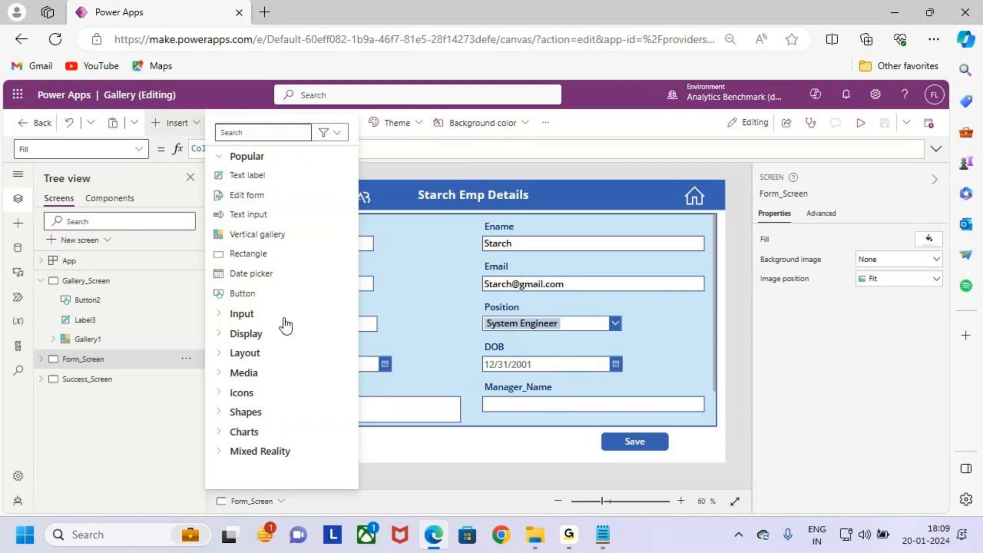
click(268, 254)
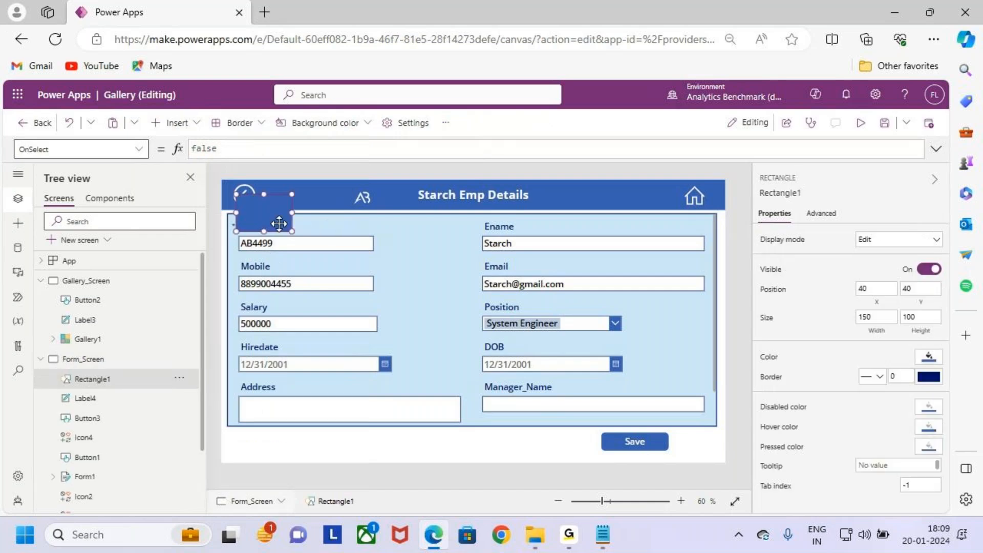
drag(259, 202, 233, 188)
drag(277, 216, 777, 500)
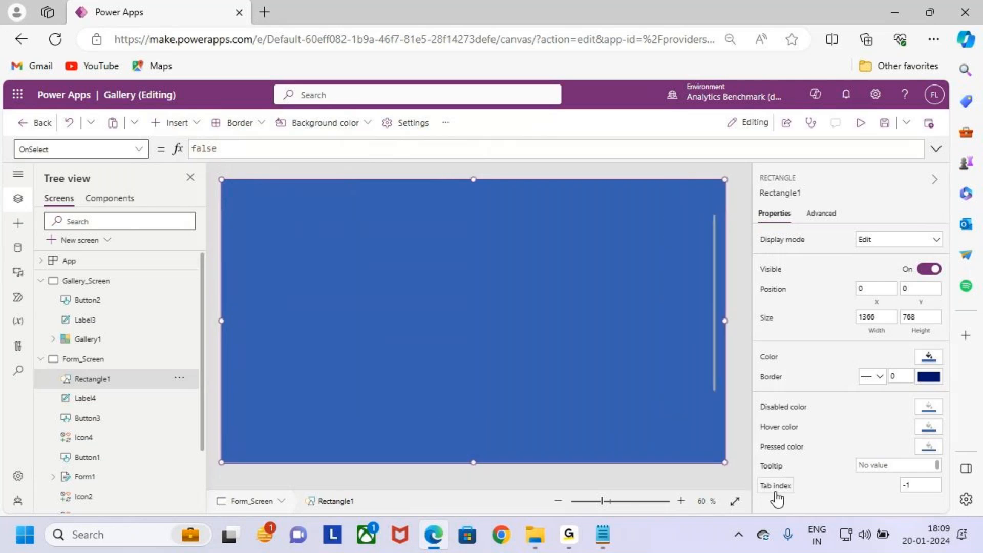
Step: Make the full-screen rectangle semi-transparent by setting its Fill to RGBA(56, 96, 178, 0.3)
click(770, 358)
click(287, 149)
key(shift+Right)
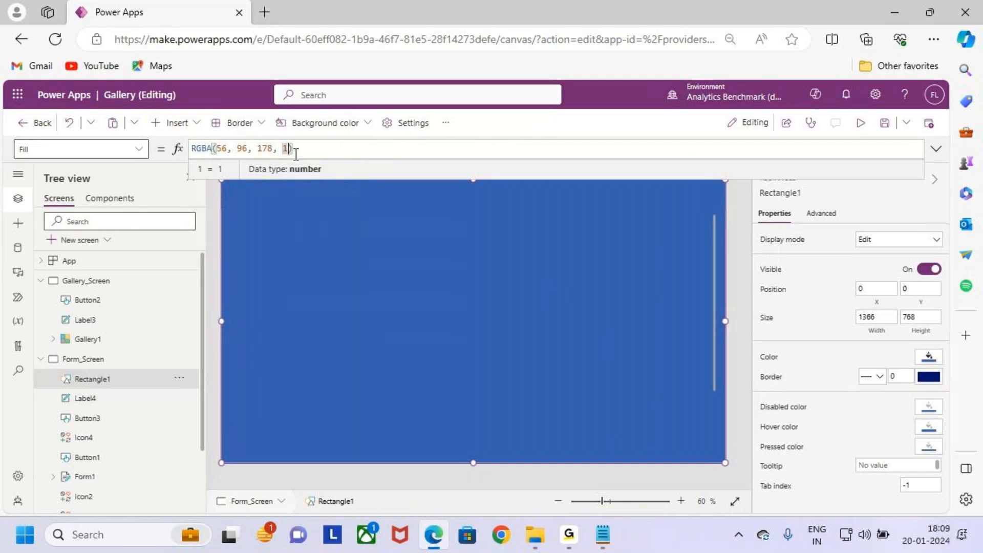
key(BackSpace)
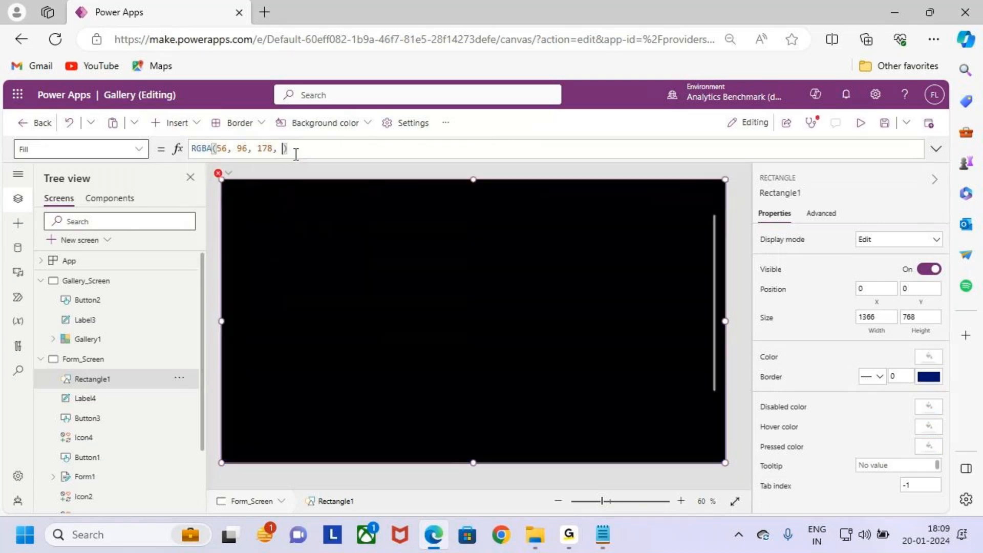
text(o.3)
key(BackSpace)
key(BackSpace)
key(BackSpace)
text(0.3)
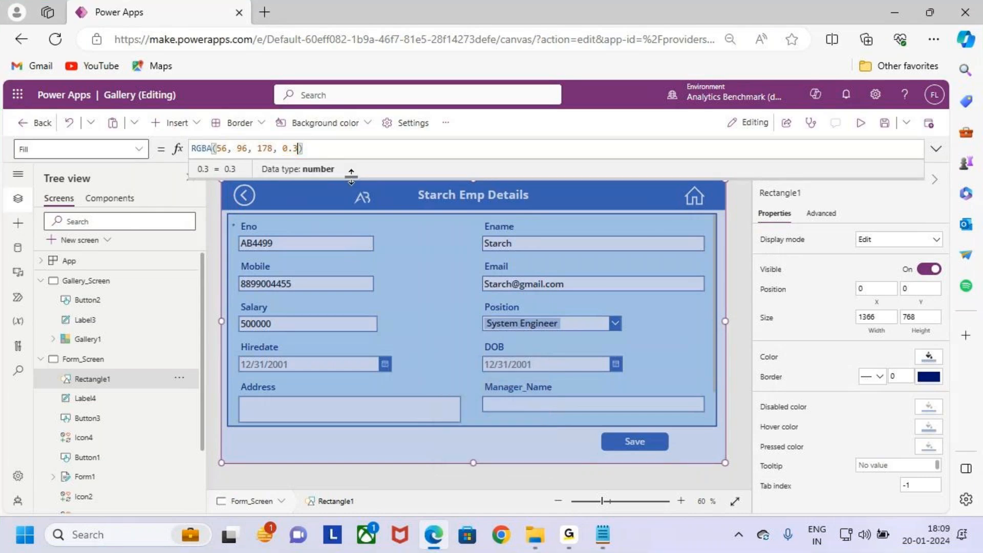
click(935, 149)
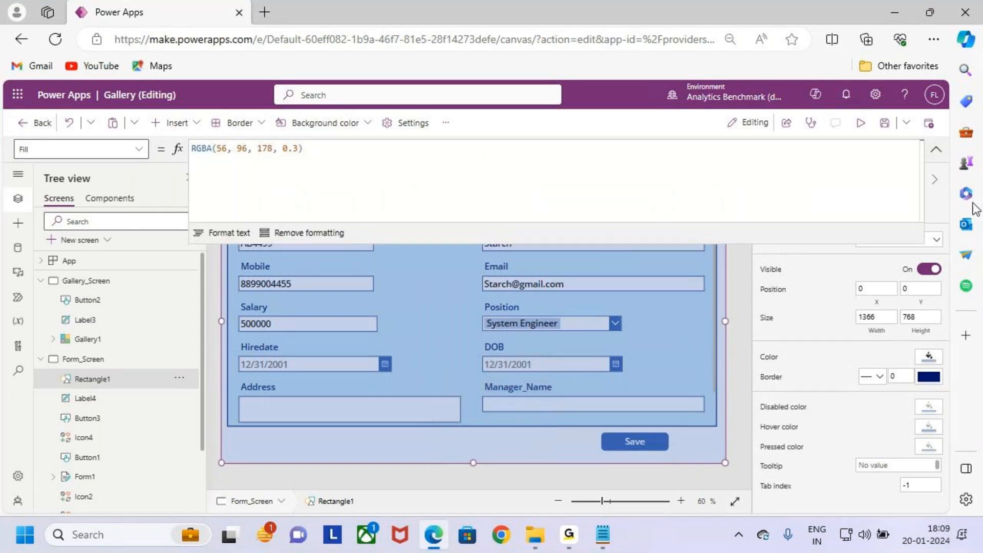
click(936, 149)
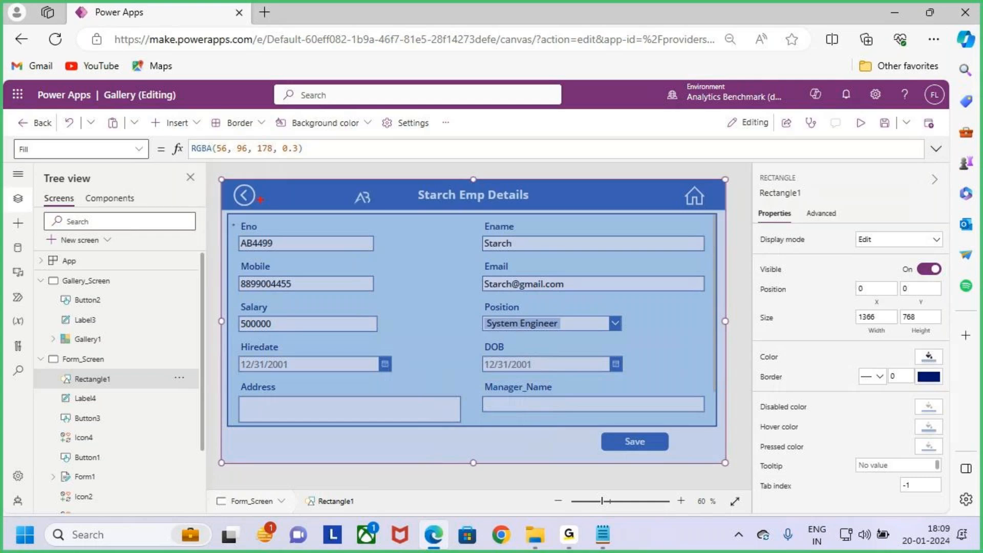
drag(223, 179, 725, 464)
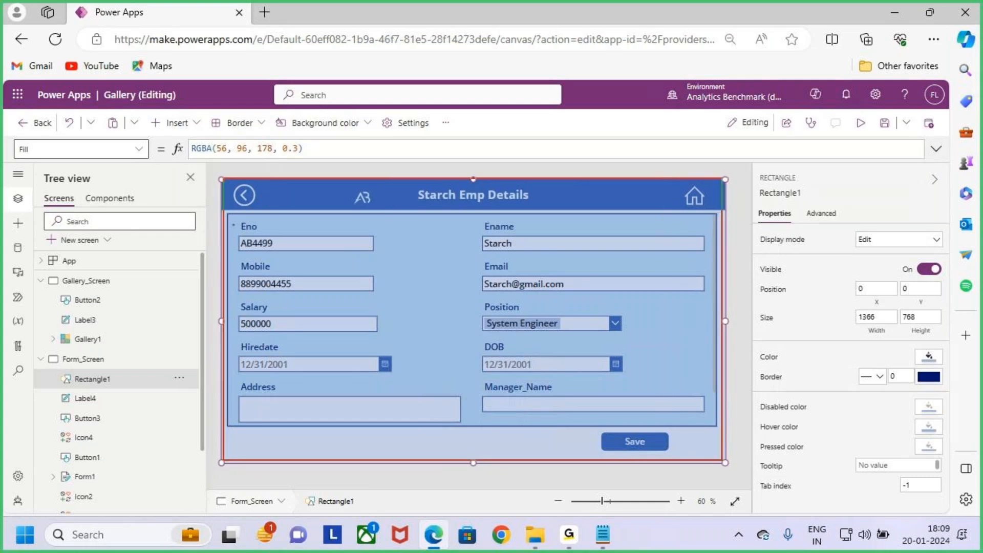
mouse_move(118, 355)
mouse_down()
mouse_move(110, 382)
mouse_move(132, 374)
mouse_up()
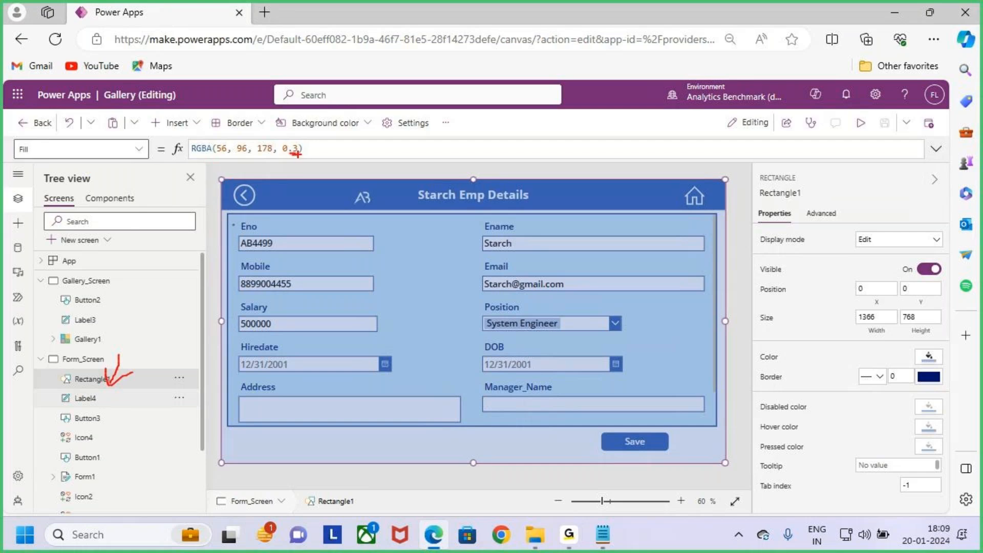
key(Escape)
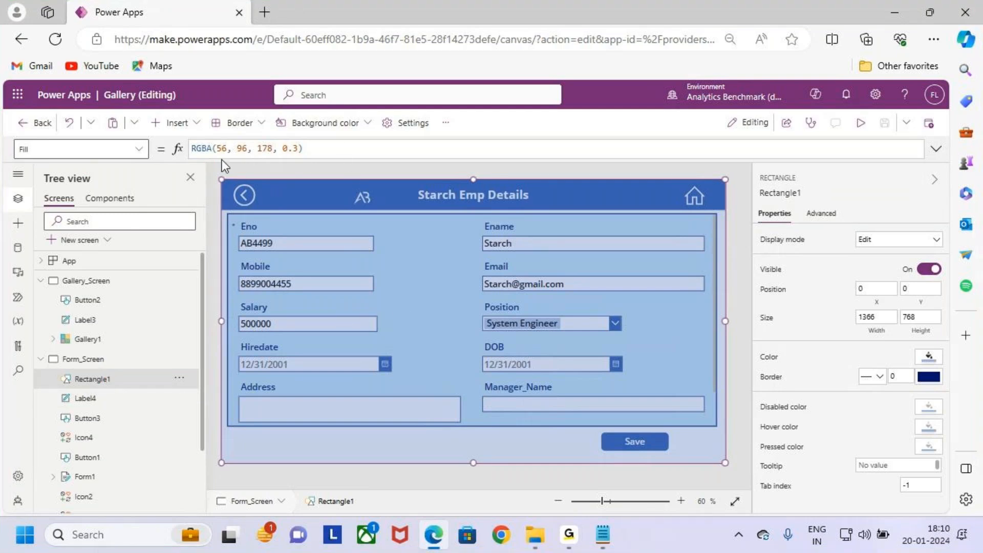
Step: Insert a second rectangle over the middle of the form, about 703 by 248 at position 328, 237
click(176, 123)
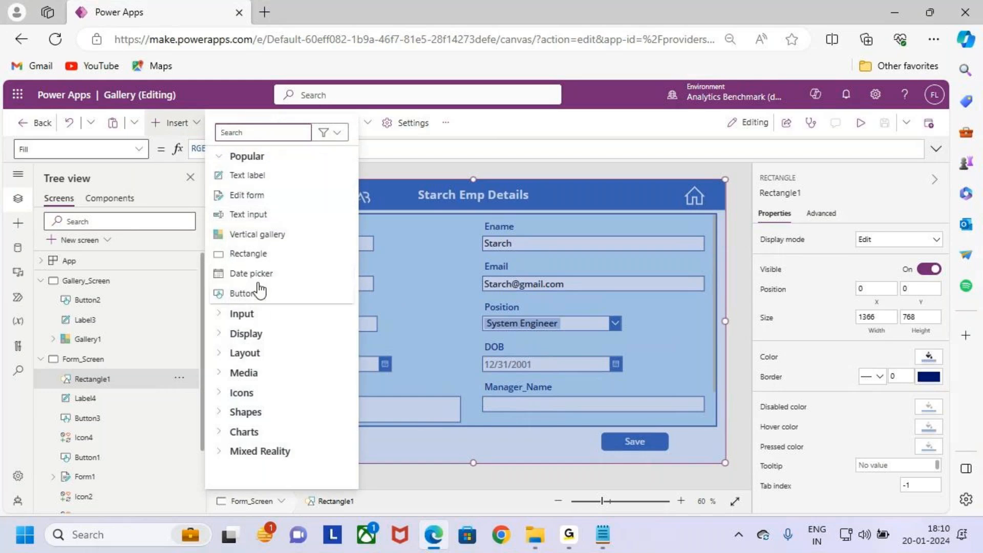
drag(285, 265, 619, 346)
drag(483, 316, 466, 353)
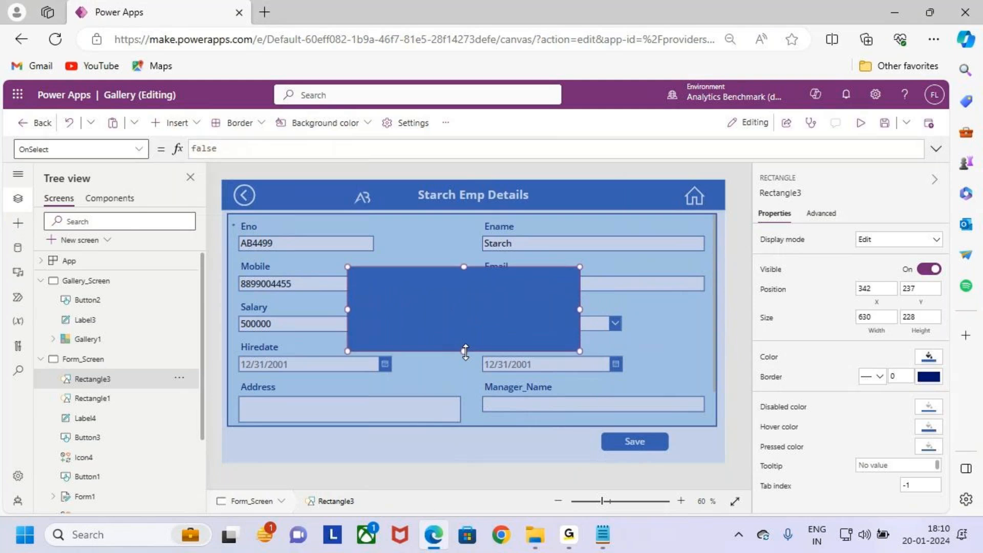
drag(580, 310, 600, 313)
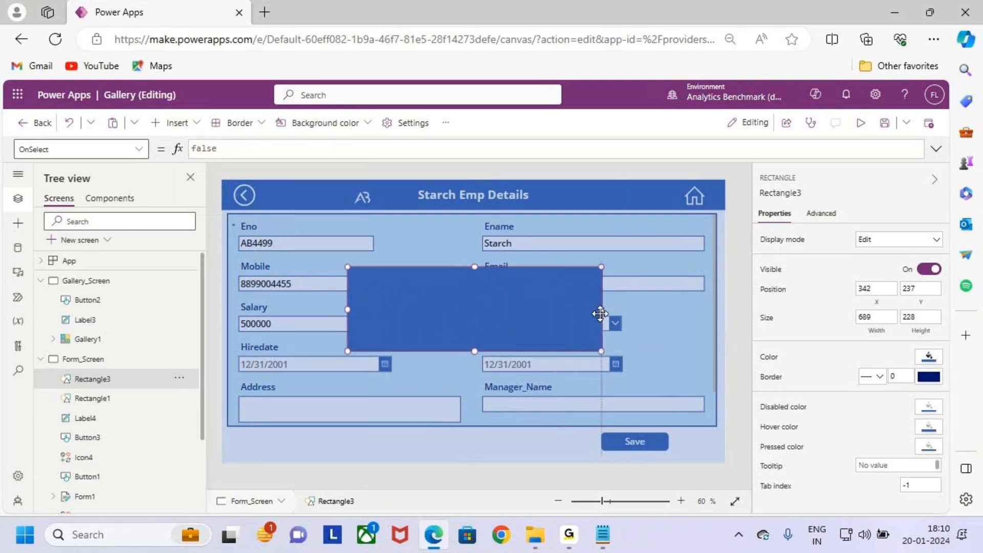
drag(348, 310, 342, 309)
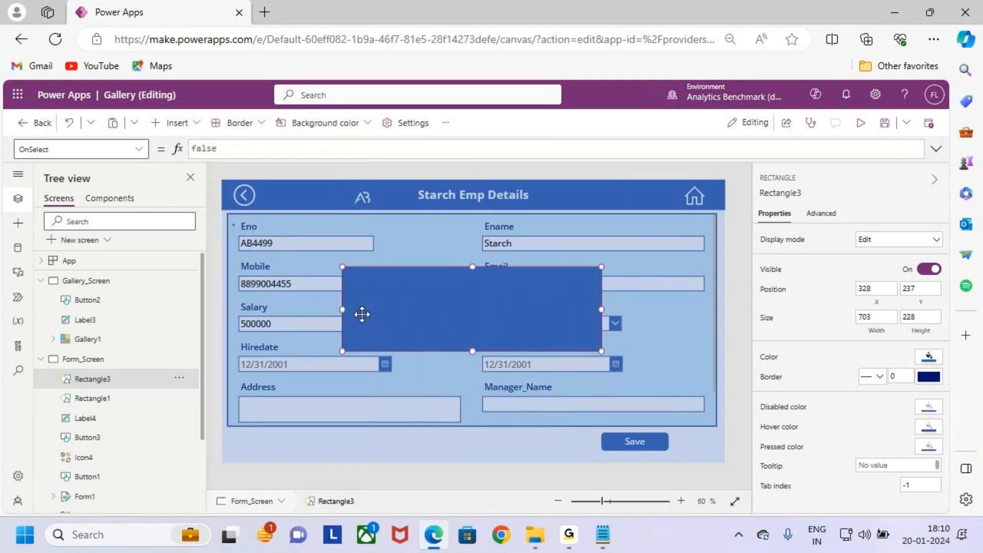
mouse_move(472, 352)
mouse_down()
mouse_move(504, 363)
mouse_move(475, 351)
mouse_move(491, 322)
mouse_move(487, 360)
mouse_up()
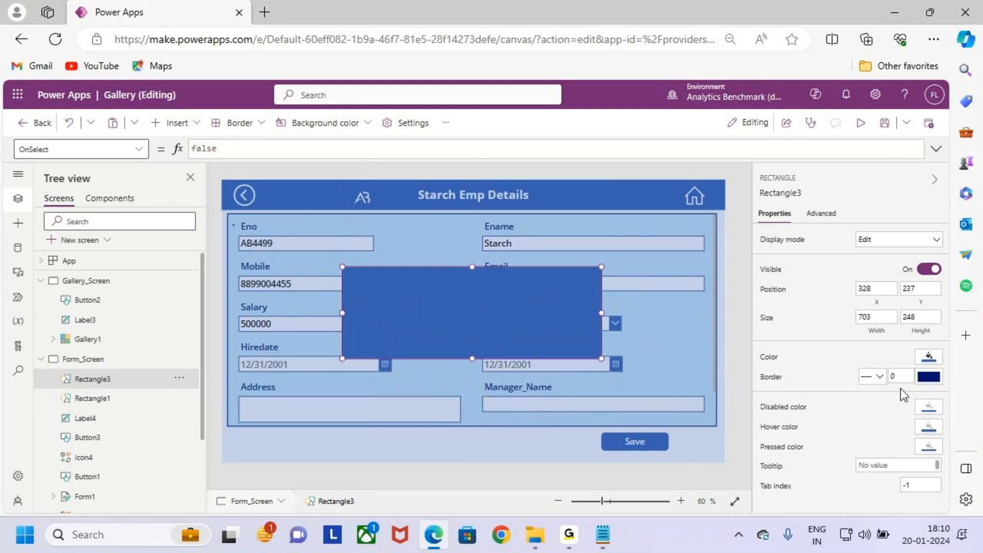
Step: Change the fill colour of the central popup rectangle to white
click(769, 357)
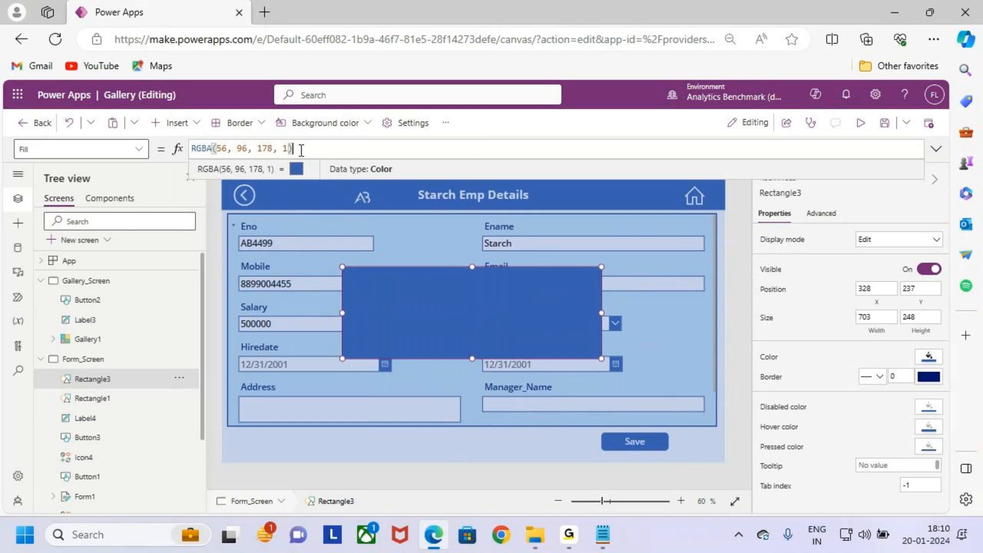
click(928, 357)
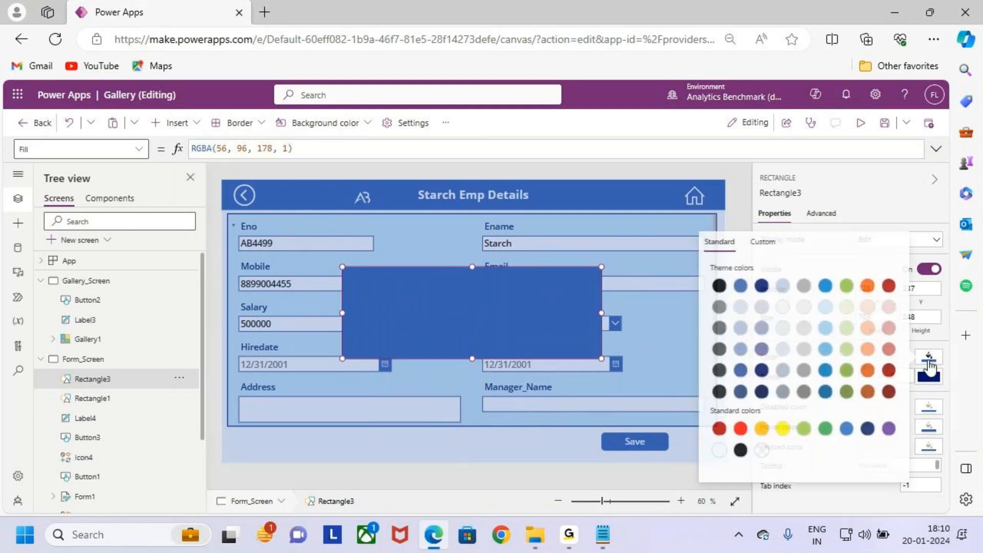
click(719, 451)
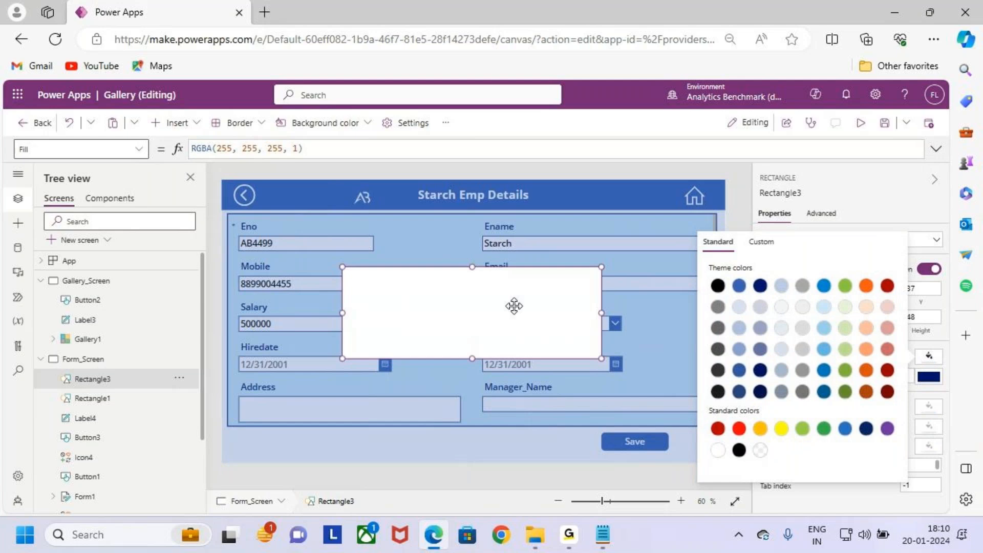
click(513, 305)
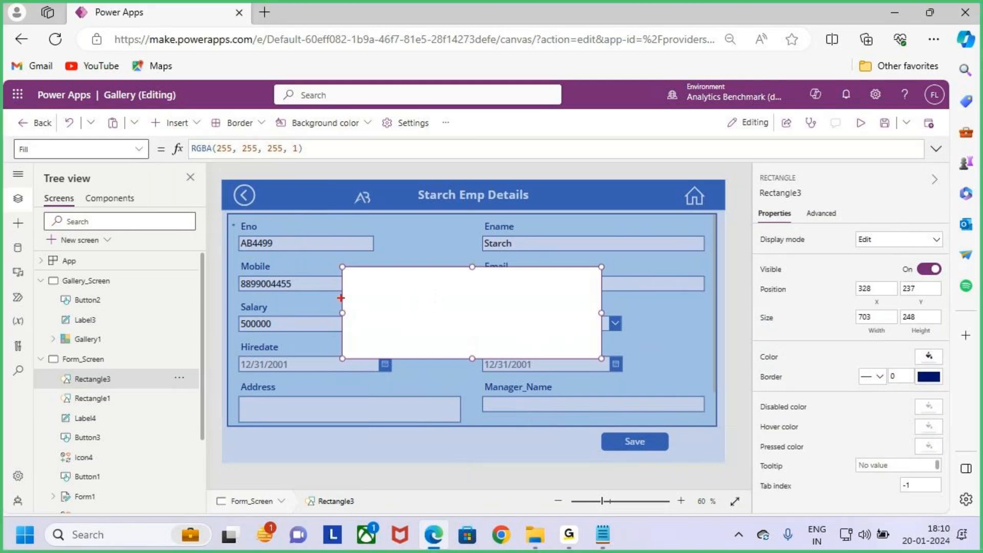
Step: Insert a text label about 260 by 68 in the white rectangle's upper-left corner and format it bold with font size 24
mouse_move(345, 267)
mouse_down()
mouse_move(392, 290)
mouse_move(448, 294)
mouse_up()
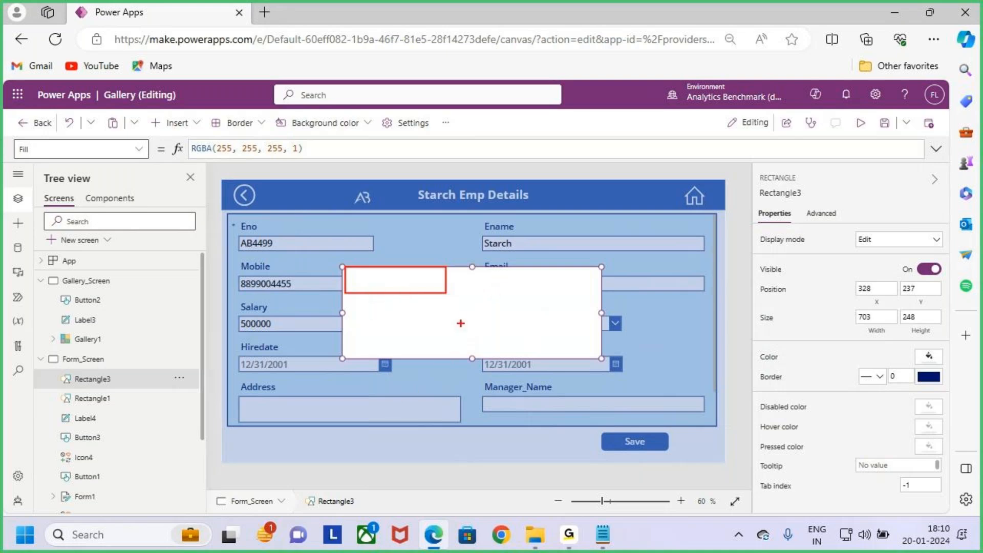
click(180, 126)
click(266, 175)
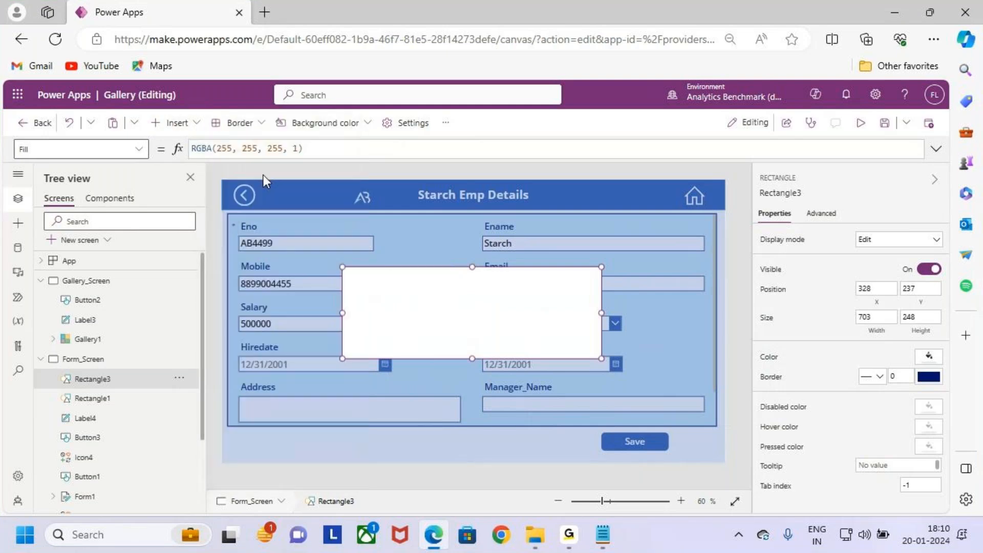
drag(268, 206, 391, 292)
click(336, 123)
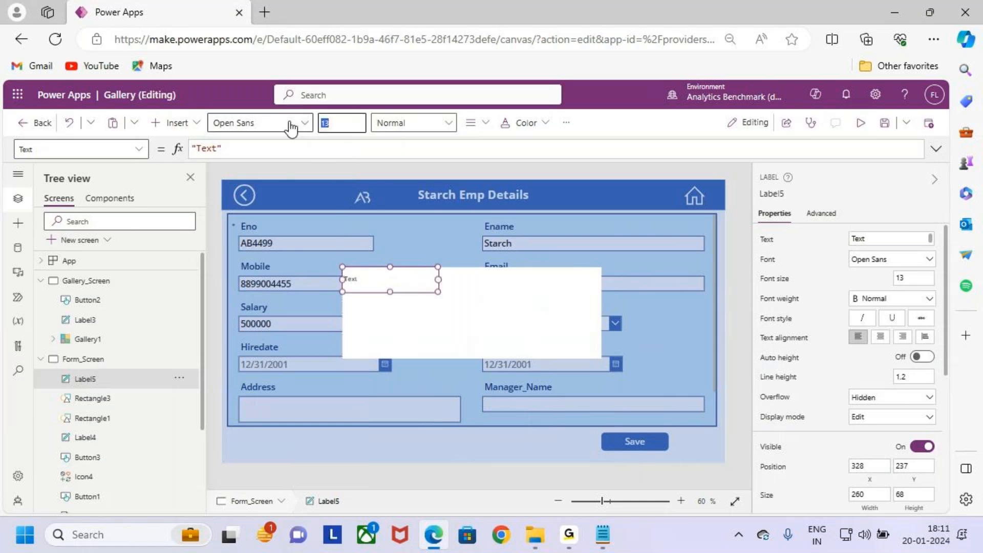
text(24)
click(425, 124)
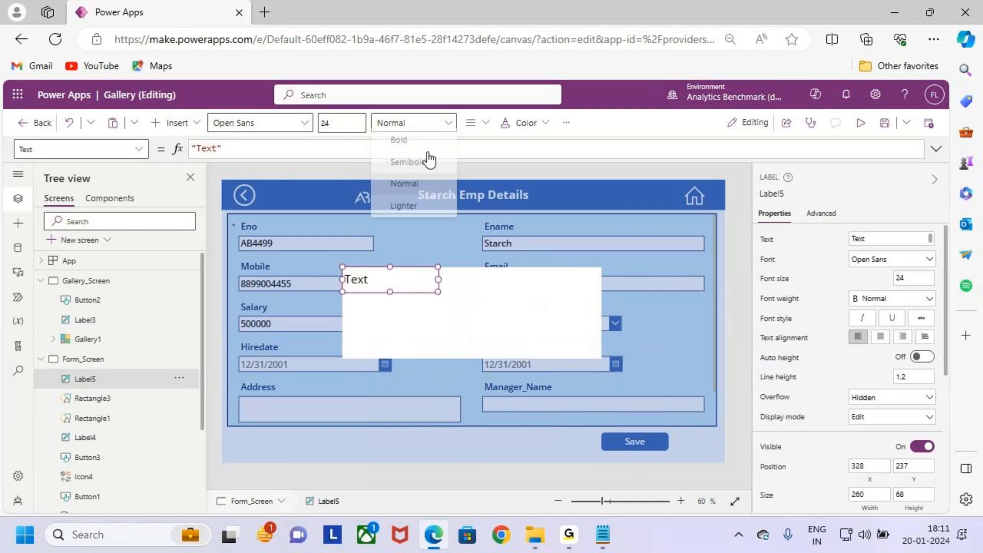
click(432, 148)
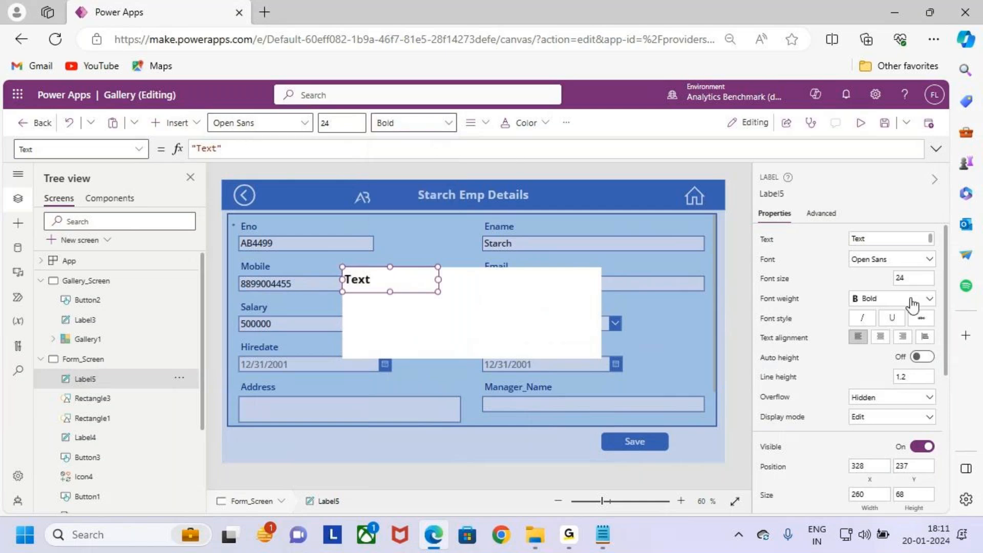
Step: Set the text of the popup's heading label to "Unsaved Data"
click(889, 242)
click(793, 251)
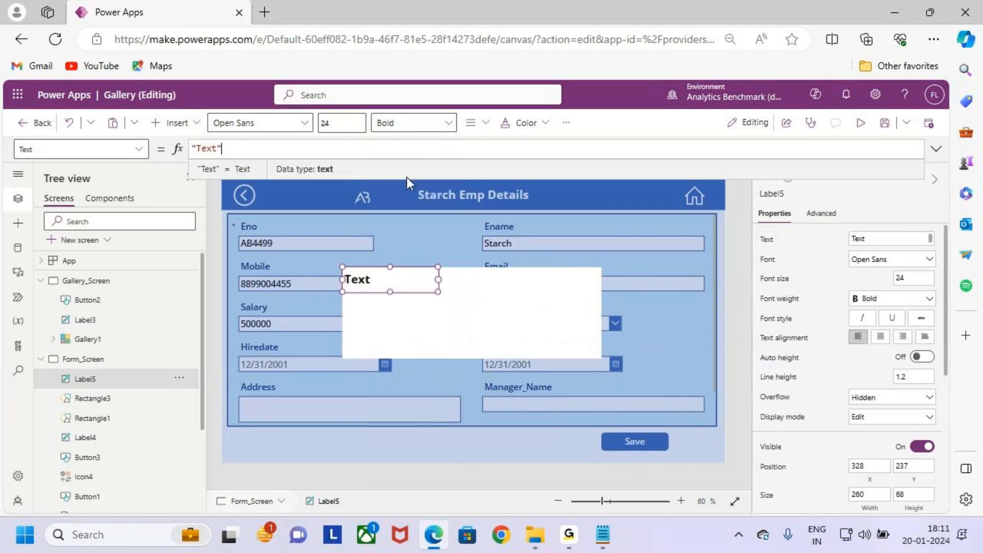
double_click(209, 149)
text(Unsaved)
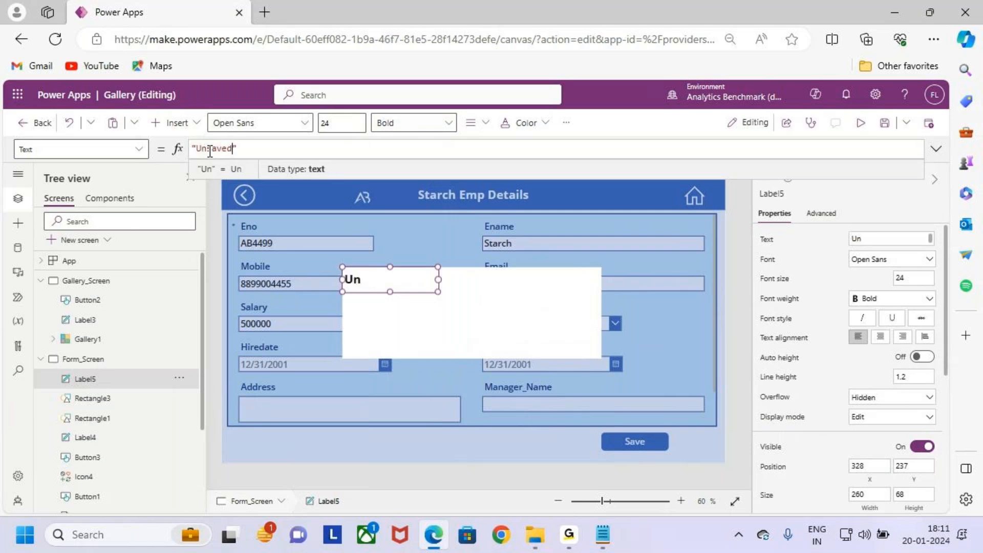
text( data)
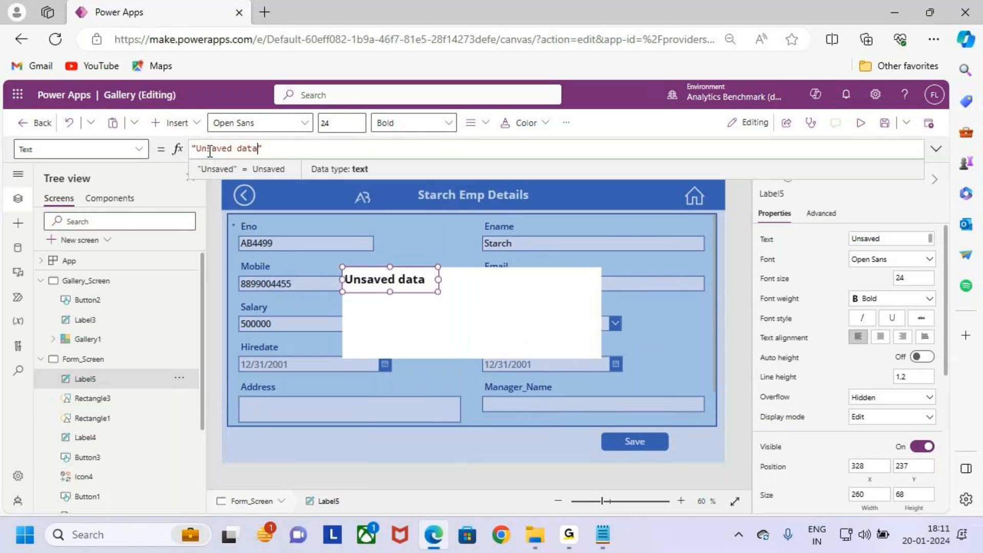
click(243, 149)
key(BackSpace)
text(D)
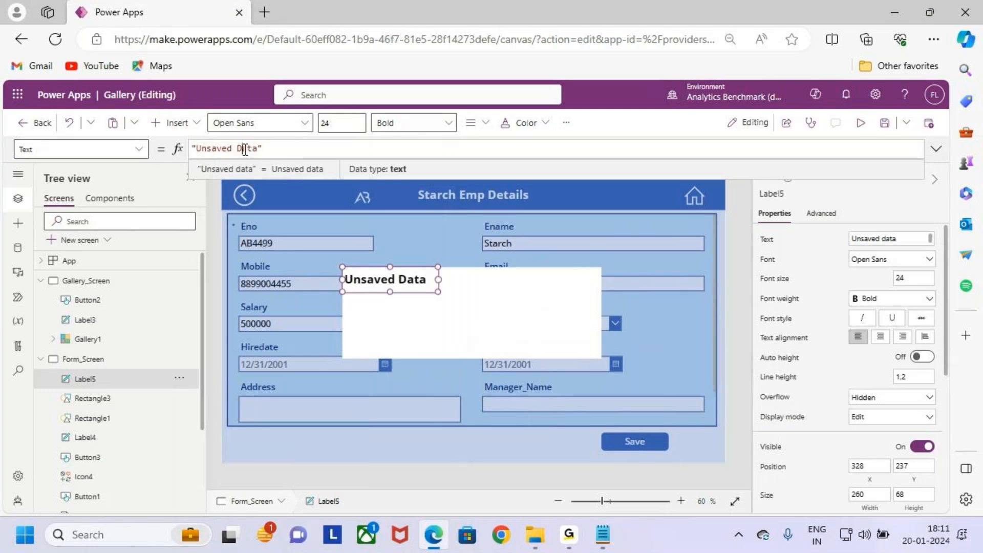
click(480, 334)
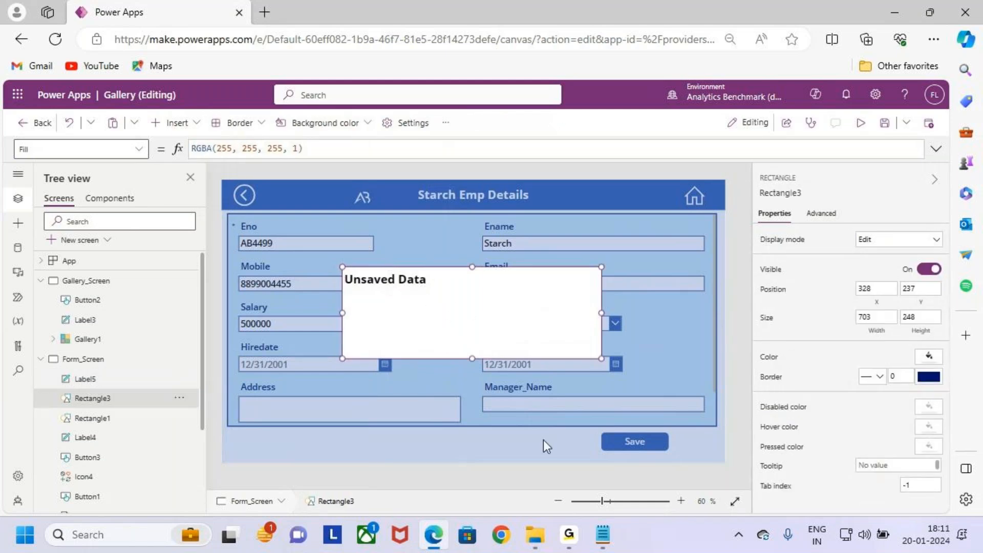
Step: Insert a second text label below the Unsaved Data heading, about 685 by 58 at position 328, 341
click(182, 128)
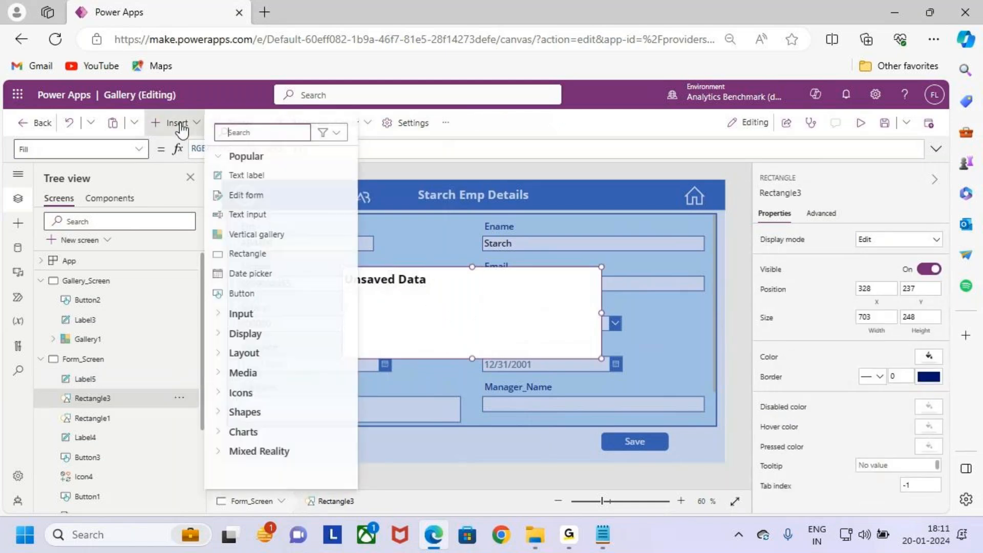
click(280, 182)
drag(279, 194, 592, 323)
drag(383, 315, 339, 322)
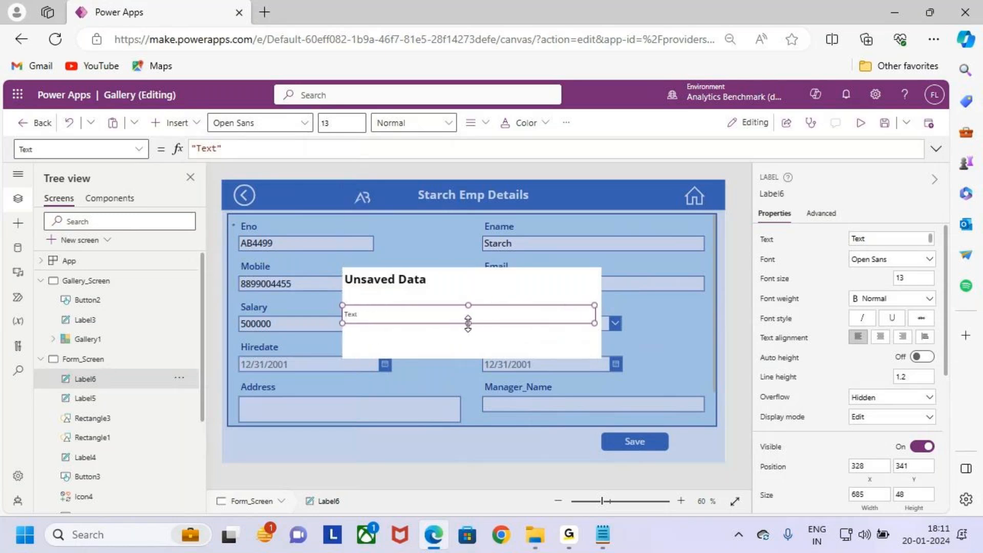
drag(468, 323, 468, 326)
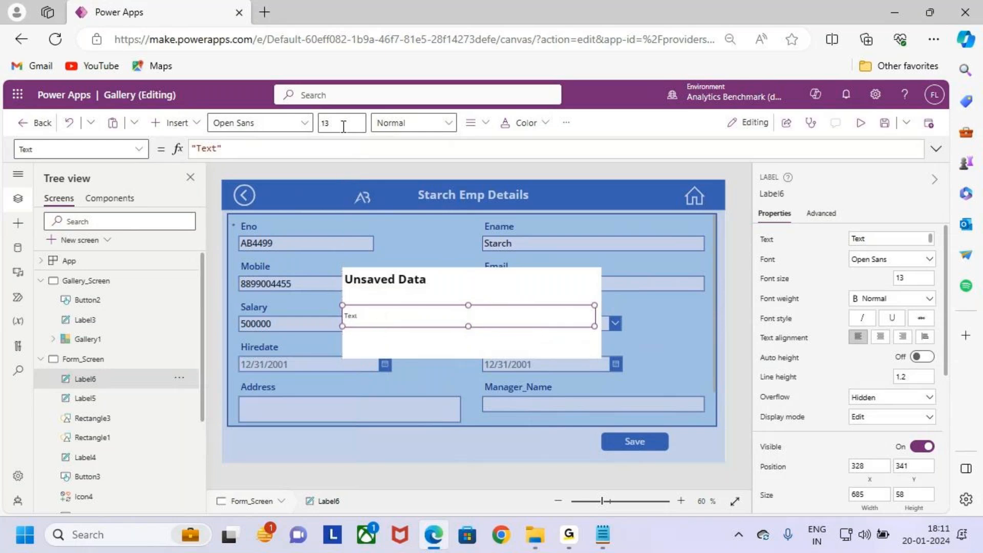
Step: Format the popup's message label with Semibold font weight and font size 16
click(417, 124)
click(434, 164)
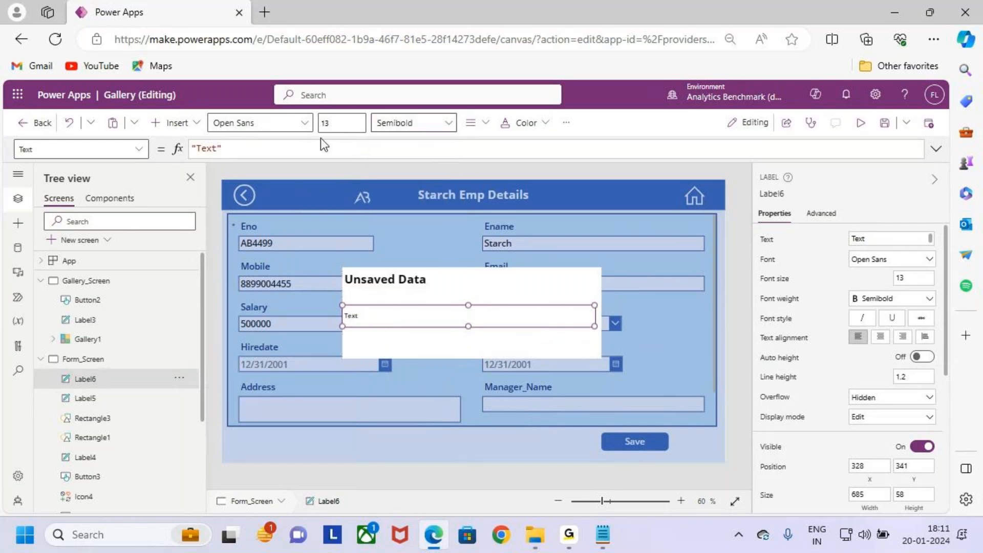
double_click(347, 125)
text(1)
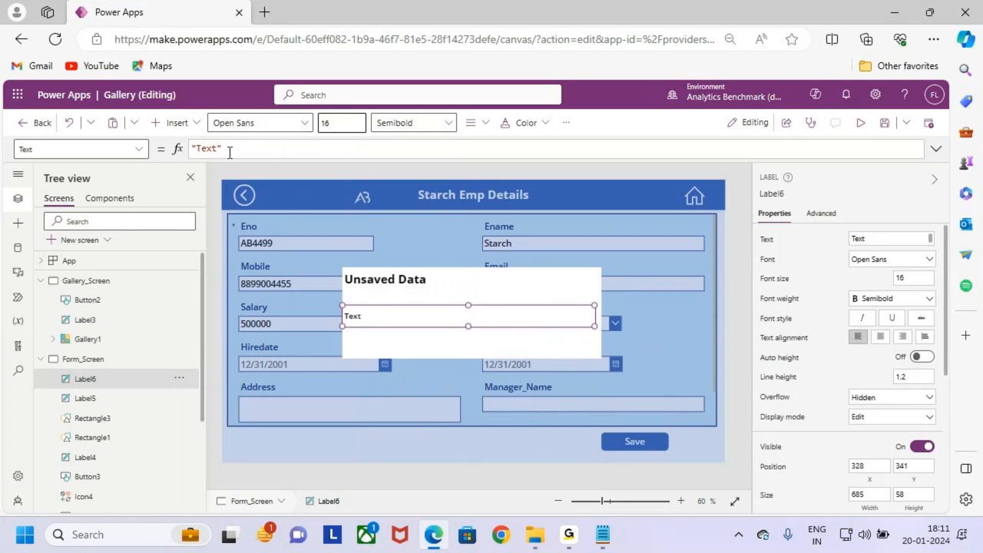
Step: Set the message label's text to "The Form has Unsaved Data , Are you sure to Leave the Screen"
click(213, 149)
double_click(208, 148)
text(The Form has Unsa)
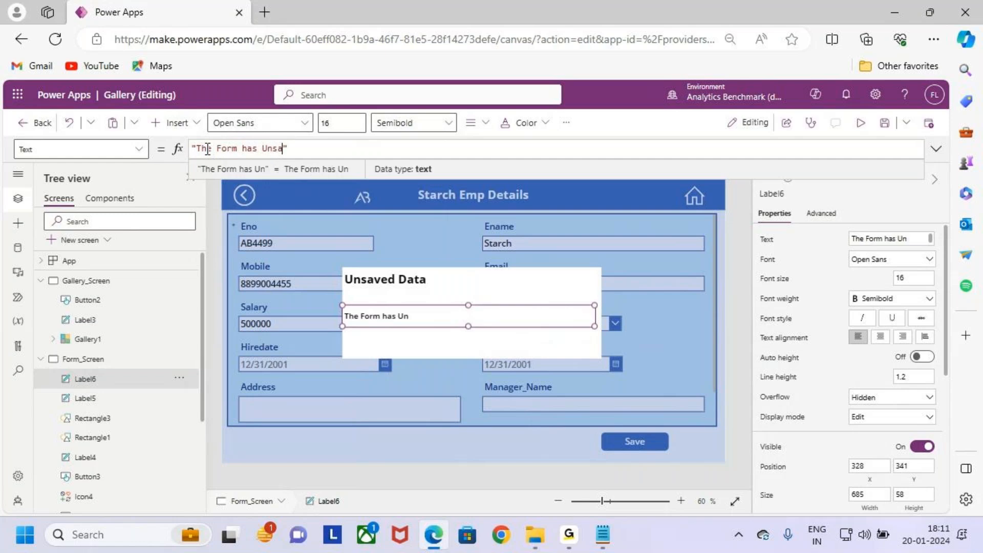
text(ved data)
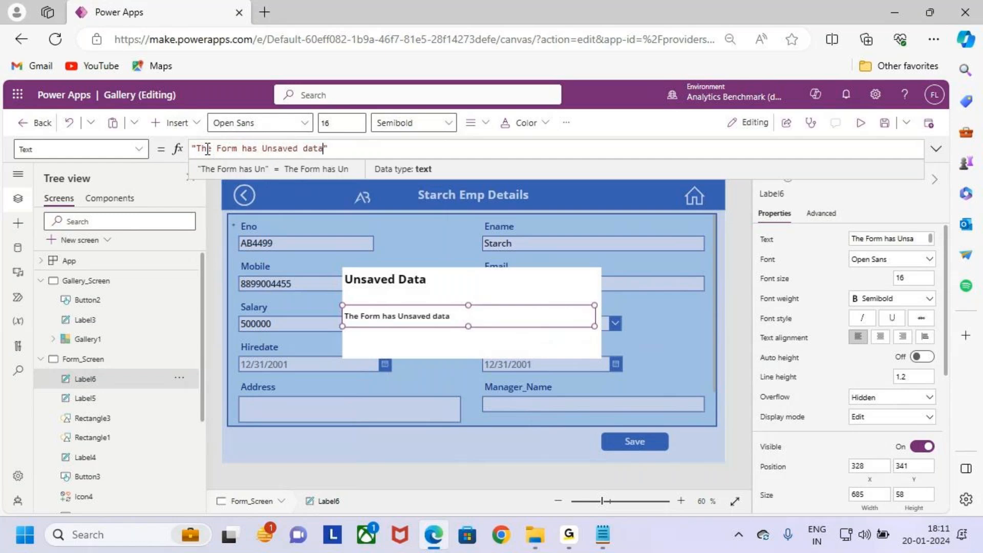
key(BackSpace)
key(BackSpace)
key(BackSpace)
key(BackSpace)
key(BackSpace)
key(BackSpace)
key(BackSpace)
key(BackSpace)
key(BackSpace)
key(BackSpace)
key(BackSpace)
key(BackSpace)
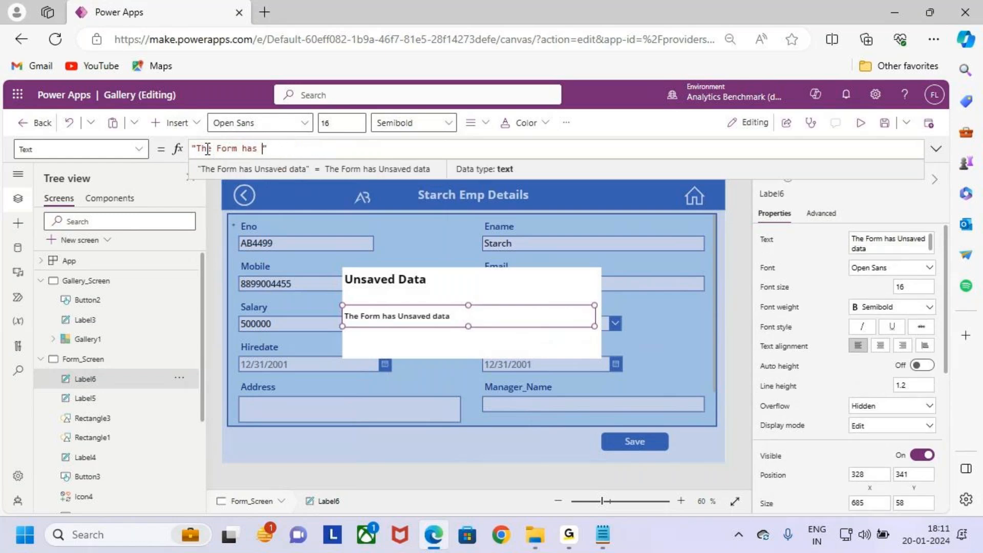
text(s Unsaved Data)
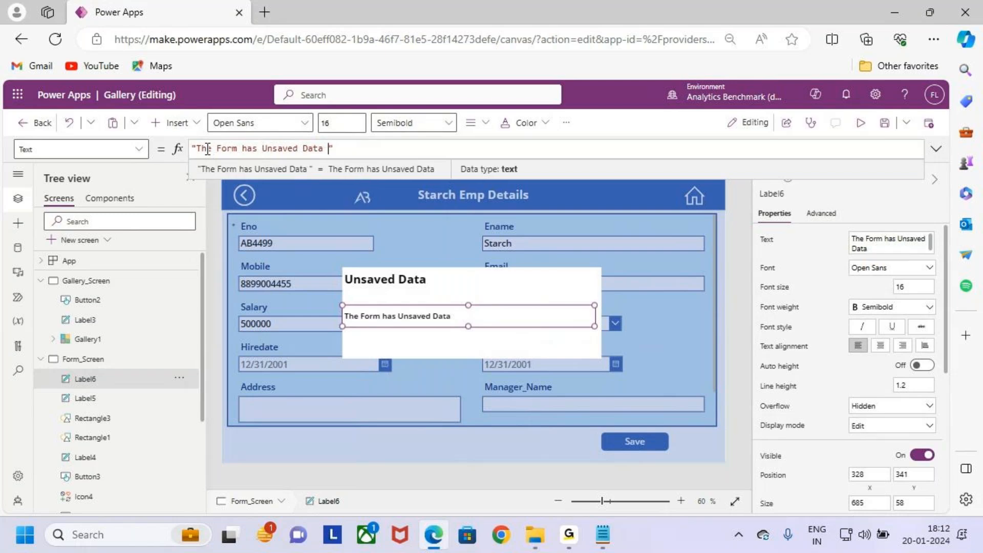
key(BackSpace)
key(BackSpace)
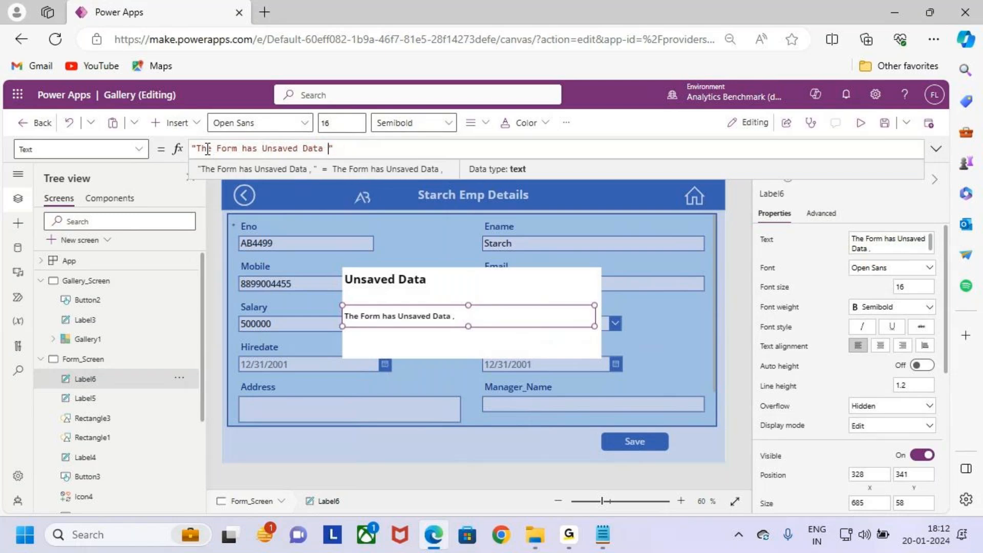
text(, Are )
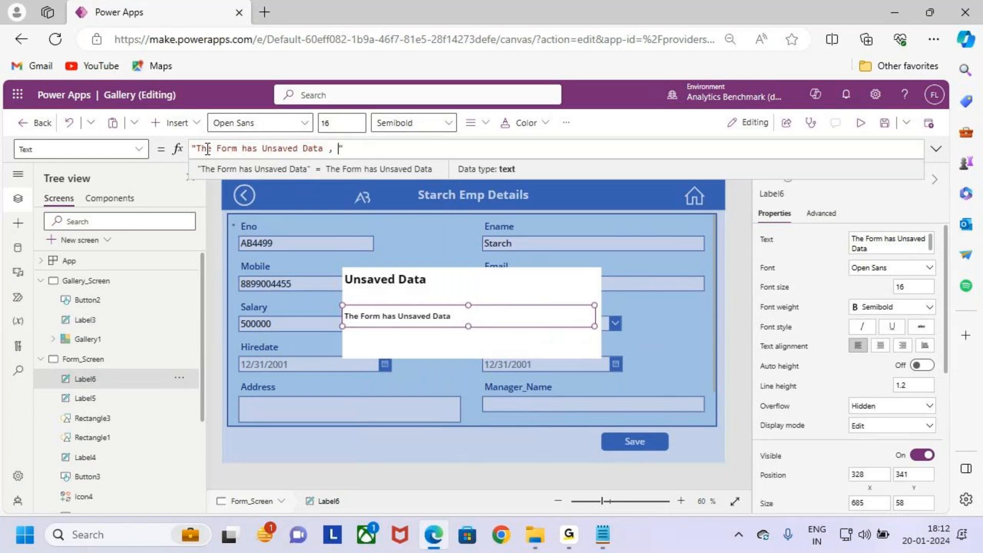
text(you sure t)
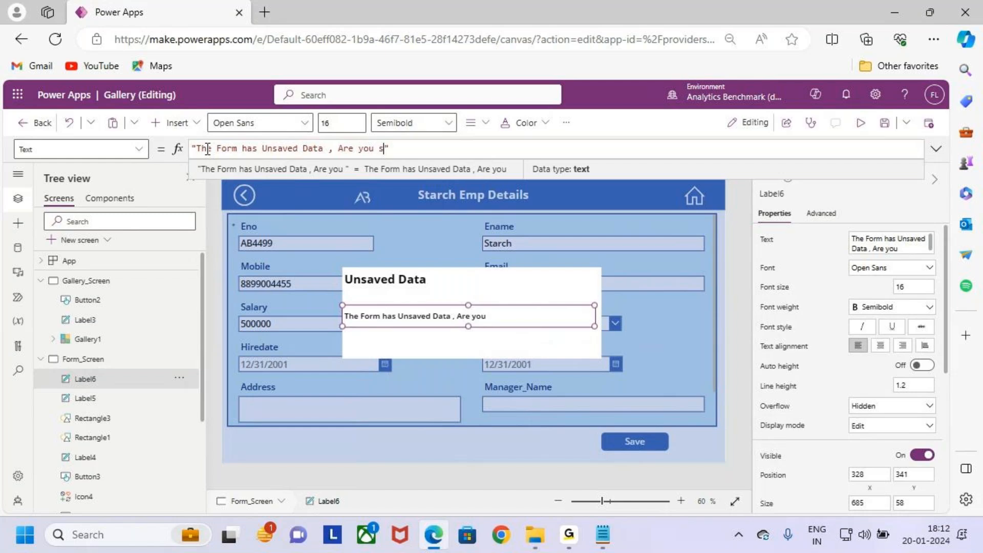
text(o Leave)
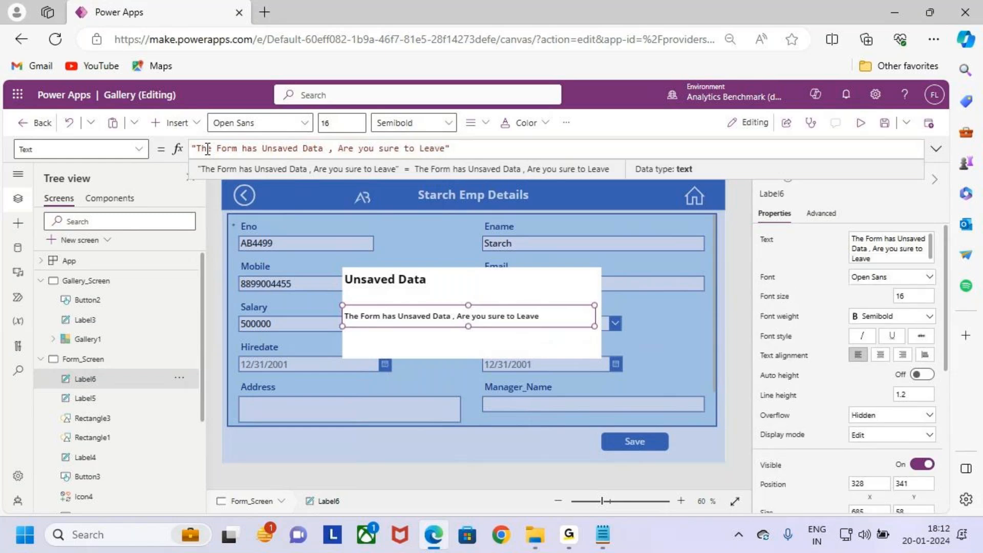
text( the Screen)
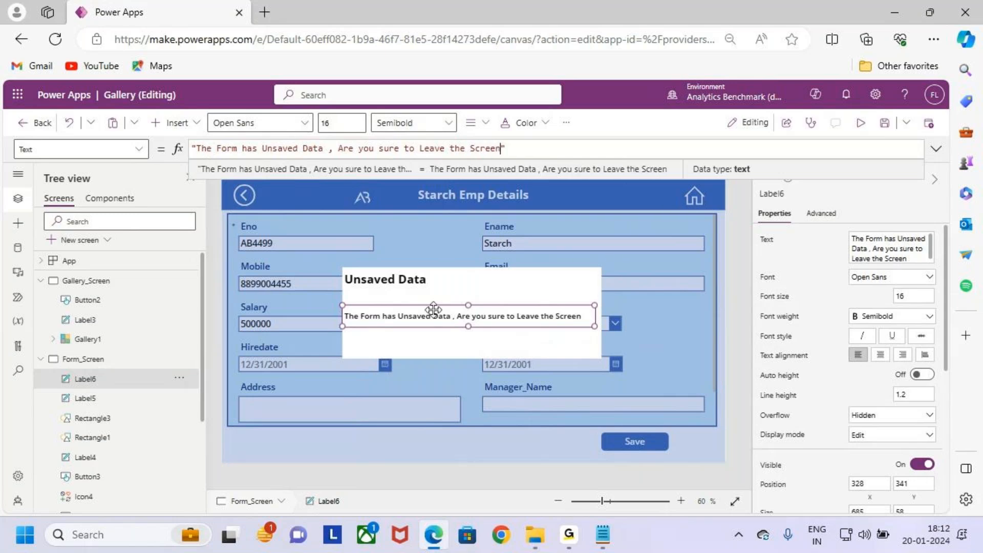
Step: Move the message label to about position 337, 332 and centre its text
drag(459, 318, 462, 312)
click(484, 123)
click(496, 177)
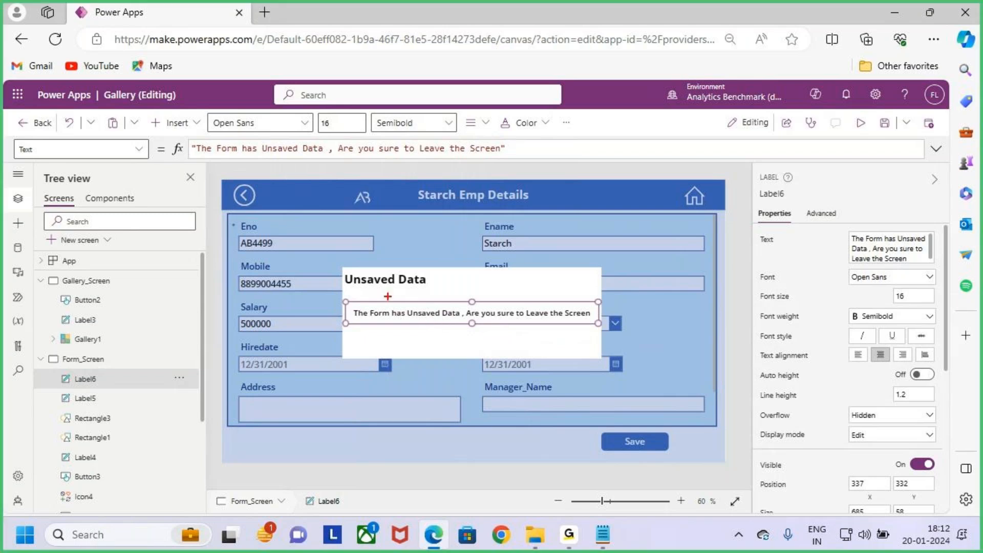
drag(398, 248, 382, 283)
drag(491, 282, 482, 307)
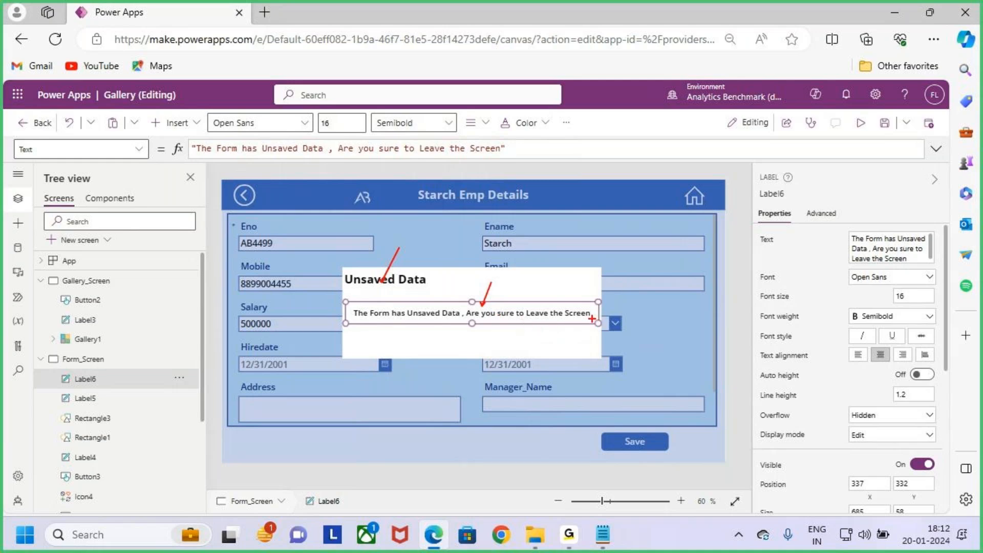
click(500, 333)
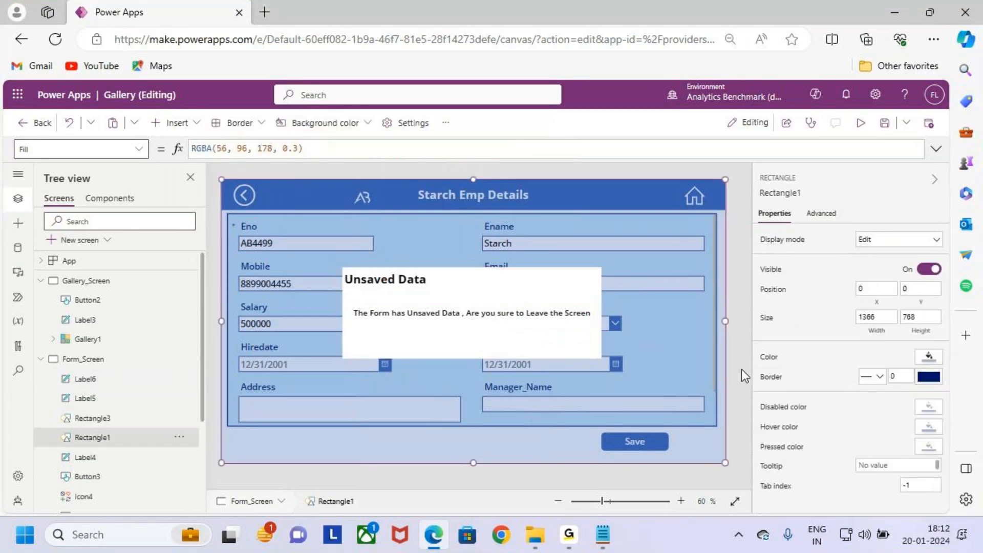
Step: Nudge the message label to about 336, 332 and enlarge the white popup rectangle to a height of about 258
click(545, 355)
click(530, 310)
drag(526, 313, 523, 310)
click(509, 344)
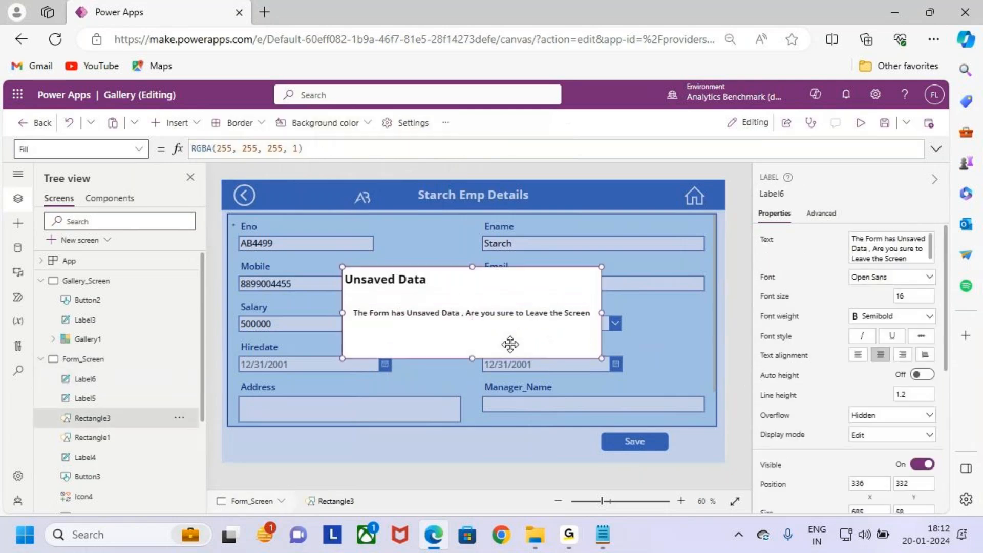
drag(474, 360, 472, 364)
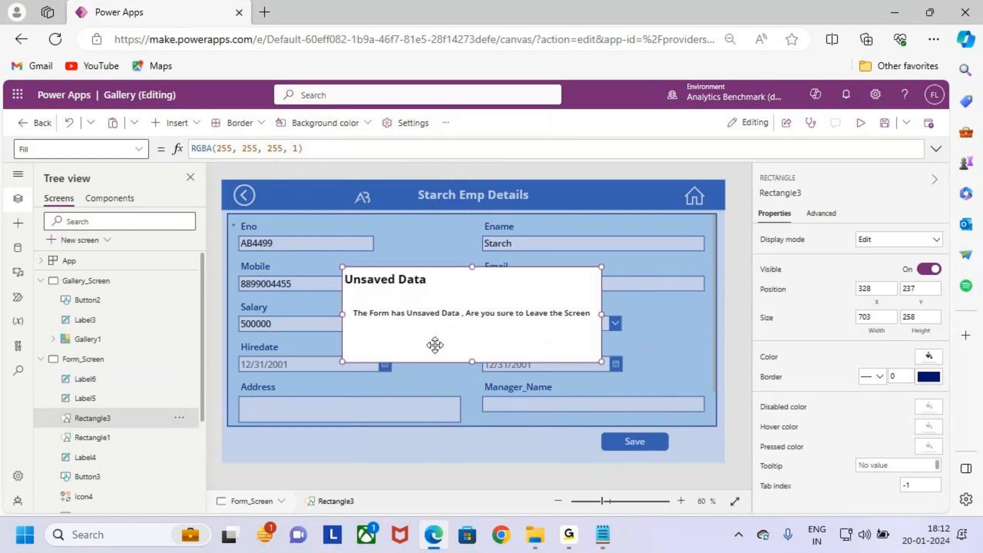
Step: Insert a button below the popup message at about position 428, 410 and set its text to "Yes"
click(175, 123)
click(251, 294)
drag(261, 205, 435, 348)
click(863, 239)
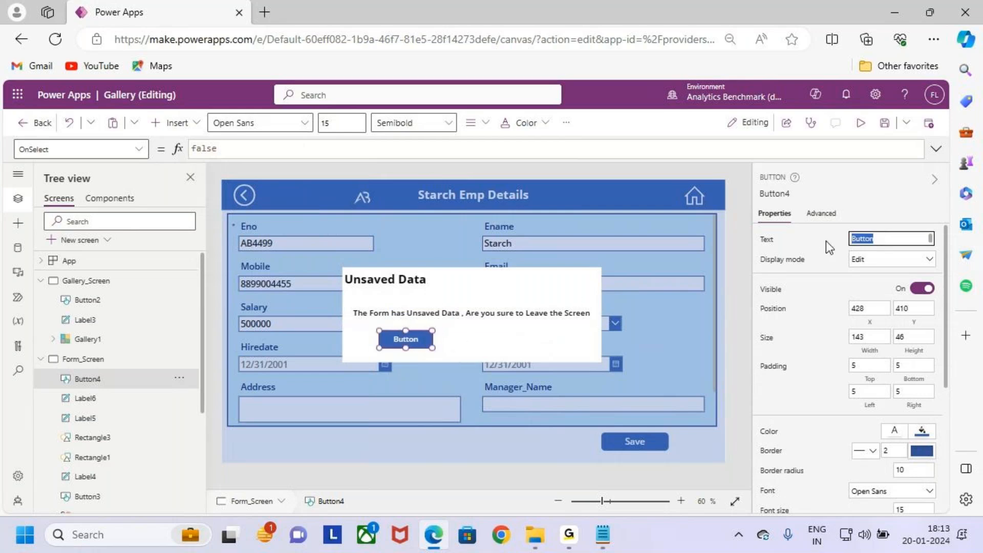
text(Yes)
Step: Change the Yes button's fill colour to the standard green
click(921, 432)
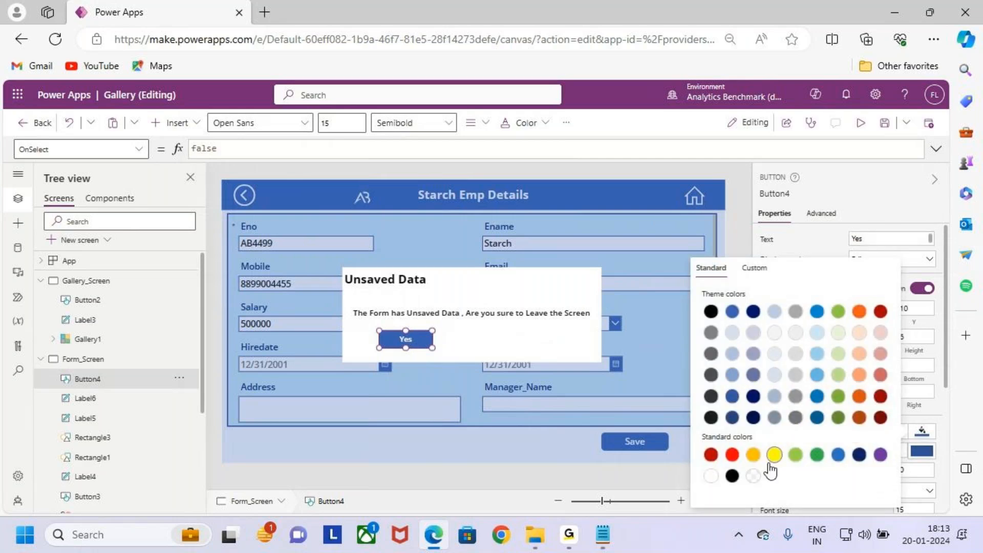
click(818, 454)
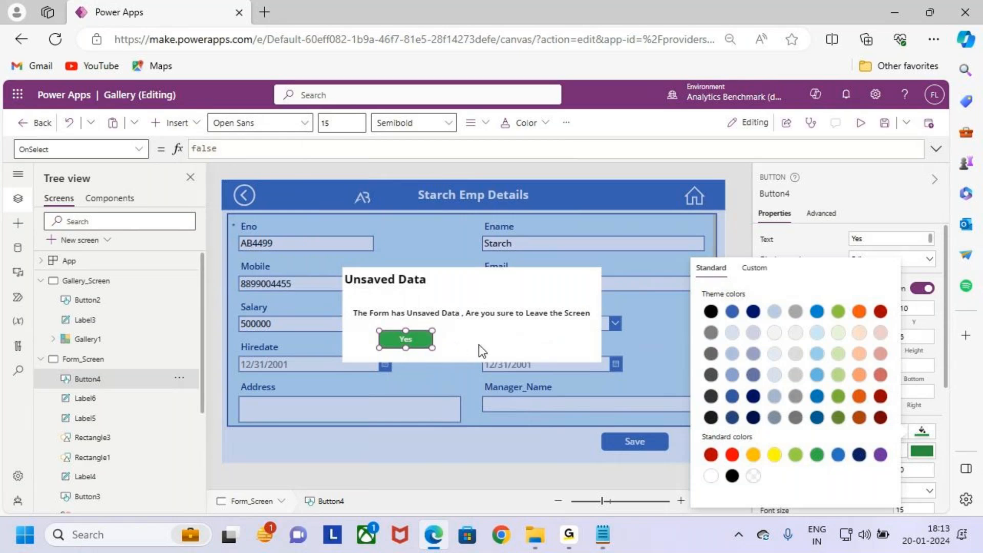
click(791, 240)
Step: Set the Yes button's border radius to 20
scroll(431, 349, up, 1)
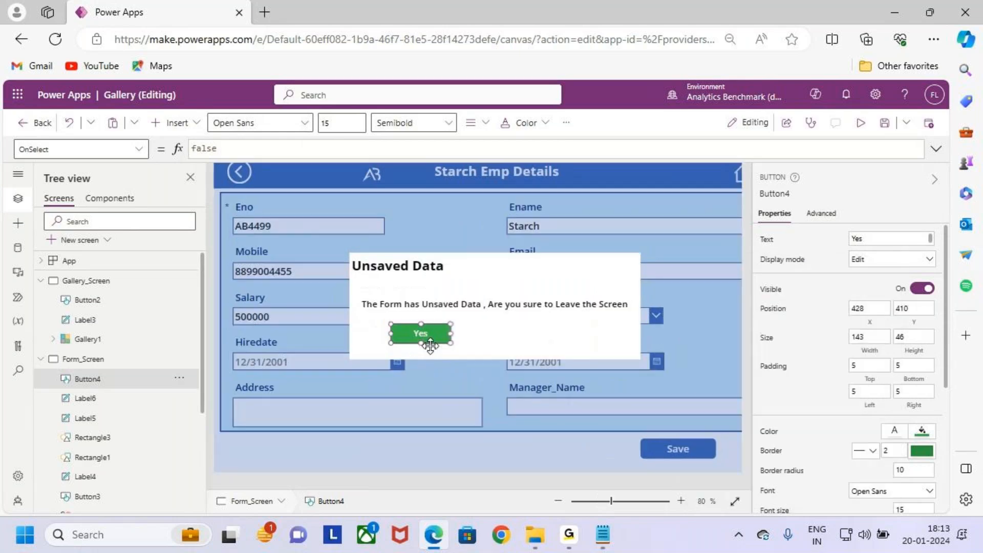
scroll(431, 347, up, 3)
click(538, 402)
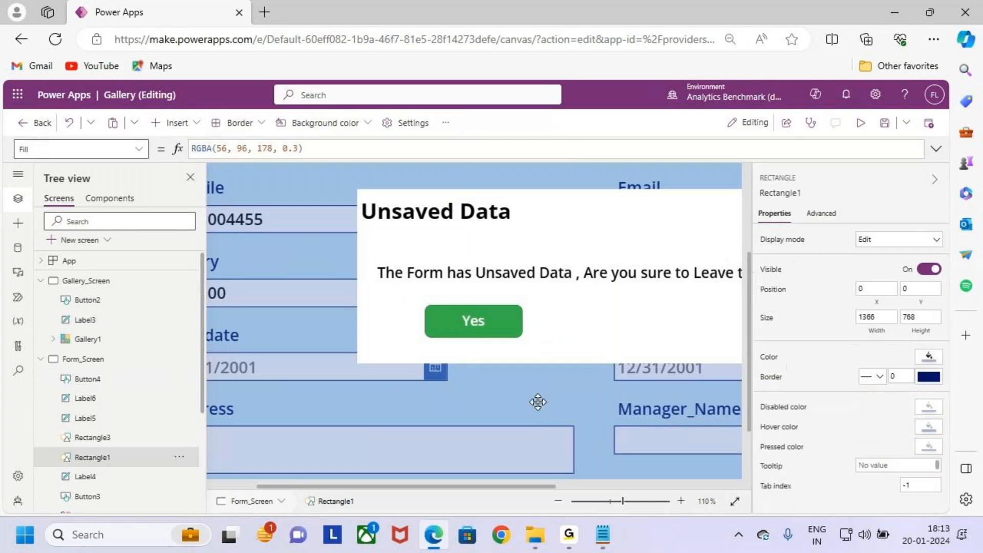
click(114, 387)
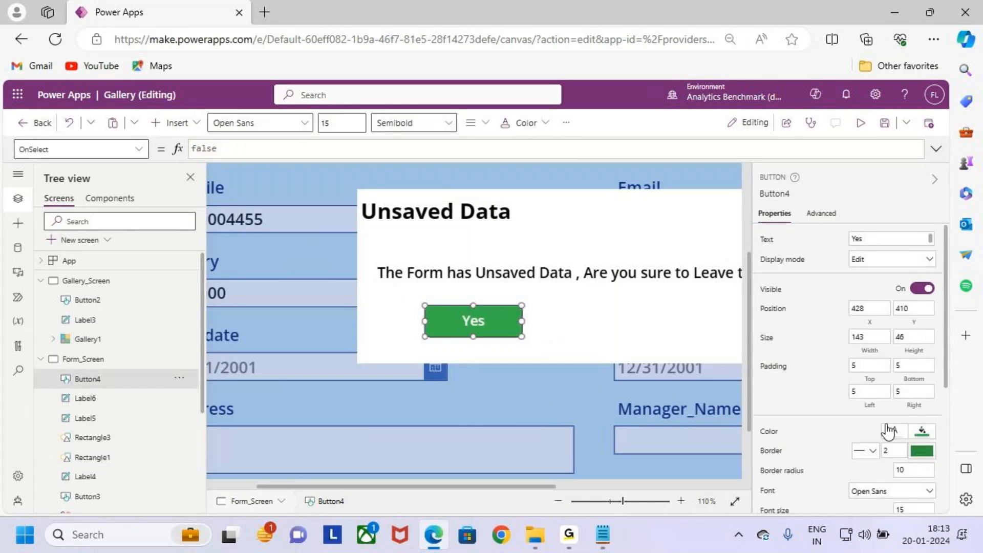
scroll(891, 425, down, 1)
click(921, 427)
key(BackSpace)
key(BackSpace)
text(20)
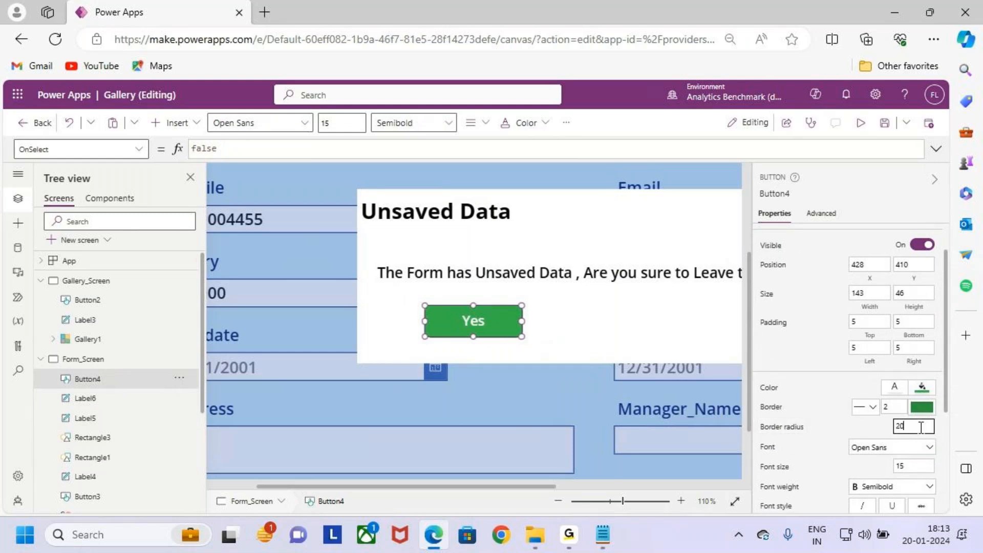
click(477, 414)
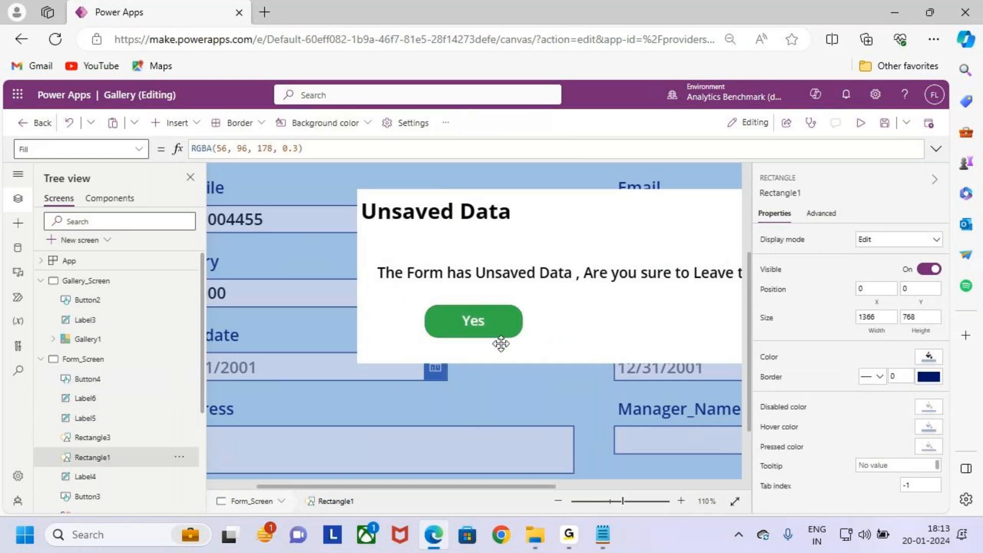
Step: Resize the Yes button to about 133 by 48
click(121, 380)
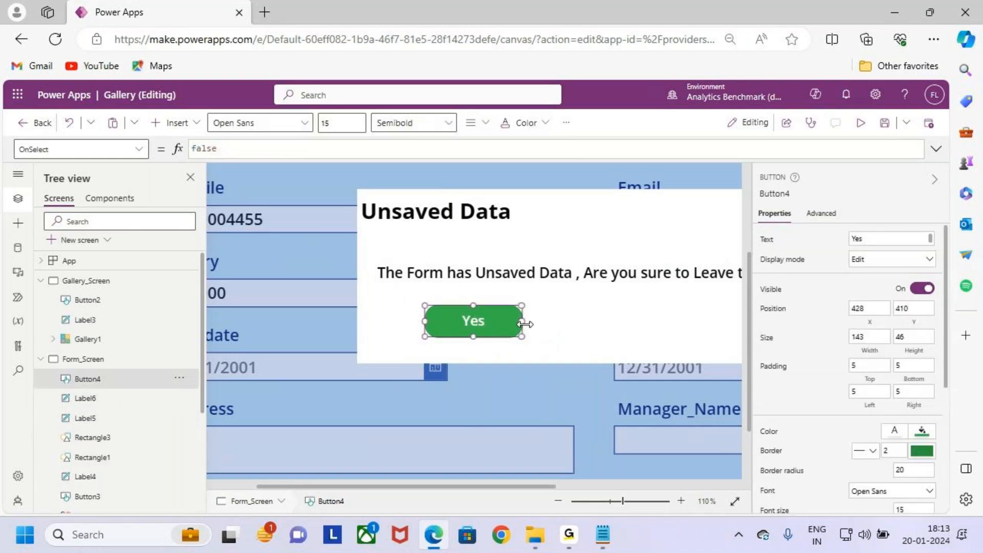
drag(526, 324, 471, 340)
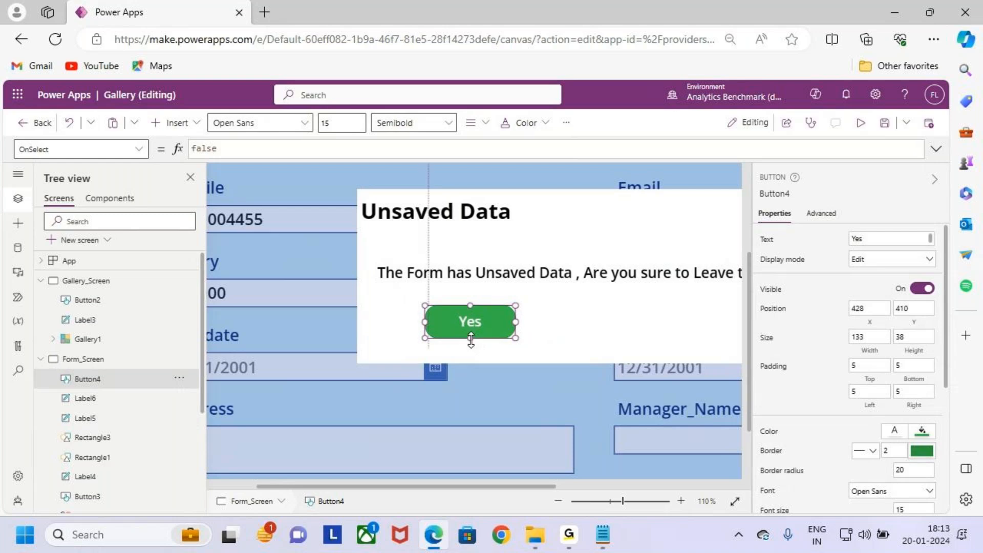
click(638, 325)
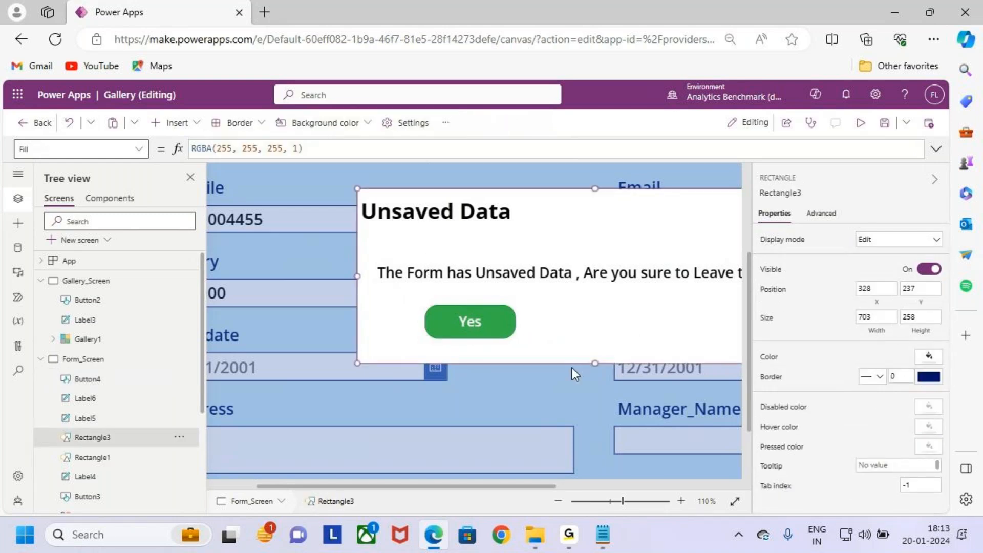
Step: Duplicate the Yes button and place the copy beside it on the same row, at about position 729, 410
drag(467, 488, 525, 487)
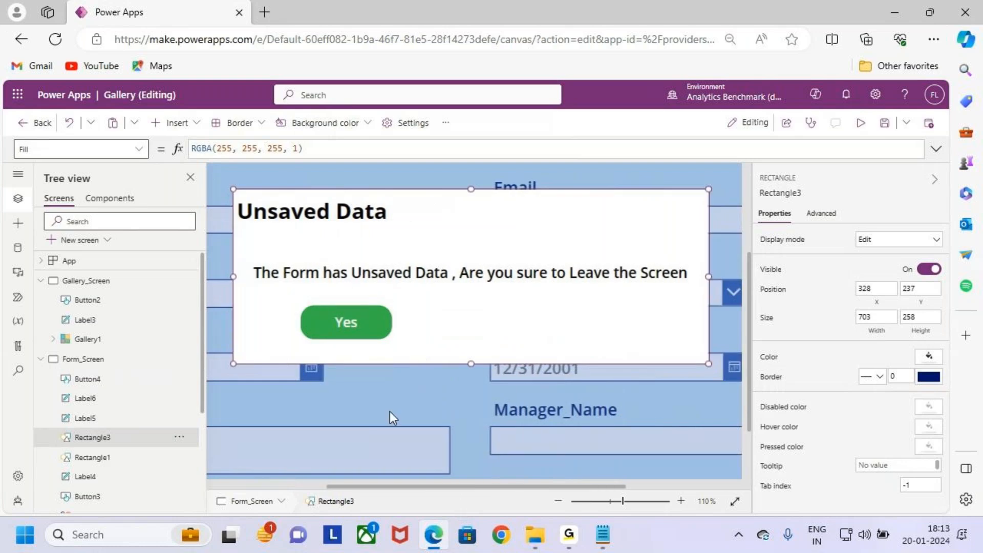
click(159, 380)
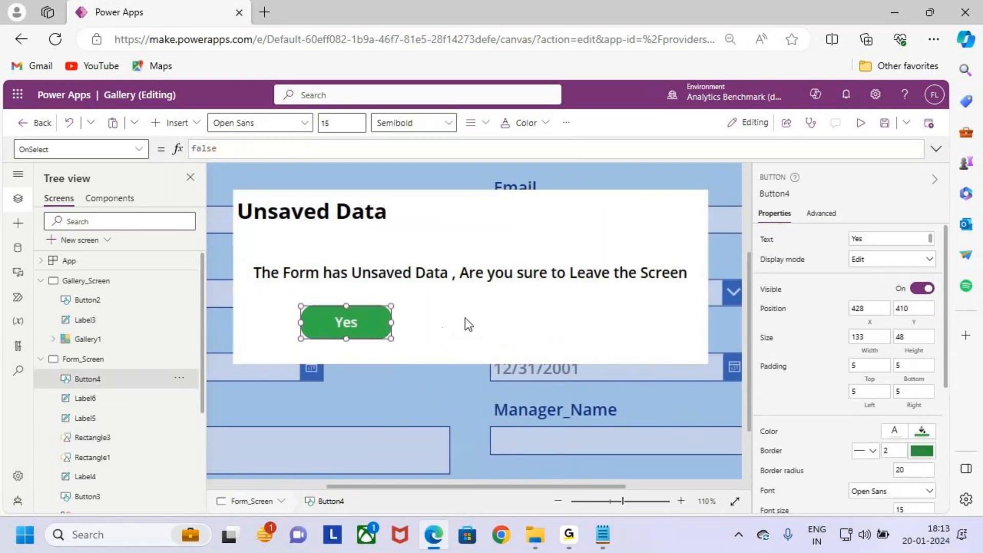
key(ctrl+c)
key(ctrl+v)
drag(362, 337, 552, 327)
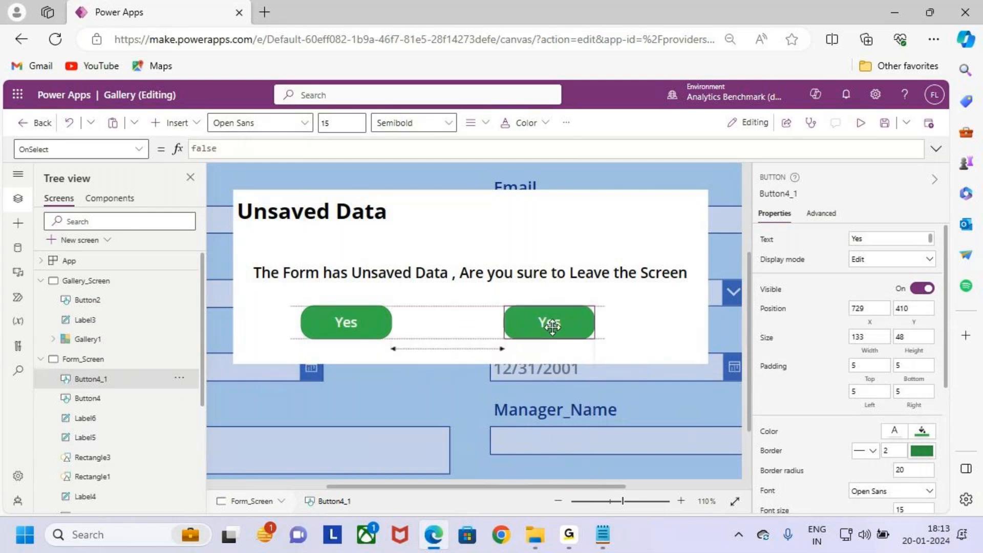
Step: Set the copied button's text to "No"
double_click(866, 238)
text(Neo)
key(BackSpace)
key(BackSpace)
key(BackSpace)
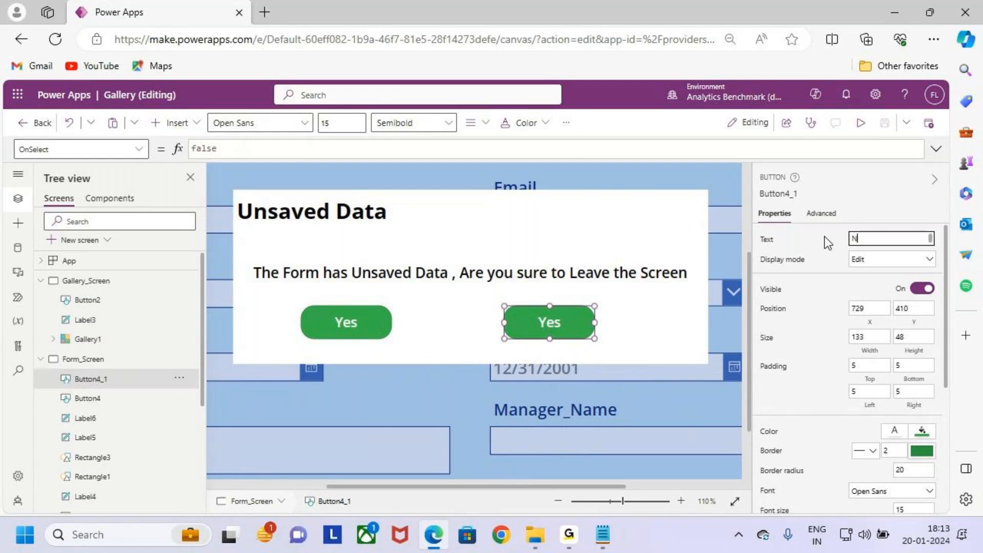
text(No)
Step: Change the No button's fill colour to the standard amber
click(922, 451)
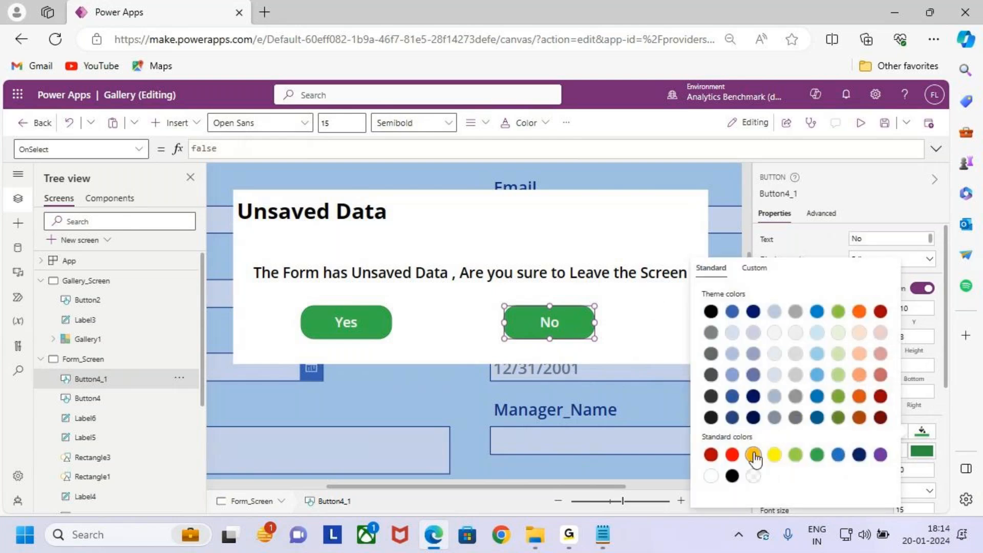
click(754, 454)
click(637, 330)
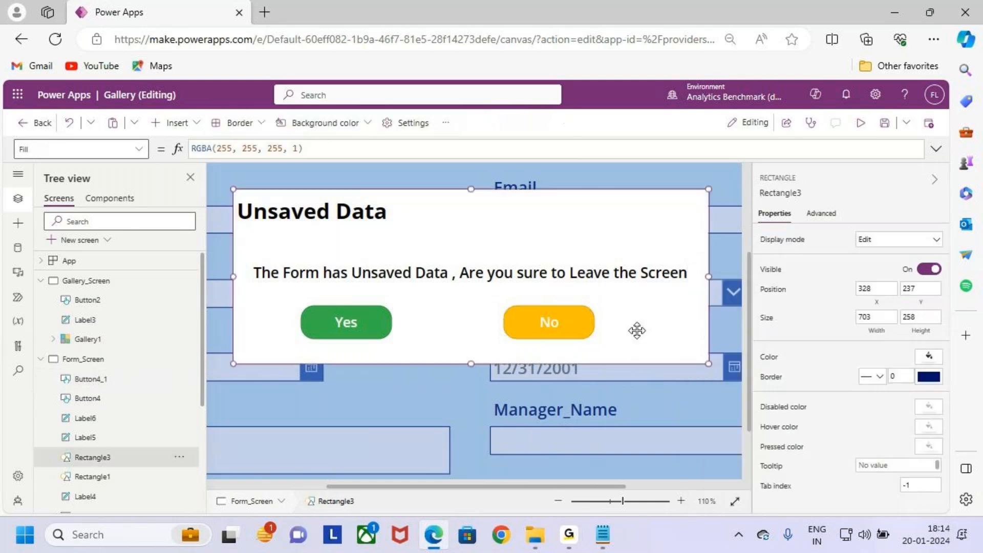
scroll(595, 345, down, 2)
scroll(596, 347, down, 3)
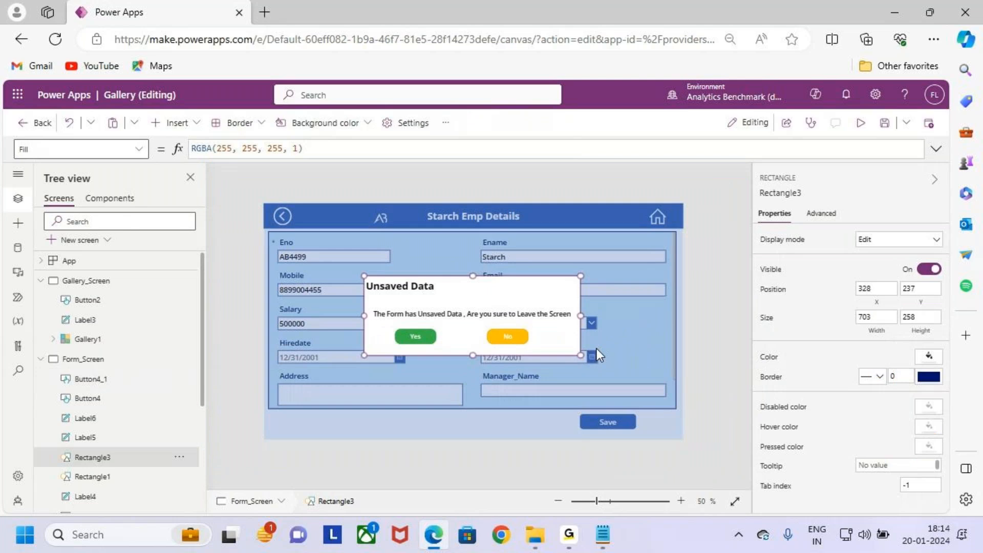
scroll(597, 349, up, 1)
click(702, 480)
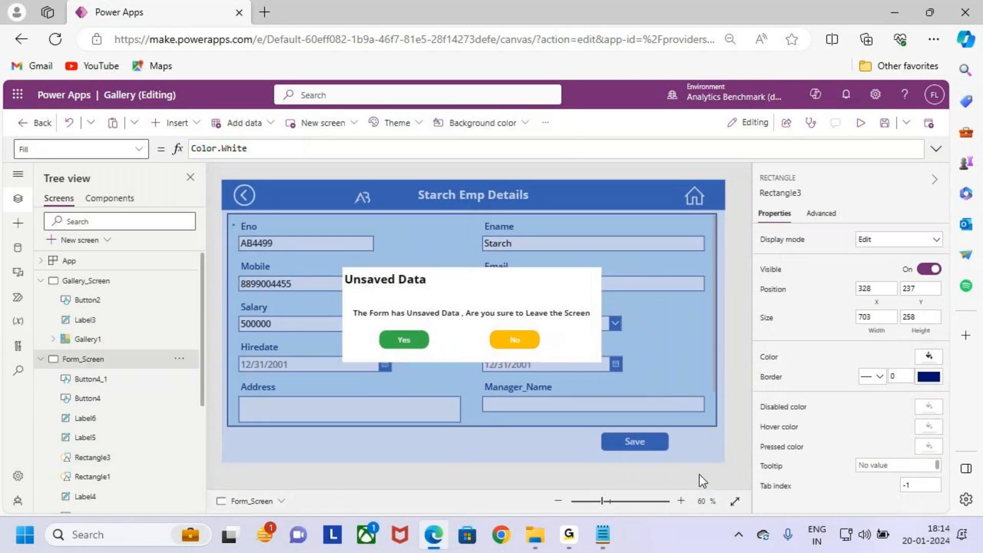
Step: Move the warning message label up to about position 337, 305, just below the Unsaved Data heading
click(528, 312)
drag(488, 312, 491, 303)
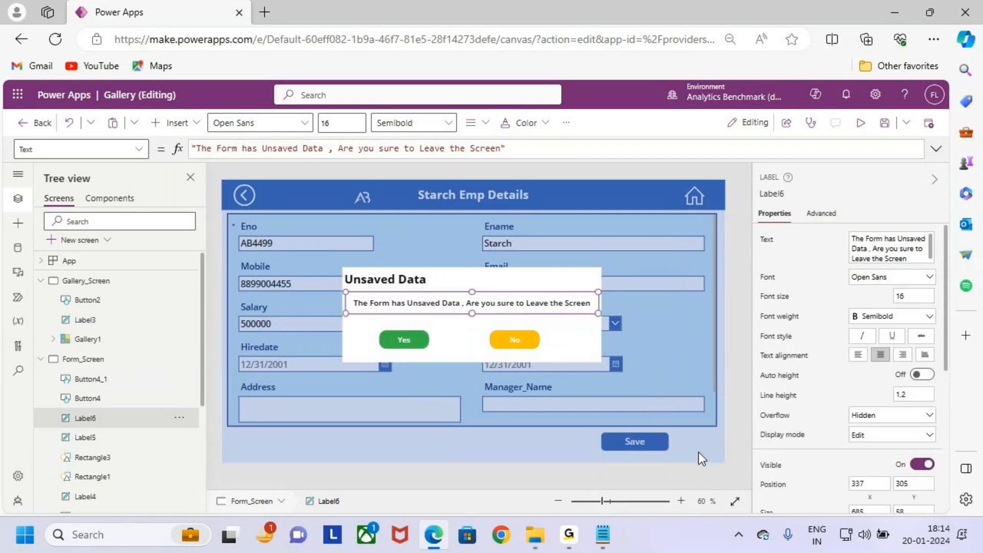
click(699, 446)
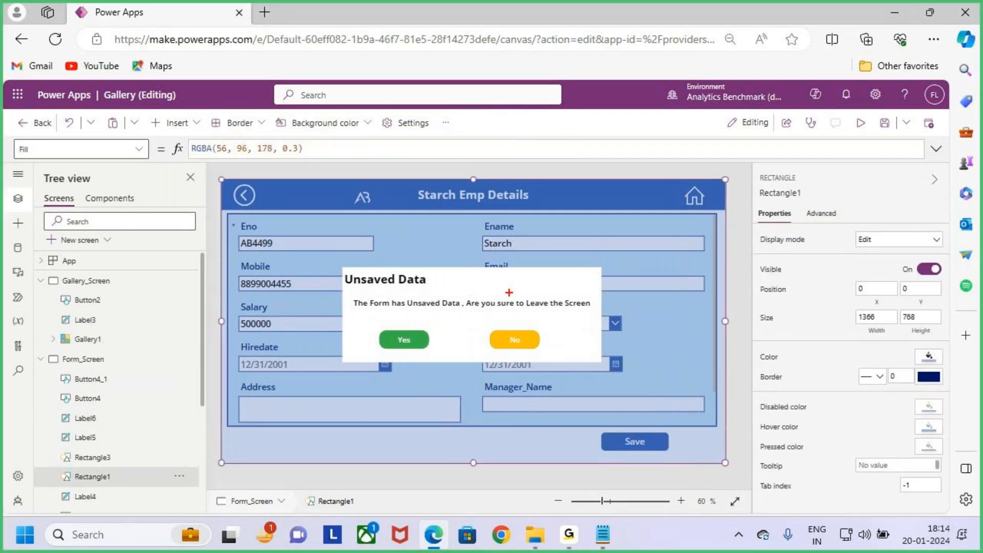
mouse_move(492, 152)
mouse_down()
mouse_move(510, 194)
mouse_move(484, 248)
mouse_up()
drag(232, 181, 260, 212)
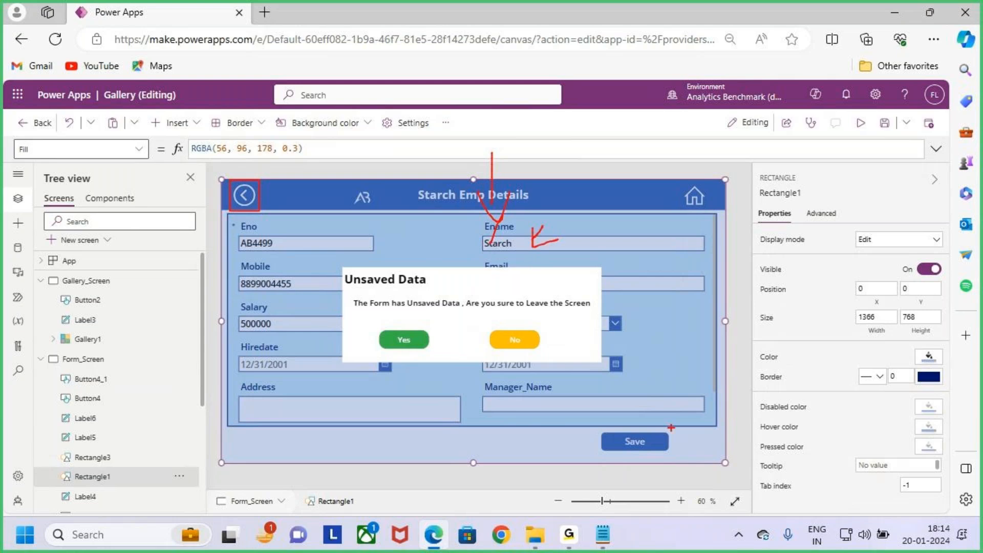
mouse_move(602, 431)
mouse_down()
mouse_move(671, 456)
mouse_move(680, 390)
mouse_up()
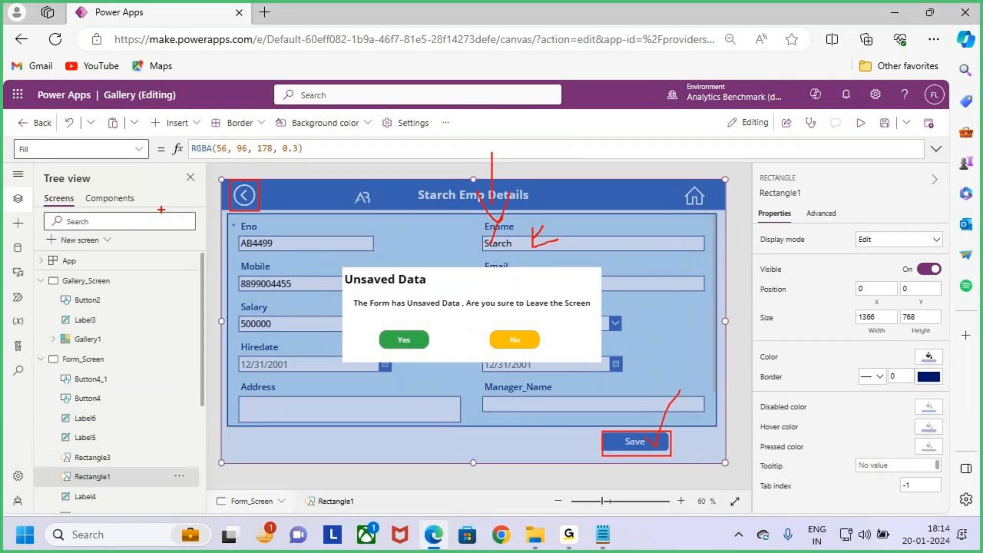
drag(266, 190, 285, 149)
mouse_move(219, 178)
mouse_down()
mouse_move(661, 442)
mouse_move(726, 463)
mouse_up()
key(Escape)
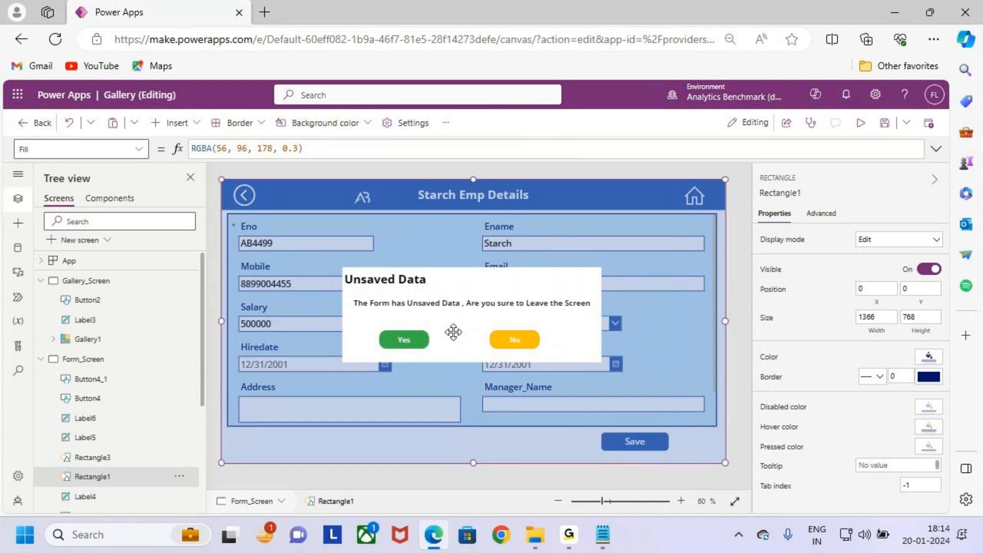
scroll(453, 333, up, 2)
mouse_move(327, 275)
mouse_down()
mouse_move(370, 277)
mouse_move(450, 310)
mouse_move(637, 311)
mouse_up()
key(Escape)
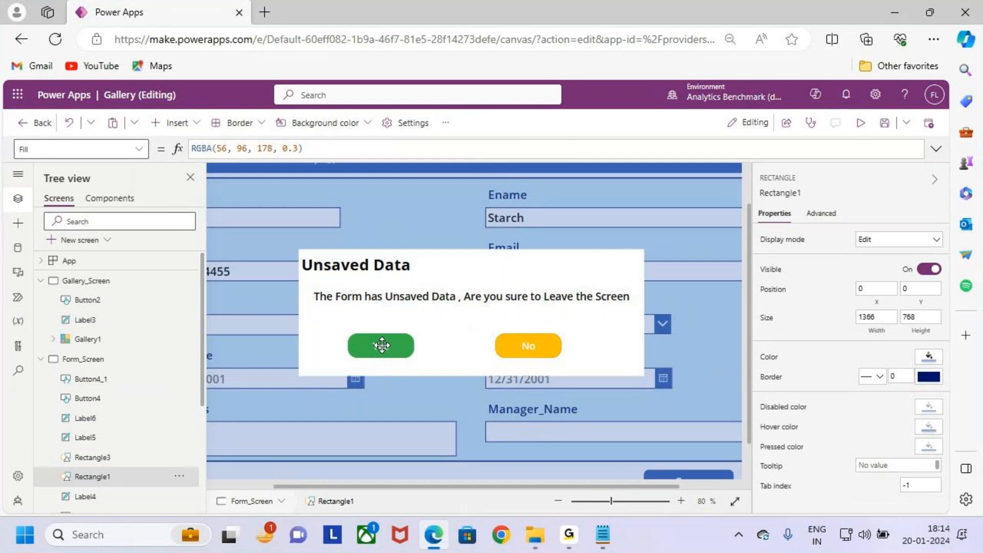
key(ctrl+2)
drag(356, 338, 386, 351)
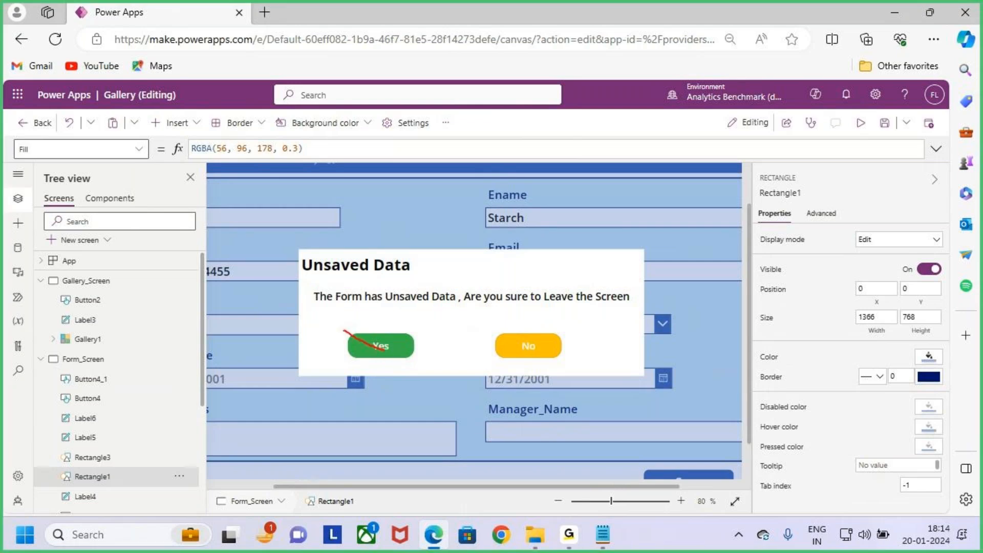
drag(336, 324, 423, 365)
drag(487, 331, 565, 360)
key(Escape)
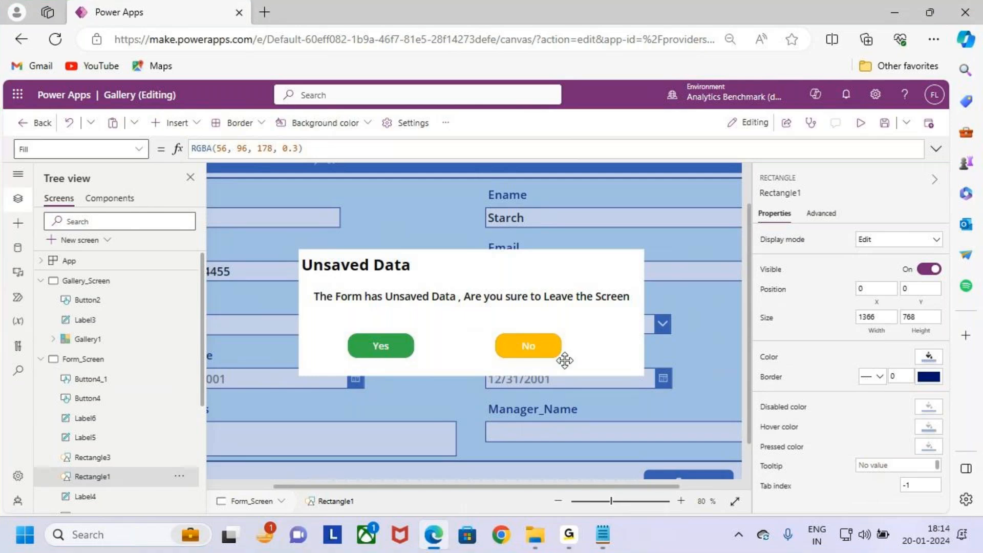
scroll(581, 324, down, 3)
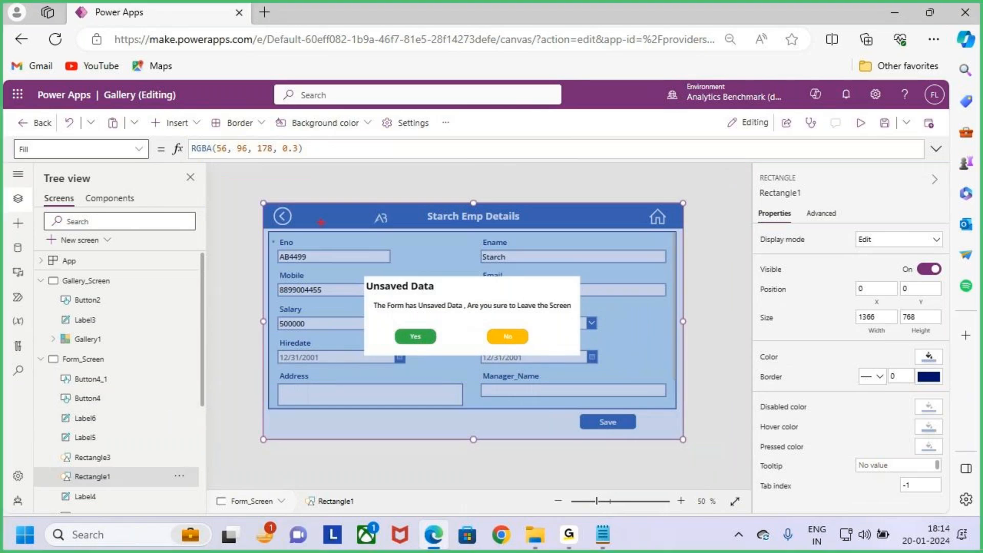
drag(275, 200, 685, 430)
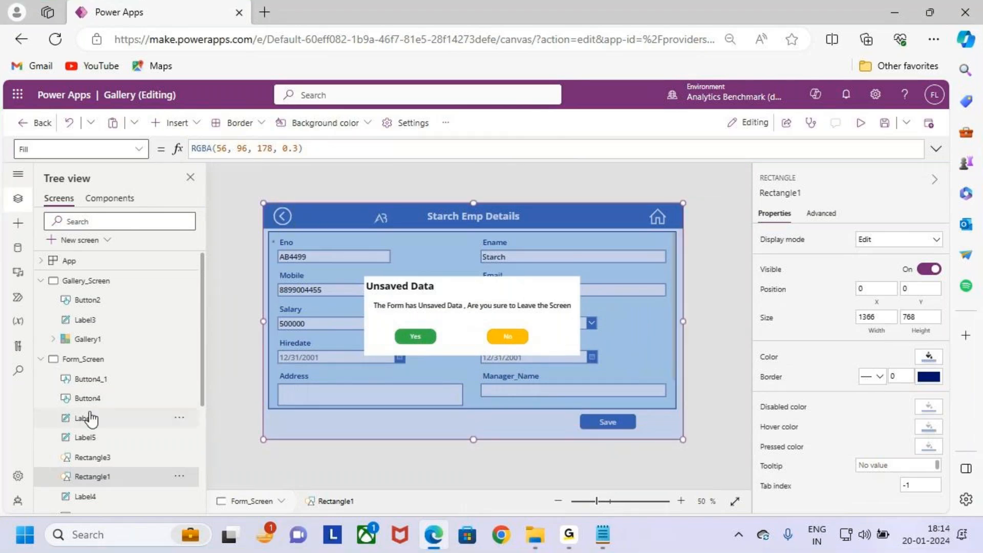
Step: Rename the control Button4_1 on Form_Screen to "No Button"
click(115, 382)
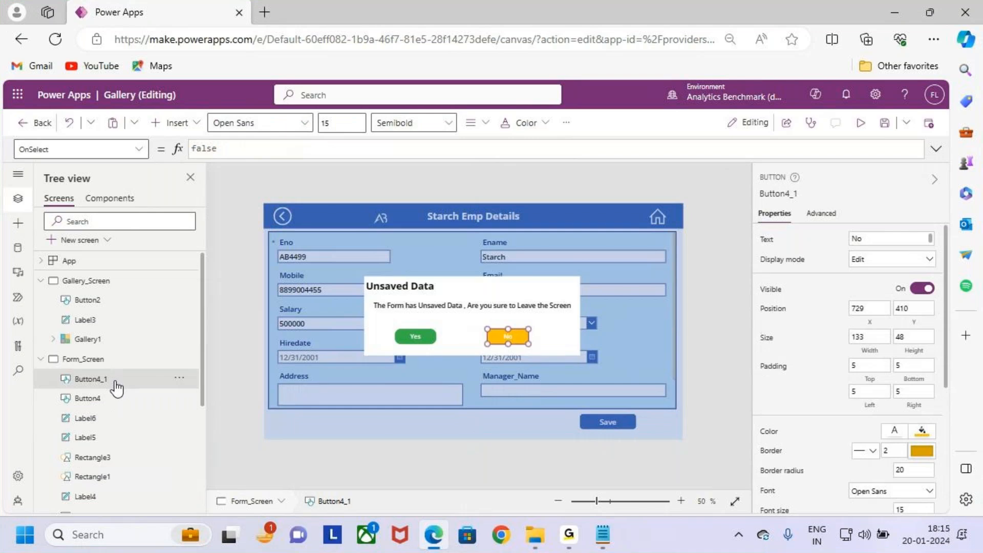
double_click(115, 382)
text(N)
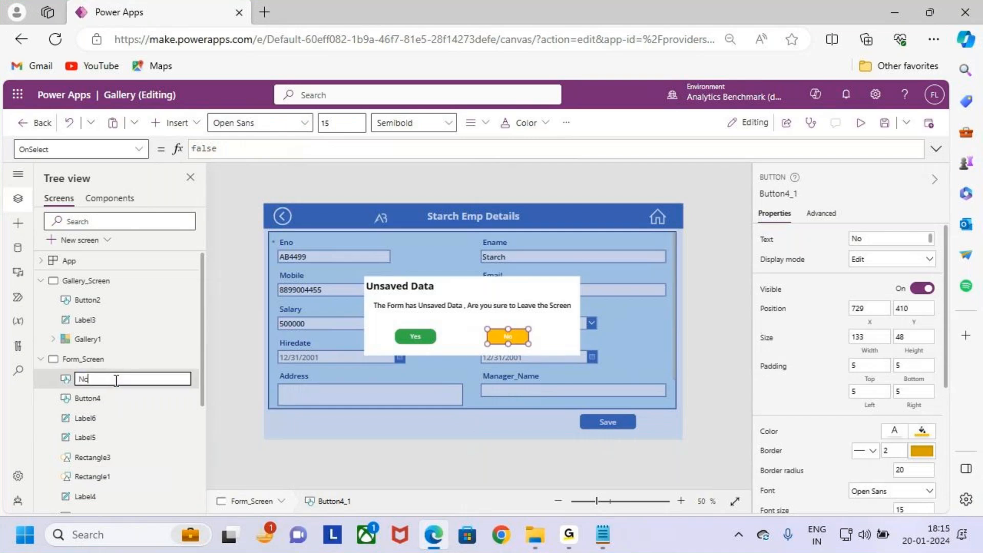
text(o Button)
key(Return)
Step: Rename the control Button4 on Form_Screen to "Yes Button"
double_click(110, 398)
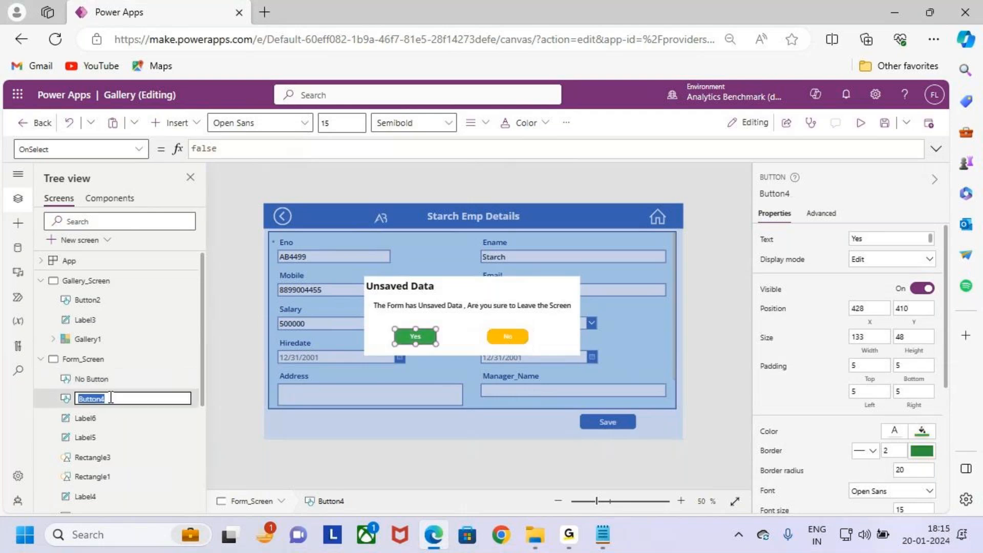
text(Yes Button)
key(Return)
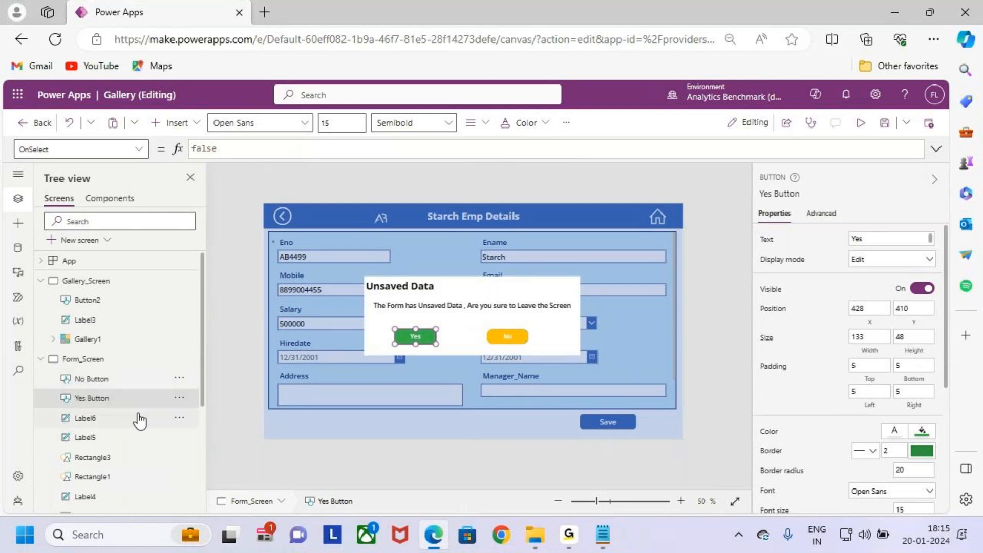
Step: Group the six popup controls: No Button, Yes Button, Label6, Label5, Rectangle3 and Rectangle1
click(106, 382)
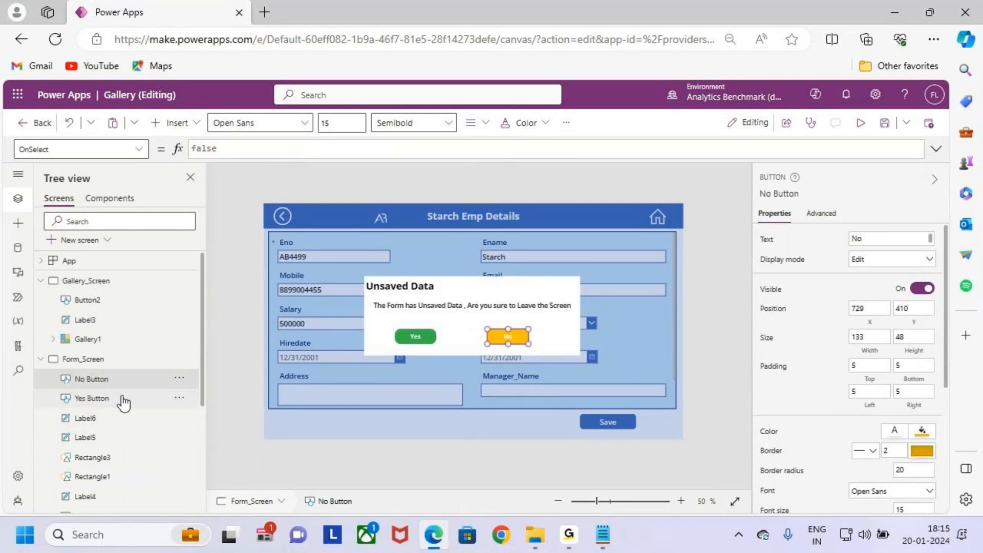
ctrl+click(123, 403)
ctrl+click(114, 423)
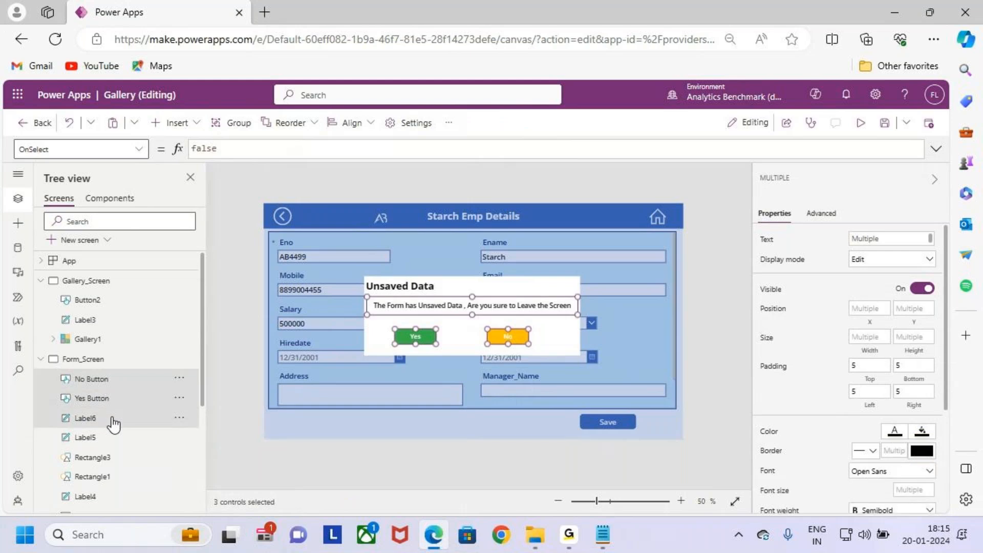
ctrl+click(113, 437)
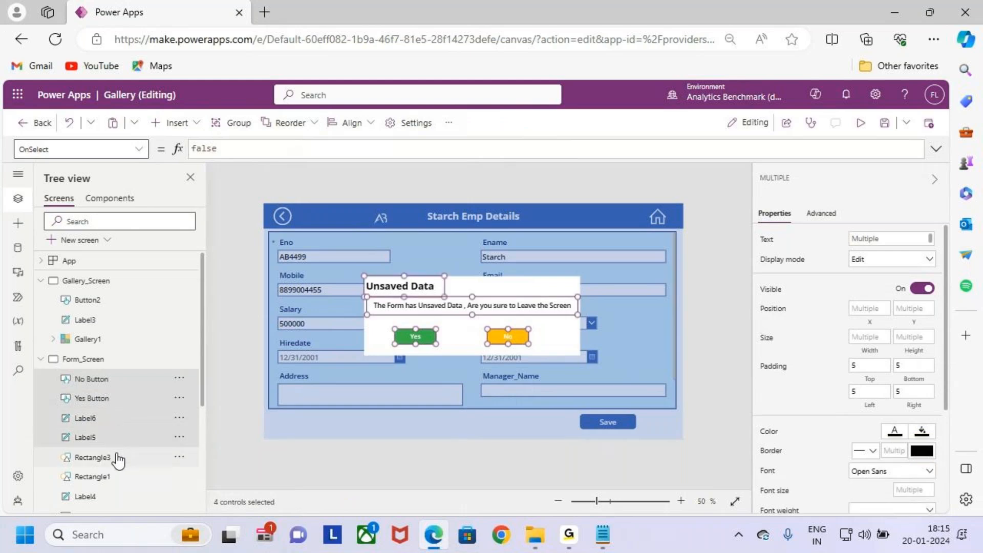
ctrl+click(117, 460)
ctrl+click(127, 477)
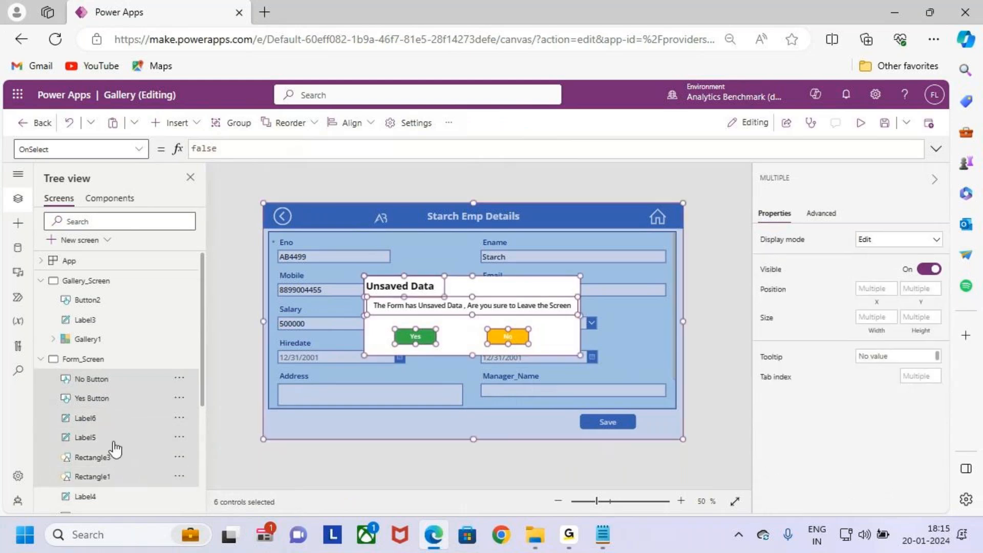
scroll(118, 441, down, 1)
drag(53, 331, 192, 462)
drag(420, 278, 520, 211)
key(Escape)
right_click(151, 378)
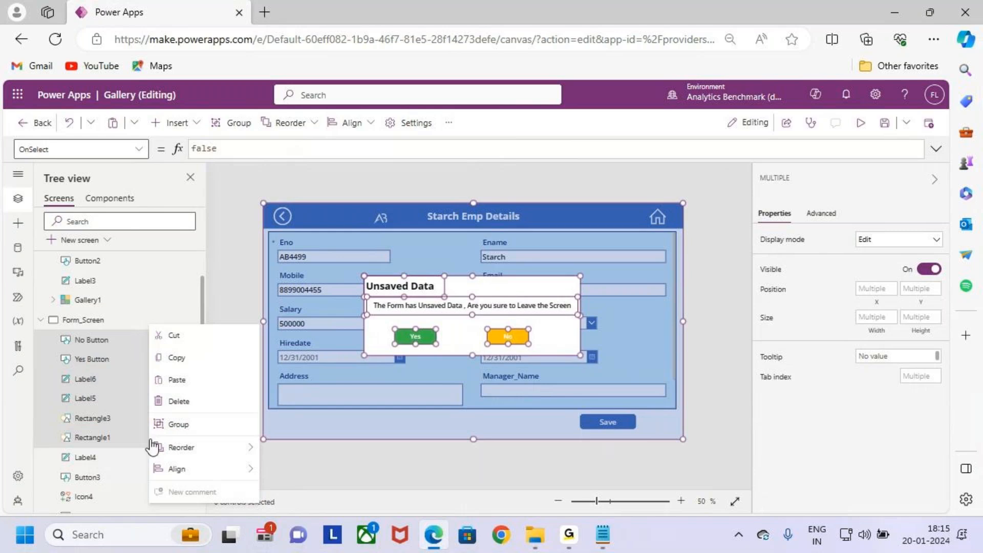
click(225, 428)
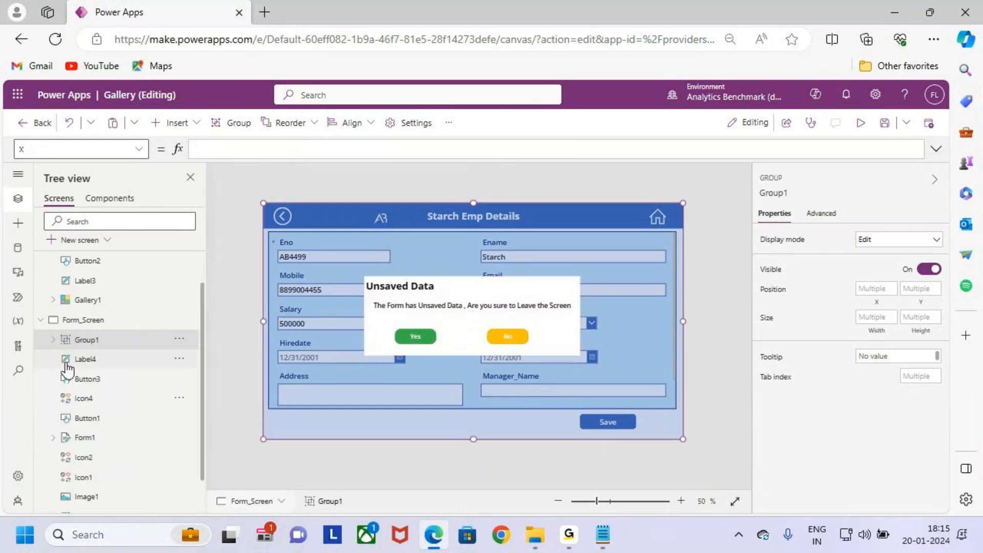
key(ctrl+2)
drag(52, 332, 101, 349)
key(Escape)
click(53, 339)
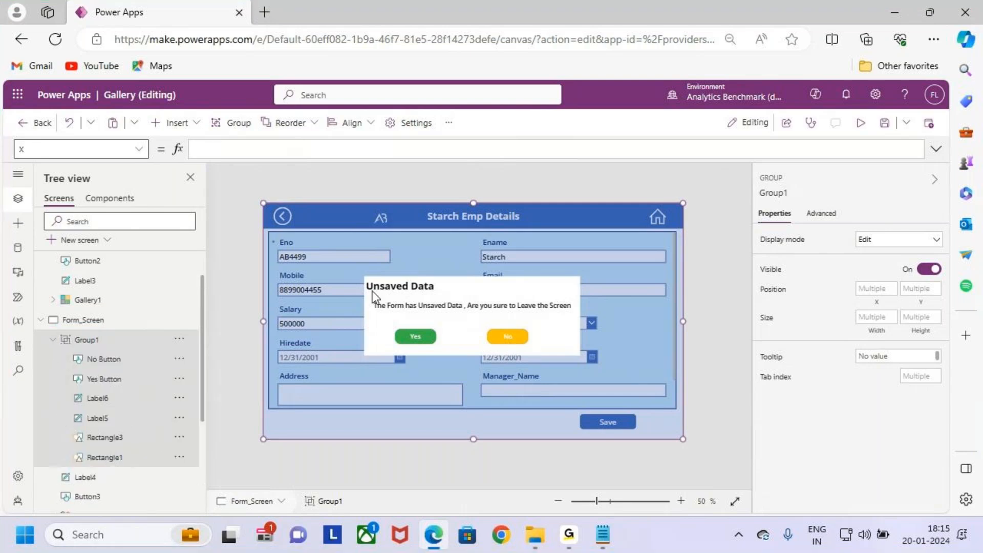
click(53, 339)
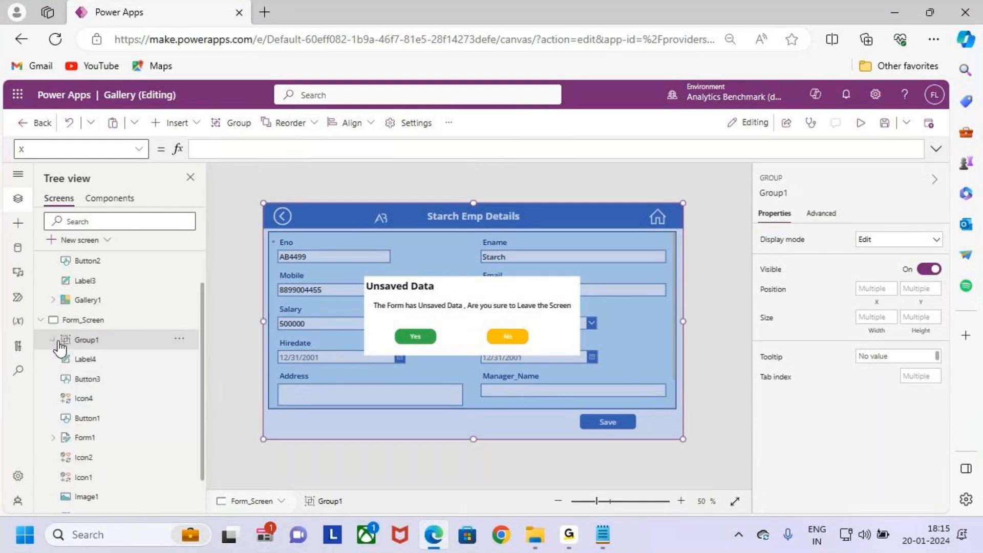
Step: Rename the group of popup controls on Form_Screen to "Popup"
double_click(103, 340)
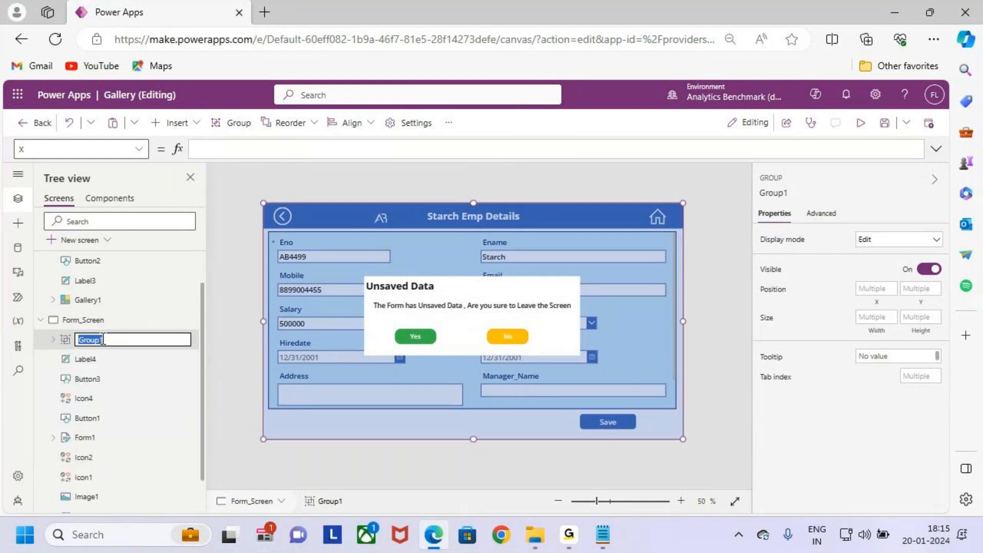
text(Popup)
key(Escape)
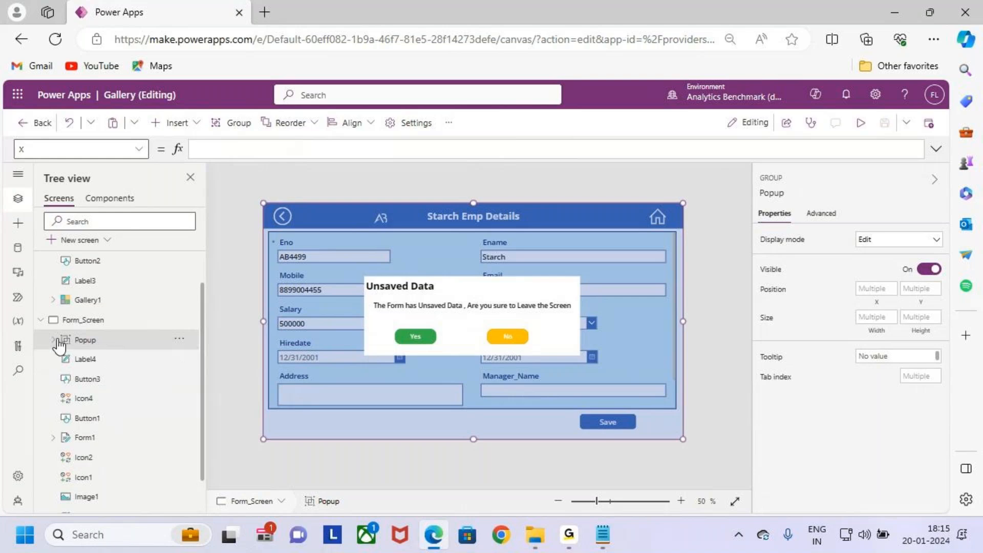
click(53, 340)
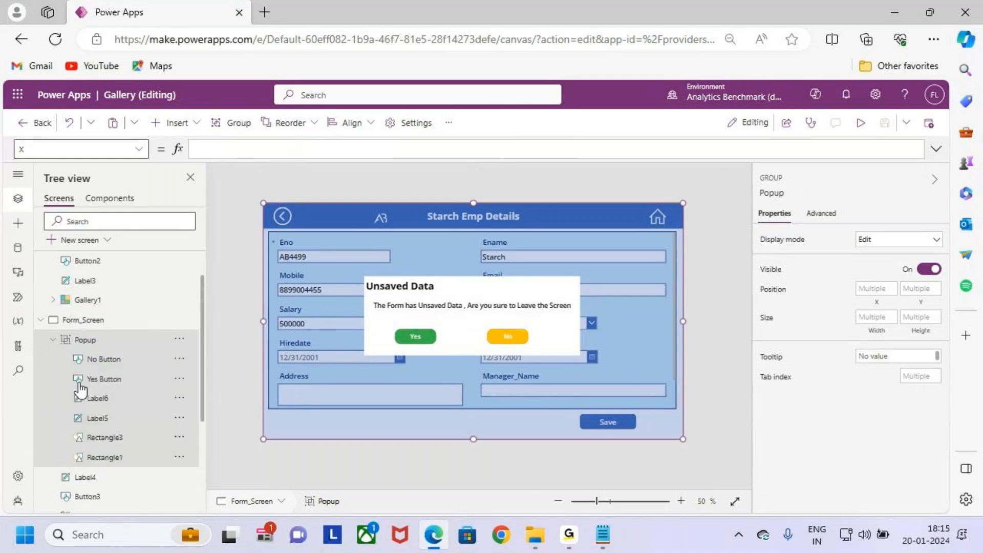
click(50, 340)
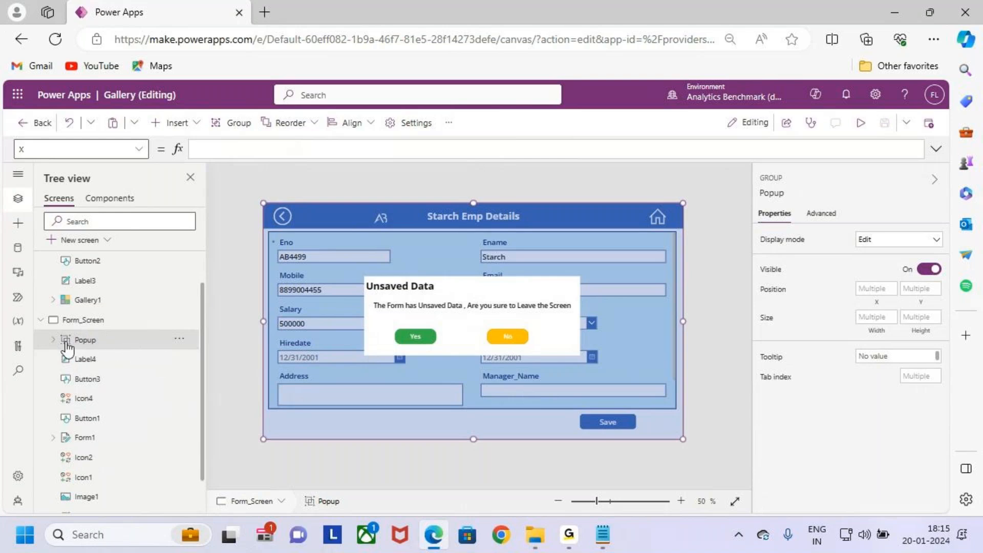
Step: Set the Visible property of the Popup group to false
click(138, 149)
scroll(97, 256, down, 1)
click(42, 335)
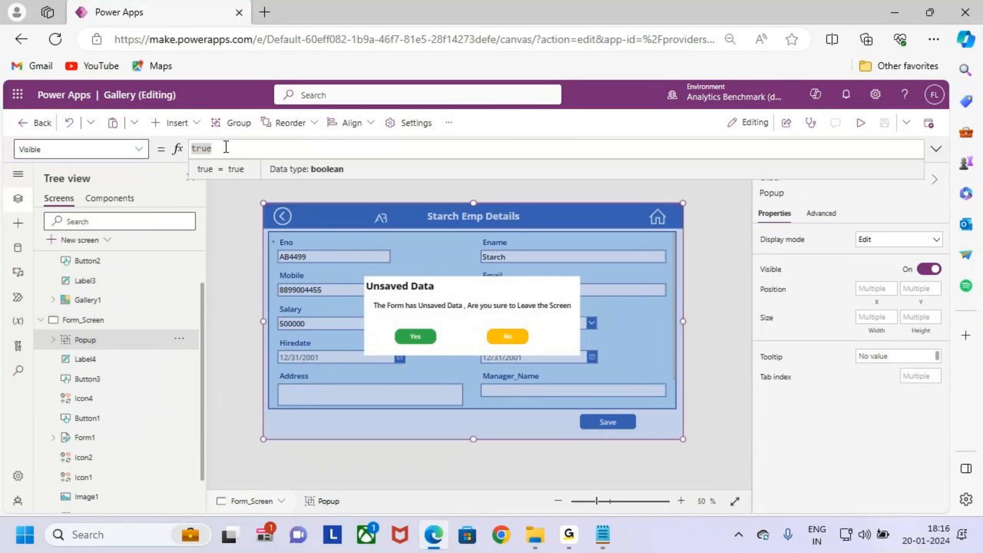
click(227, 149)
drag(251, 150, 176, 157)
text(false)
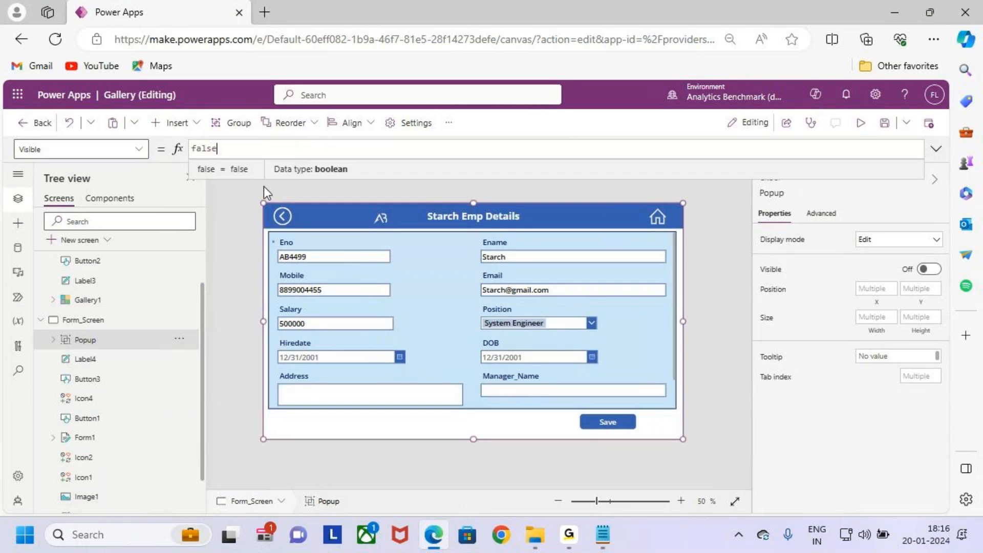
Step: Switch the Popup group's Visible property to true and back to false to test showing and hiding it
mouse_move(258, 200)
mouse_down()
mouse_move(628, 432)
mouse_move(701, 434)
mouse_move(688, 444)
mouse_up()
drag(199, 165, 247, 163)
key(Escape)
drag(253, 147, 192, 149)
text(true)
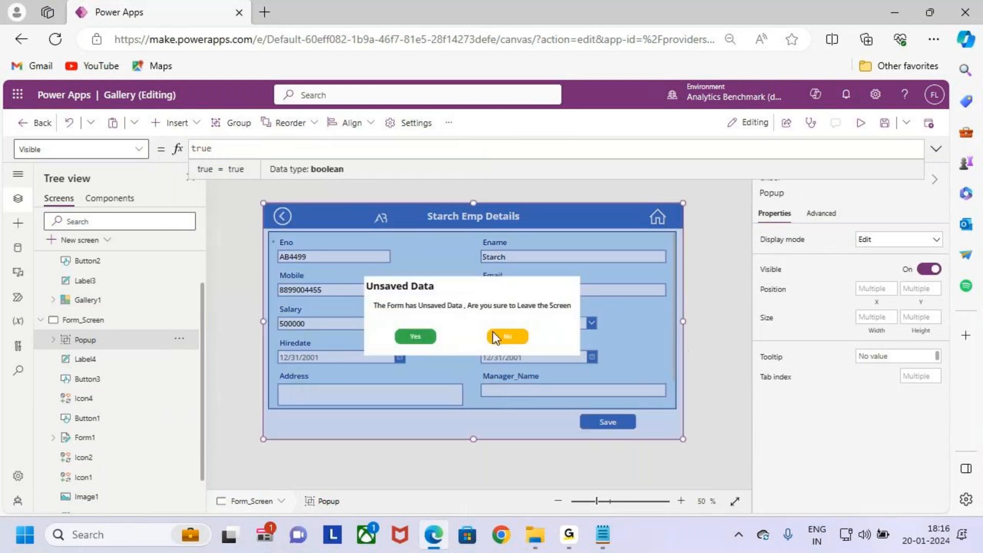
drag(244, 149, 174, 150)
text(false)
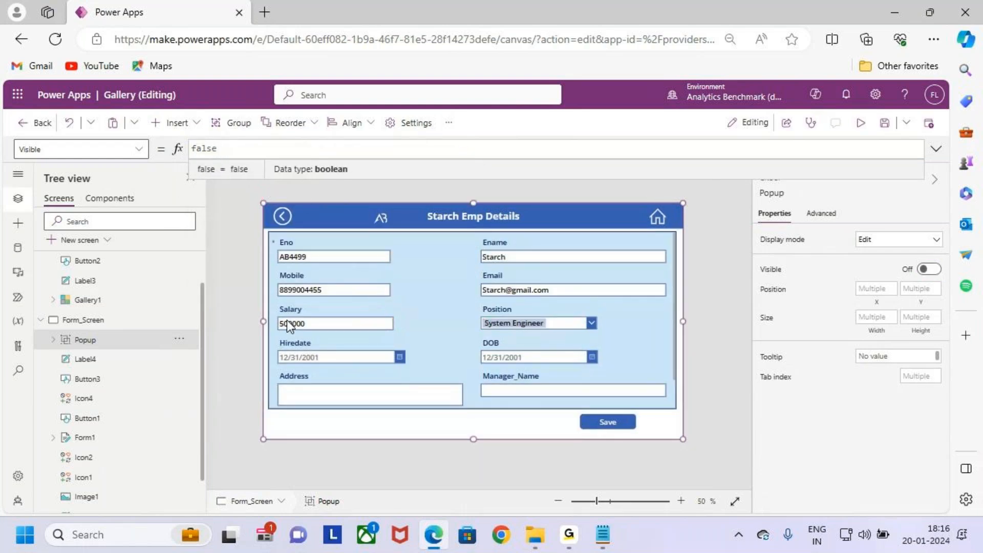
click(456, 448)
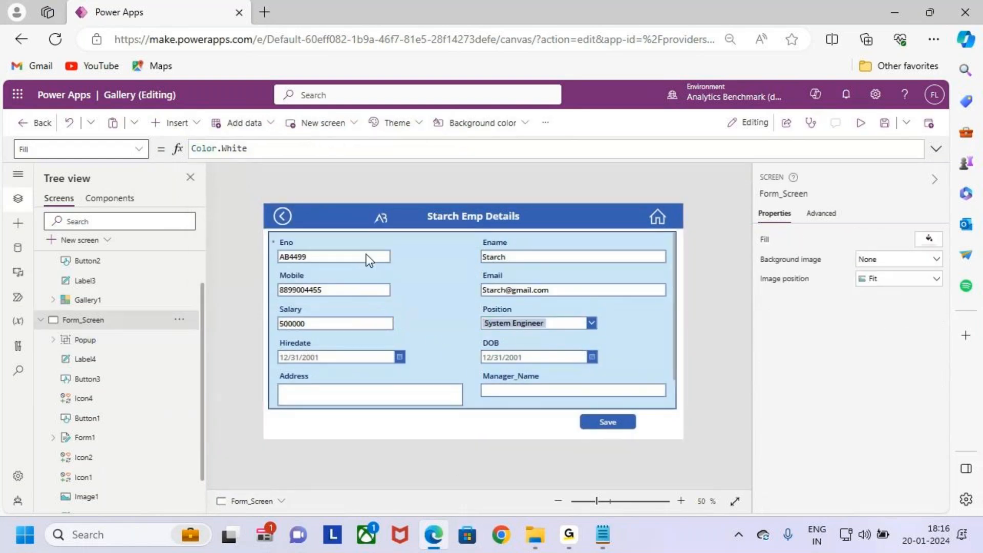
key(ctrl+2)
drag(269, 204, 299, 233)
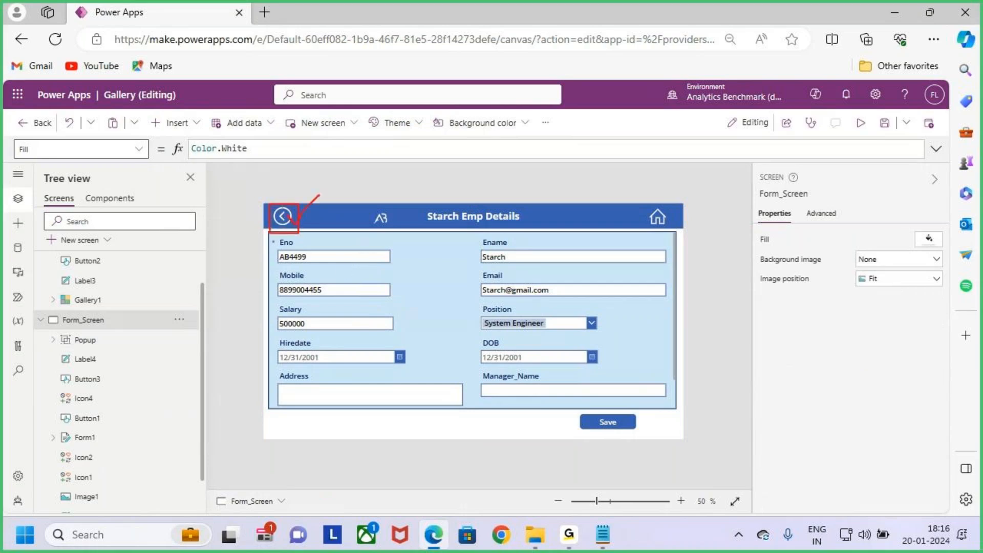
key(Escape)
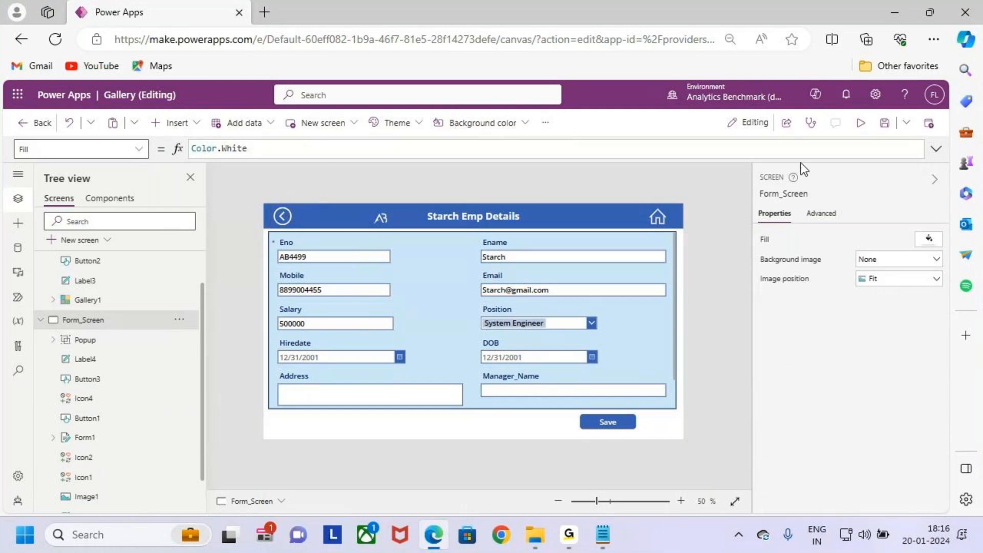
Step: Preview the app and delete the last character of the Ename field to create an unsaved change
click(861, 122)
click(533, 223)
key(BackSpace)
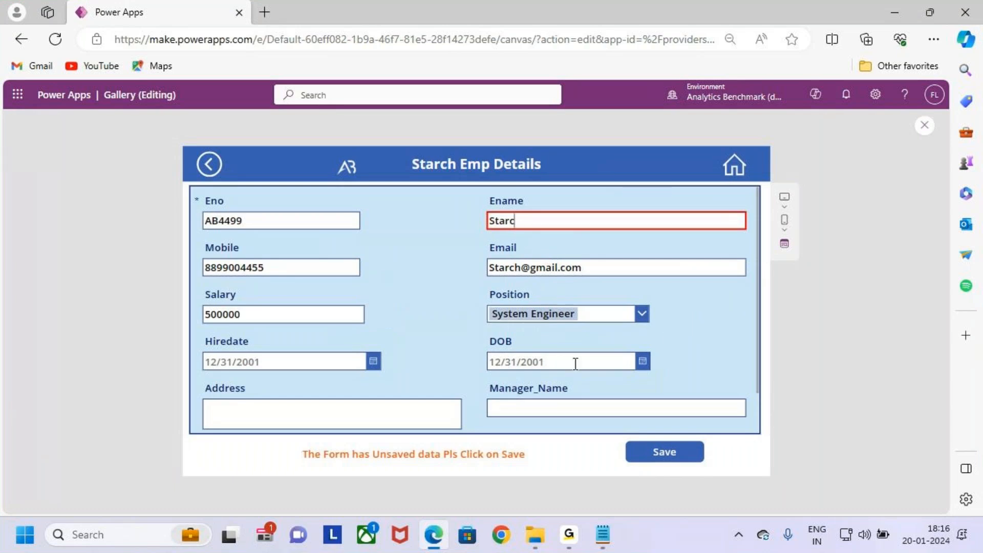
key(ctrl+2)
mouse_move(618, 441)
mouse_down()
mouse_move(719, 468)
mouse_move(785, 374)
mouse_up()
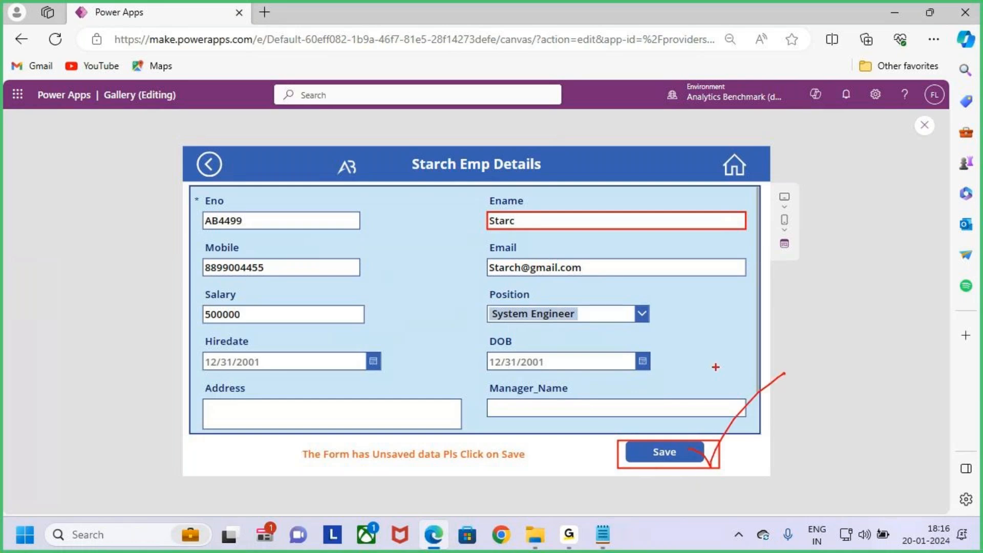
mouse_move(185, 147)
mouse_down()
mouse_move(233, 182)
mouse_move(264, 97)
mouse_up()
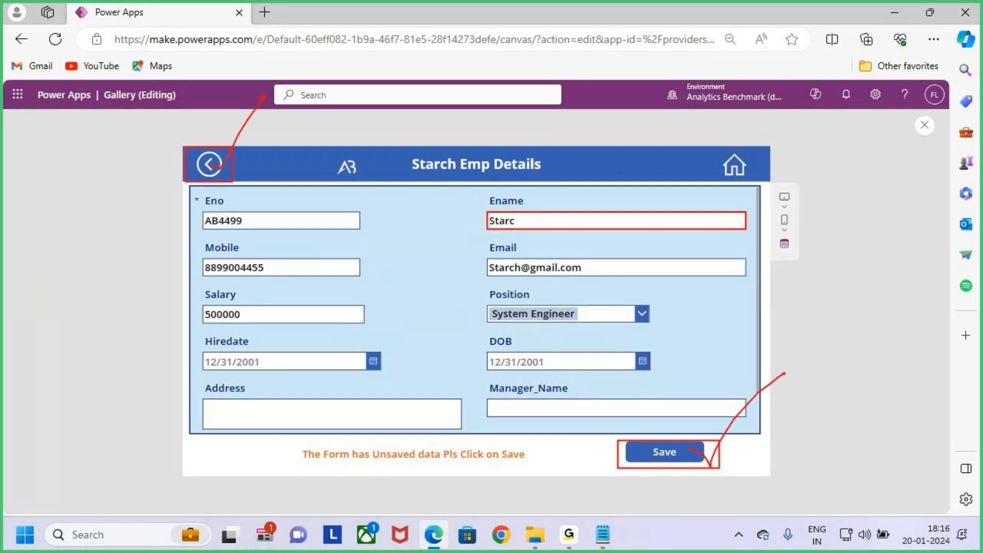
mouse_move(69, 189)
mouse_down()
mouse_move(78, 258)
mouse_move(91, 231)
mouse_move(119, 214)
mouse_move(122, 231)
mouse_up()
key(Escape)
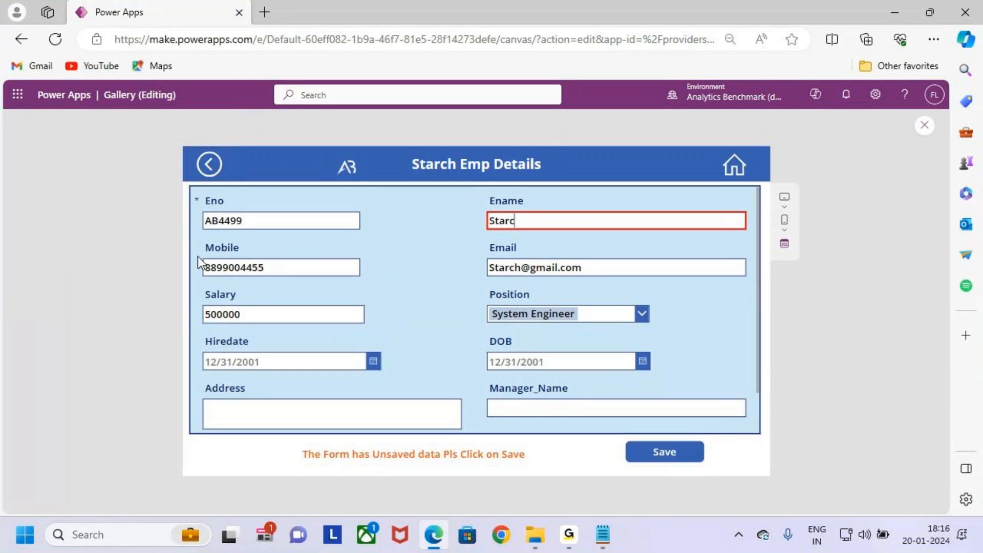
Step: Restore the final letter h of the Ename field in the app preview and return to editing
click(543, 215)
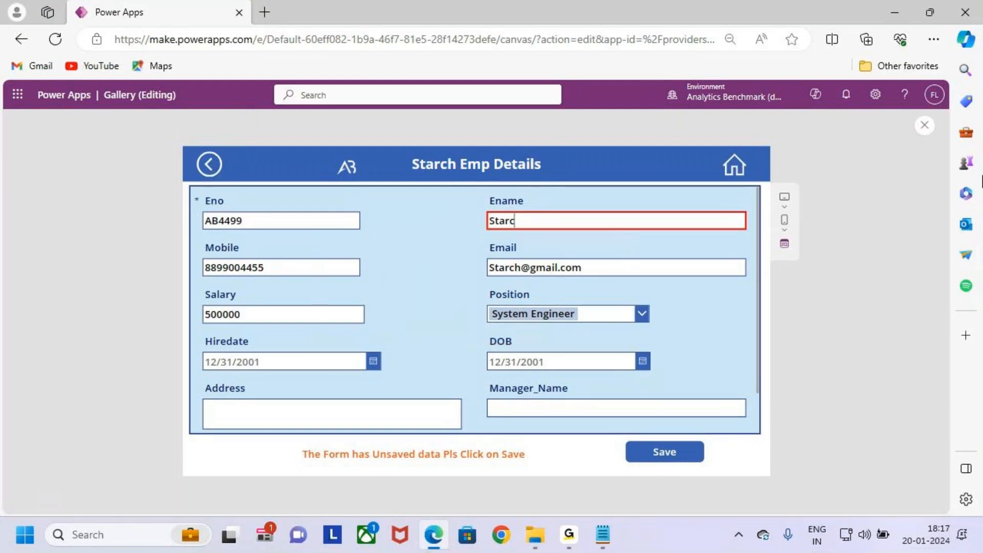
click(925, 125)
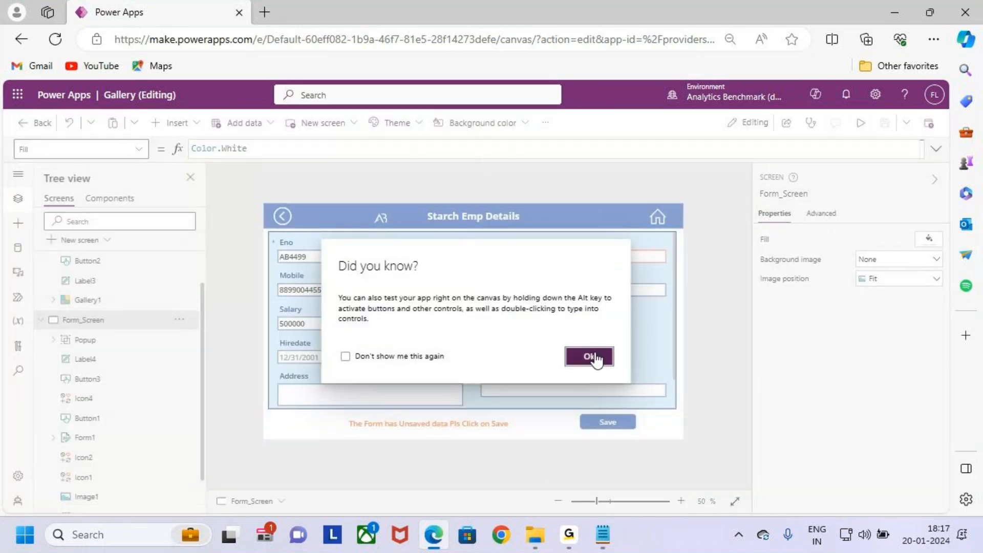
click(589, 357)
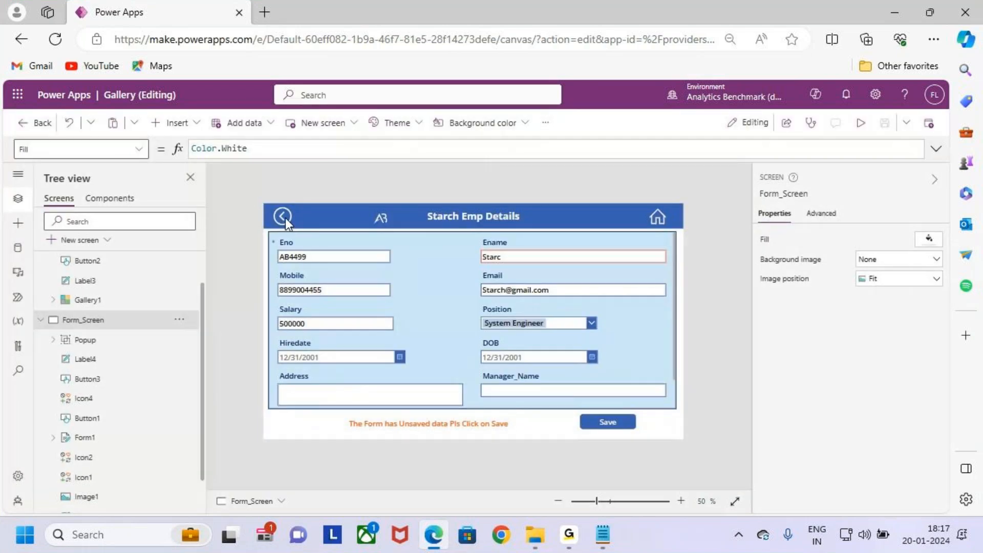
click(861, 123)
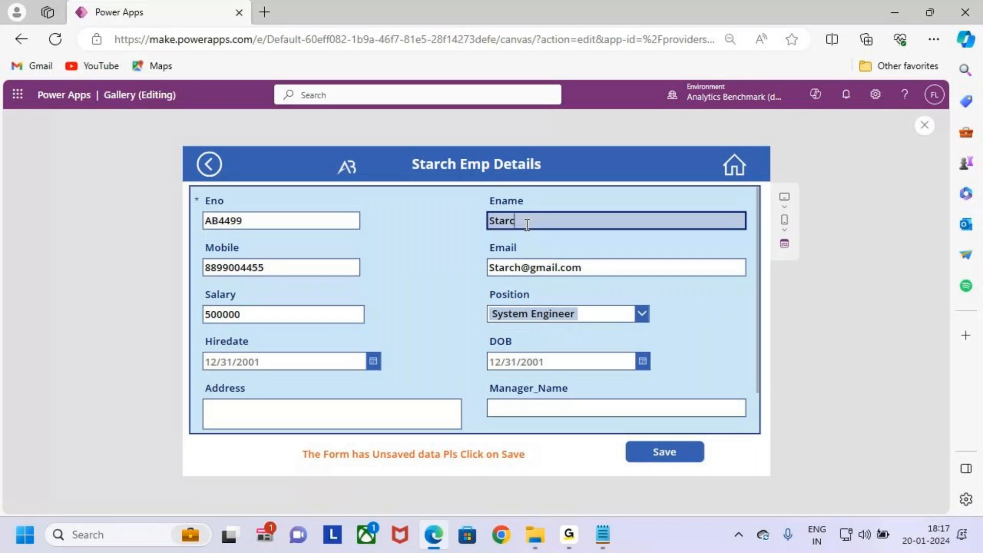
text(h)
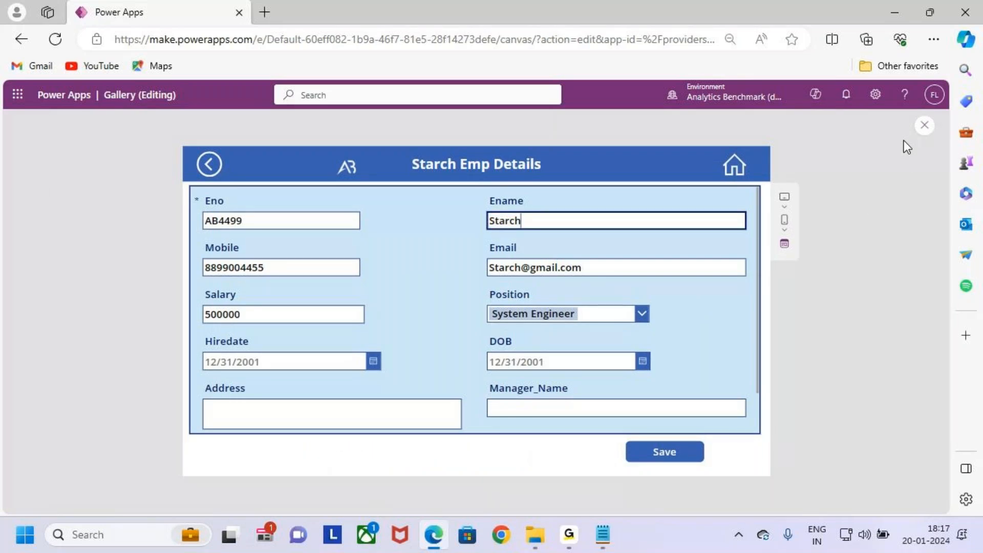
click(924, 126)
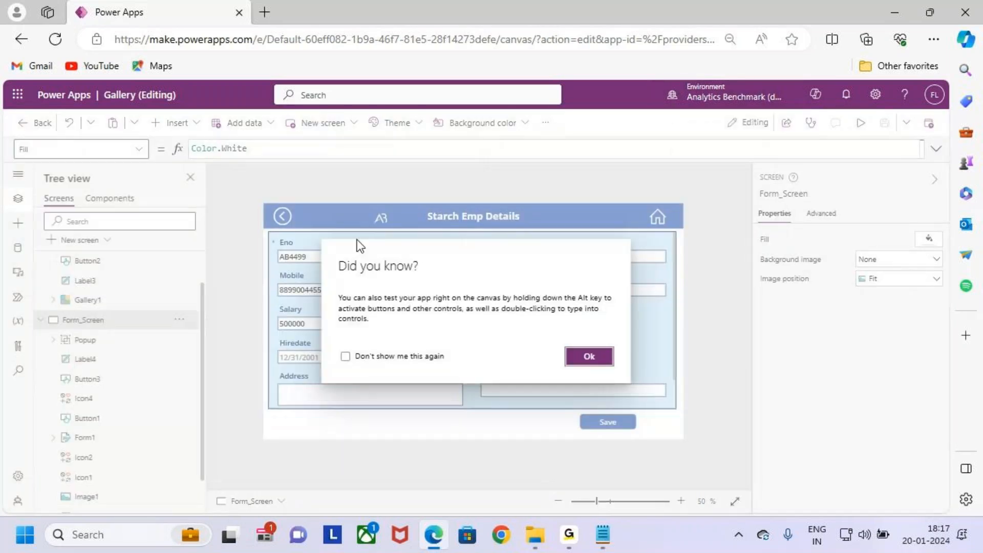
key(Escape)
Step: Open the OnSelect formula of the back icon on Form_Screen in an expanded formula bar
click(288, 220)
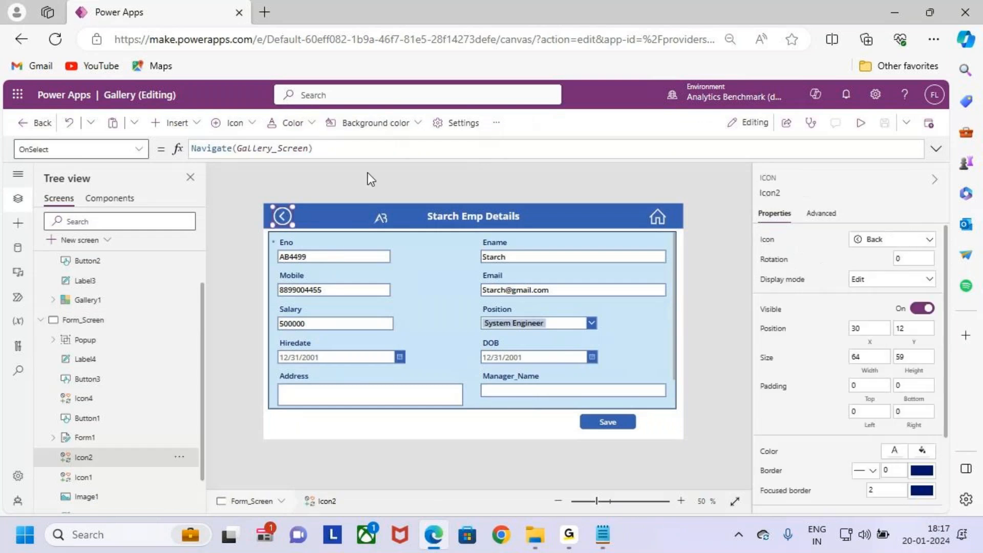
click(936, 149)
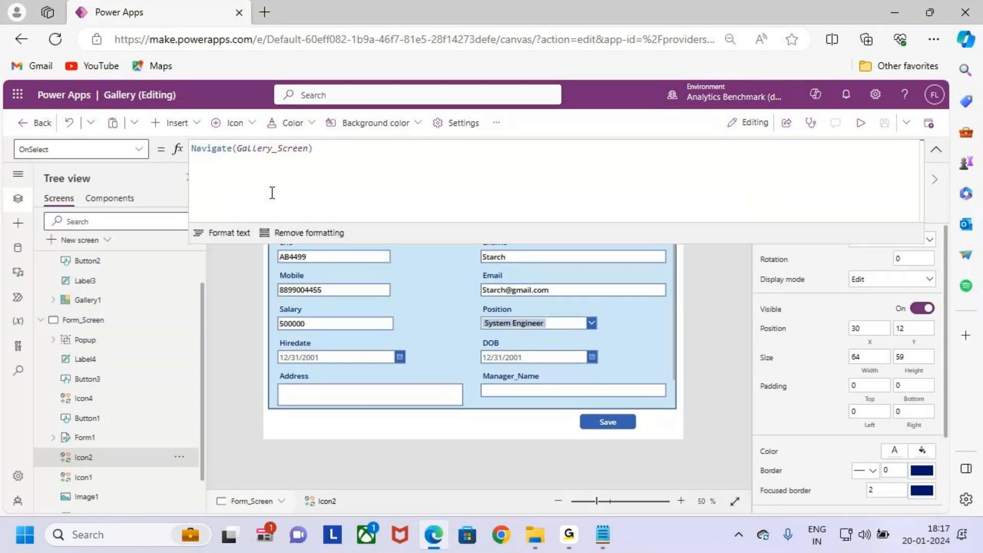
drag(435, 243, 434, 193)
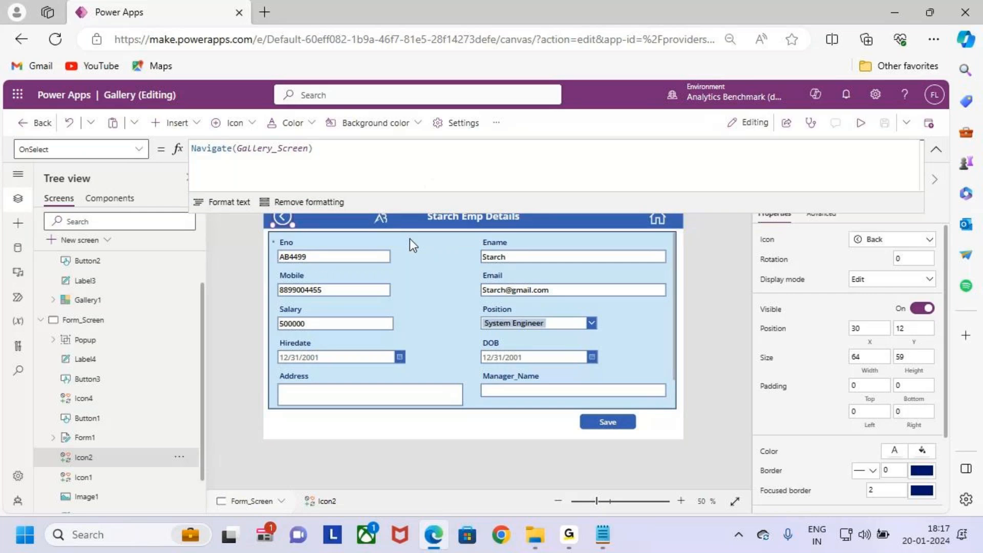
drag(359, 212, 356, 192)
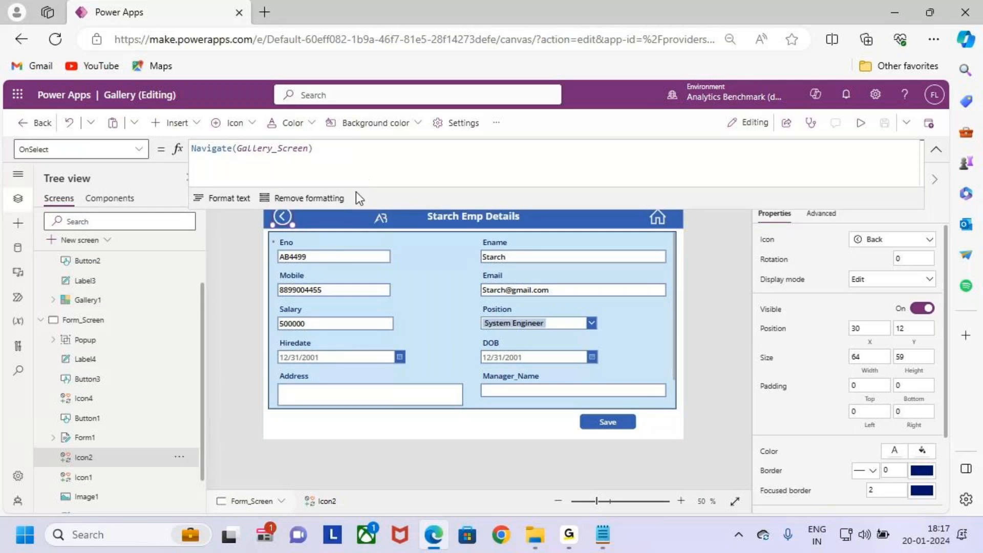
drag(295, 208, 305, 196)
mouse_move(245, 158)
mouse_down()
mouse_move(290, 159)
mouse_move(276, 161)
mouse_up()
drag(335, 148, 163, 152)
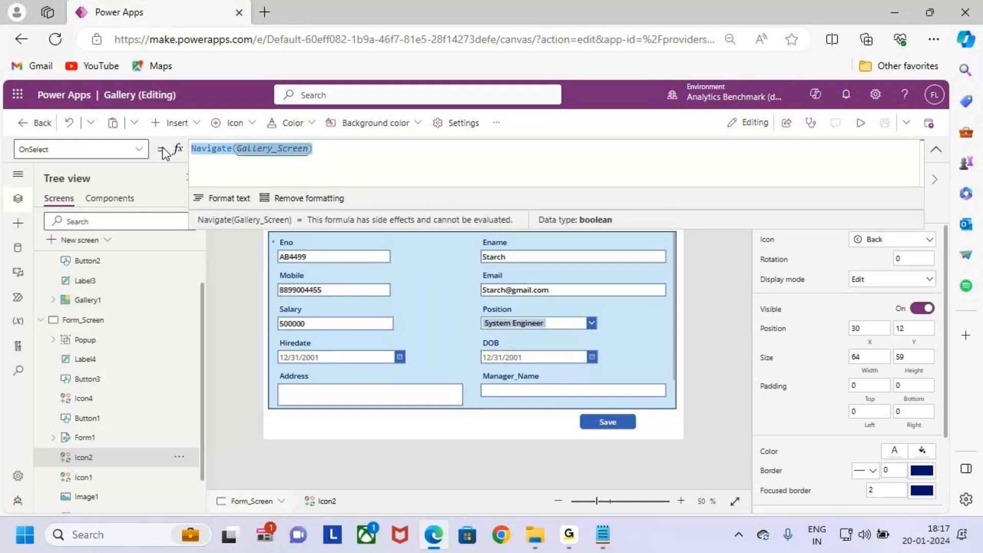
Step: Insert If(Form1.Unsaved before the Navigate call in the back icon's OnSelect formula
key(Left)
key(Left)
text(i)
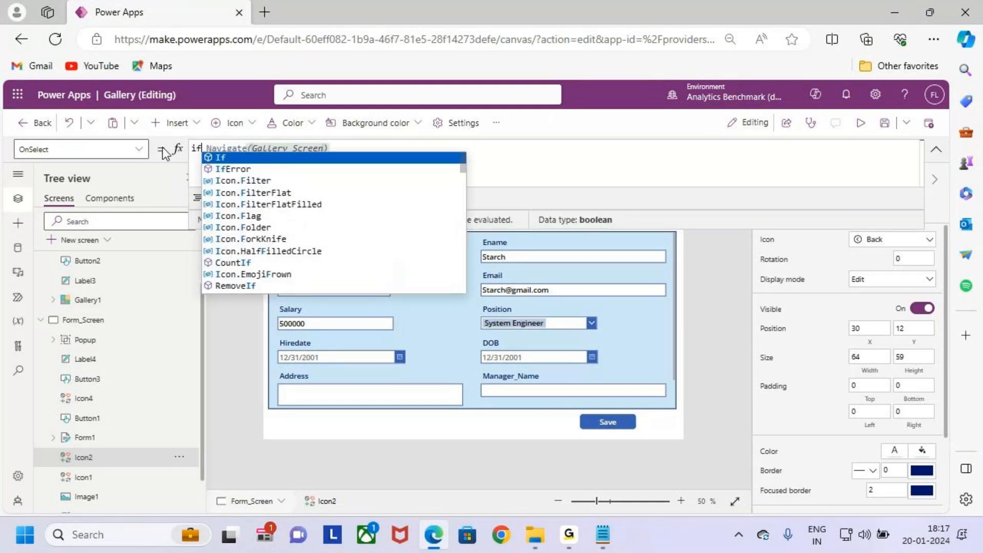
text(f)
key(Tab)
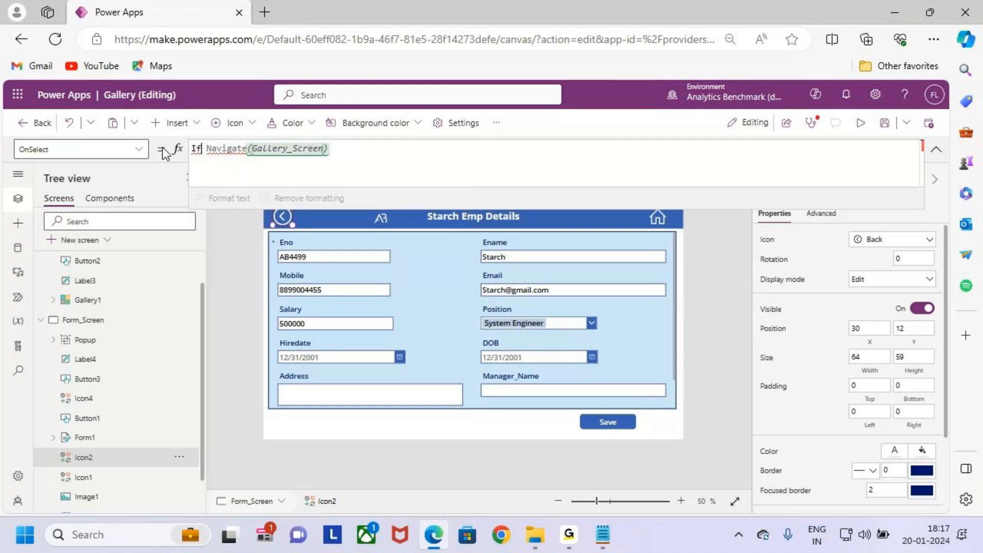
text(()
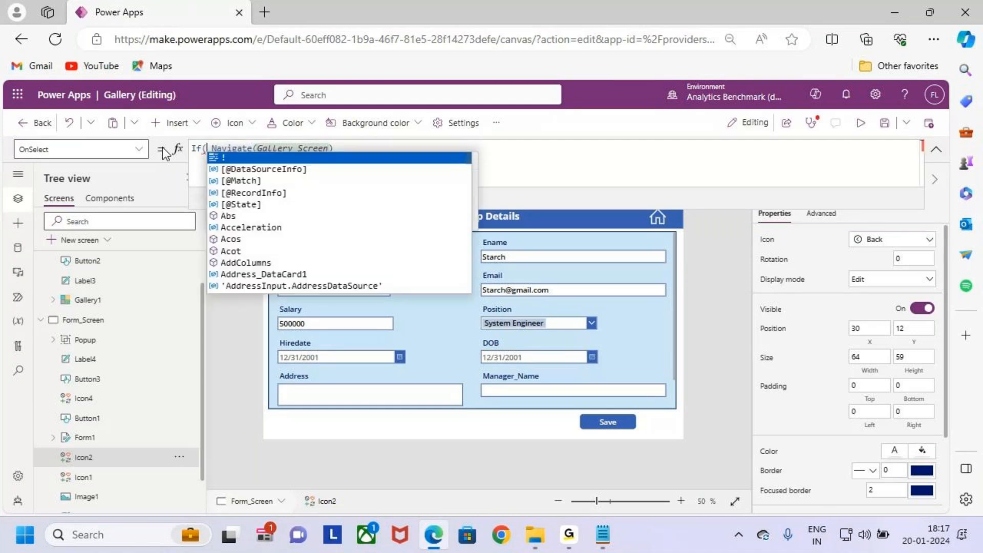
text(for)
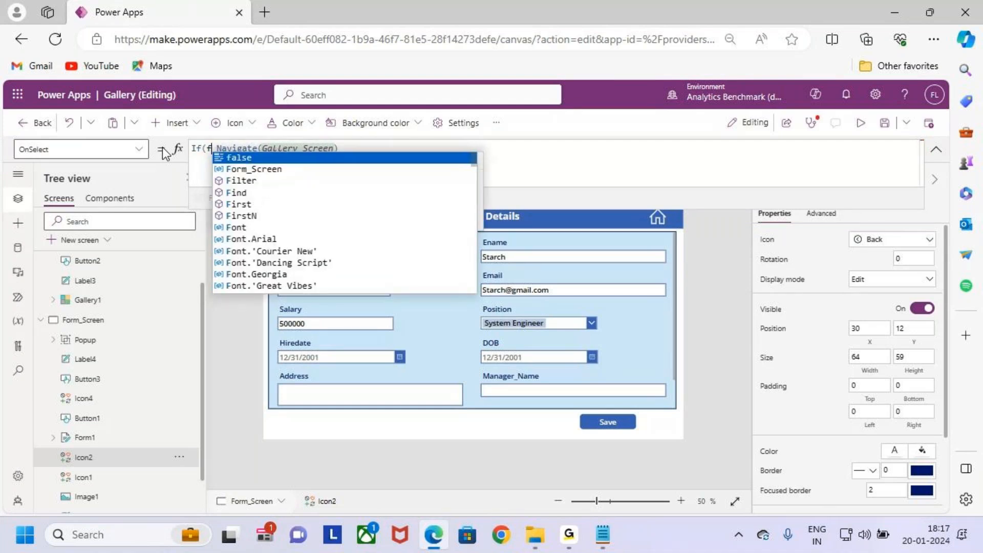
text(m)
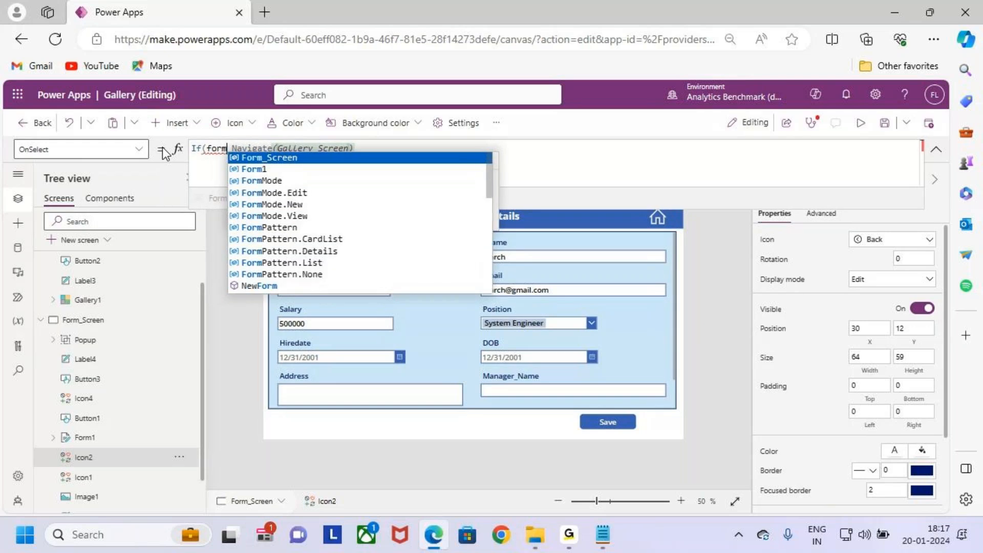
key(Down)
key(Caps_Lock)
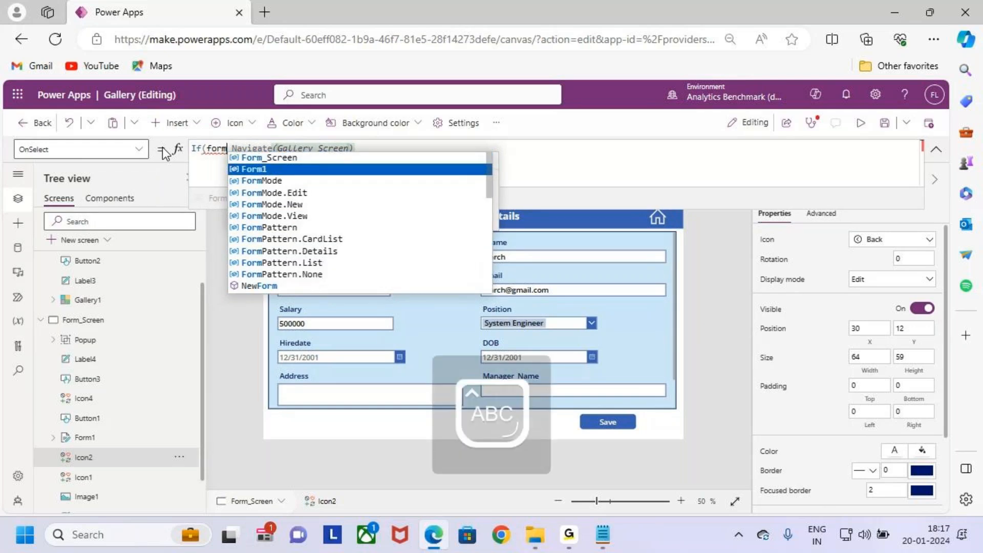
key(Caps_Lock)
key(Tab)
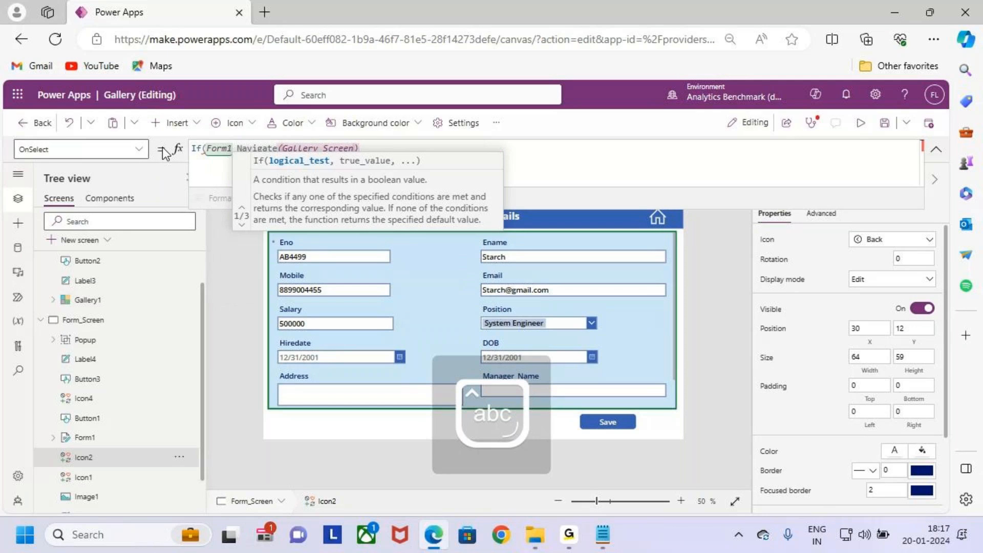
text(.unsav)
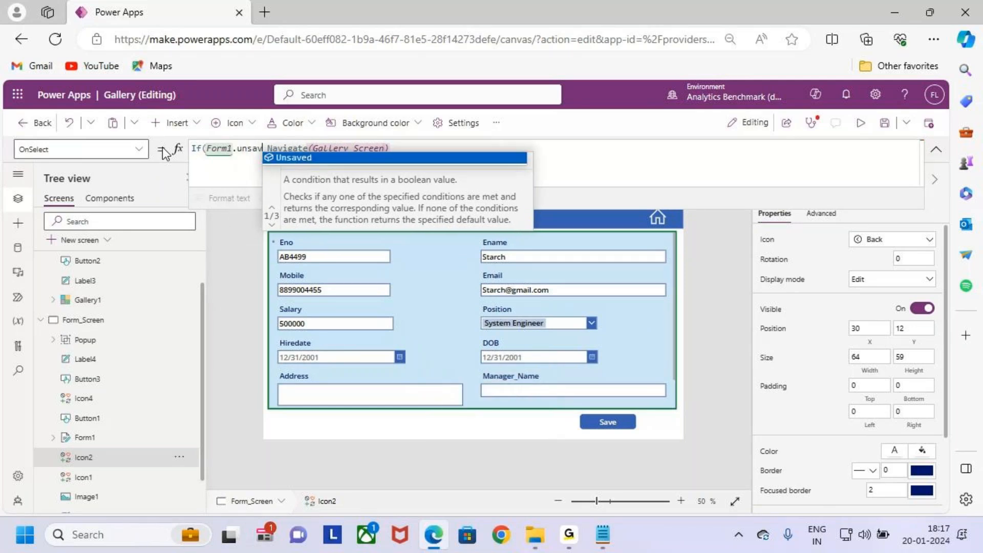
key(Tab)
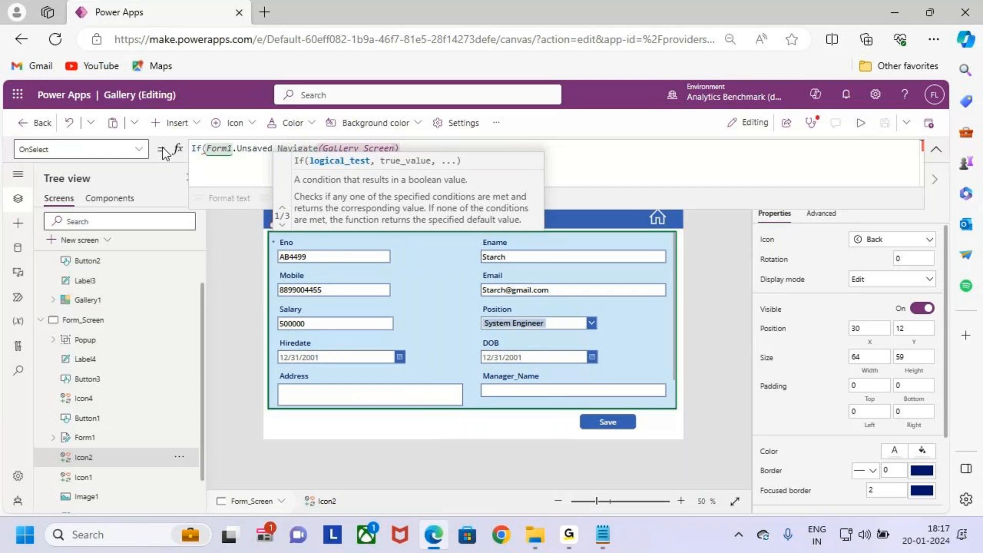
Step: Begin the true branch of the back icon's If formula with a Set call on the variable ShowvarPopup
text(,set)
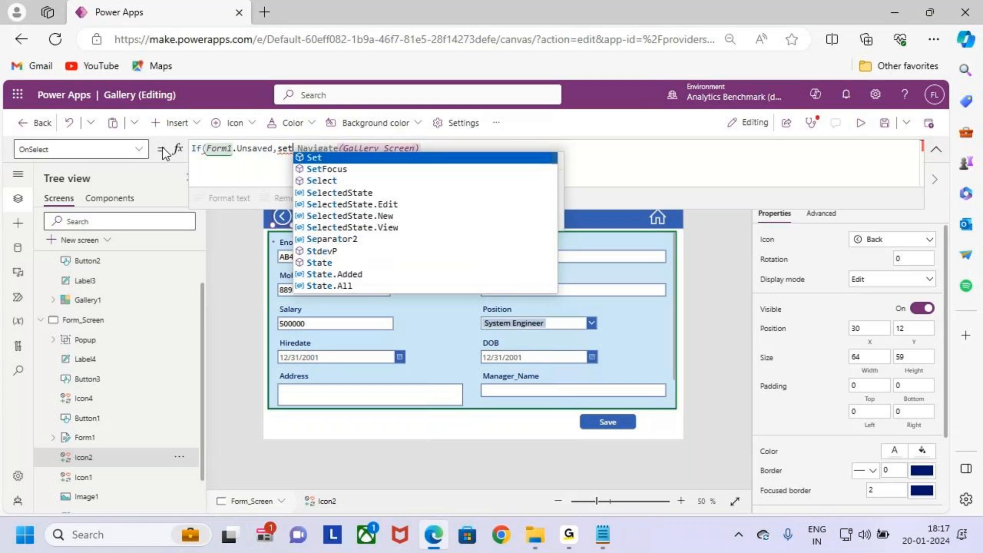
key(Tab)
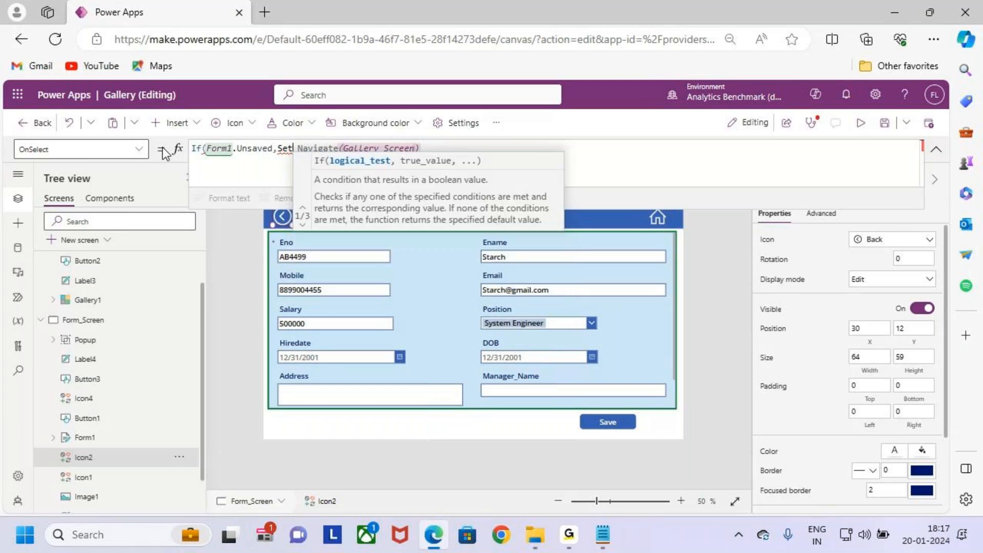
text(()
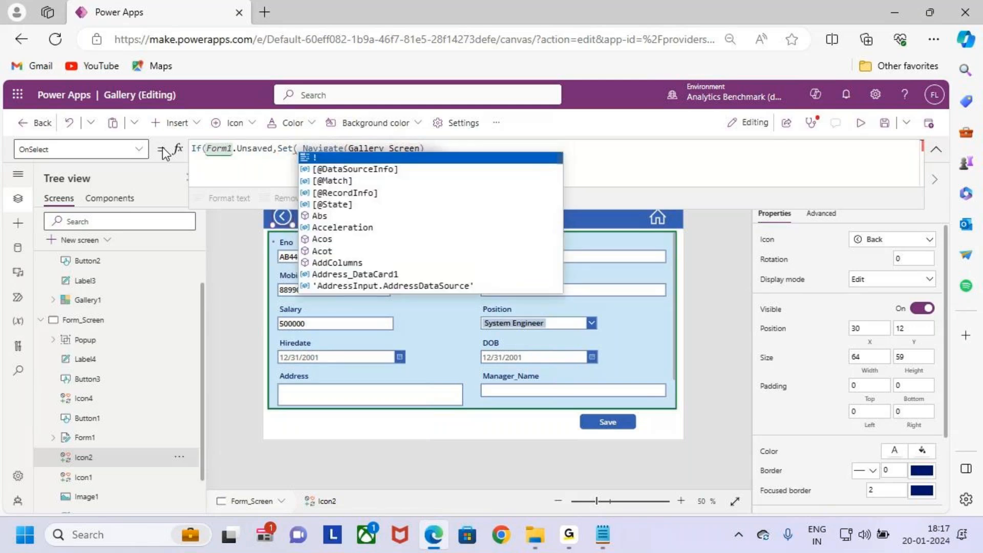
text(Show)
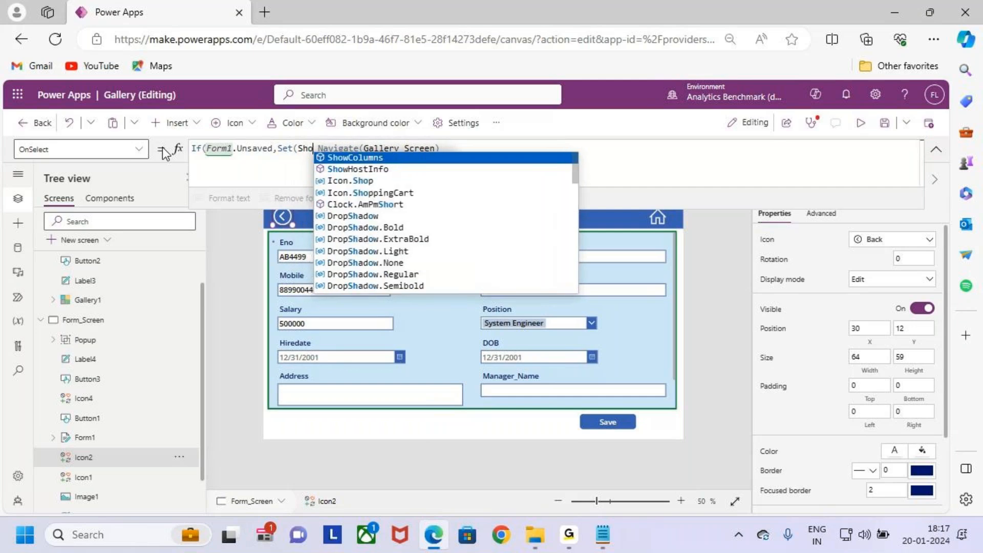
text(var)
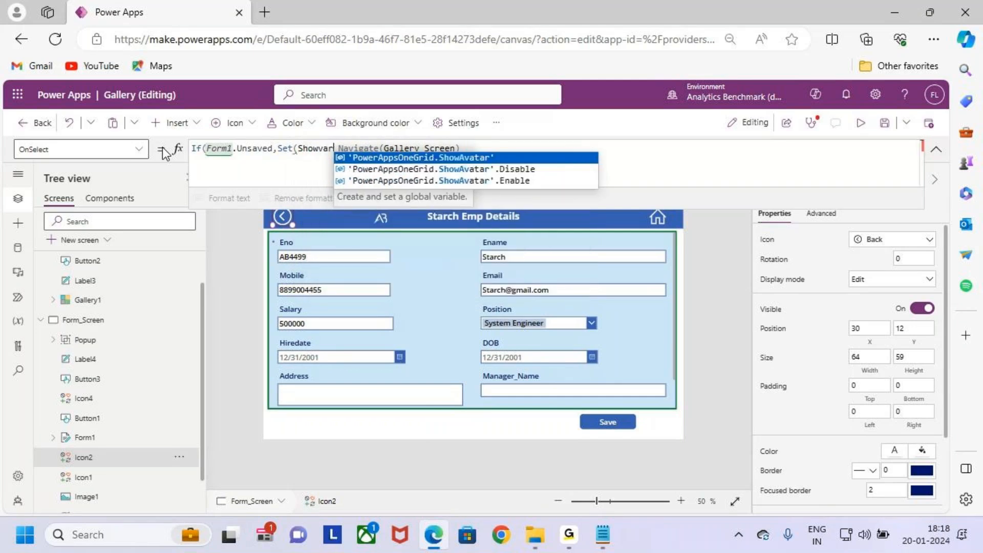
text(popup)
key(Left)
key(Left)
key(Left)
key(Left)
key(BackSpace)
text(P)
key(Right)
key(Right)
key(Right)
key(Right)
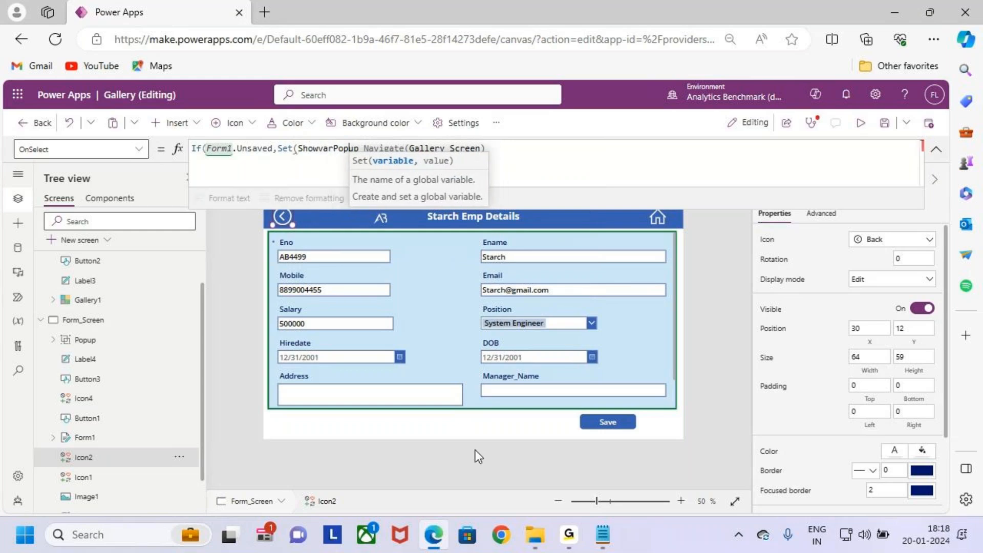
Step: Complete the Set call with the value true and make Navigate(Gallery_Screen) the If formula's false branch
text(,)
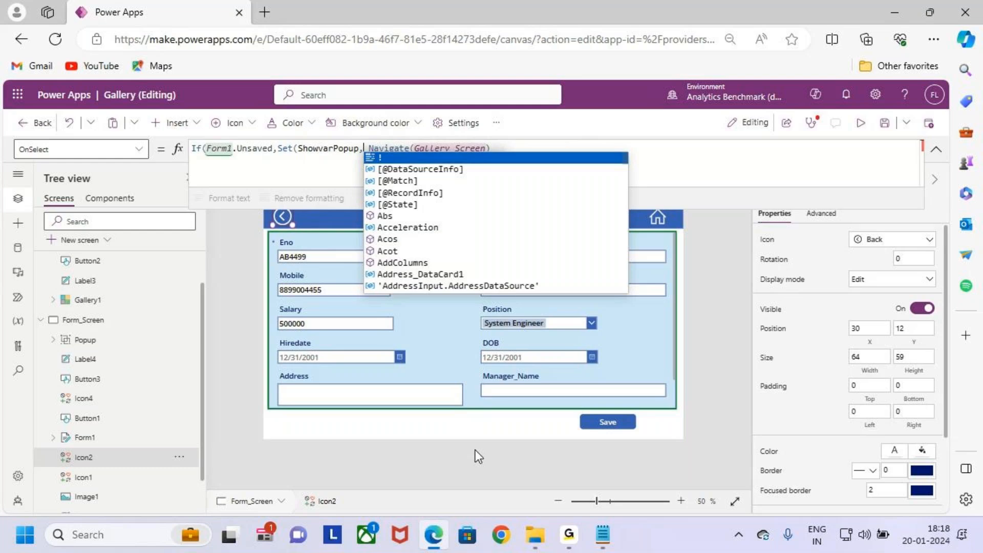
text(true)
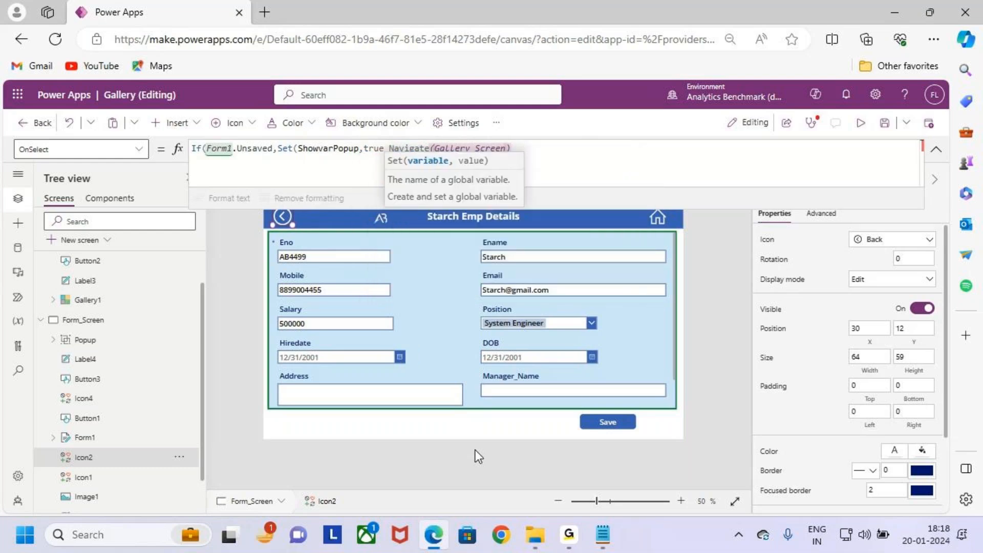
text(,)
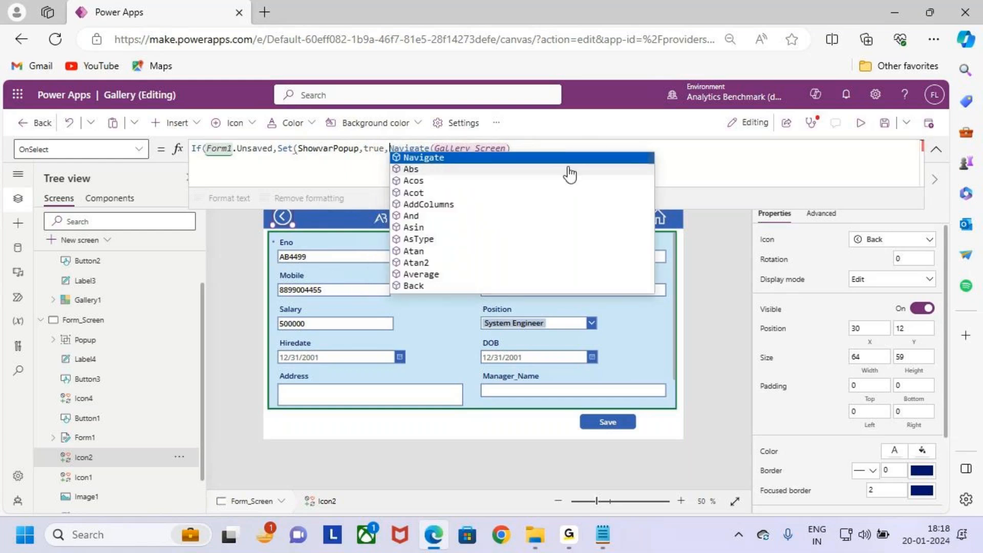
click(542, 158)
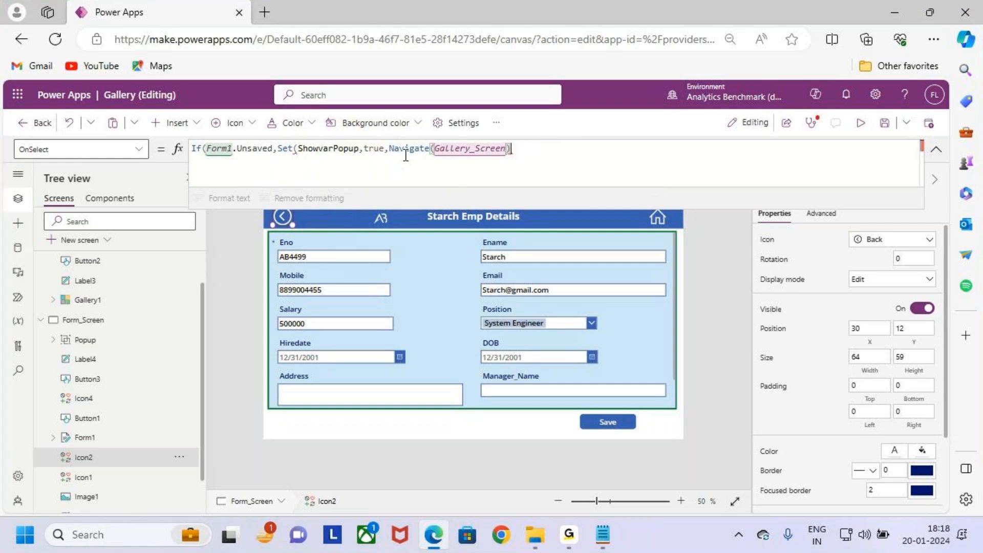
click(385, 151)
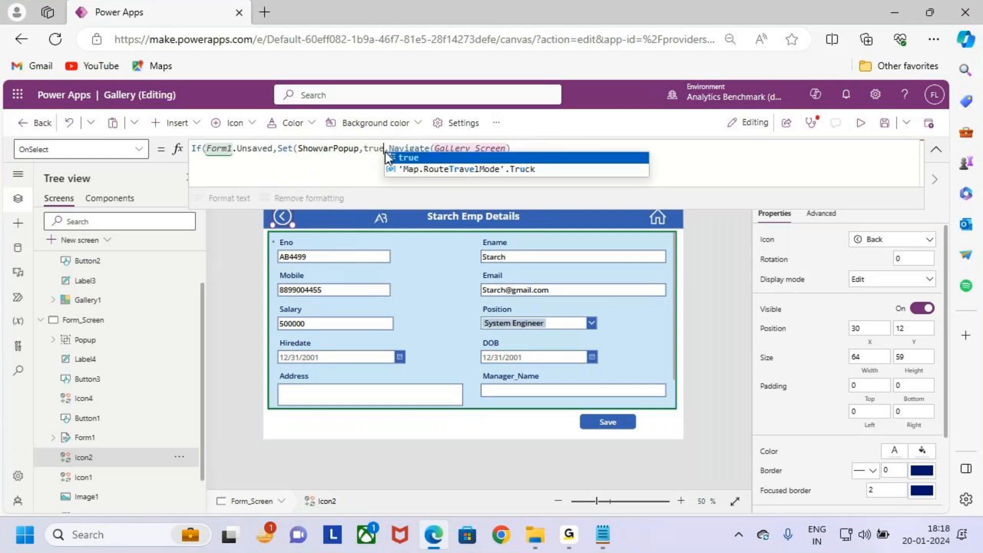
text())
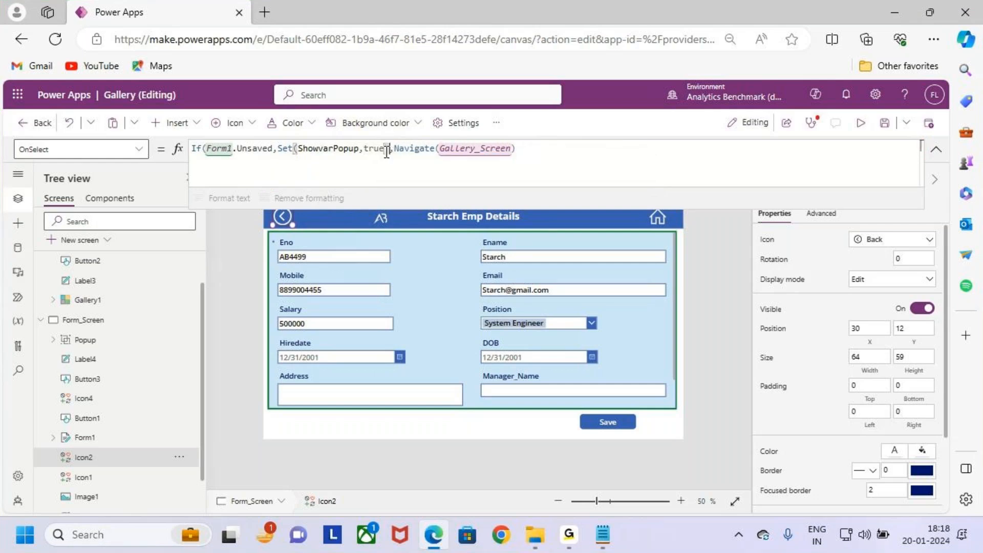
mouse_move(271, 231)
mouse_down()
mouse_move(391, 314)
mouse_move(636, 398)
mouse_up()
mouse_move(213, 162)
mouse_down()
mouse_move(261, 163)
mouse_move(289, 152)
mouse_move(388, 160)
mouse_up()
key(Escape)
mouse_move(389, 141)
mouse_down()
mouse_move(469, 160)
mouse_move(526, 158)
mouse_up()
drag(472, 119, 471, 148)
drag(486, 132, 467, 176)
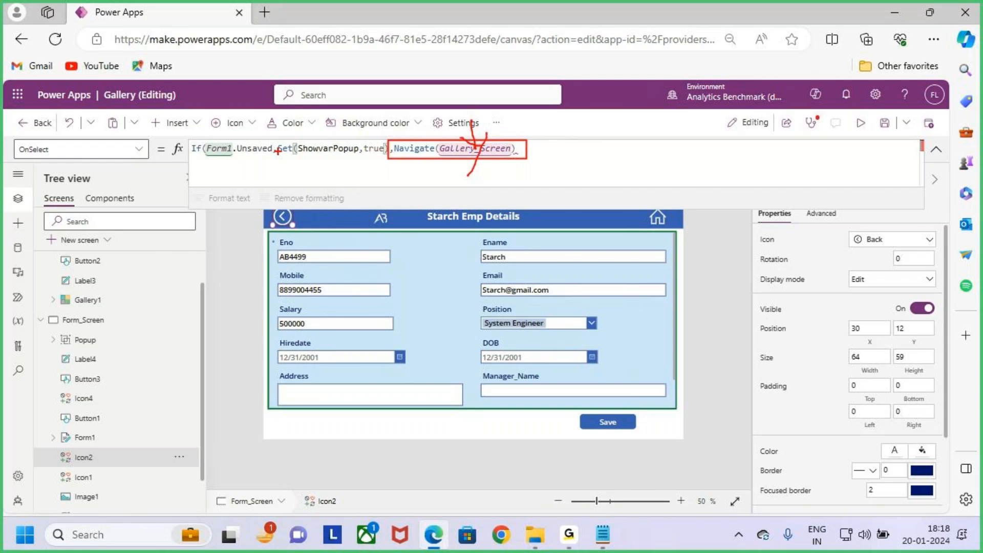
drag(326, 158, 288, 158)
drag(307, 154, 331, 160)
mouse_move(272, 239)
mouse_down()
mouse_move(407, 326)
mouse_move(676, 408)
mouse_up()
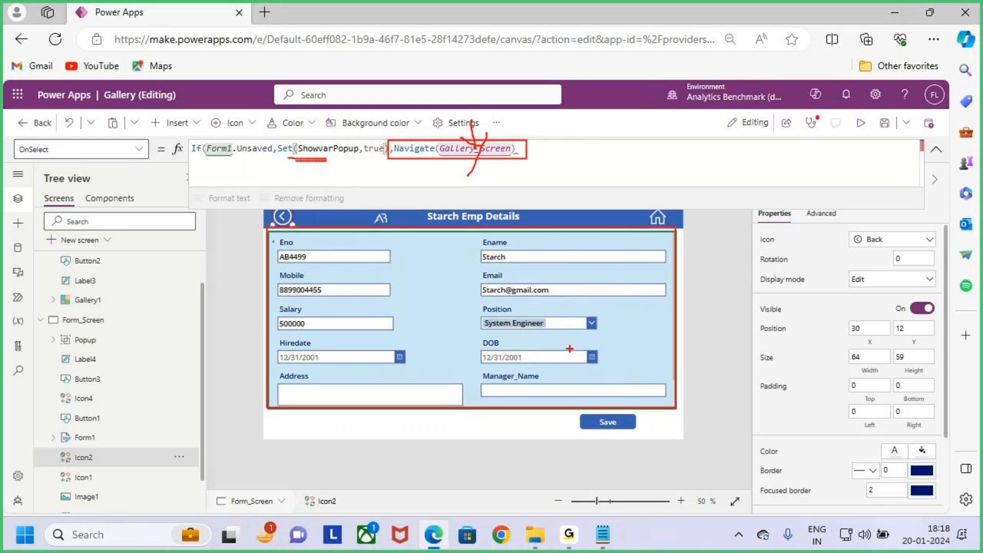
drag(583, 410, 640, 436)
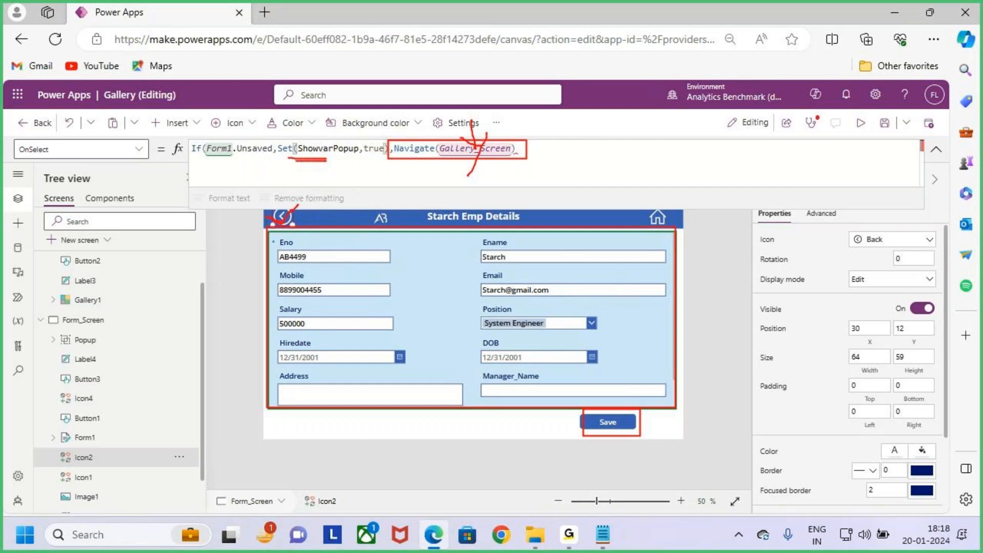
drag(326, 159, 338, 163)
key(e)
mouse_move(302, 157)
mouse_down()
mouse_move(382, 150)
mouse_move(379, 109)
mouse_move(341, 134)
mouse_up()
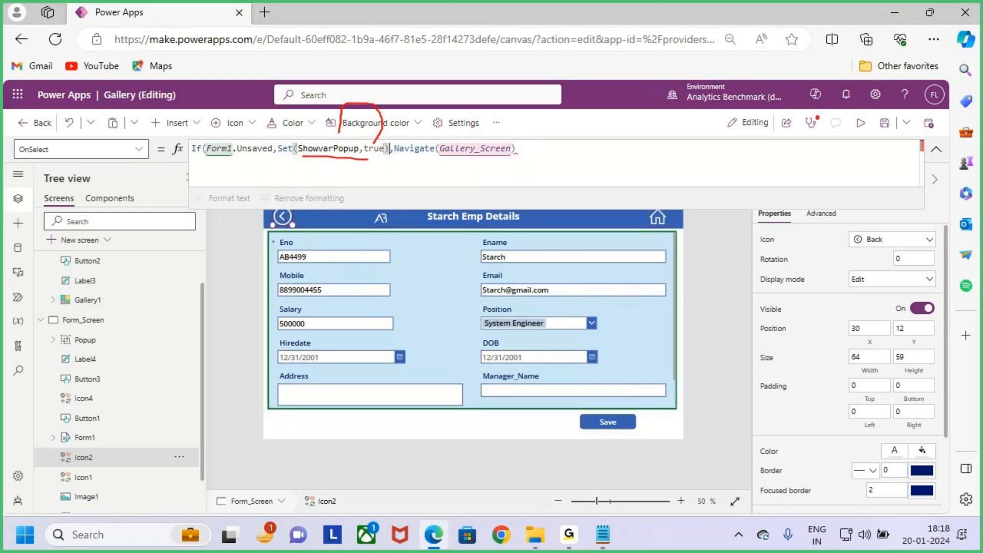
drag(350, 132, 346, 159)
key(Escape)
Step: Collapse the expanded formula bar and complete the back icon's If formula with the missing closing parenthesis
click(936, 149)
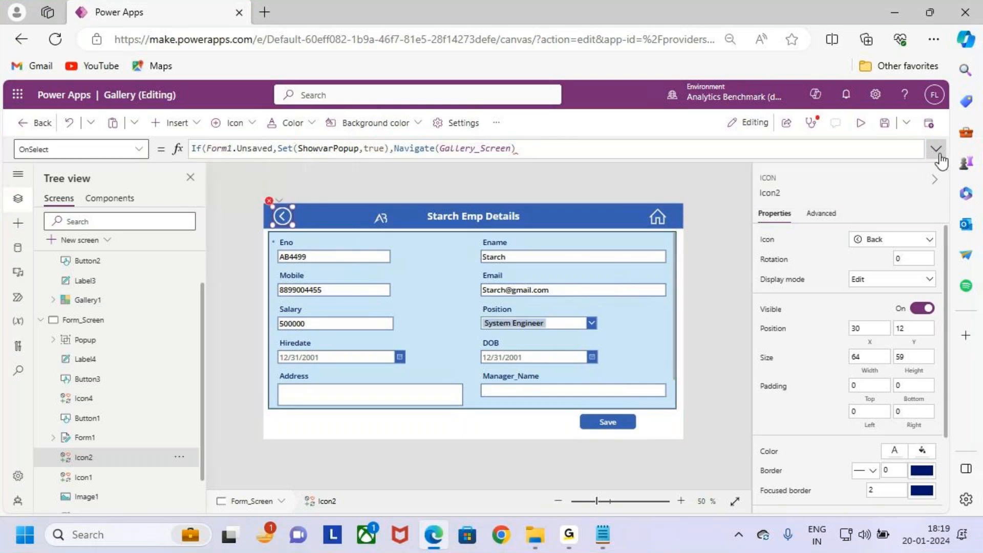
click(545, 152)
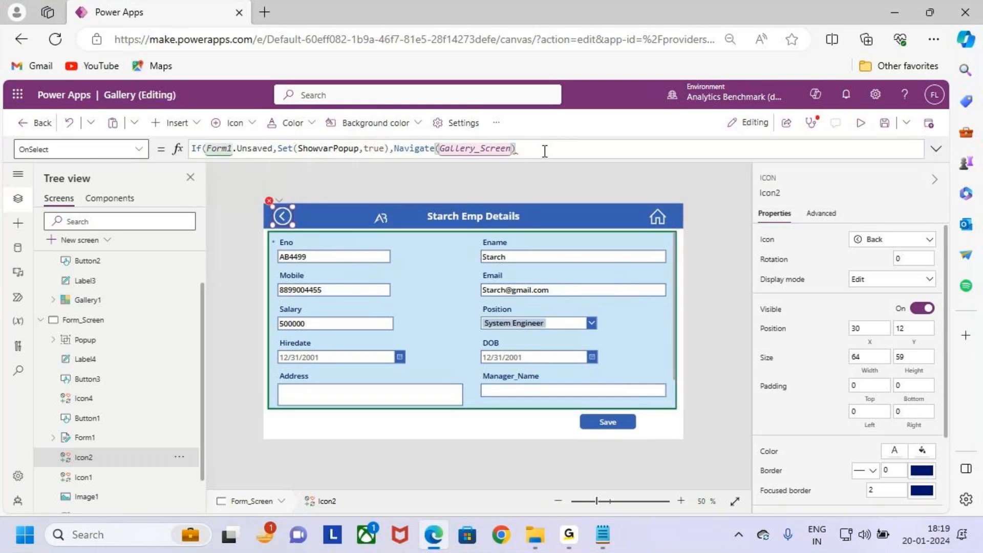
text())
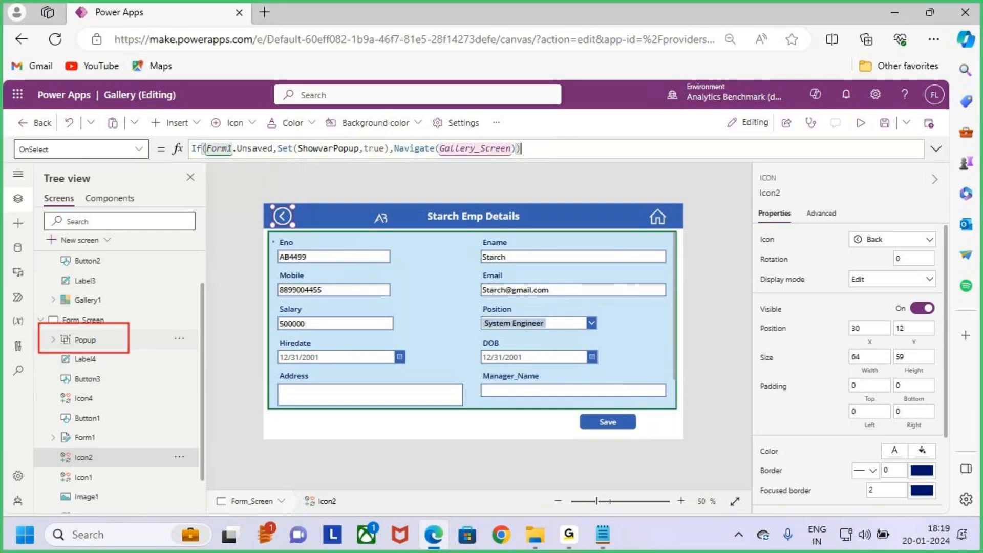
Step: Replace the Visible formula of the Popup group on Form_Screen with the variable ShowvarPopup
click(104, 340)
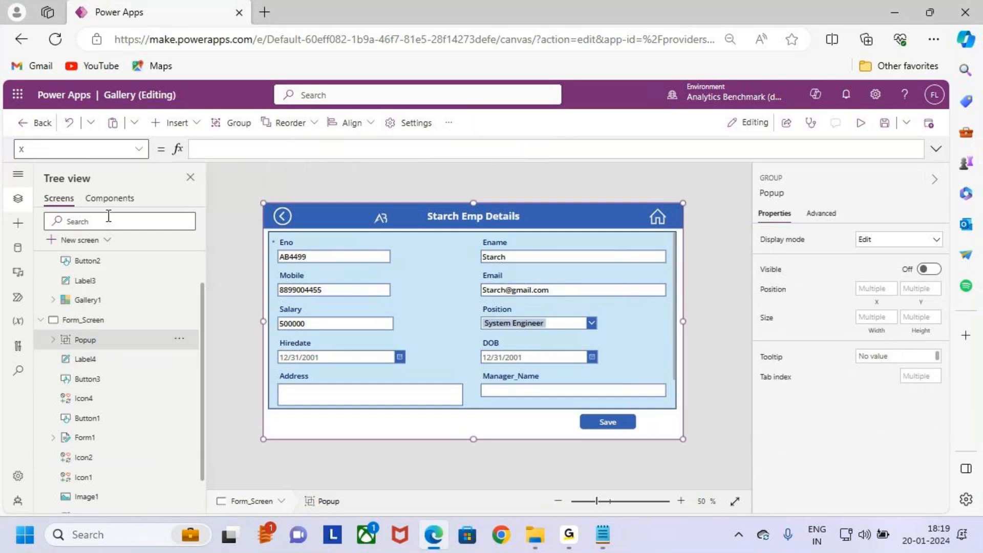
click(136, 149)
scroll(73, 333, up, 3)
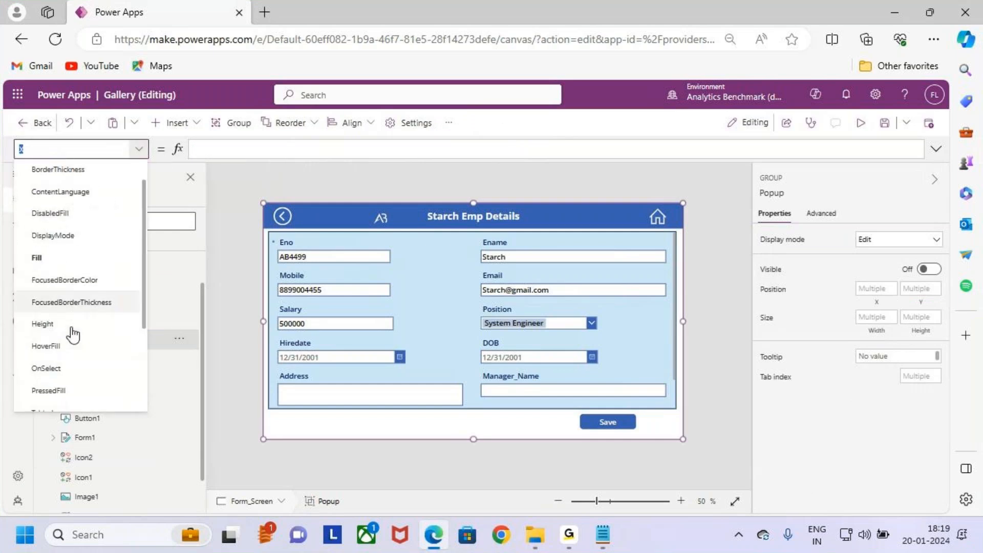
scroll(66, 359, down, 3)
click(67, 358)
drag(241, 149, 184, 149)
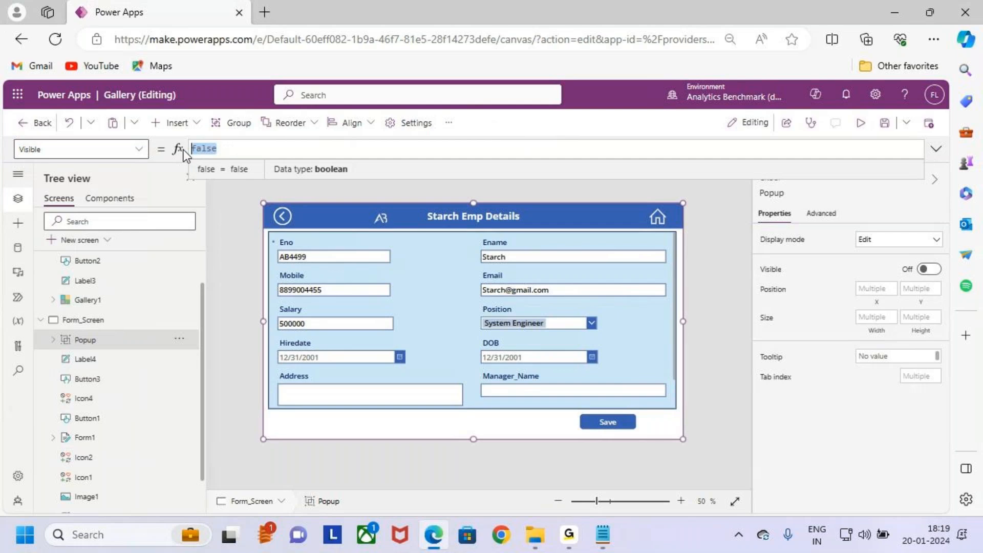
text(show)
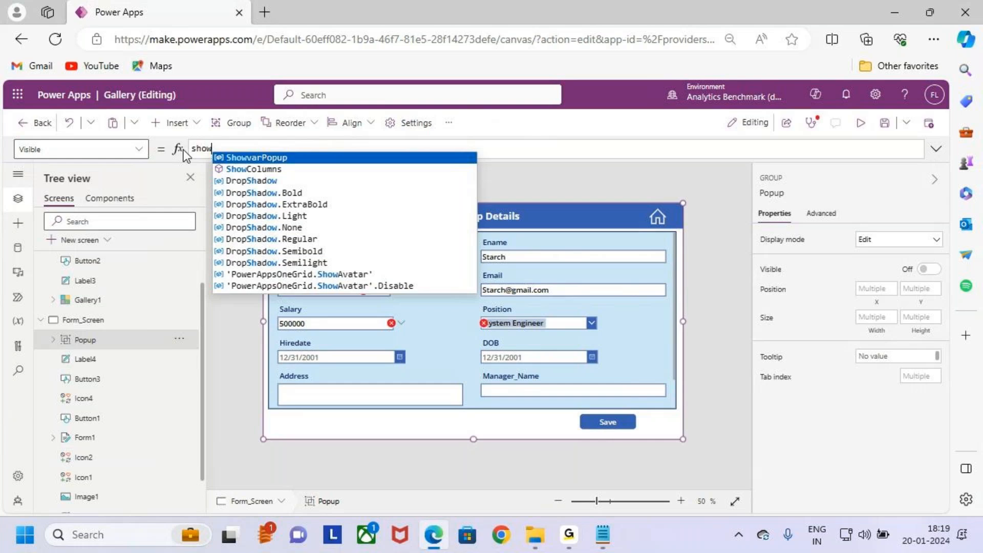
key(Tab)
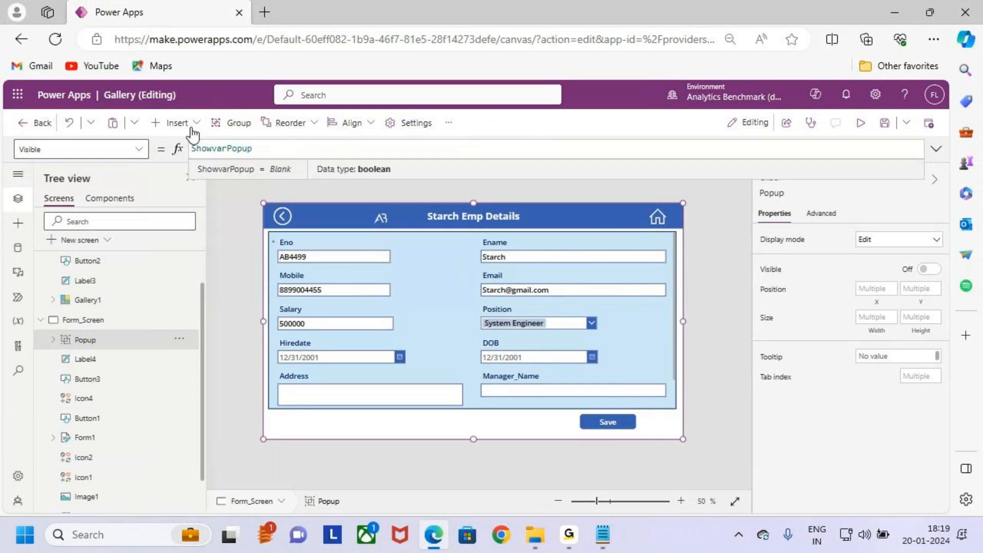
key(ctrl+2)
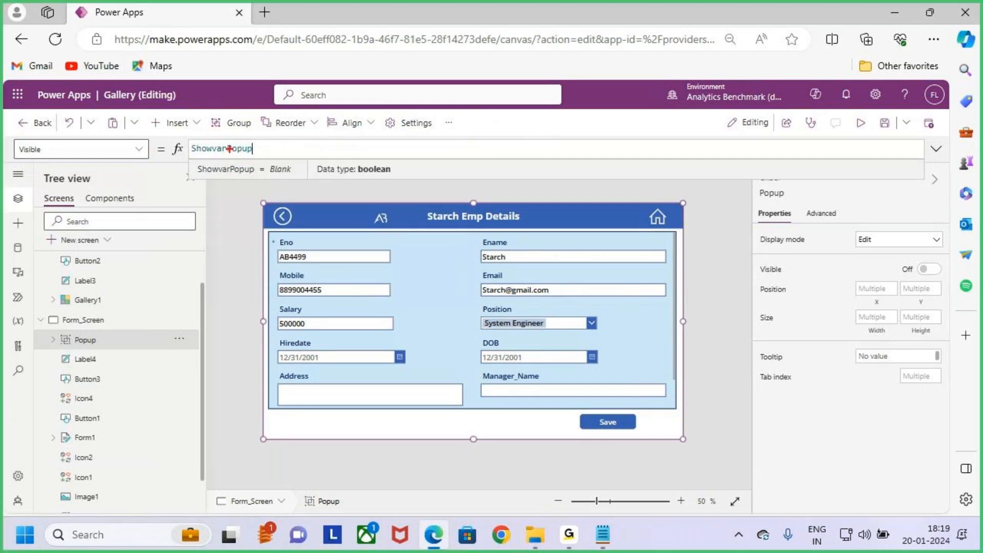
drag(189, 139, 273, 165)
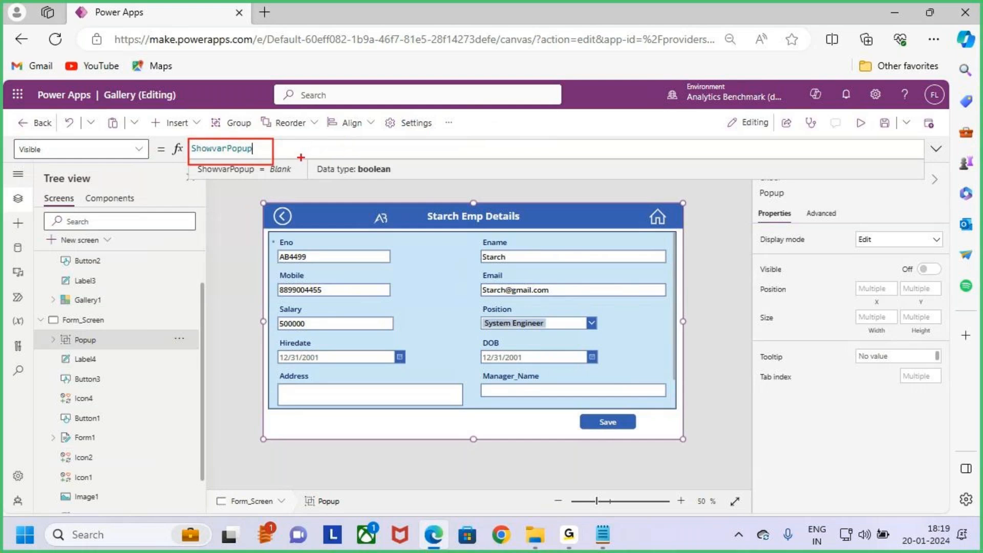
drag(219, 132, 229, 143)
drag(235, 126, 221, 172)
mouse_move(321, 146)
mouse_down()
mouse_move(338, 123)
mouse_move(367, 133)
mouse_move(395, 123)
mouse_move(441, 163)
mouse_up()
mouse_move(273, 237)
mouse_down()
mouse_move(592, 391)
mouse_move(666, 412)
mouse_up()
drag(608, 423, 631, 388)
drag(261, 202, 301, 233)
drag(228, 125, 238, 166)
mouse_move(345, 178)
mouse_down()
mouse_move(453, 170)
mouse_move(487, 179)
mouse_up()
drag(24, 158, 48, 162)
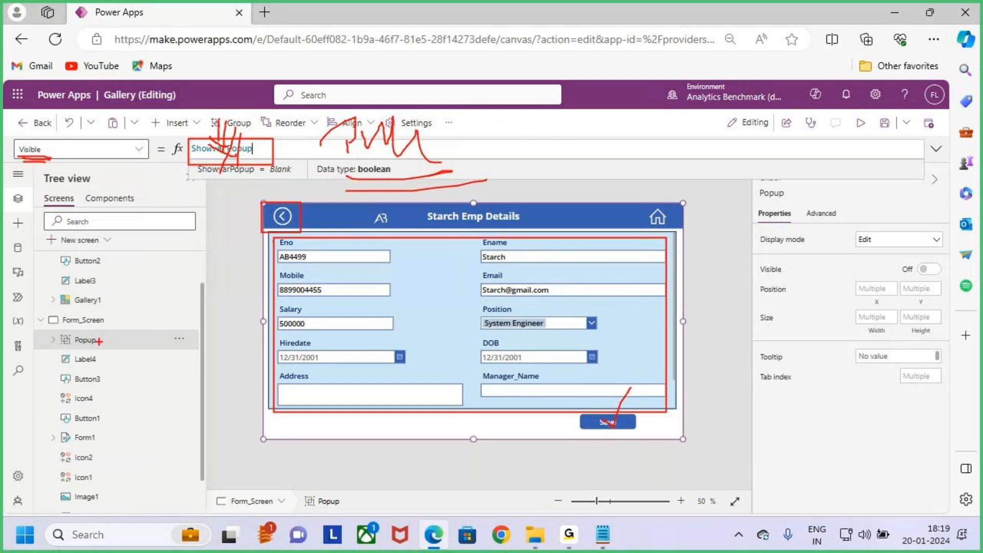
drag(111, 341, 136, 306)
key(Escape)
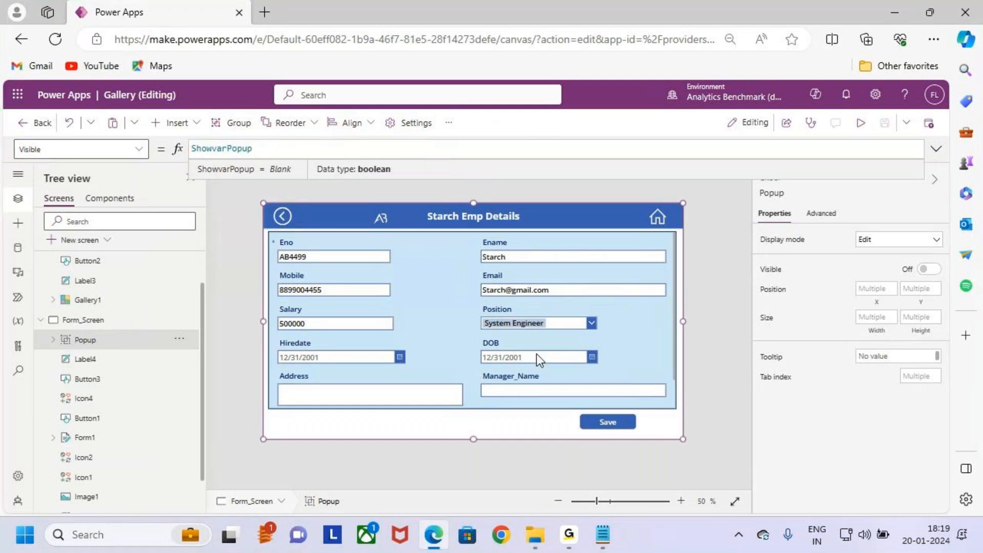
Step: Preview the app from the form screen and return to the employee gallery
click(862, 126)
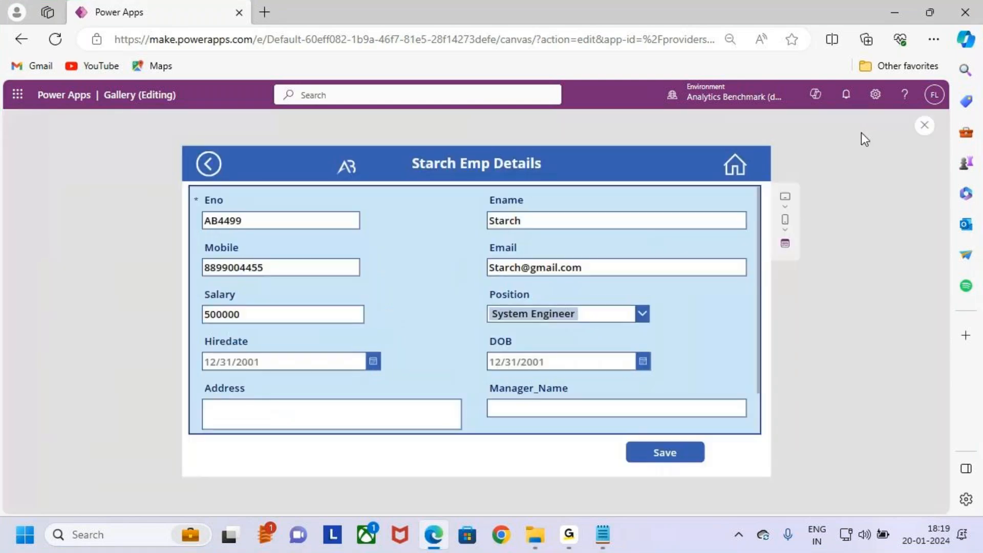
click(726, 176)
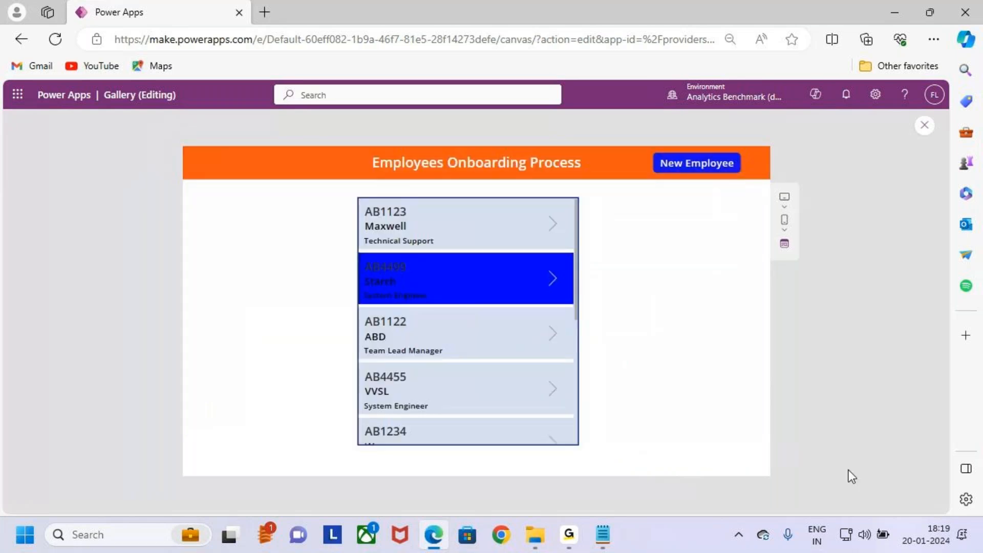
key(ctrl+2)
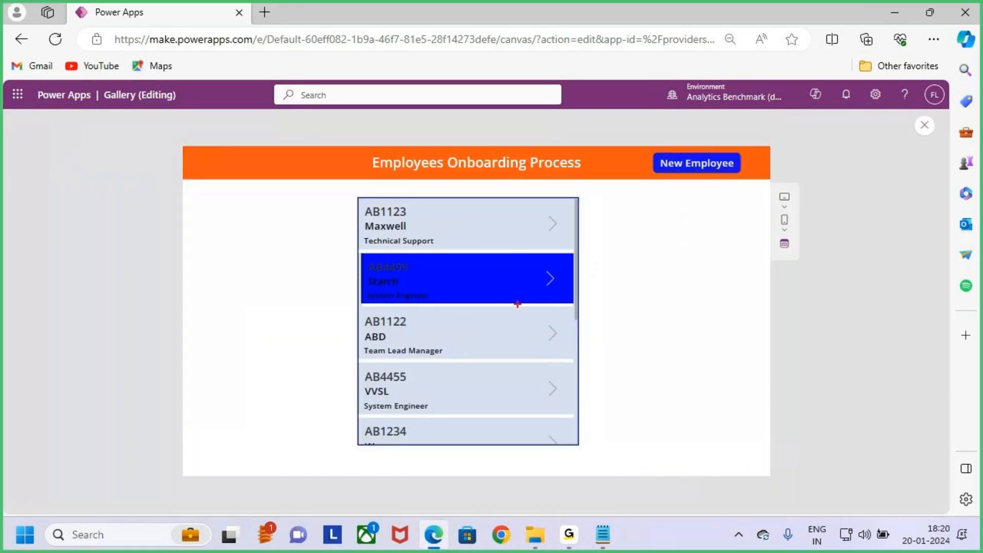
mouse_move(359, 199)
mouse_down()
mouse_move(549, 255)
mouse_move(568, 250)
mouse_up()
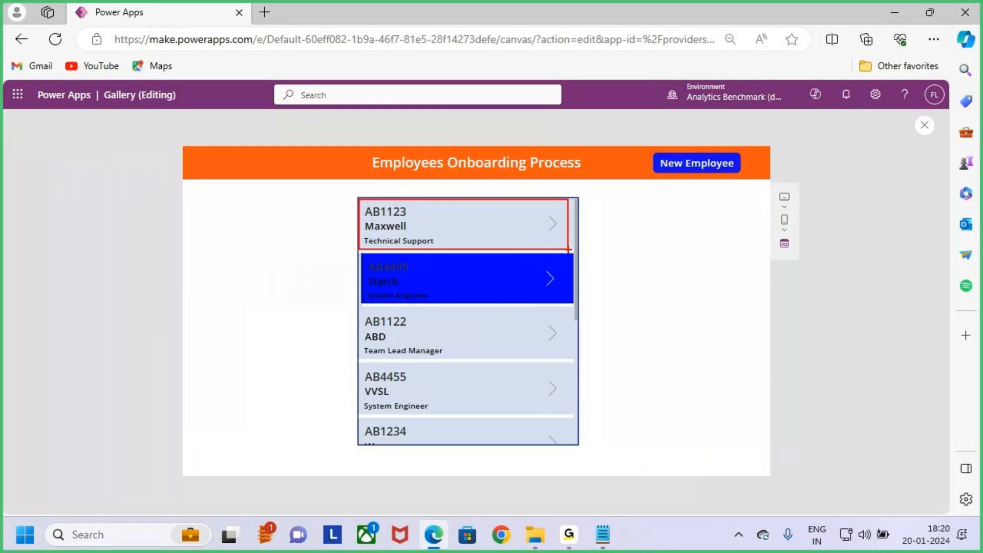
key(Escape)
Step: Open the first gallery employee's details and switch the form to edit mode
click(450, 217)
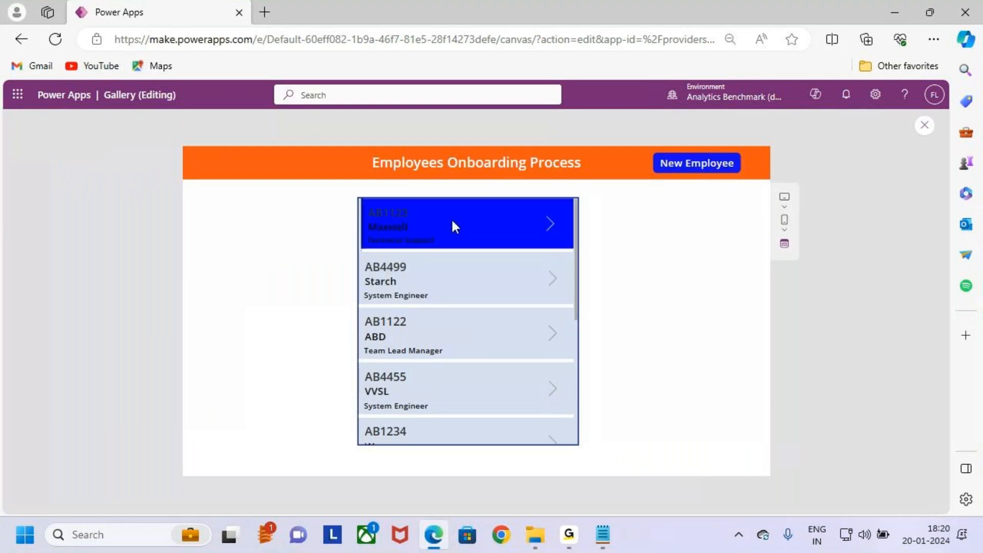
click(551, 225)
key(ctrl+2)
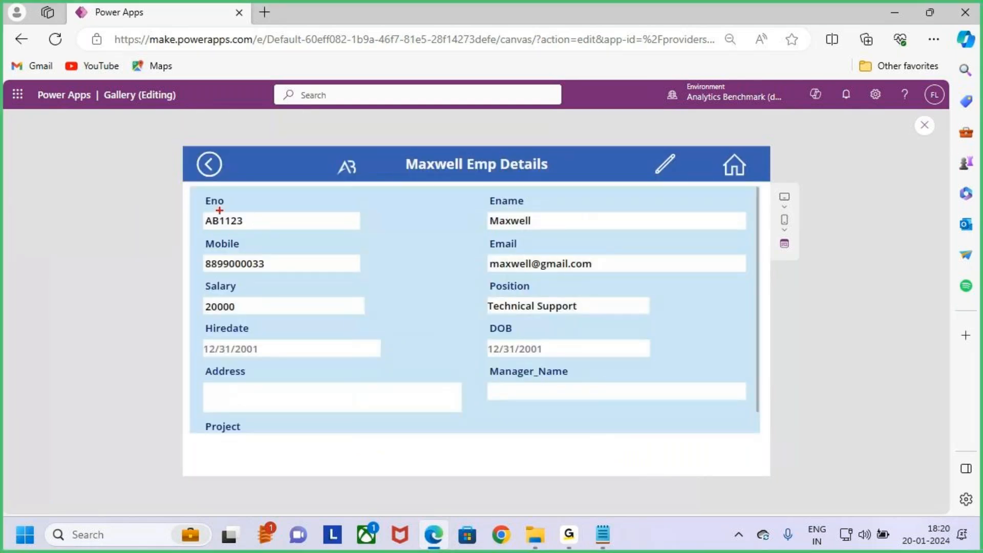
drag(201, 194, 738, 430)
key(Escape)
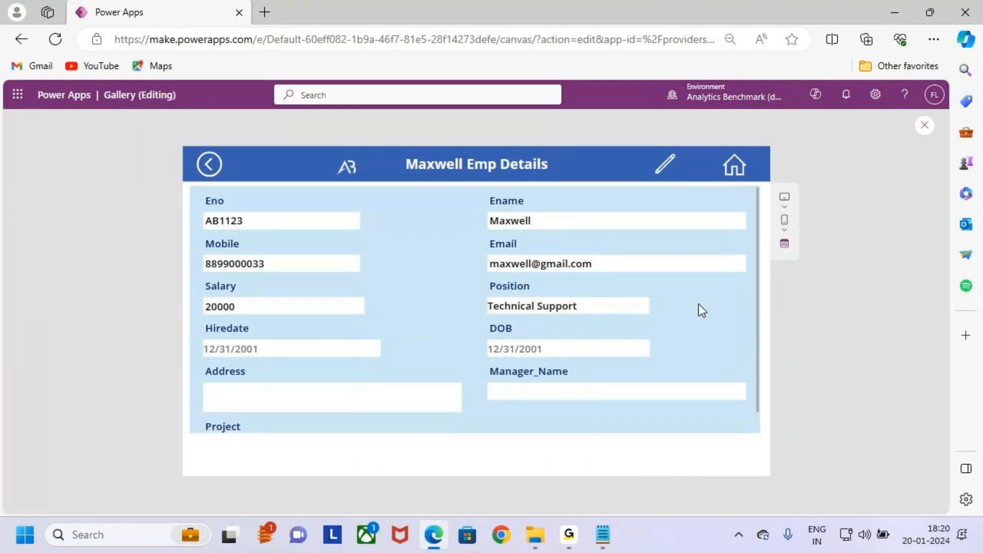
click(666, 167)
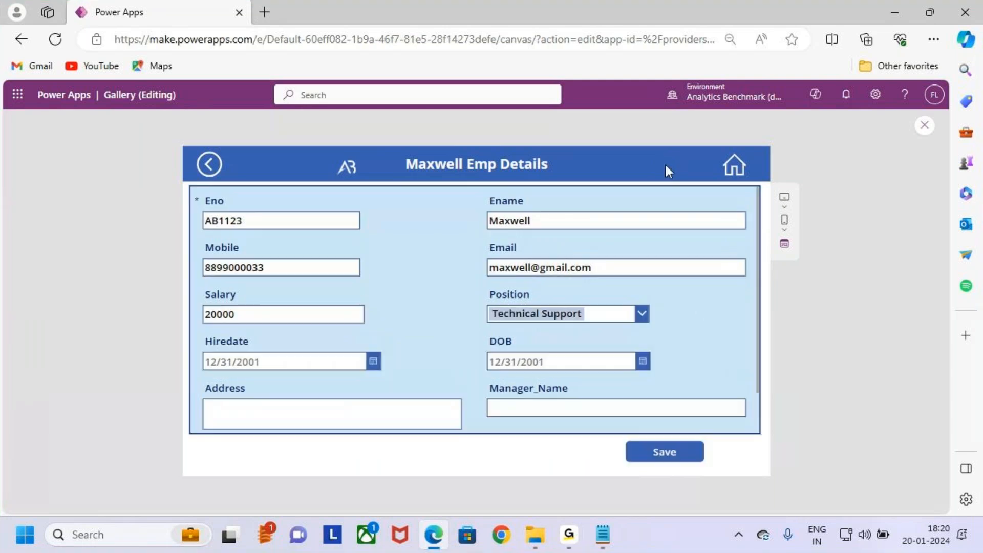
Step: Replace the employee's name in the Ename field with a different name
click(545, 220)
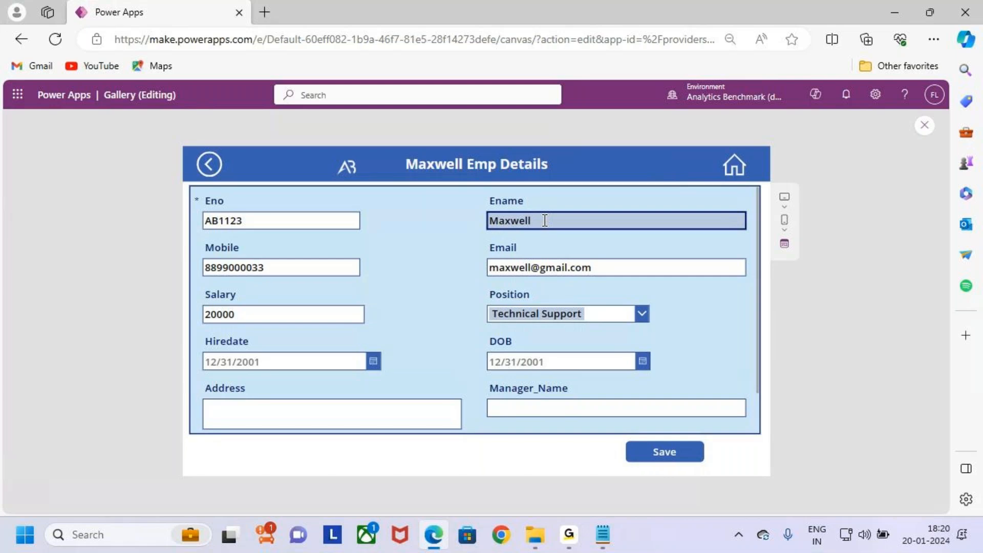
key(BackSpace)
key(BackSpace)
key(BackSpace)
key(BackSpace)
key(BackSpace)
key(BackSpace)
key(BackSpace)
text(M)
key(BackSpace)
text(Chandhu)
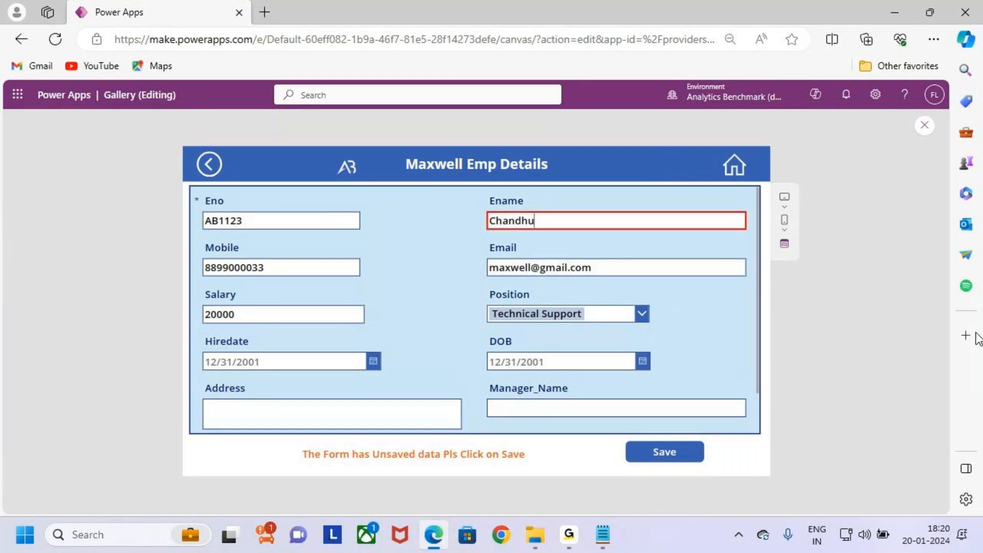
Step: Go back from the edited form without saving to test the Unsaved Data popup
mouse_move(617, 434)
mouse_down()
mouse_move(640, 454)
mouse_move(716, 474)
mouse_move(793, 370)
mouse_up()
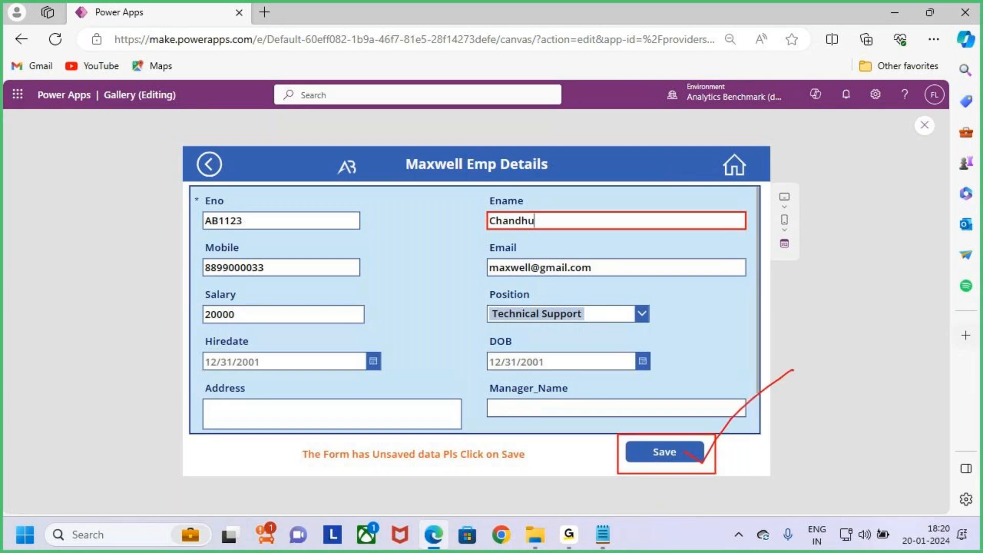
key(Escape)
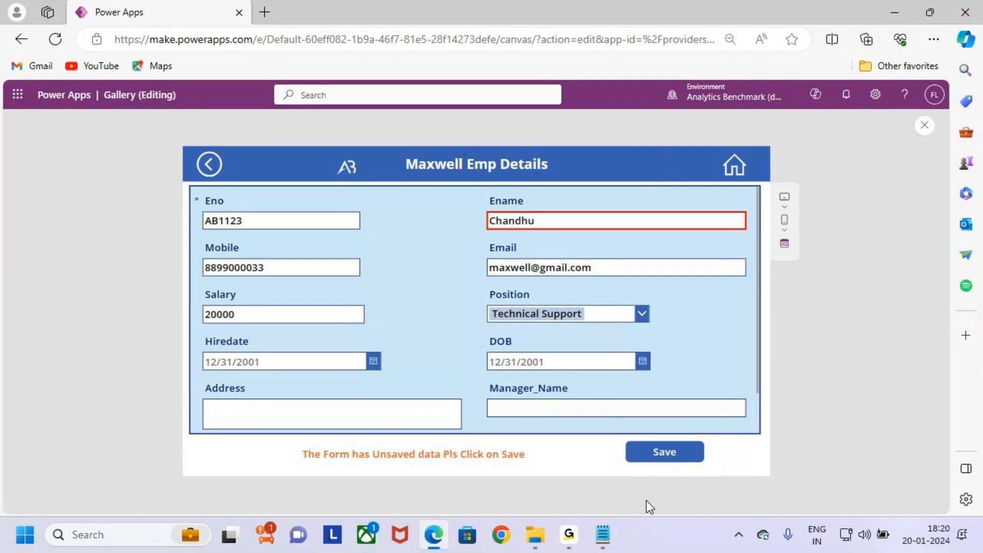
click(210, 164)
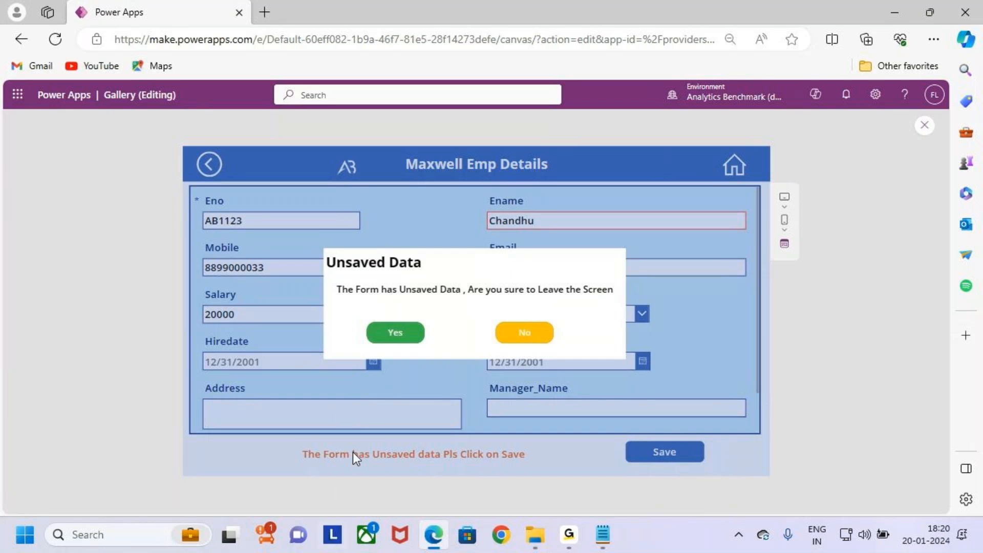
drag(321, 251, 428, 272)
drag(333, 279, 616, 302)
key(Escape)
key(ctrl+2)
mouse_move(357, 313)
mouse_down()
mouse_move(441, 343)
mouse_move(425, 288)
mouse_up()
drag(390, 326, 419, 294)
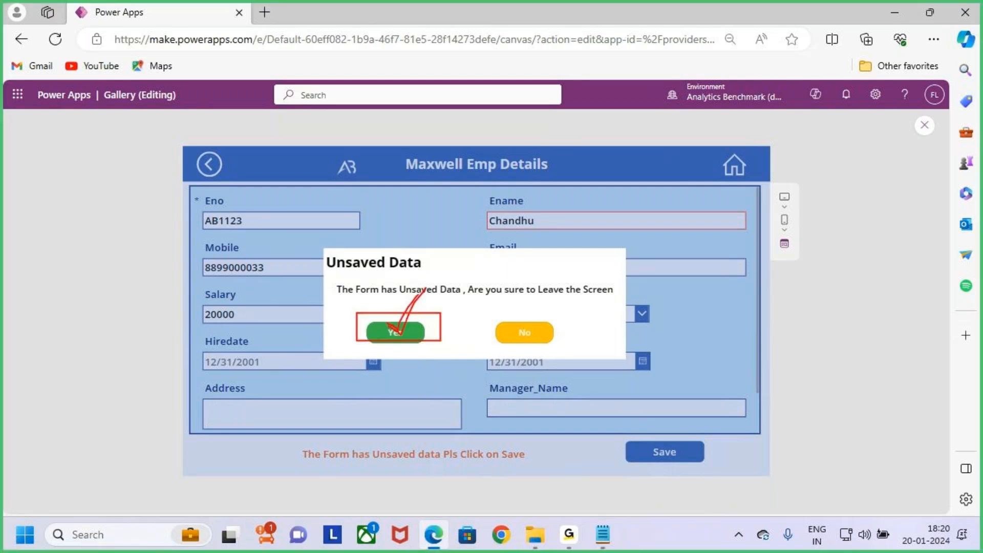
drag(402, 330, 443, 288)
mouse_move(365, 329)
mouse_down()
mouse_move(315, 345)
mouse_move(335, 351)
mouse_up()
mouse_move(139, 318)
mouse_down()
mouse_move(128, 318)
mouse_move(130, 376)
mouse_move(233, 352)
mouse_up()
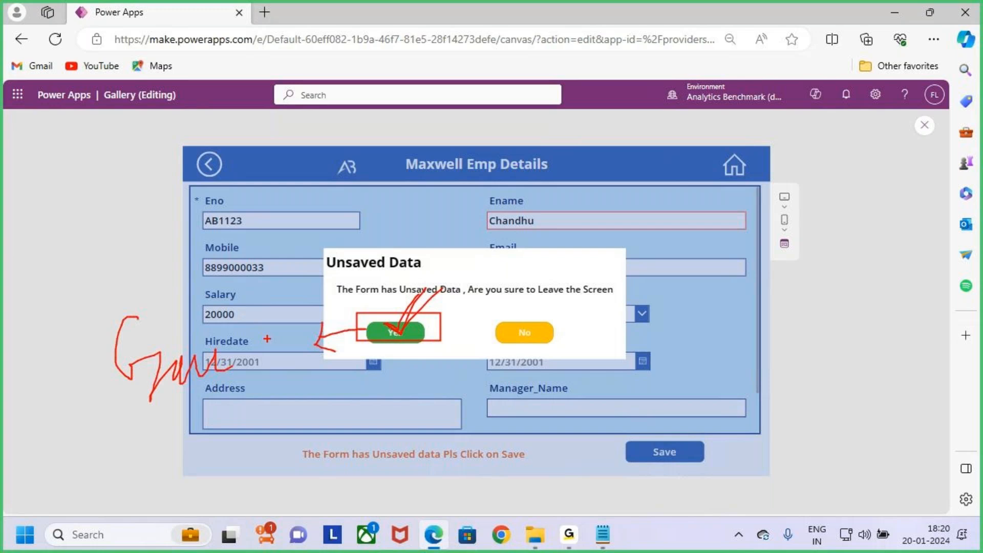
drag(524, 307, 526, 341)
drag(665, 452, 738, 389)
key(Escape)
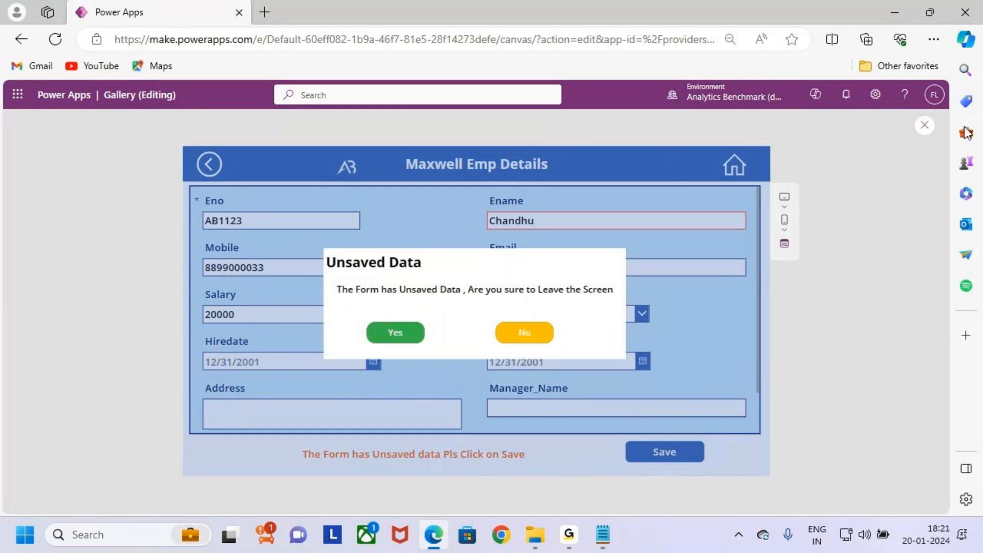
Step: Exit the preview, dismiss the tip, and show the OnSelect property of the popup's Yes button
key(Escape)
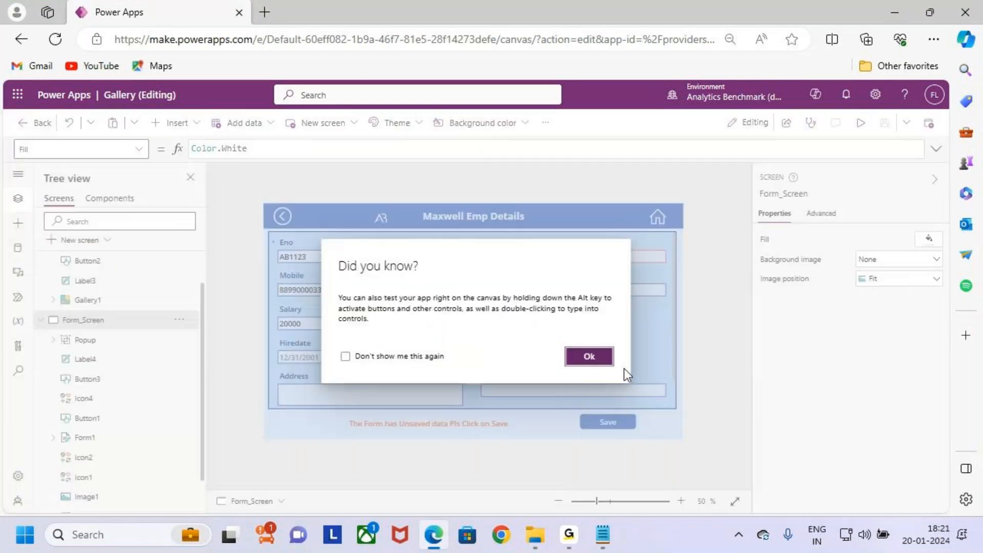
click(601, 357)
click(423, 336)
click(423, 336)
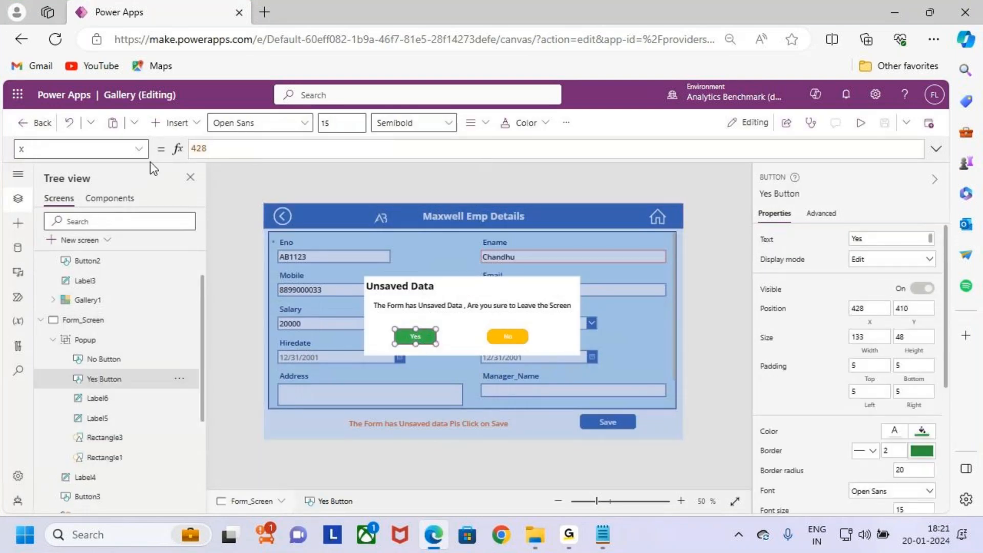
click(138, 148)
scroll(66, 307, down, 1)
scroll(61, 318, up, 3)
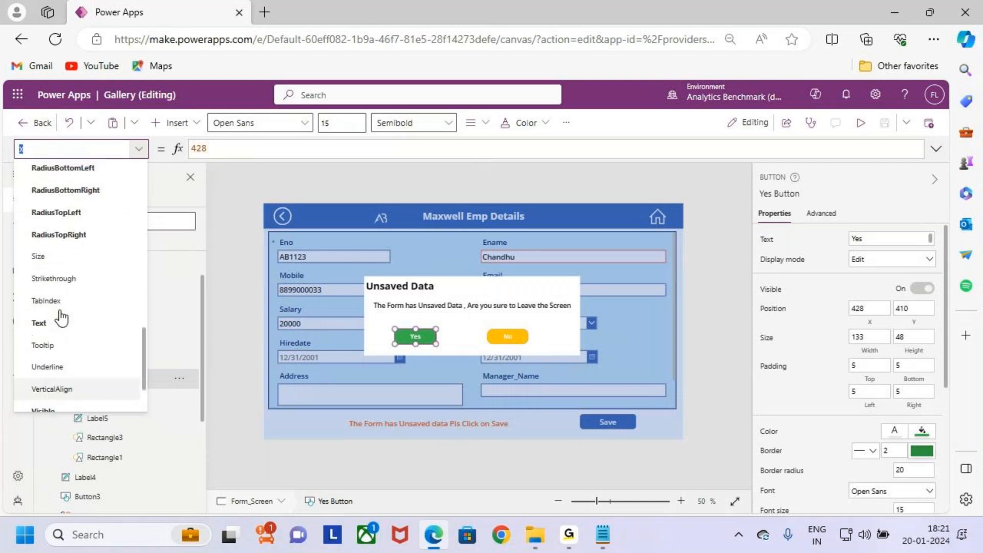
scroll(74, 300, up, 1)
scroll(73, 300, up, 3)
scroll(73, 291, up, 2)
click(79, 256)
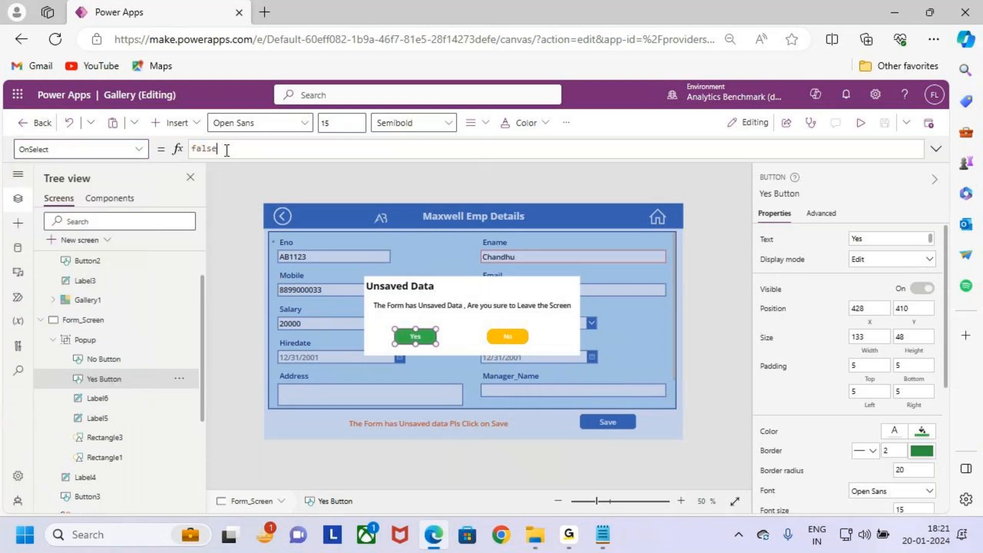
Step: Replace the Yes button's OnSelect formula with Navigate(Gallery_Screen);
double_click(227, 150)
drag(238, 150, 181, 156)
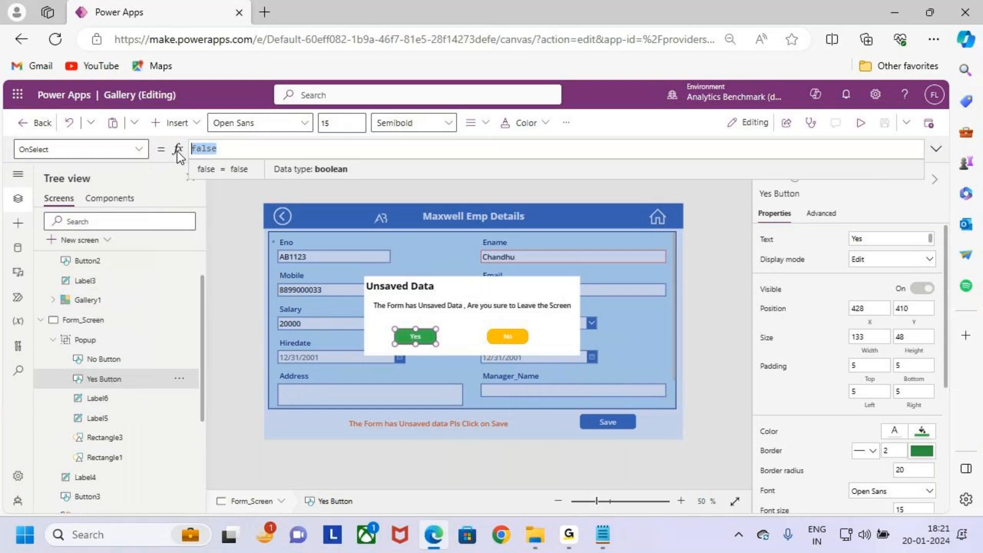
text(navi)
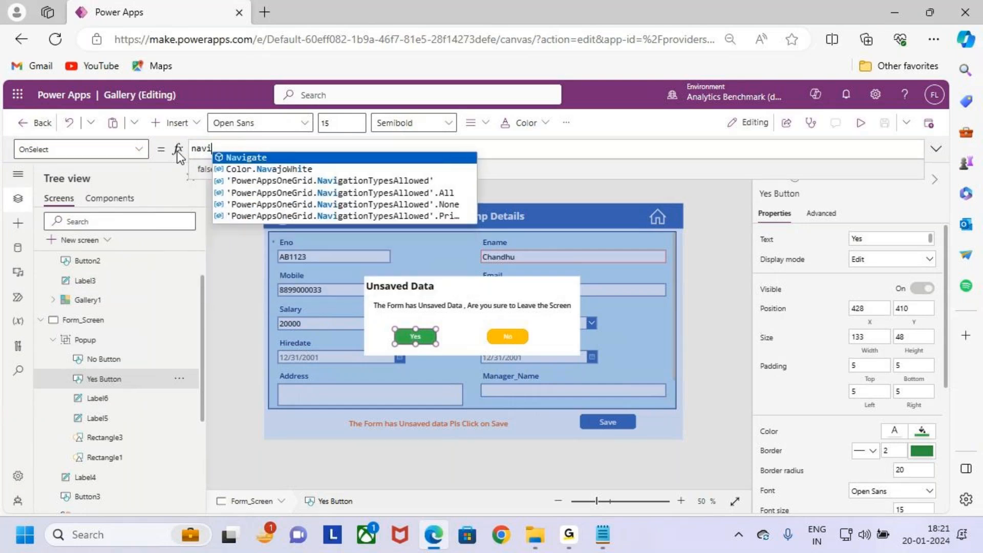
key(Tab)
text(()
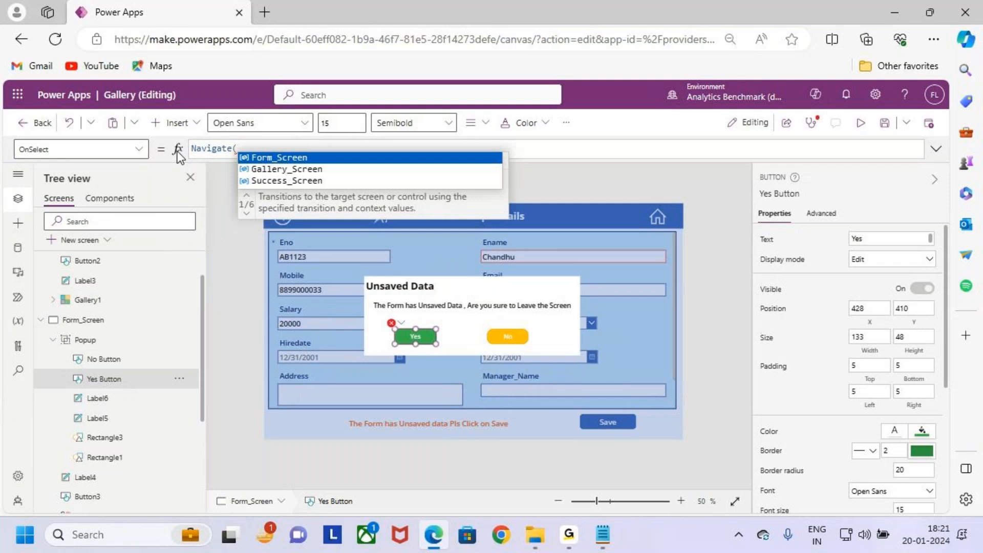
key(Down)
key(Tab)
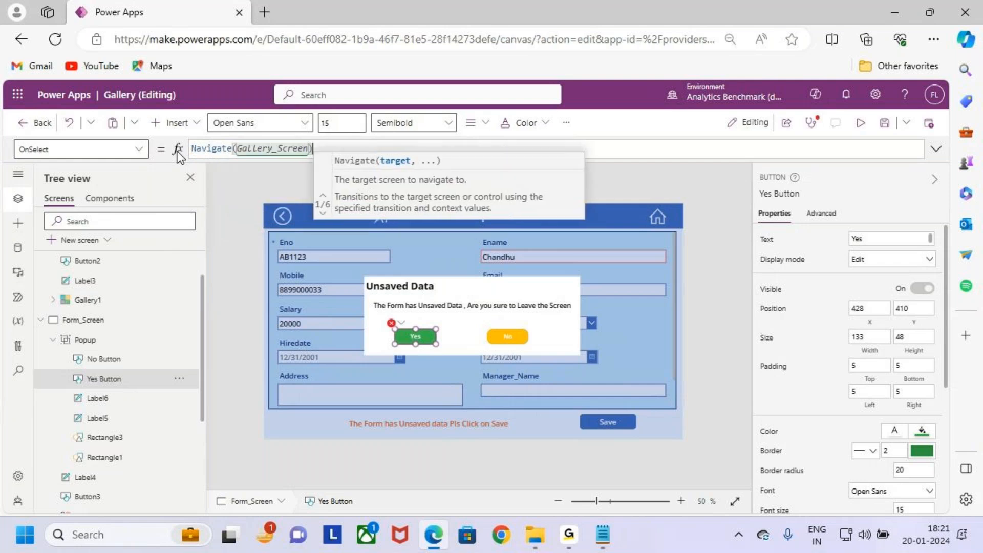
text();)
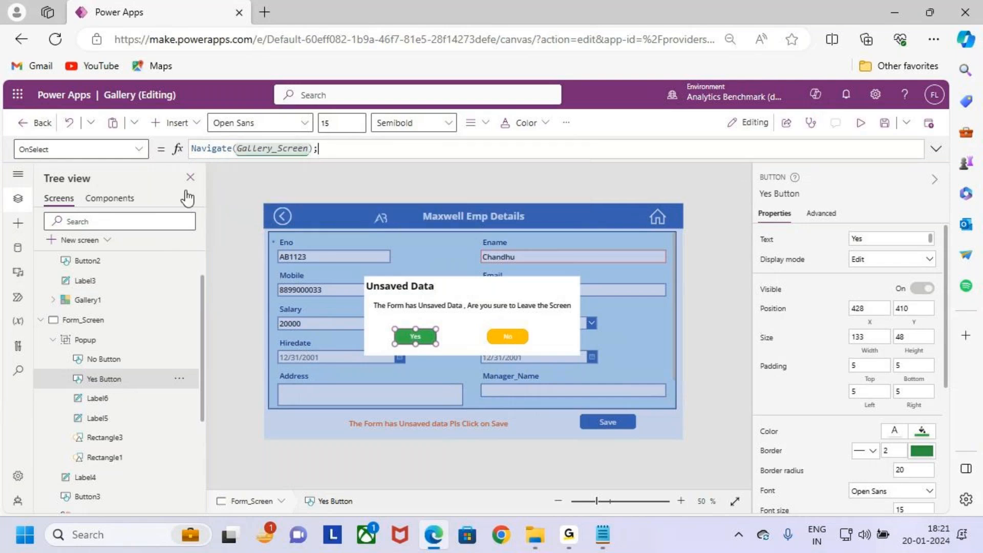
Step: Add Set(ShowvarPopup,false) on a second line of the Yes button's OnSelect formula
click(935, 150)
key(ctrl+2)
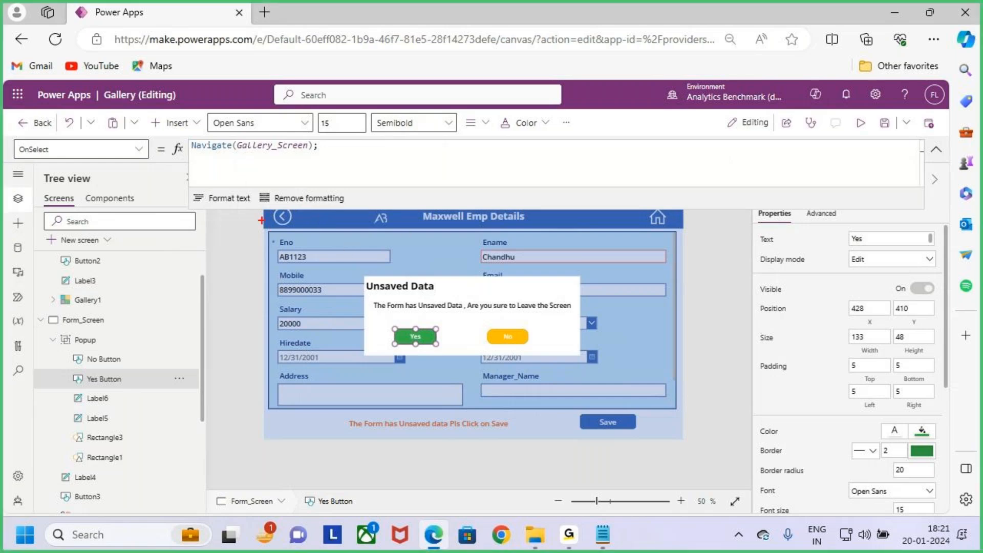
drag(261, 220, 653, 401)
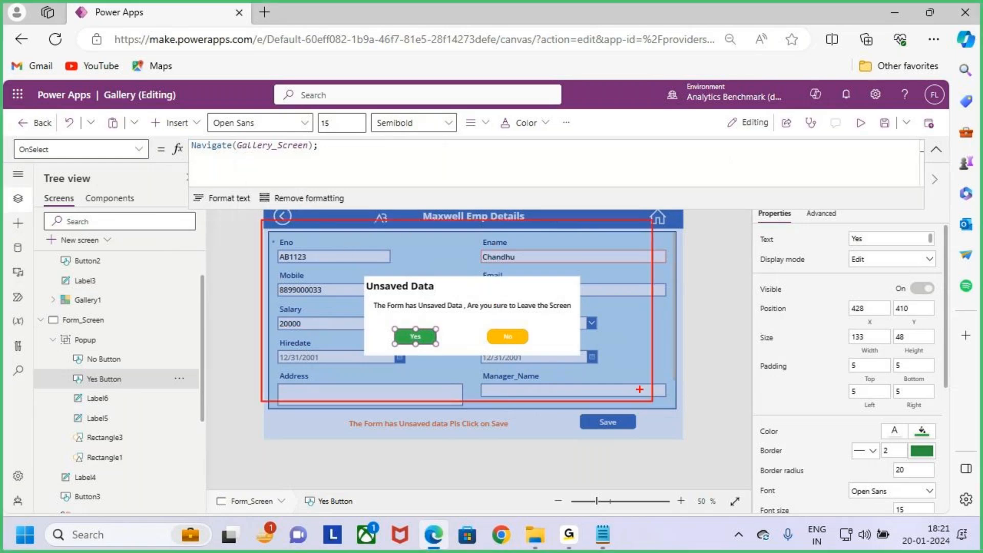
key(Escape)
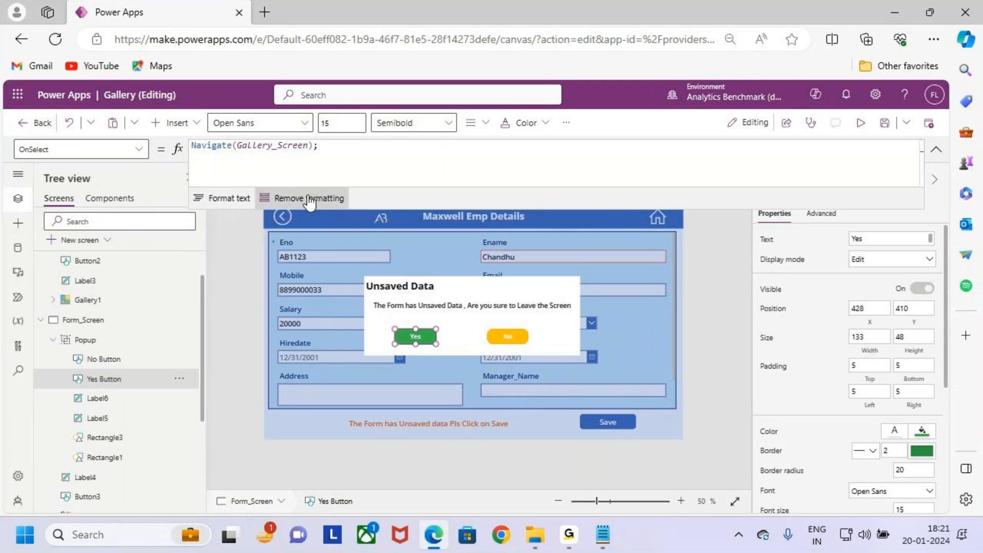
click(251, 166)
text(Set)
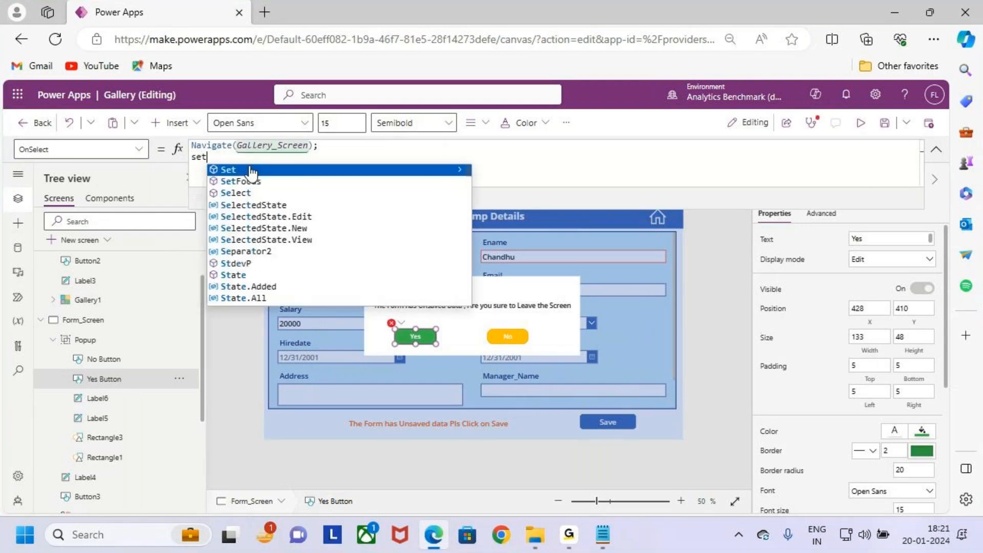
text((sho)
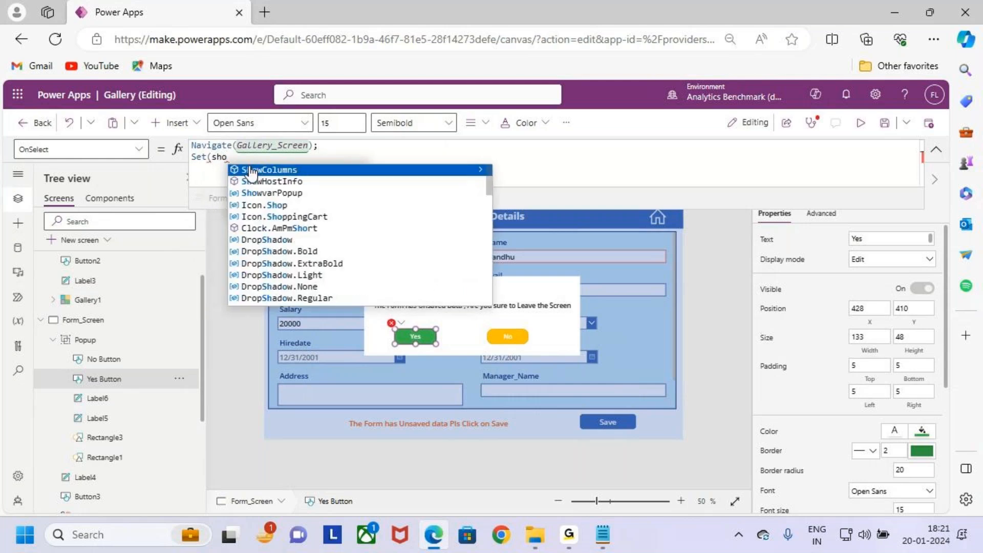
key(Down)
key(Down)
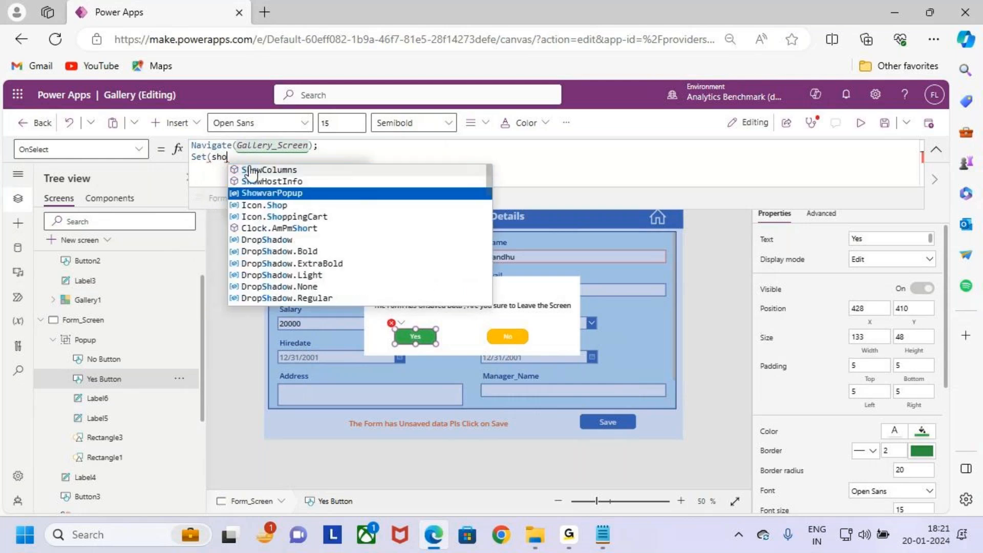
key(Tab)
text(,)
text(false)
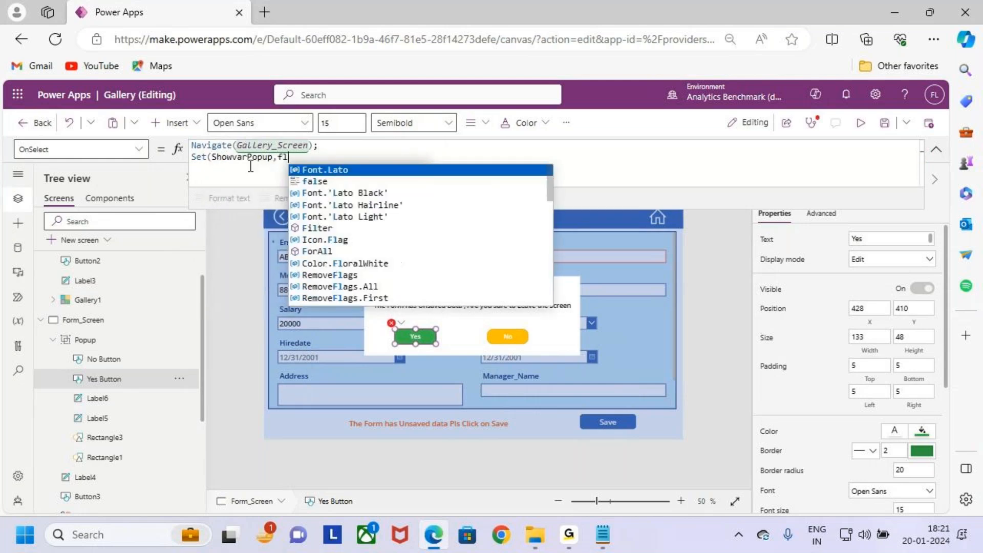
text())
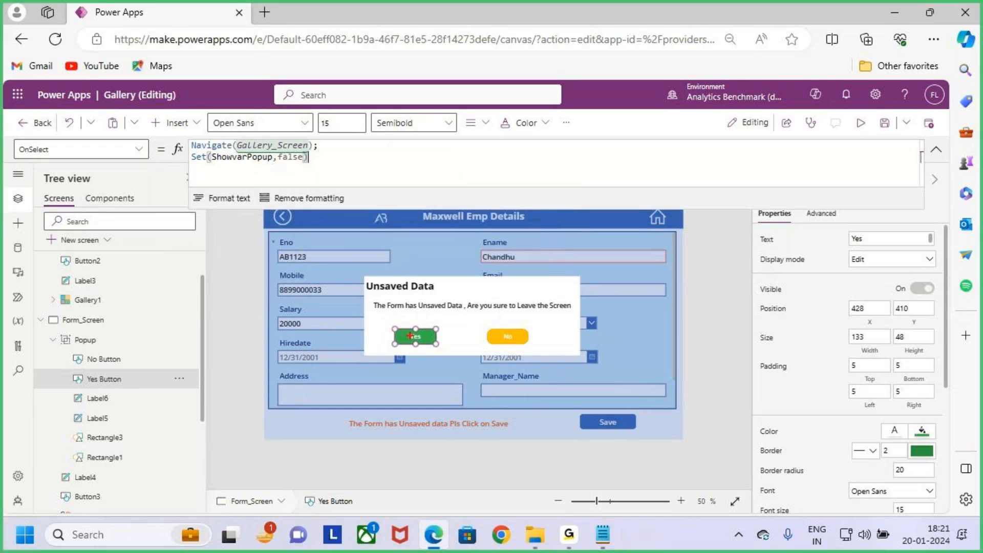
drag(412, 333, 435, 312)
drag(326, 144, 347, 134)
drag(238, 165, 265, 163)
mouse_move(290, 241)
mouse_down()
mouse_move(311, 267)
mouse_move(625, 397)
mouse_up()
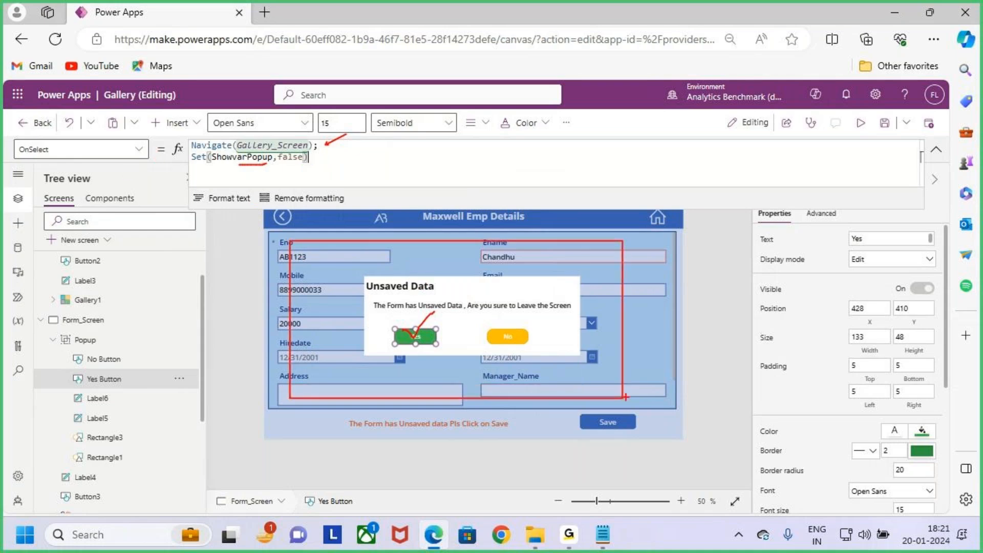
key(Escape)
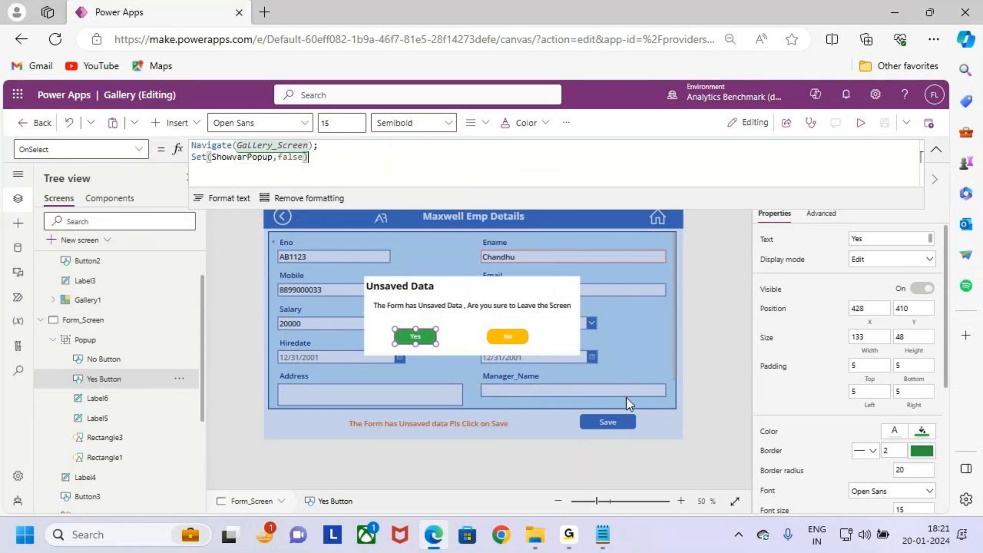
Step: Select the popup's No button and show its OnSelect property
click(515, 339)
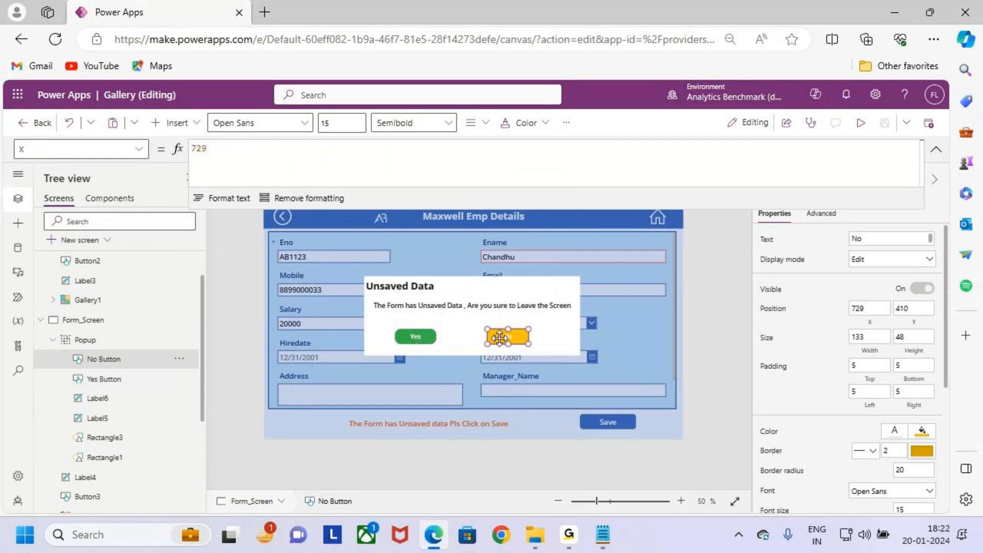
click(138, 149)
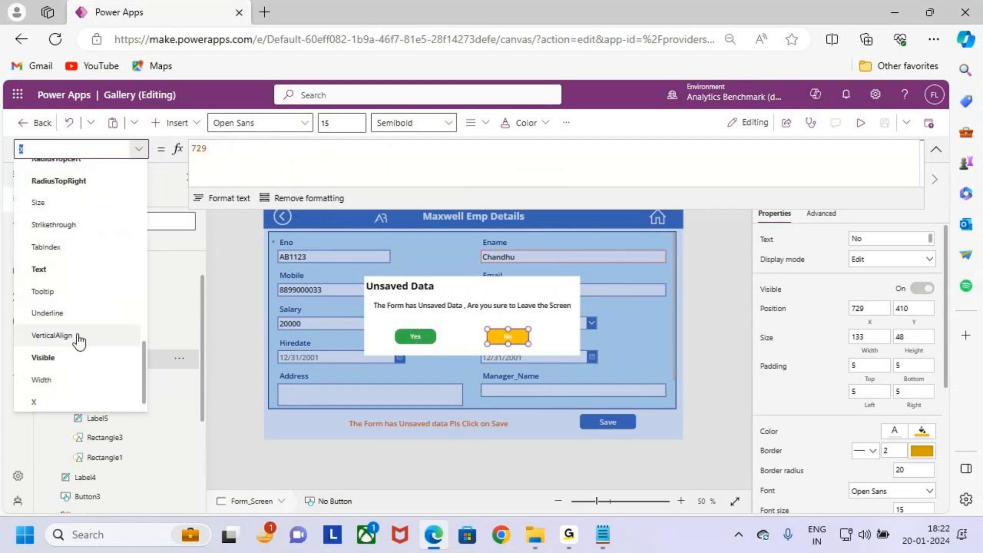
scroll(62, 264, up, 1)
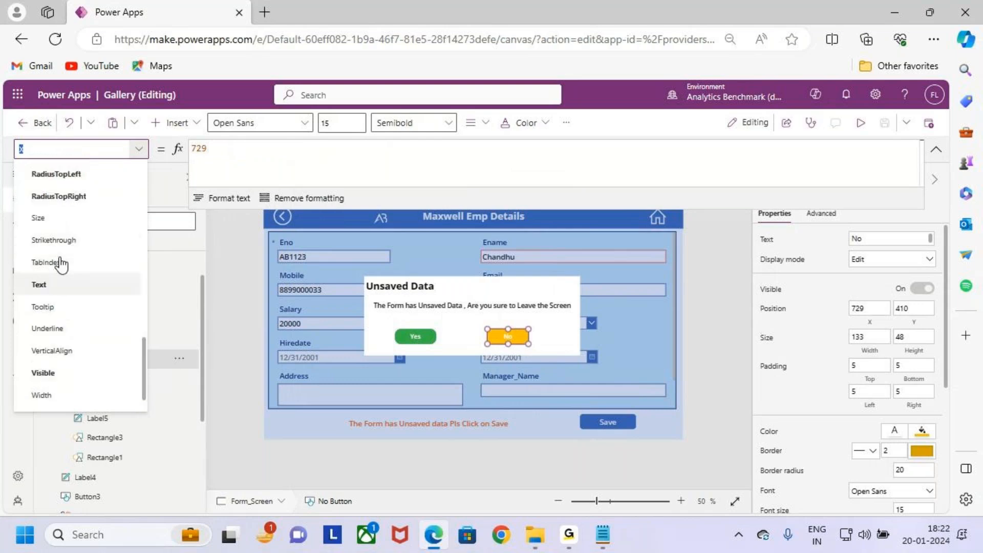
scroll(66, 256, up, 6)
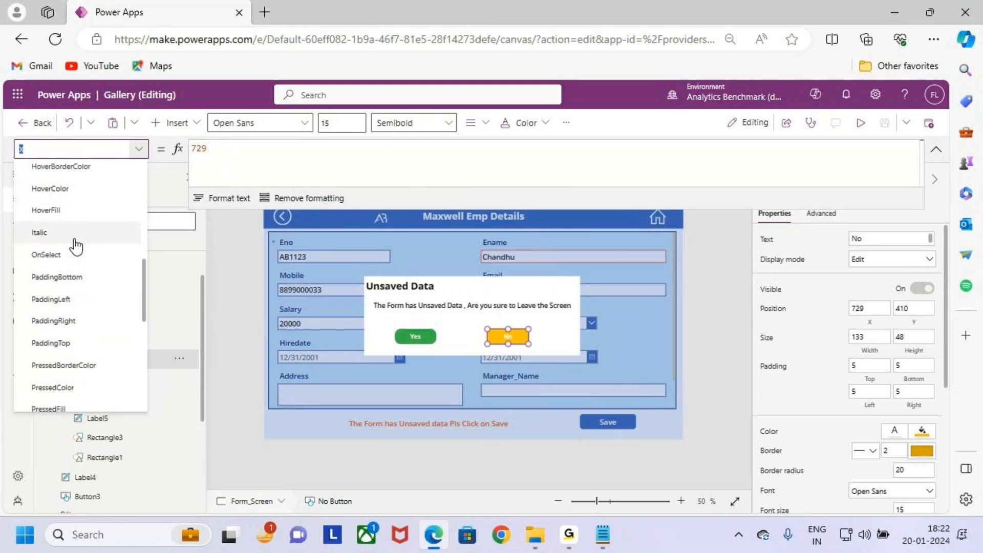
click(76, 254)
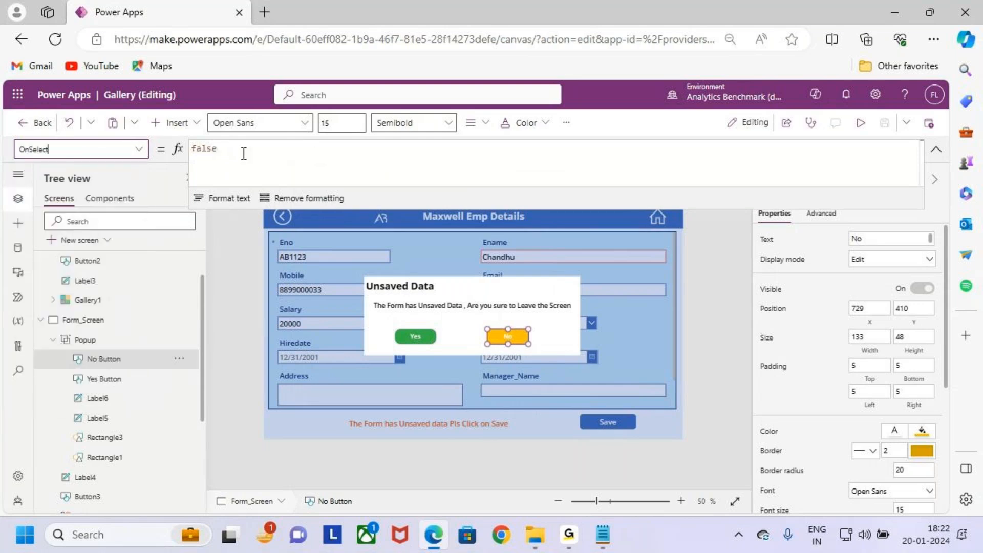
Step: Replace the No button's OnSelect formula with Set(ShowvarPopup,false)
drag(244, 154, 169, 152)
text(set)
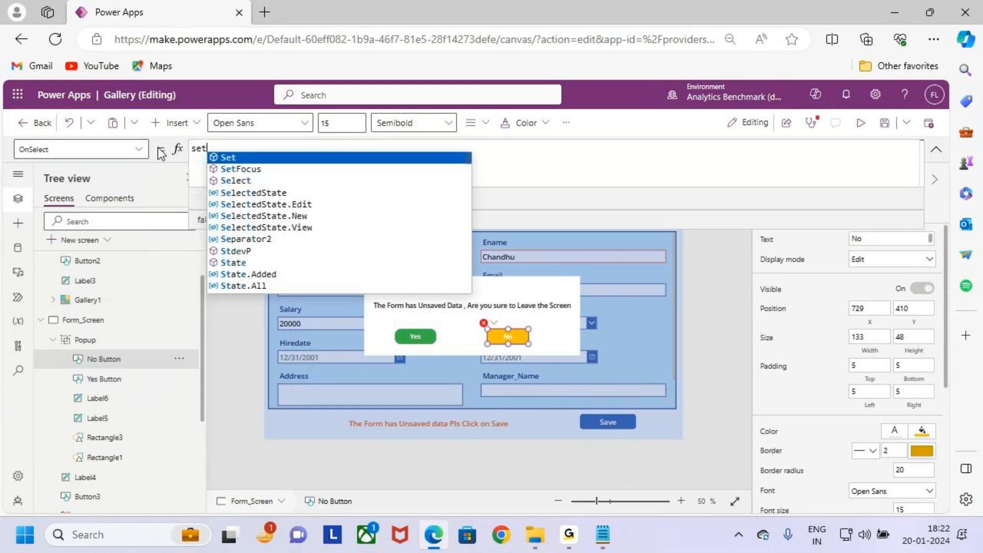
key(Tab)
text(()
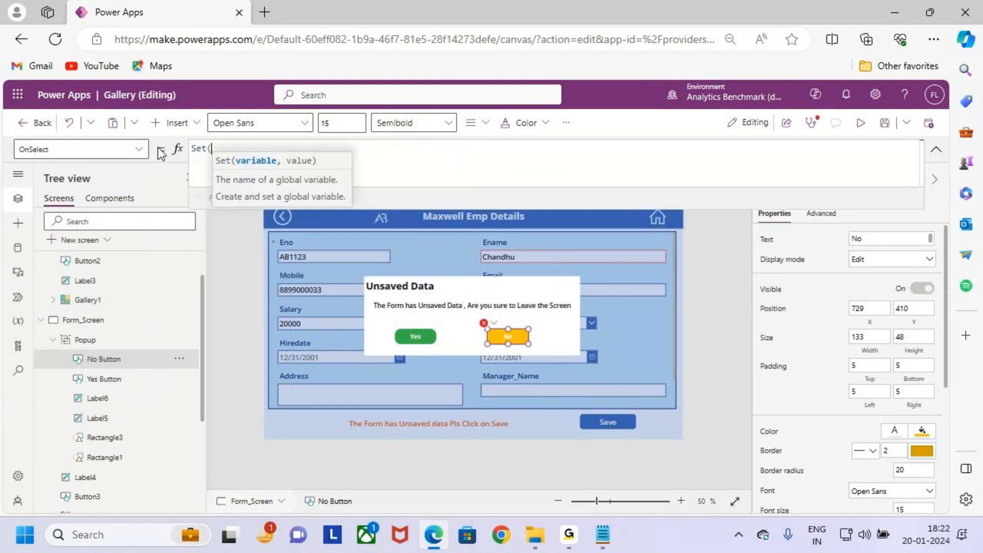
text(ShowColumns)
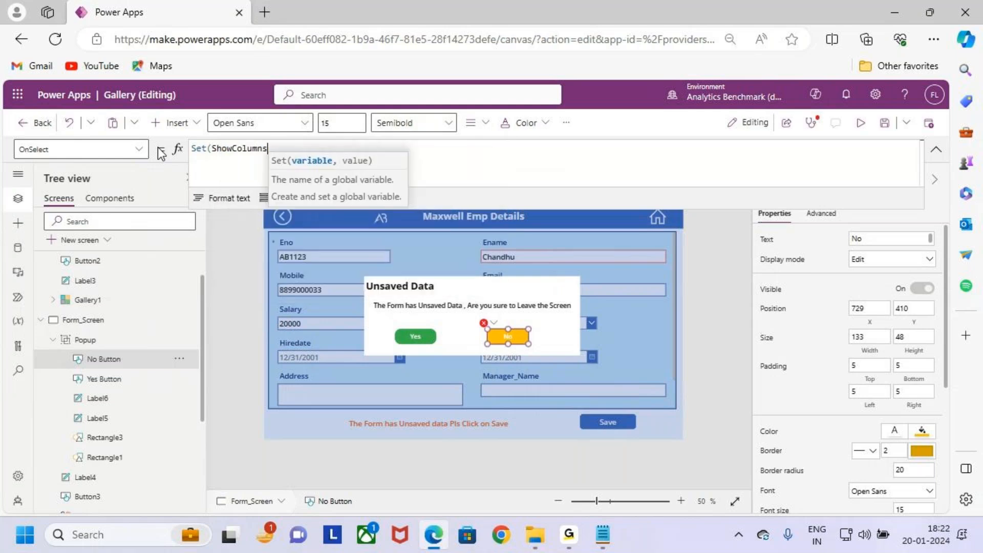
key(BackSpace)
key(BackSpace)
key(BackSpace)
key(BackSpace)
key(BackSpace)
key(BackSpace)
key(BackSpace)
text(v)
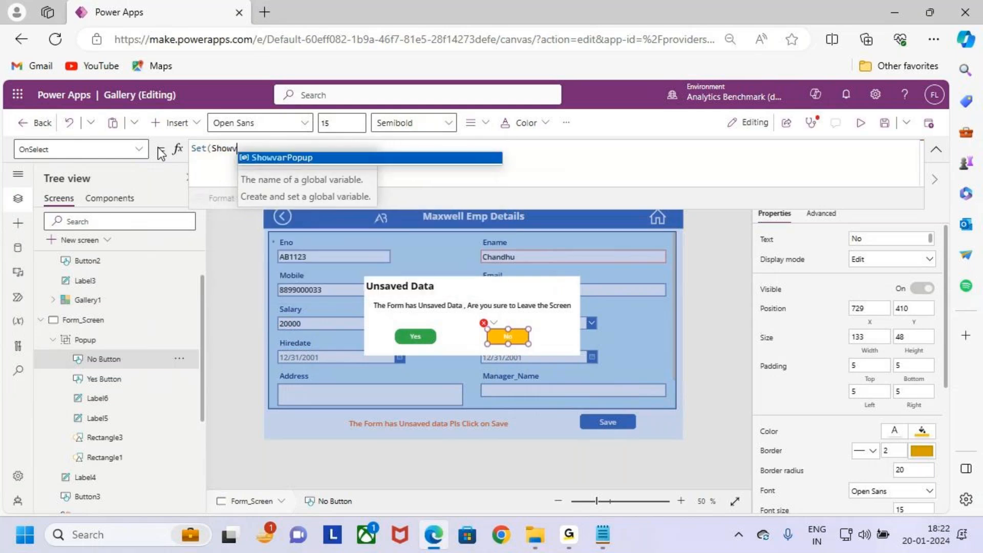
text(arPopup,fla)
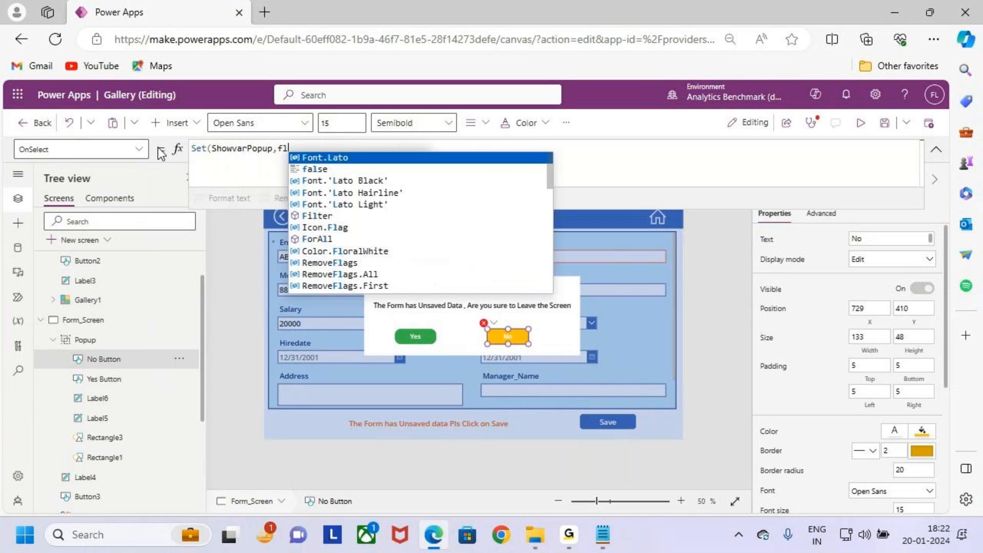
key(Caps_Lock)
text(SE)
key(Tab)
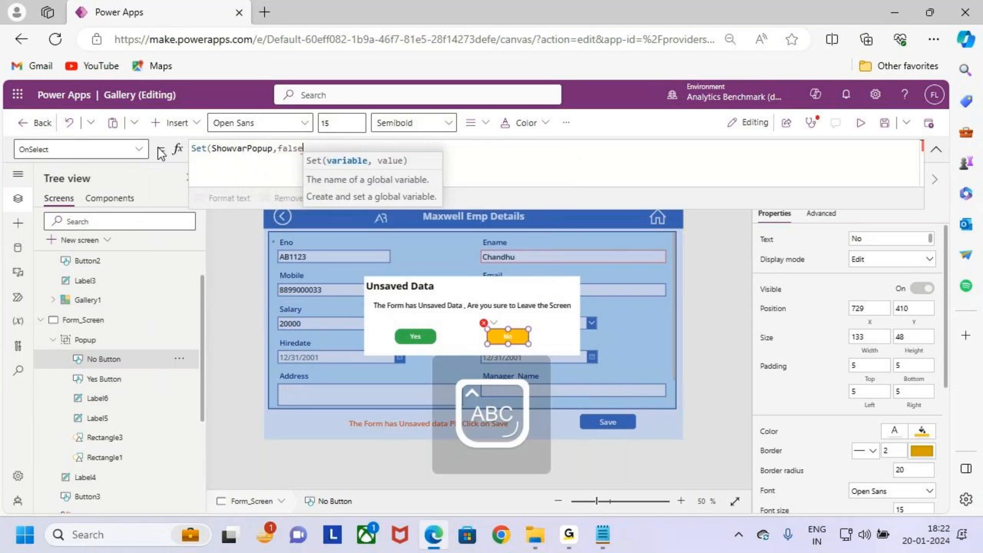
text())
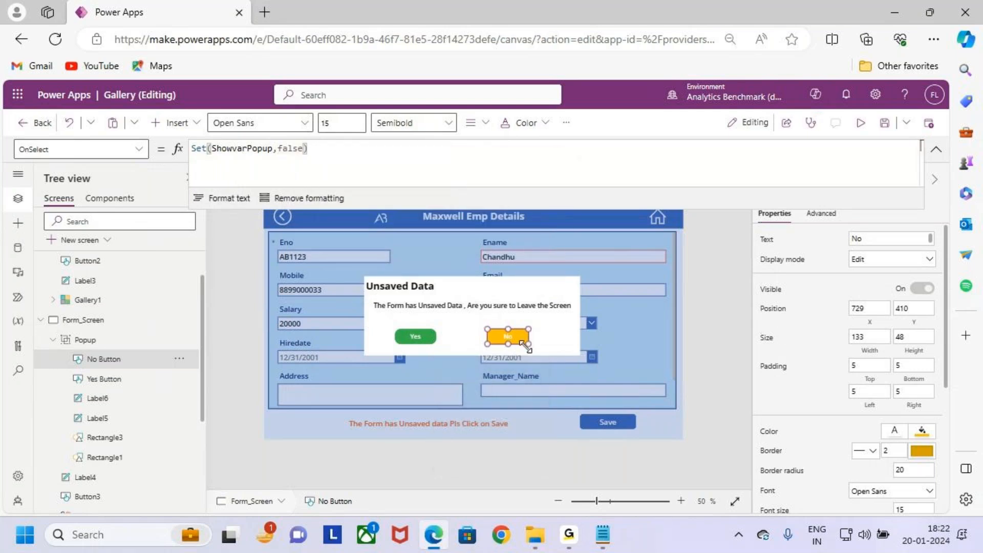
drag(200, 165, 244, 162)
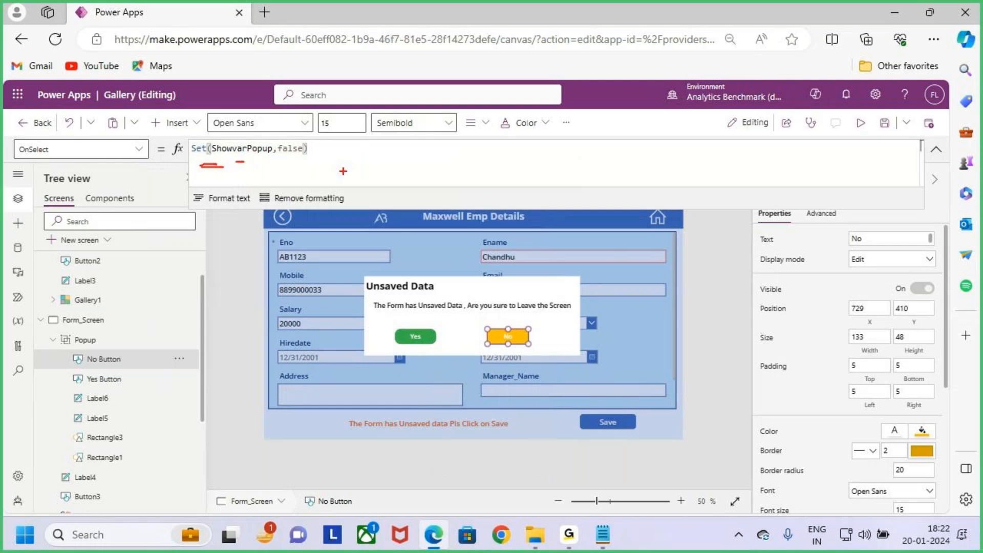
mouse_move(288, 242)
mouse_down()
mouse_move(623, 388)
mouse_move(652, 443)
mouse_move(677, 348)
mouse_up()
key(Escape)
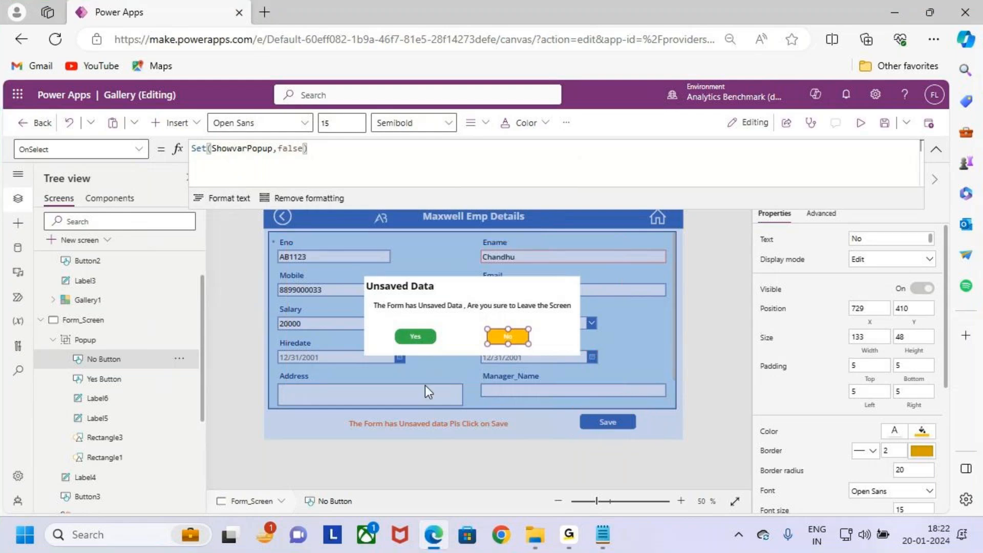
Step: Preview the form screen and answer Yes in the Unsaved Data popup to test its return to the gallery
click(888, 132)
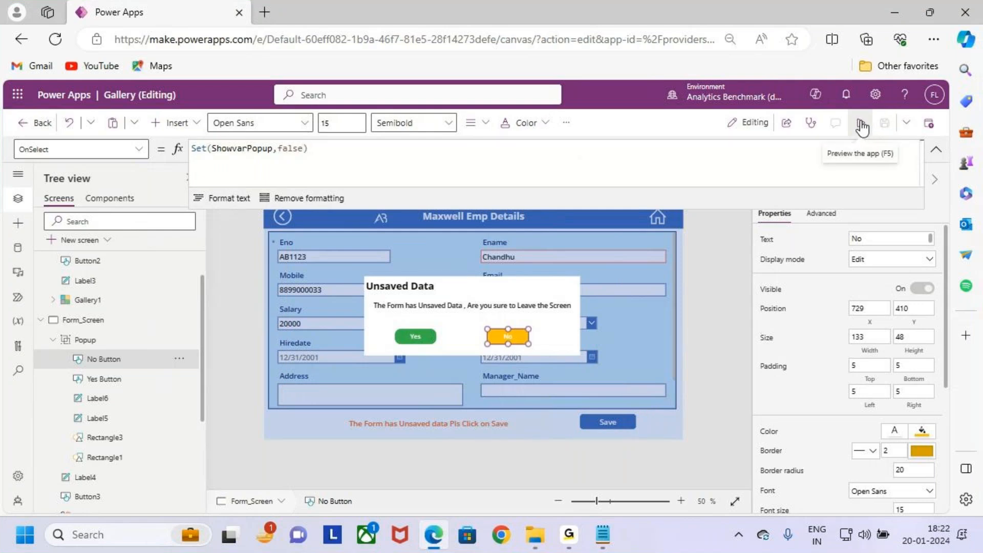
click(862, 128)
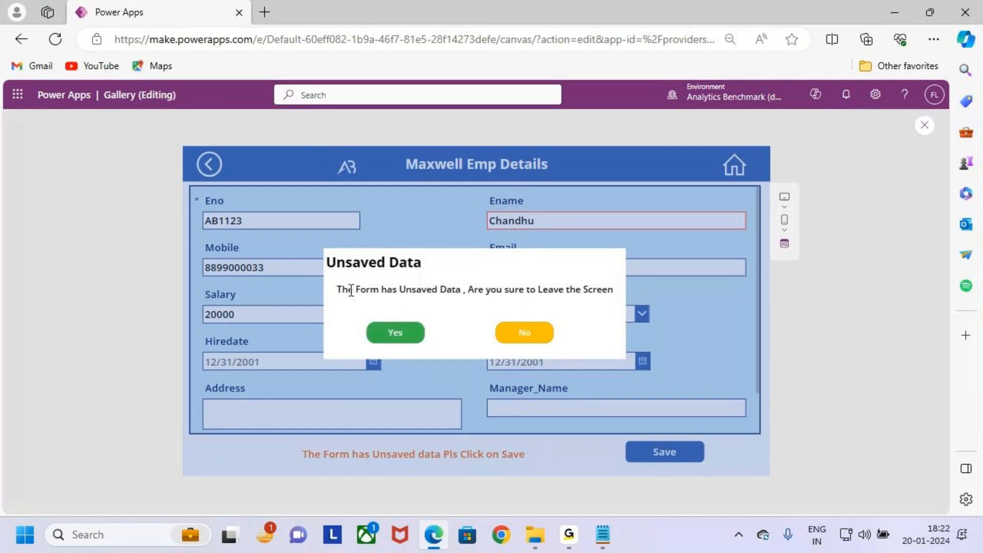
key(ctrl+2)
drag(523, 211, 612, 152)
drag(398, 297, 458, 297)
drag(527, 301, 601, 295)
drag(356, 321, 447, 358)
key(Escape)
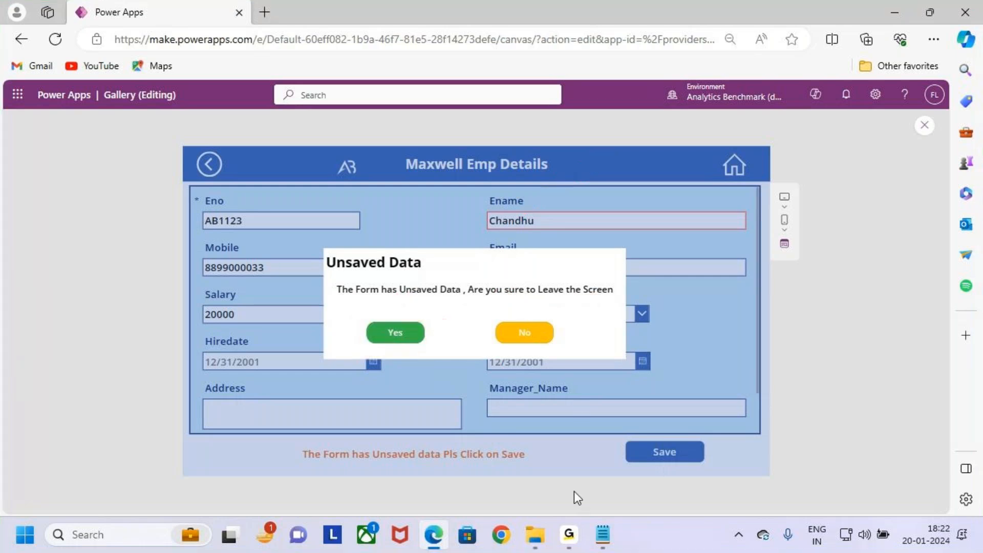
click(397, 336)
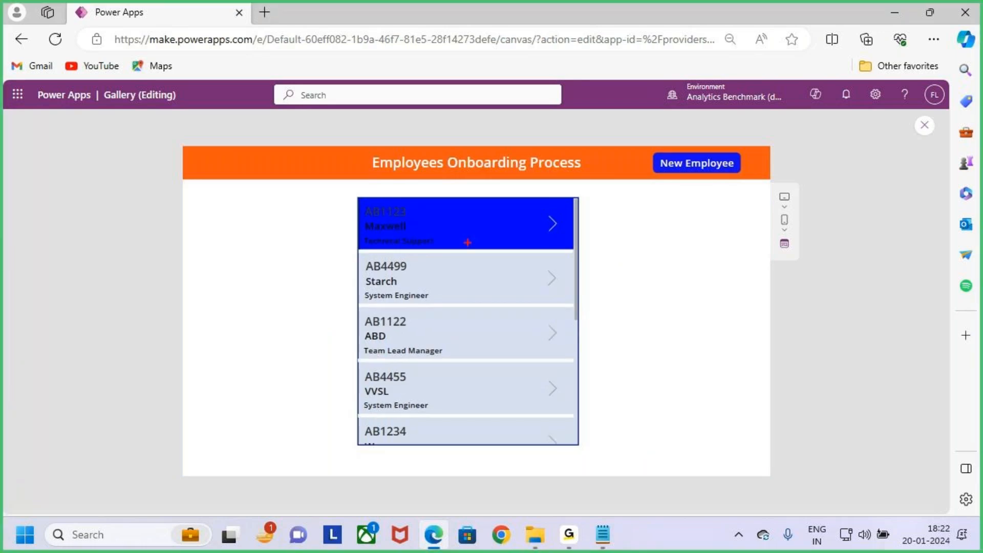
mouse_move(353, 208)
mouse_down()
mouse_move(546, 417)
mouse_move(577, 433)
mouse_move(640, 238)
mouse_up()
key(Escape)
Step: Exit the preview, dismiss the tip, and show Form_Screen in the editor with the formula bar collapsed
click(924, 125)
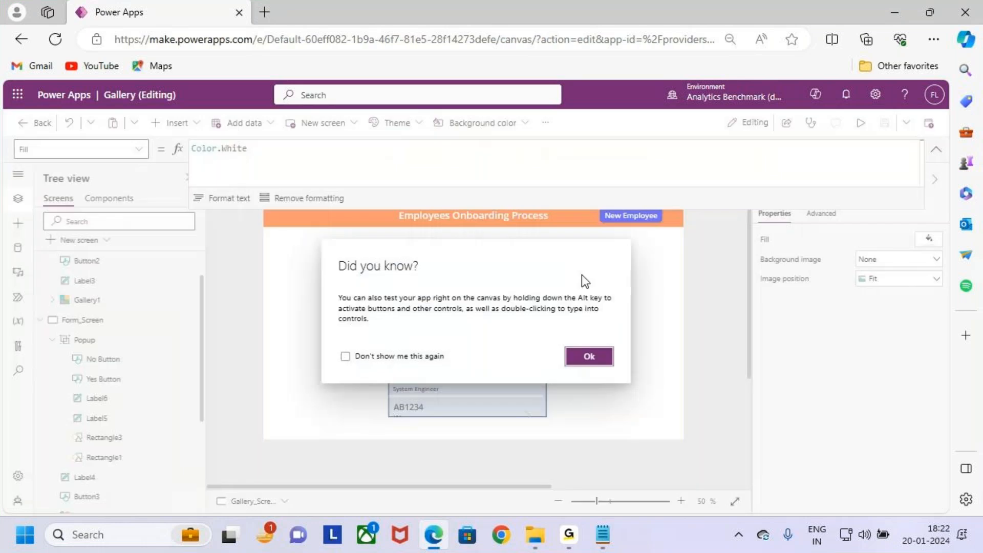
click(587, 354)
click(82, 323)
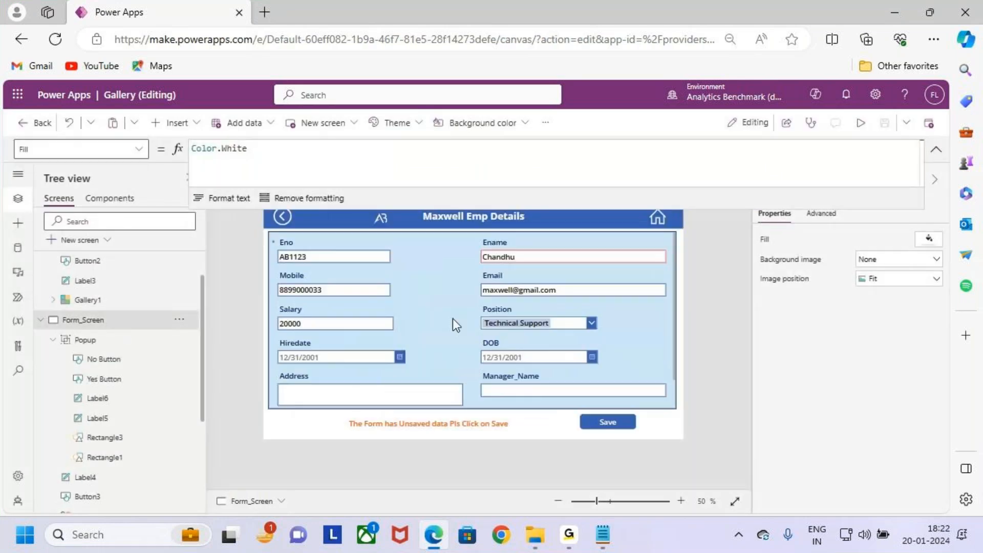
click(936, 149)
key(ctrl+2)
drag(322, 235, 591, 348)
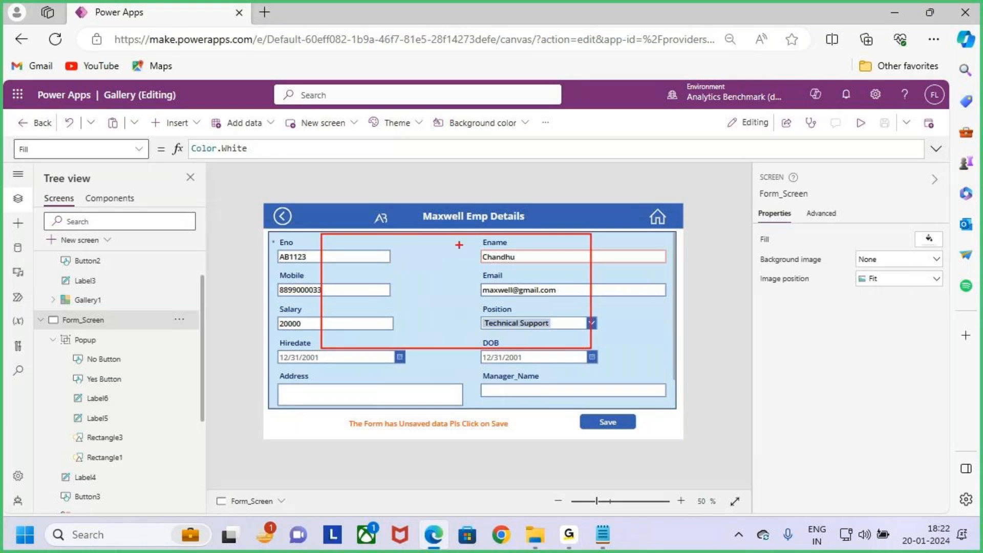
key(Escape)
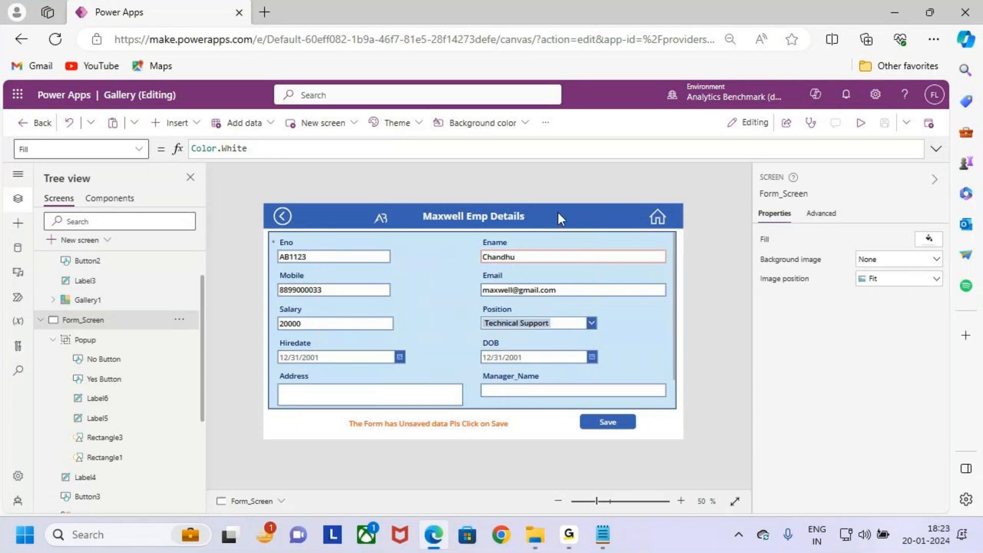
Step: Preview the app, return from the form to the gallery, and open the second employee's record
click(861, 124)
click(734, 167)
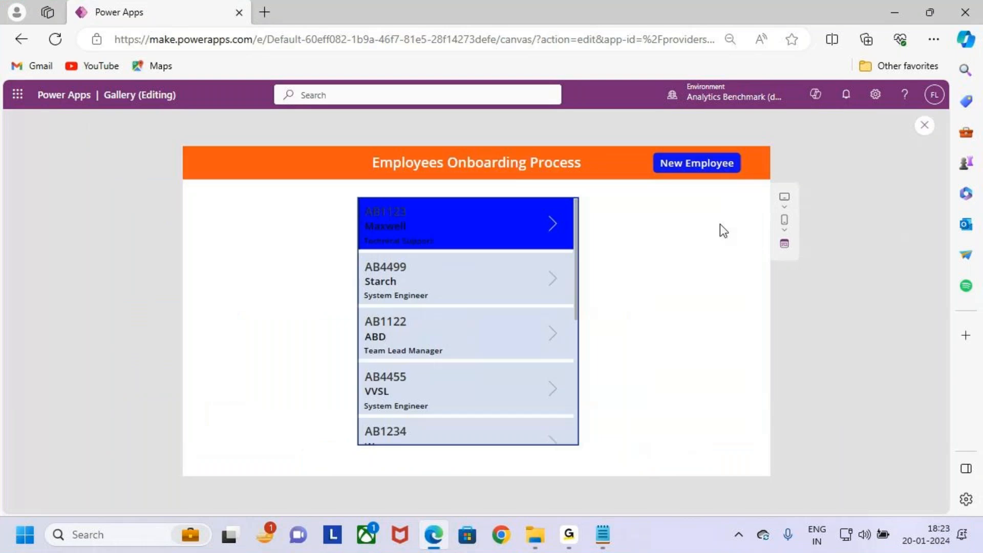
click(555, 287)
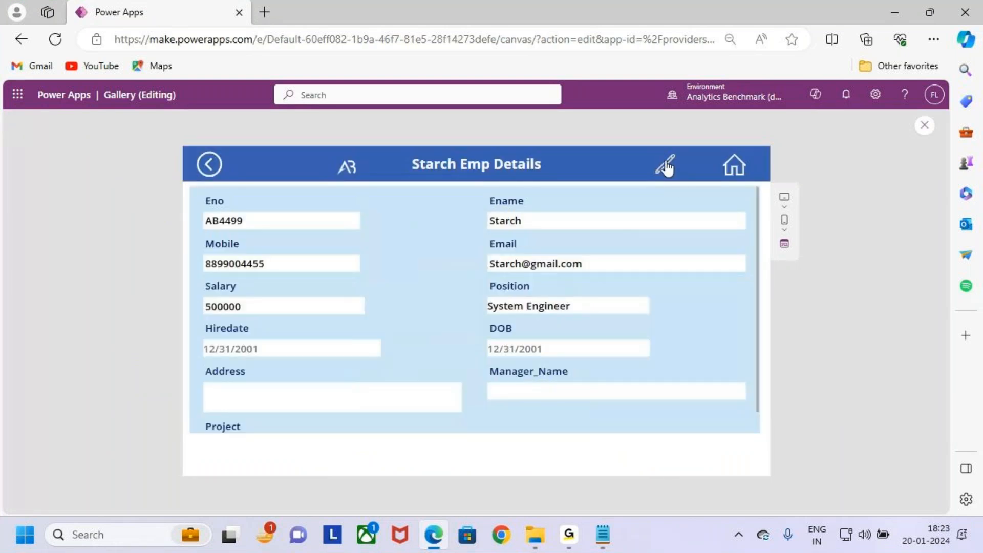
Step: Put the employee record into edit mode and replace the Ename value with a different employee name
click(665, 164)
drag(553, 226, 407, 226)
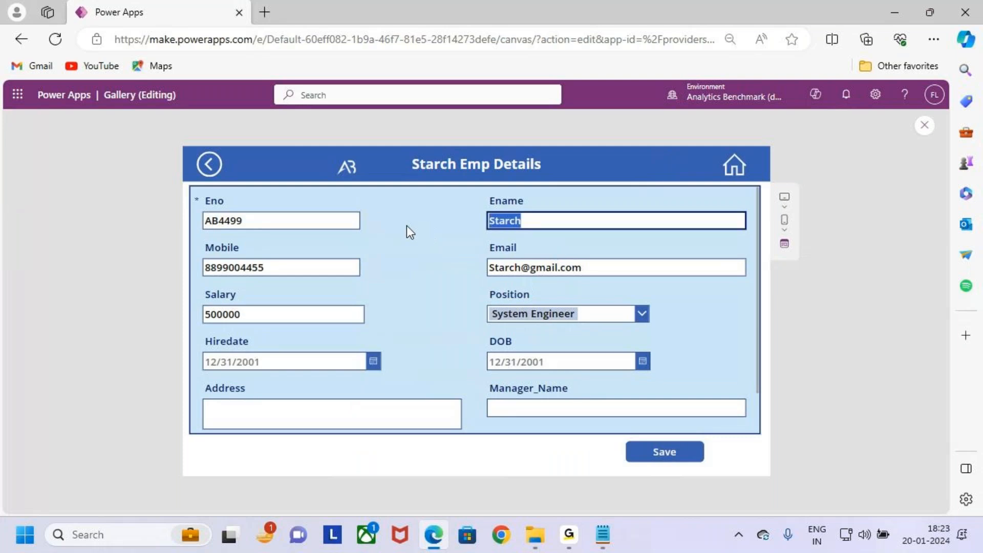
key(Caps_Lock)
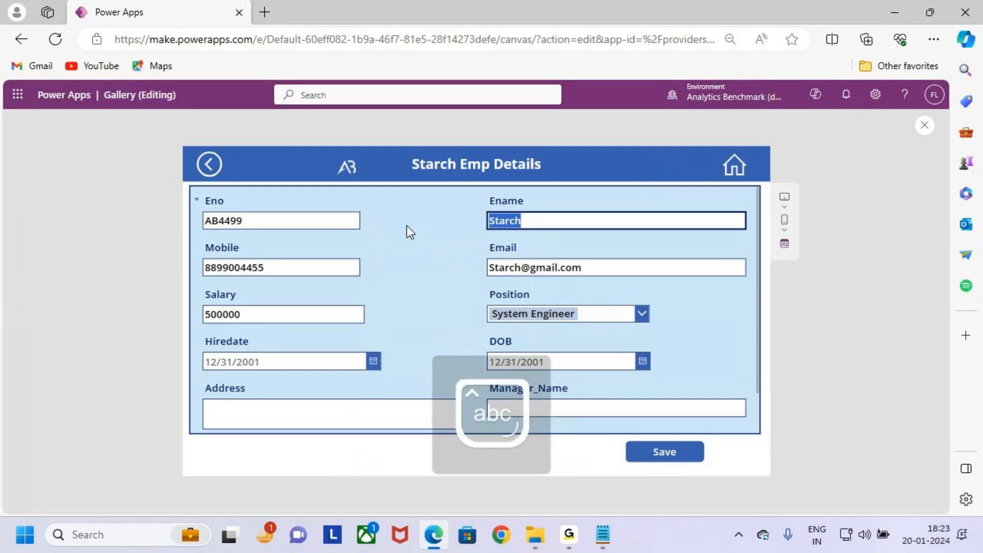
text(Chandhu)
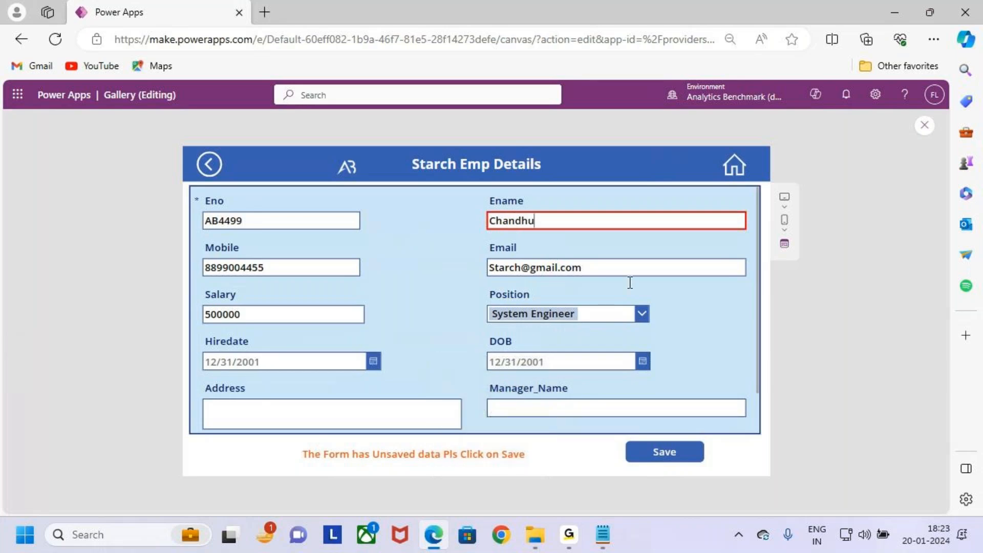
key(ctrl+2)
mouse_move(653, 449)
mouse_down()
mouse_move(674, 470)
mouse_move(699, 426)
mouse_up()
key(Escape)
Step: Try to go back from the unsaved form and answer No in the Unsaved Data popup to test staying on it
click(209, 169)
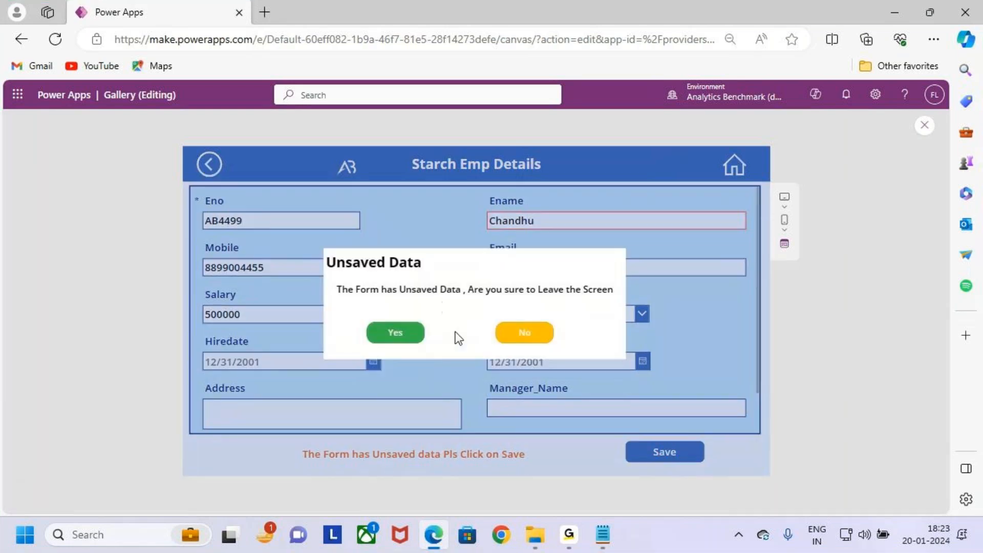
key(ctrl+2)
drag(392, 336, 424, 291)
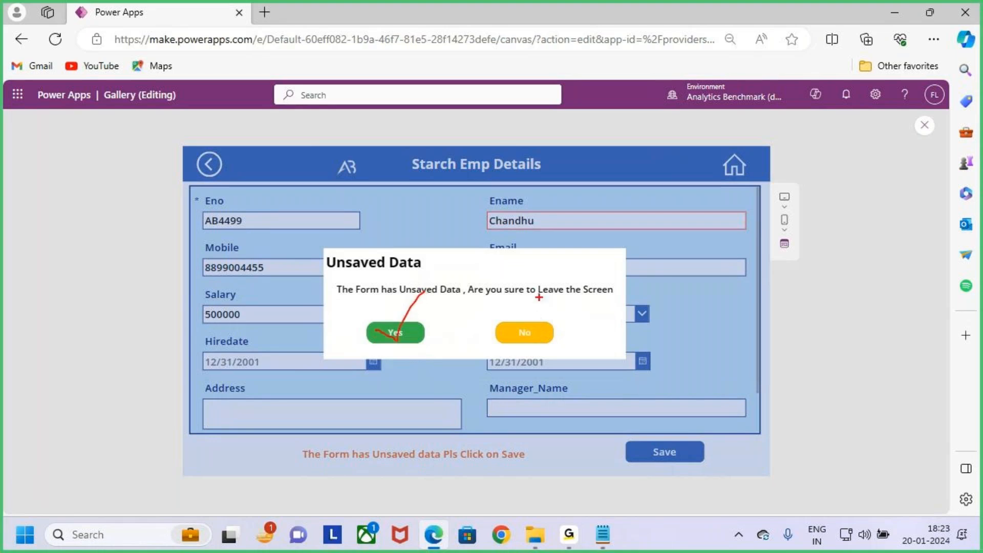
mouse_move(494, 319)
mouse_down()
mouse_move(552, 347)
mouse_move(563, 286)
mouse_up()
key(Escape)
click(532, 334)
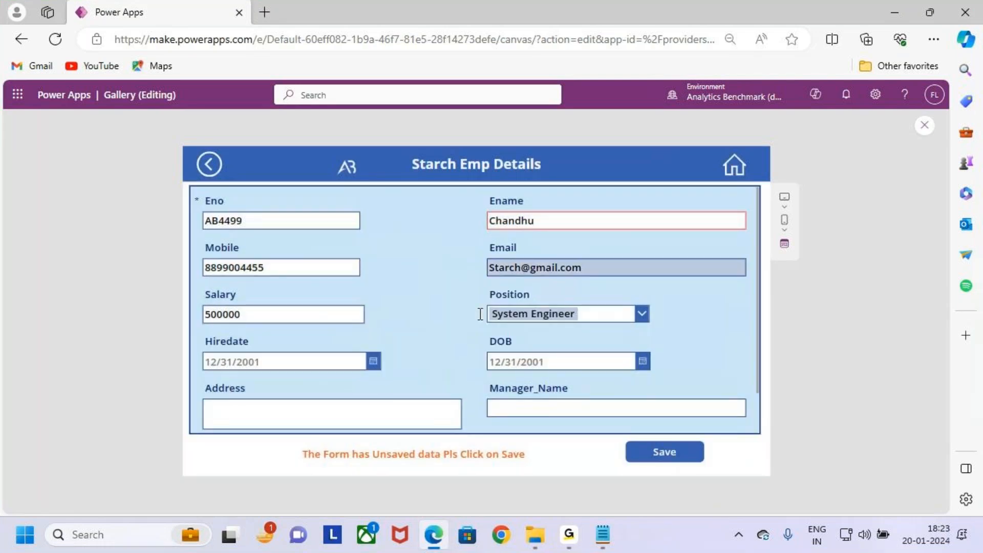
Step: Save the edited employee record and return to the home gallery to check the updated entry
click(681, 455)
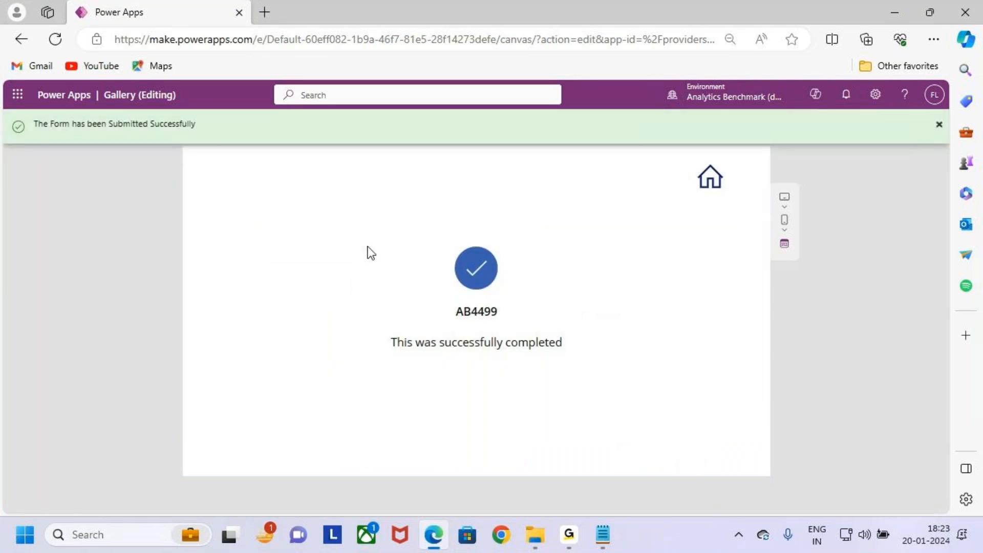
drag(379, 239, 640, 390)
click(707, 188)
key(ctrl+2)
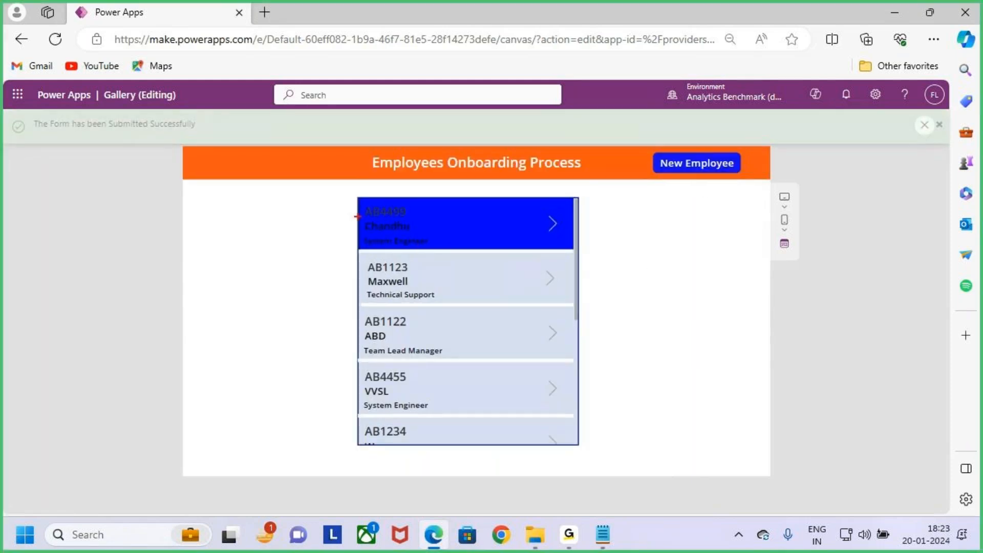
mouse_move(355, 202)
mouse_down()
mouse_move(445, 235)
mouse_move(577, 251)
mouse_up()
drag(436, 169, 436, 207)
drag(424, 198, 470, 190)
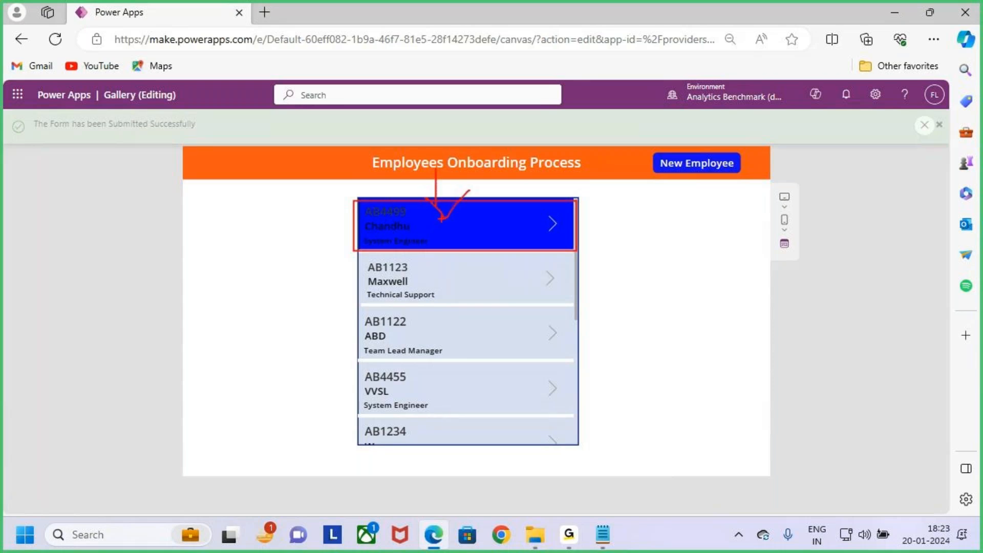
drag(367, 234, 401, 234)
key(Escape)
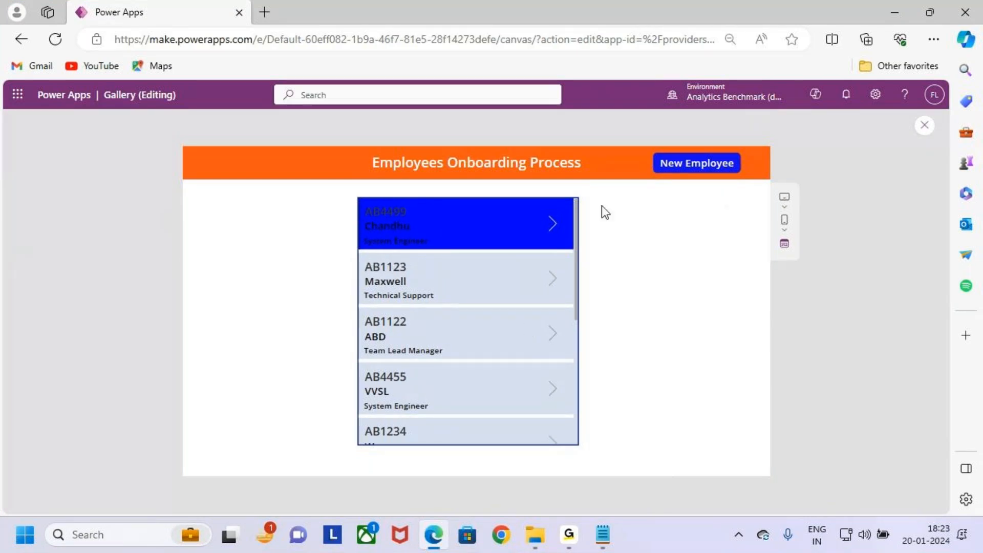
Step: Open the first gallery employee's record for editing and delete the last character of the Eno value
click(553, 230)
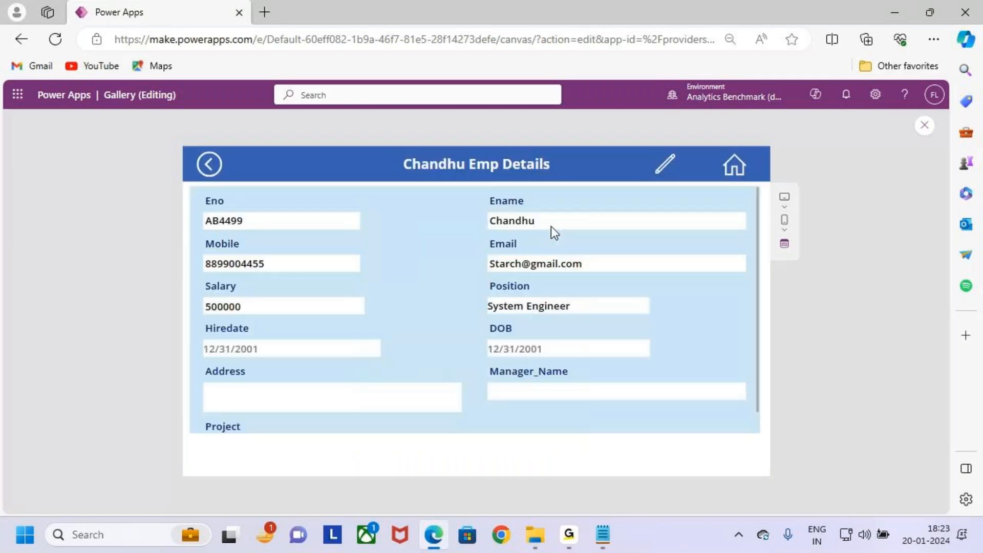
click(659, 167)
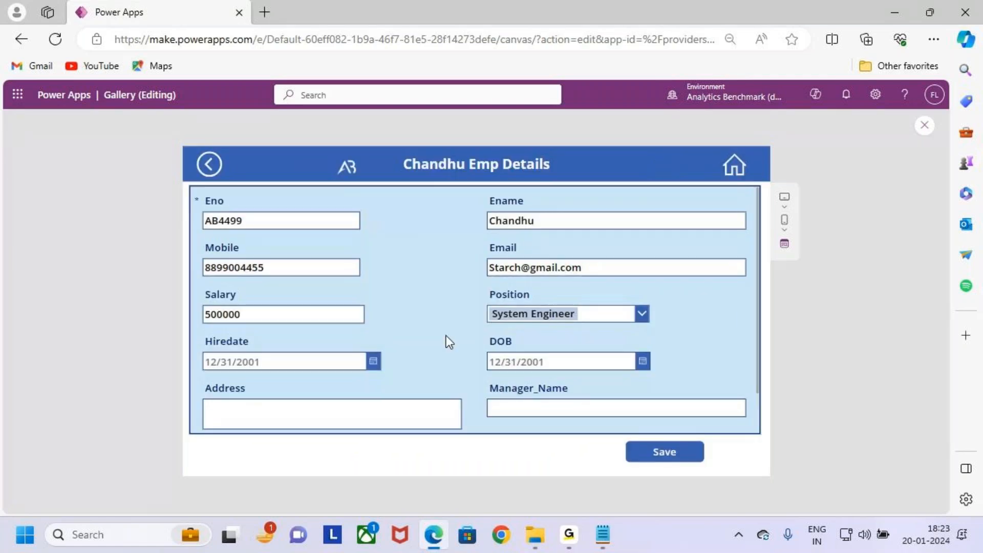
click(256, 220)
key(BackSpace)
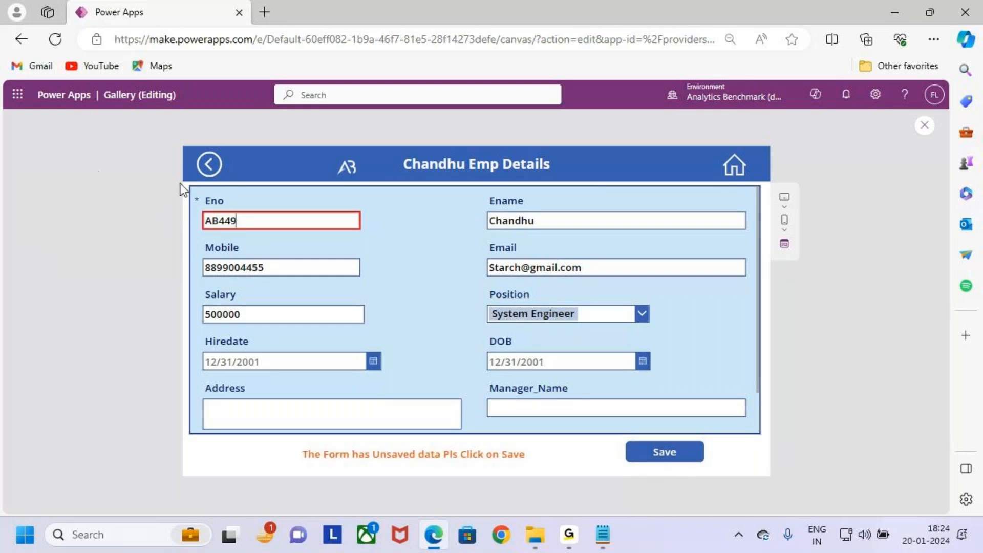
Step: Go back from the unsaved form, answer Yes in the Unsaved Data popup, and exit the preview to Gallery_Screen
click(208, 165)
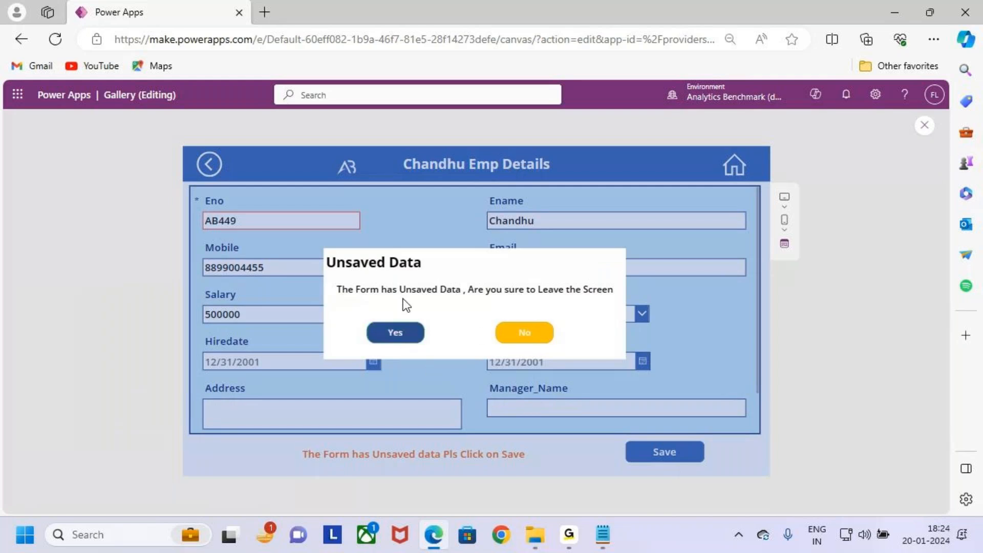
click(397, 334)
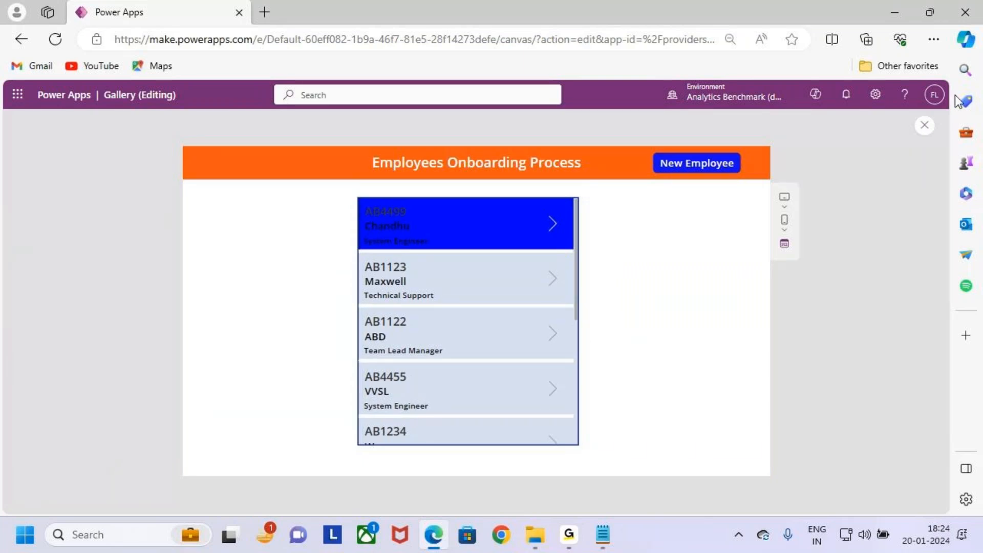
click(927, 126)
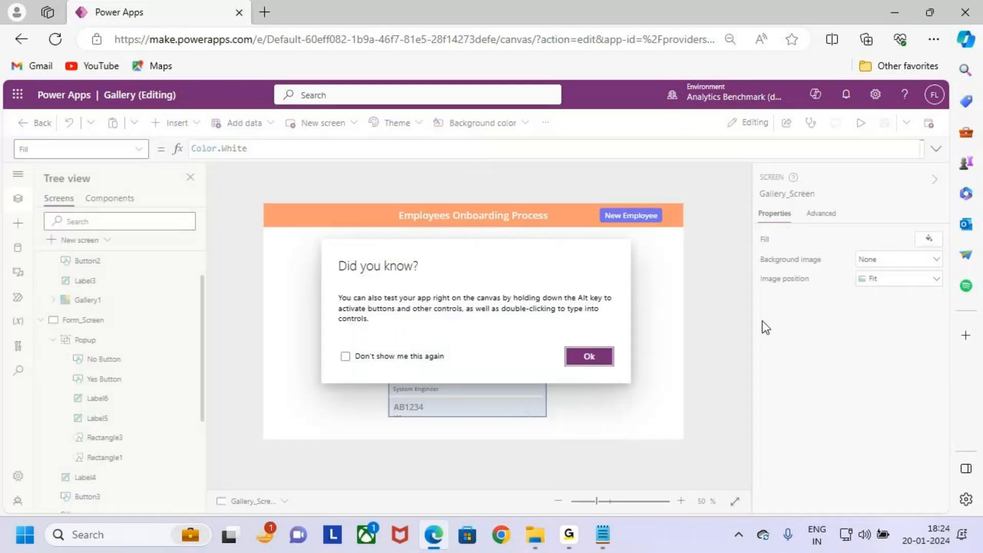
click(588, 357)
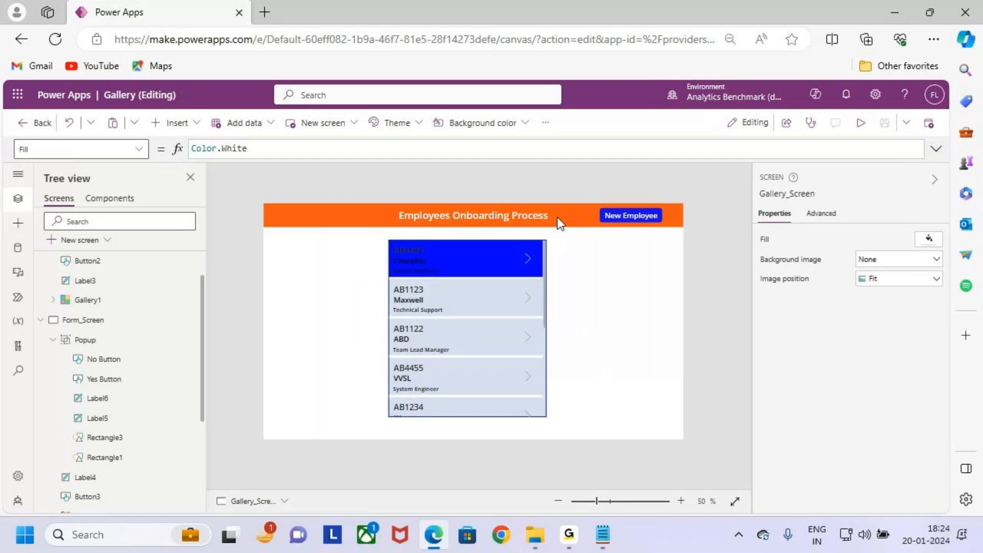
scroll(621, 335, up, 2)
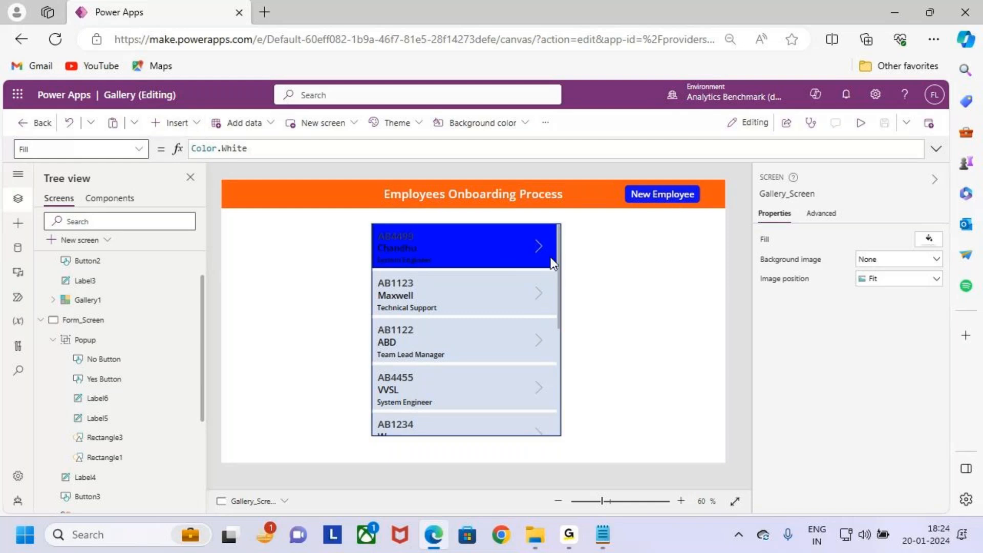
click(193, 124)
text(delete)
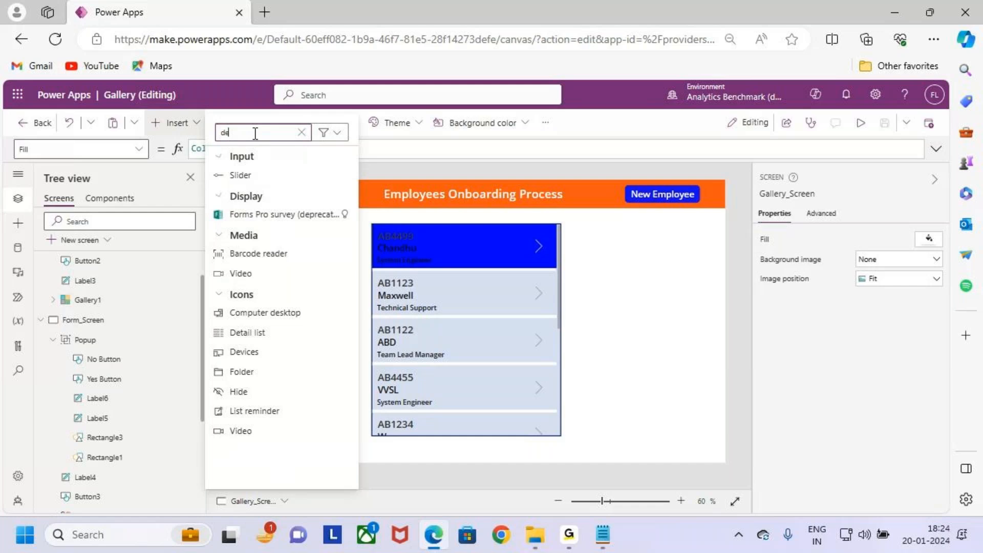
click(112, 127)
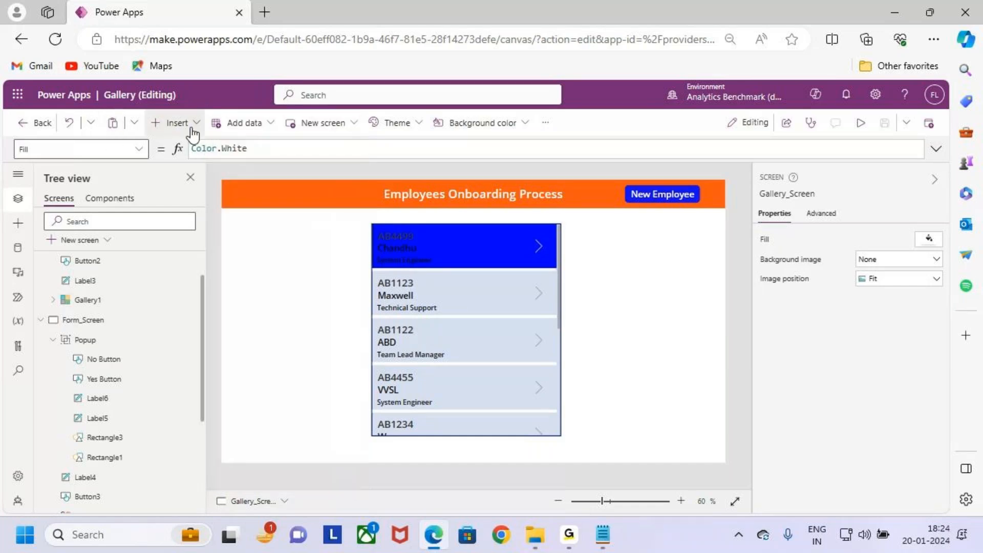
Step: Try placing a Trash icon directly on Gallery_Screen over the first gallery record, and remove it again
click(174, 123)
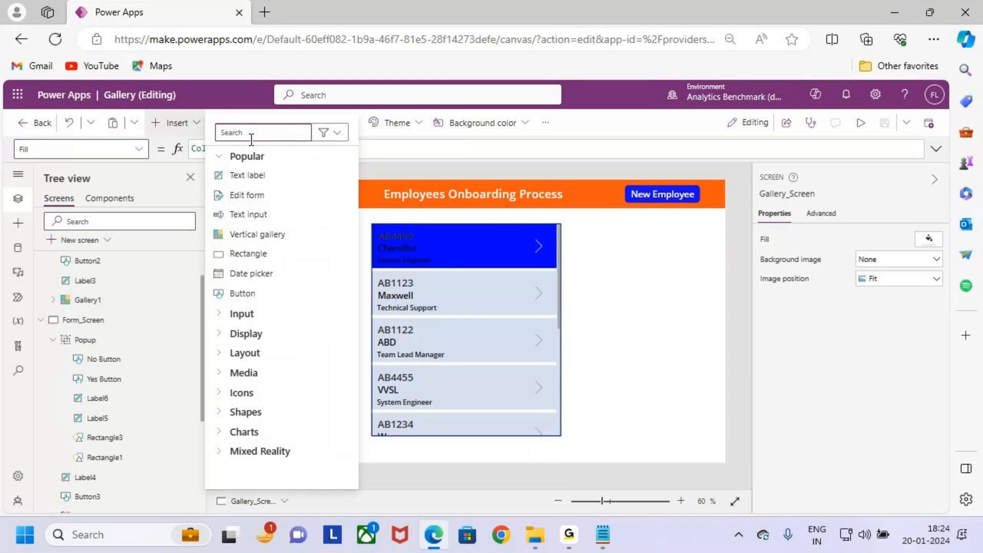
text(tras)
click(274, 177)
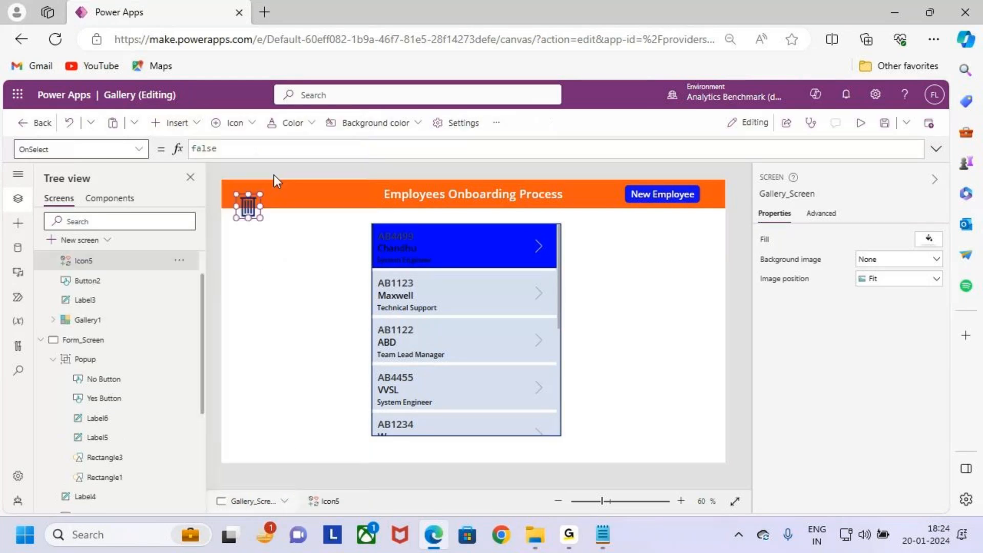
drag(267, 210, 502, 246)
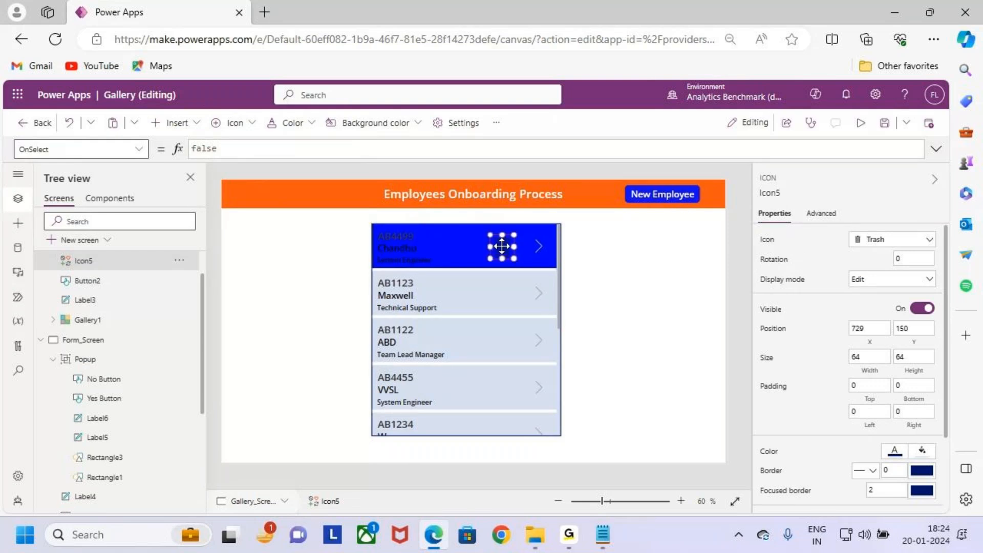
key(Delete)
Step: Insert a Trash icon inside Gallery1's item template and place it beside the next arrow at X 321, Y 25
click(502, 340)
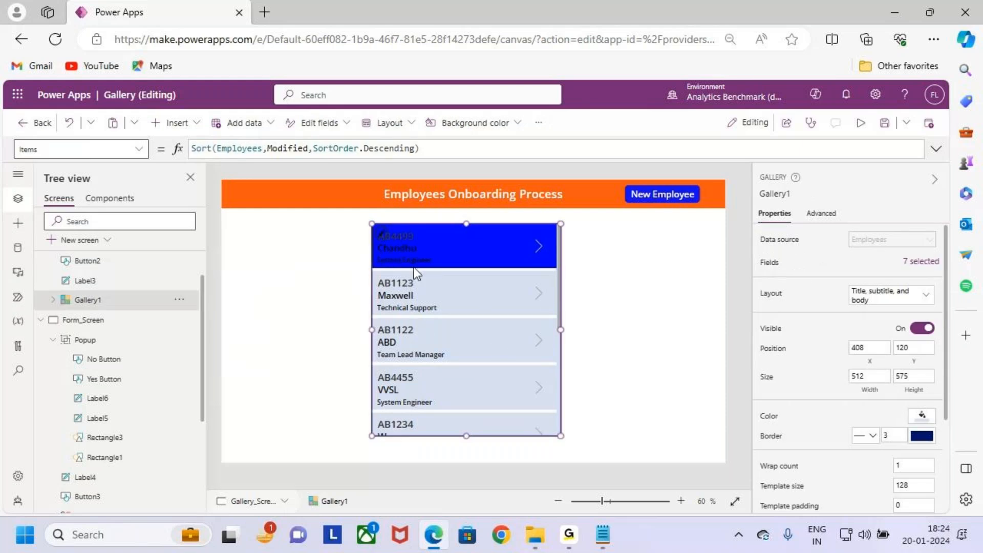
click(382, 237)
click(174, 123)
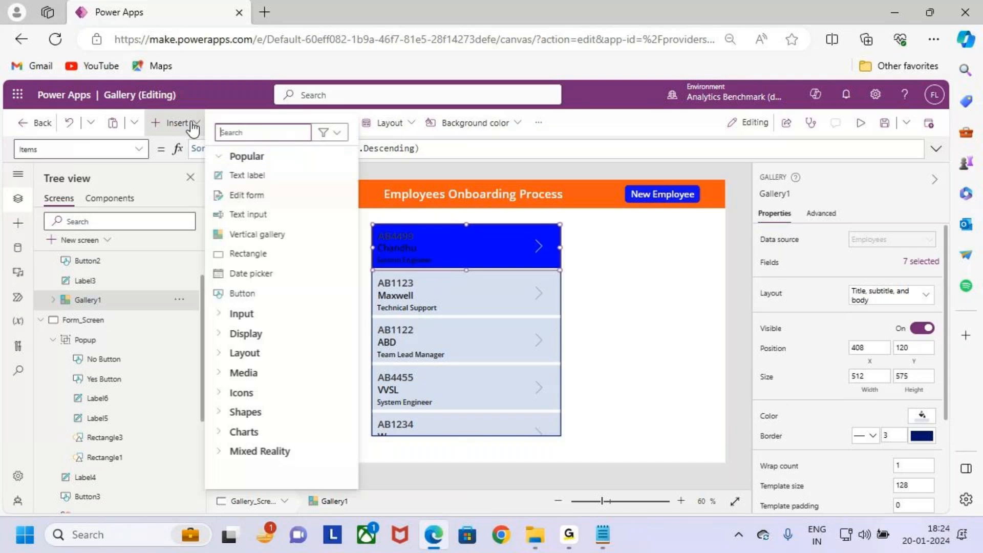
text(trash)
click(238, 177)
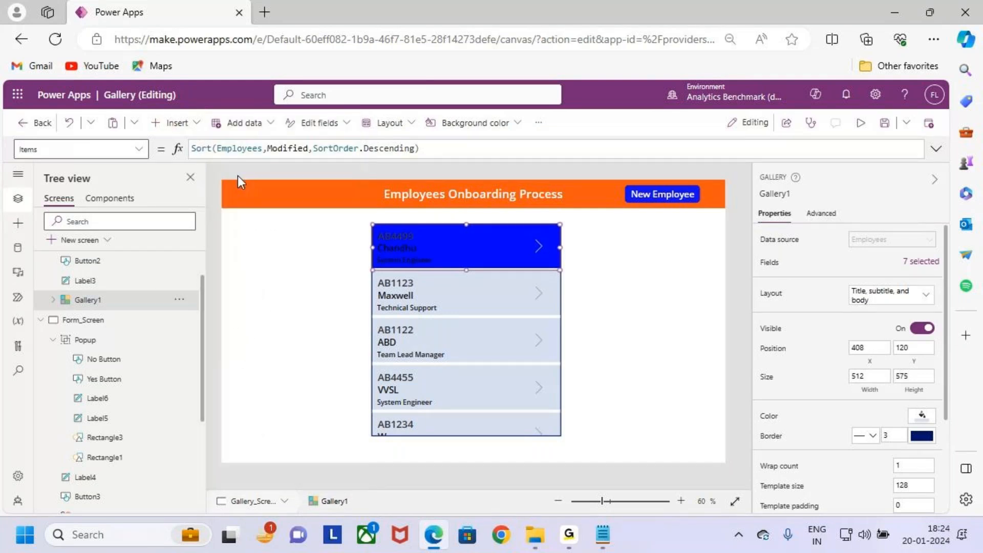
drag(398, 247, 501, 244)
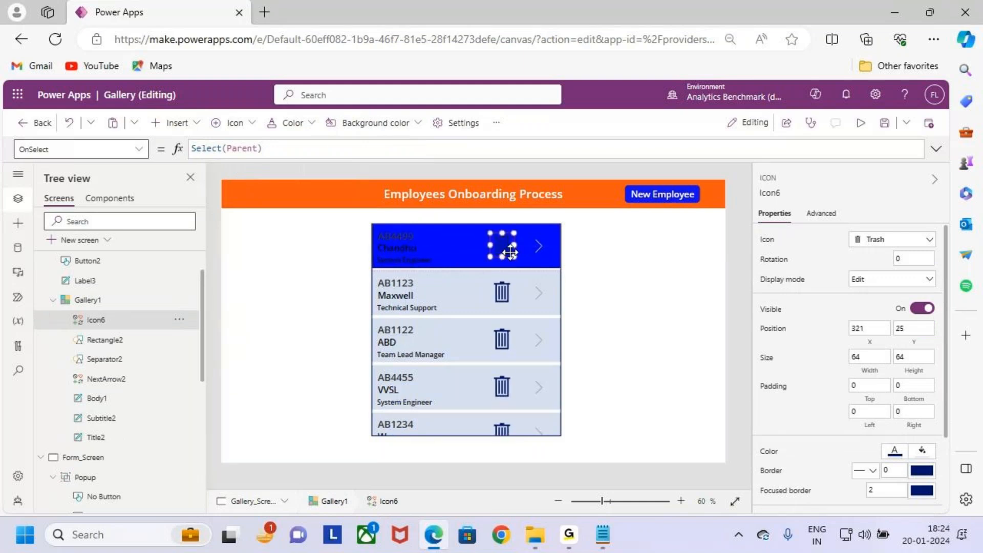
Step: Set the gallery's Trash icon color to white
click(290, 123)
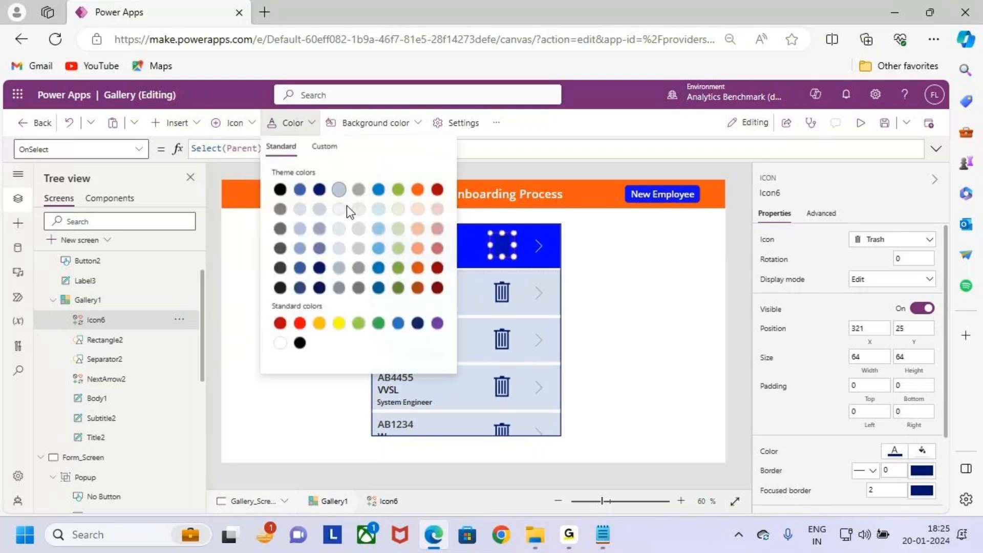
click(280, 341)
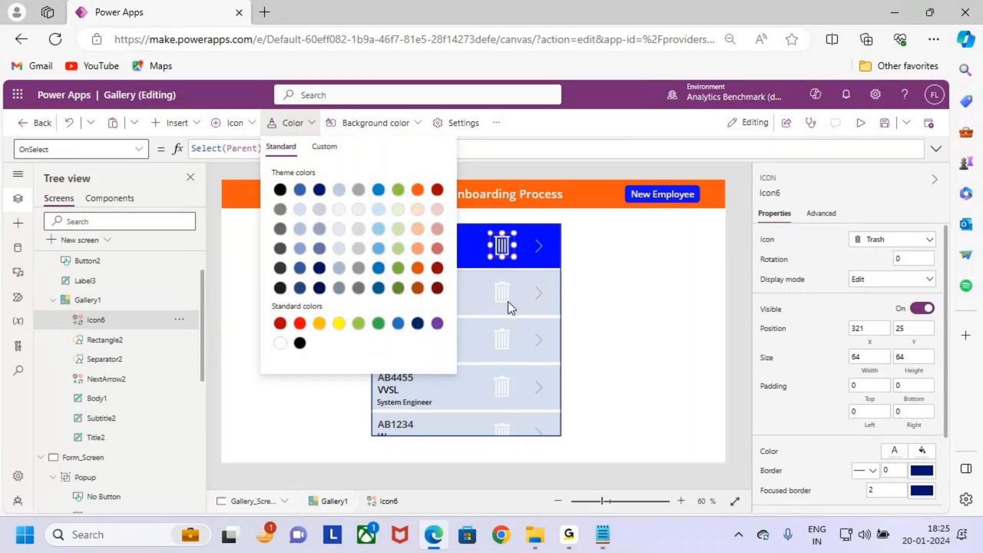
click(634, 271)
click(501, 249)
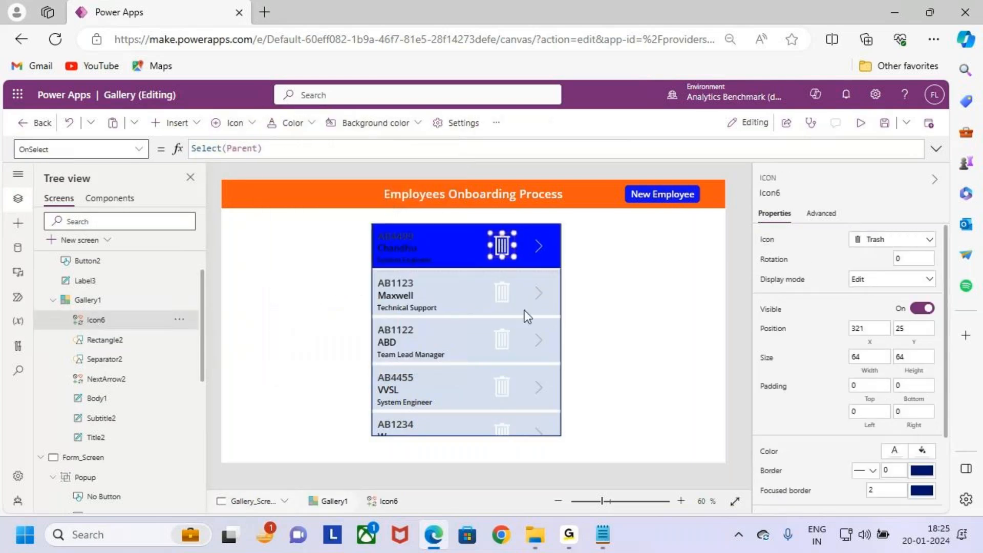
Step: Briefly preview Gallery_Screen with its white Trash icons, exit the preview, and dismiss the tip
scroll(525, 287, up, 5)
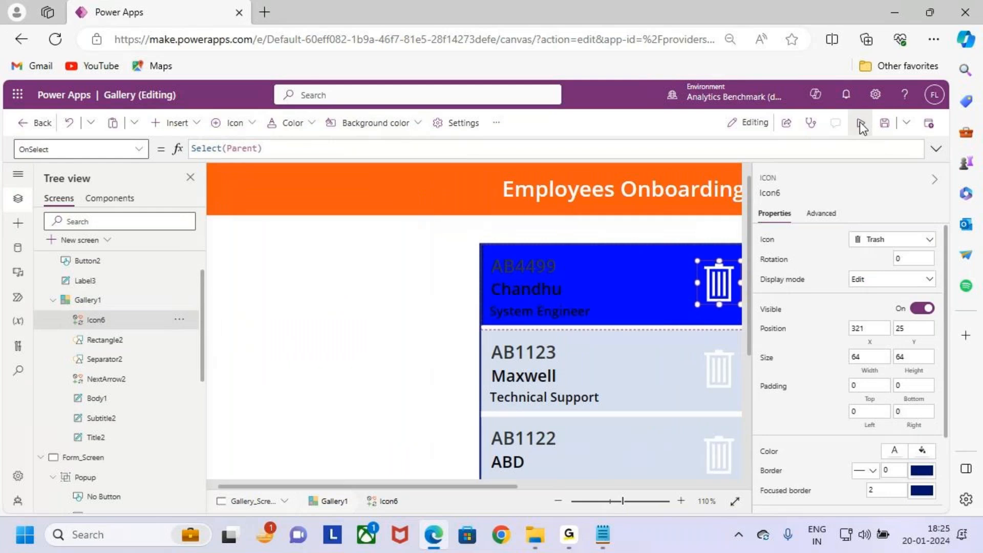
click(860, 123)
click(922, 126)
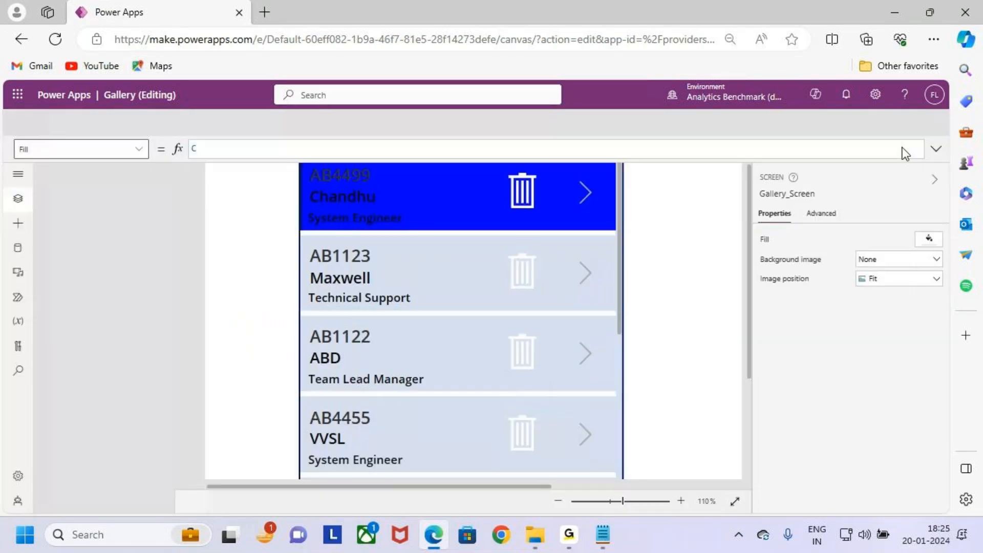
click(588, 353)
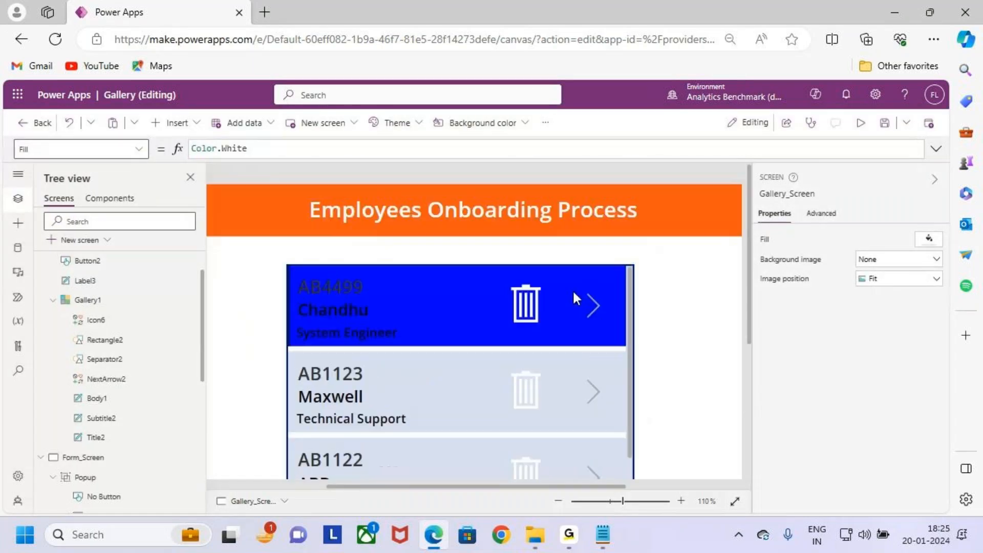
Step: Shrink the Trash icon in Gallery1's first record from its upper edge to a height of 54 at Y 35
click(525, 313)
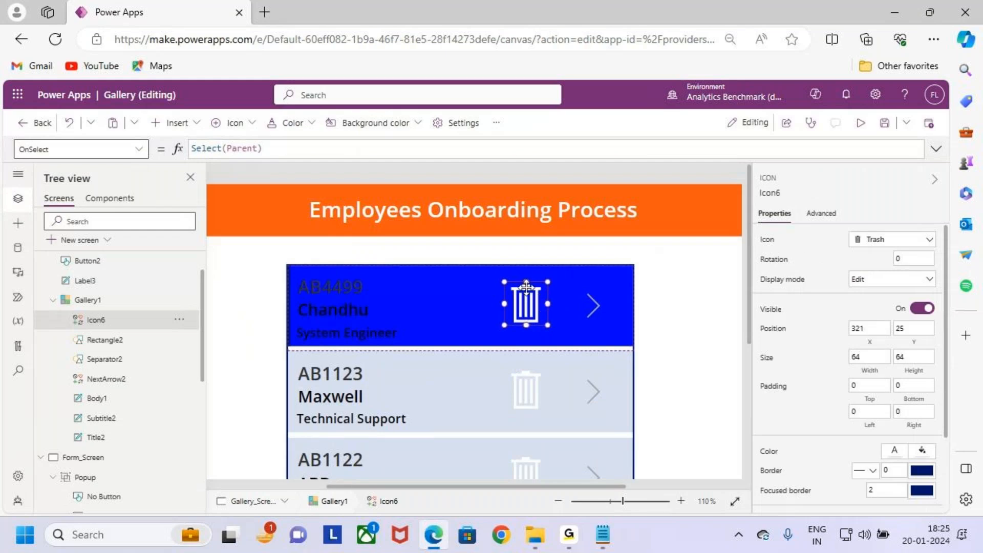
drag(526, 286, 526, 291)
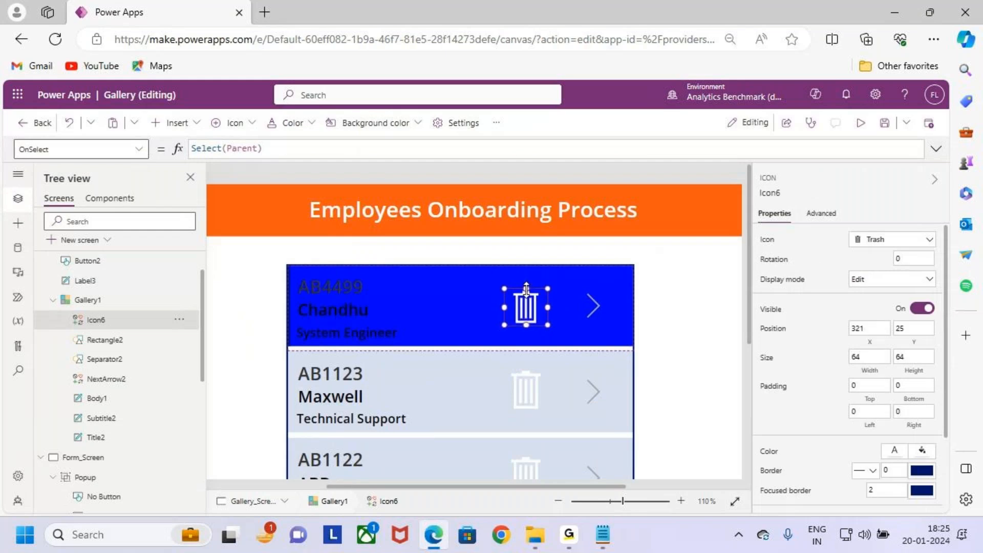
click(676, 336)
scroll(524, 317, down, 3)
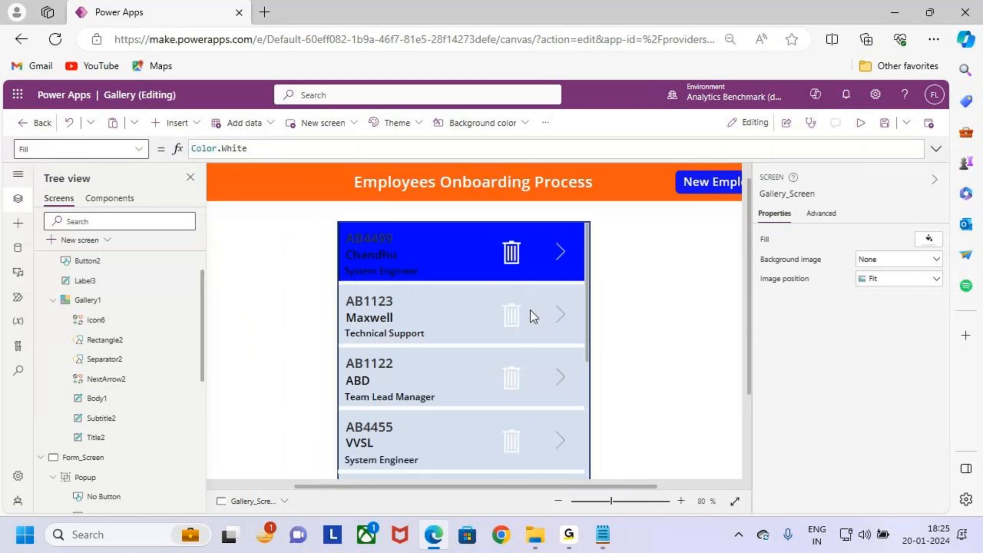
scroll(530, 310, down, 1)
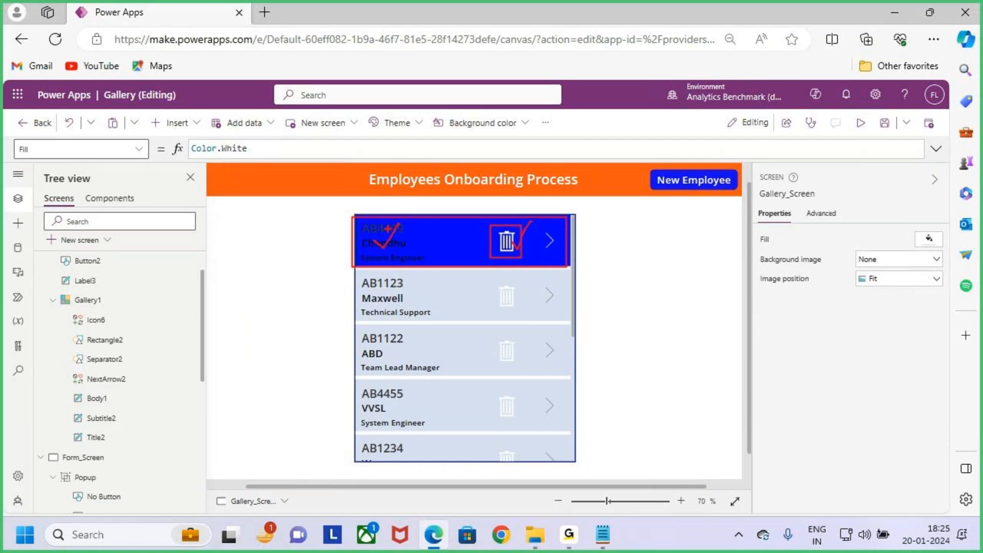
Step: Set the Trash icon's OnSelect formula to Remove(Employees,Gallery1.Selected)
click(508, 241)
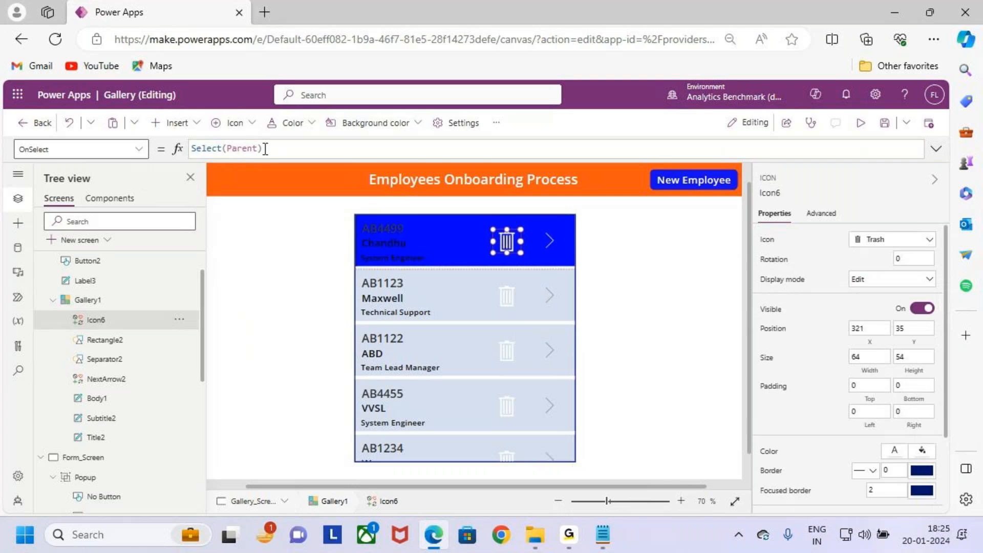
drag(279, 148, 188, 149)
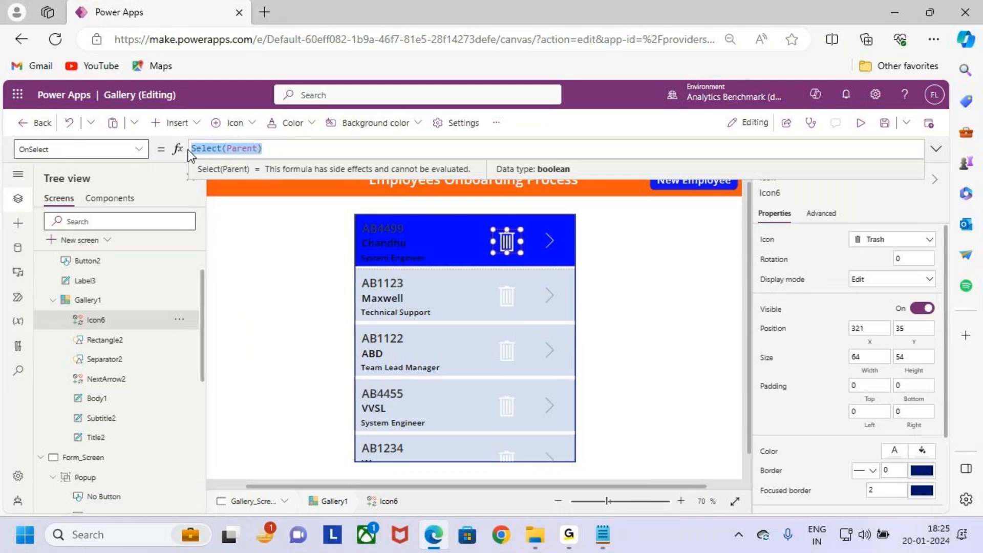
text(r)
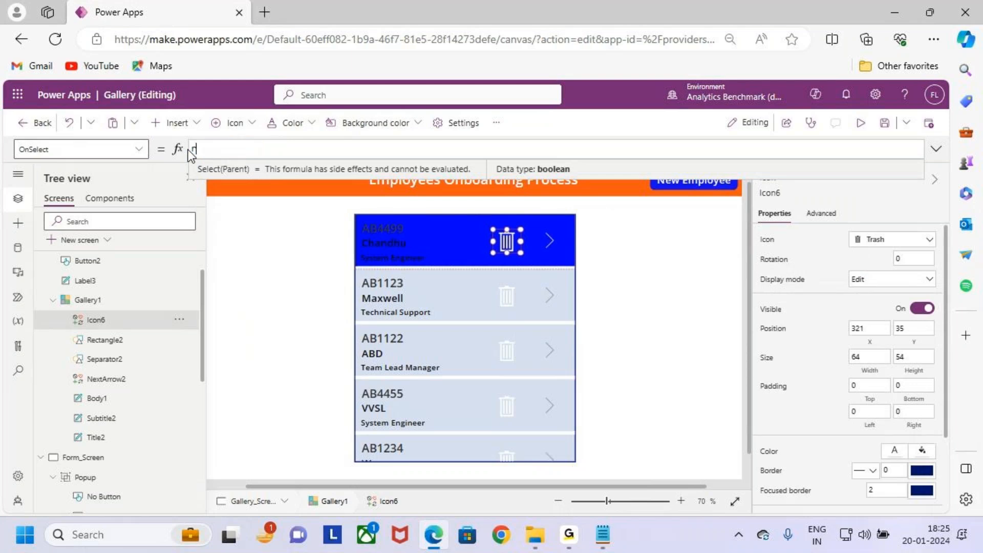
text(emove)
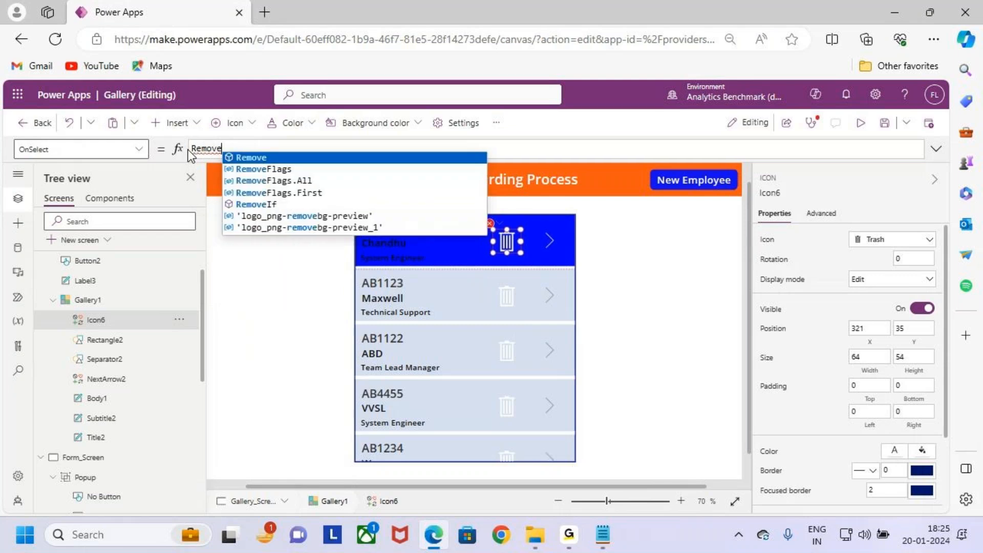
text(()
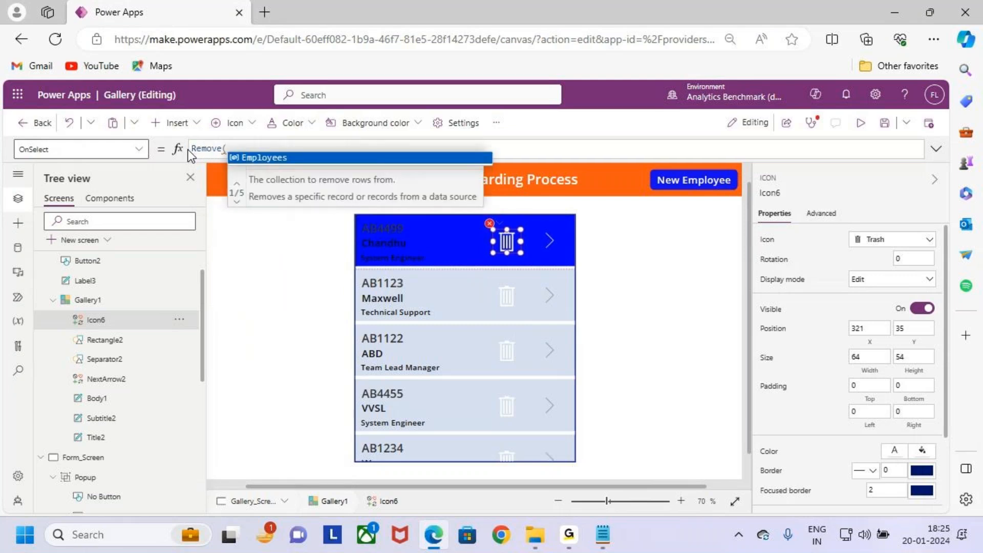
click(277, 159)
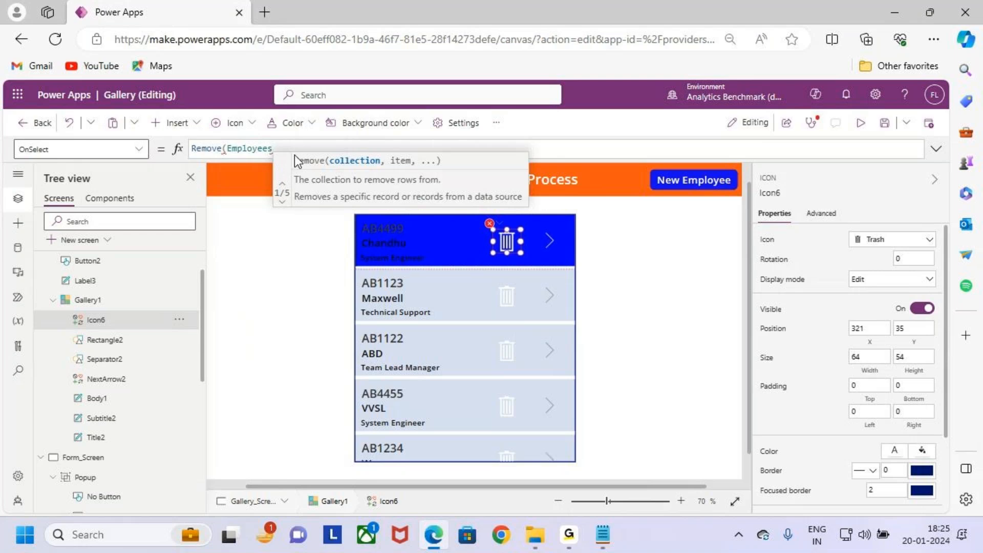
text(,)
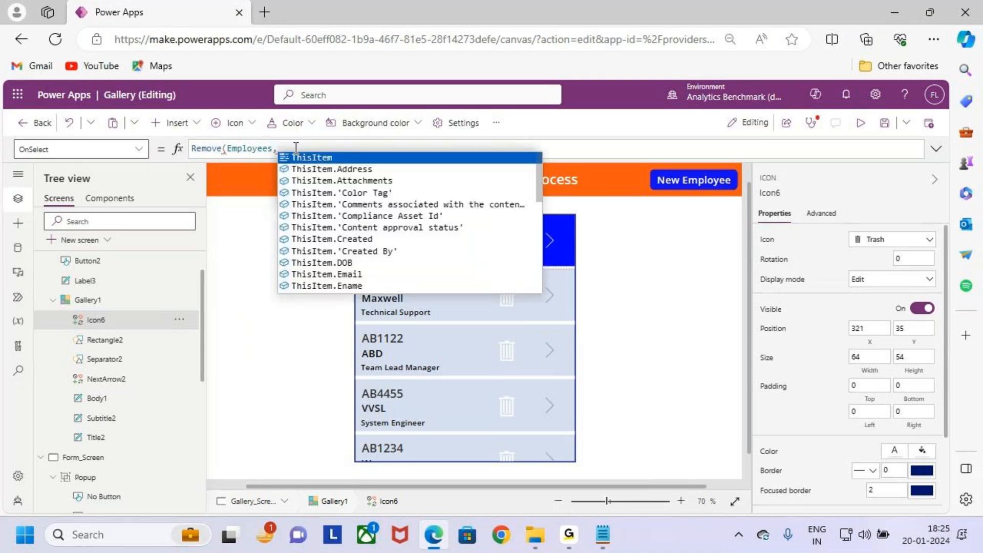
text(gallery)
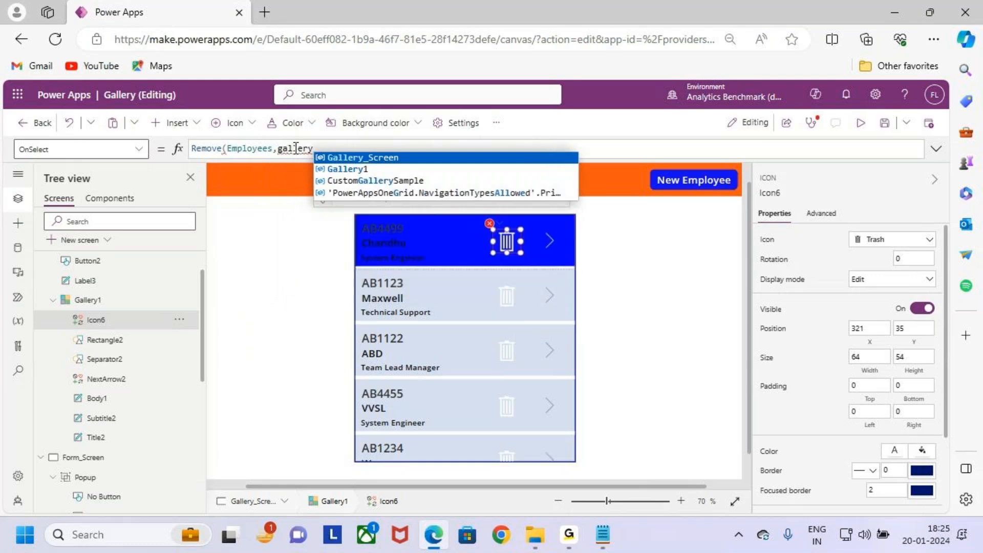
key(Down)
key(Return)
text(.)
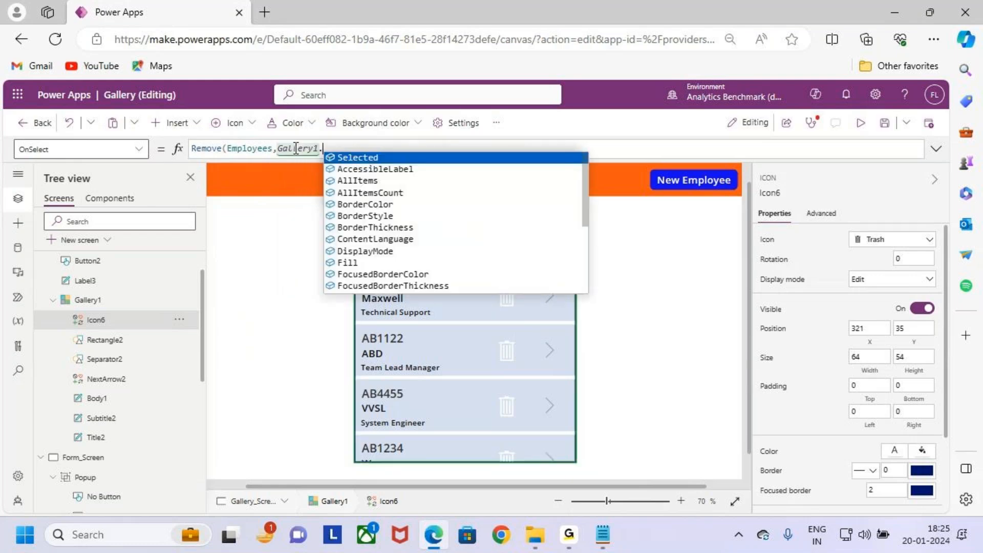
key(Return)
text())
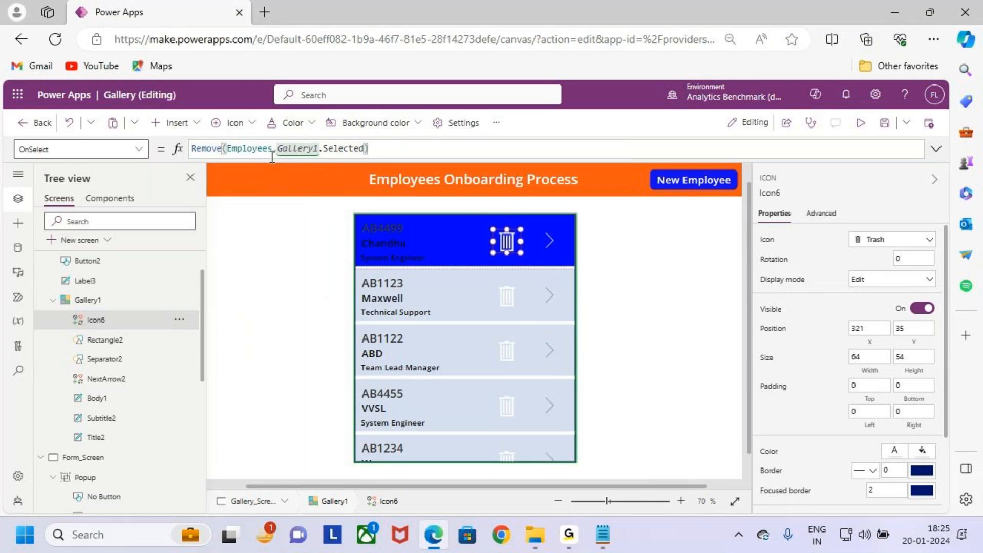
mouse_move(351, 214)
mouse_down()
mouse_move(516, 268)
mouse_move(570, 267)
mouse_up()
mouse_move(238, 158)
mouse_down()
mouse_move(275, 160)
mouse_move(227, 161)
mouse_up()
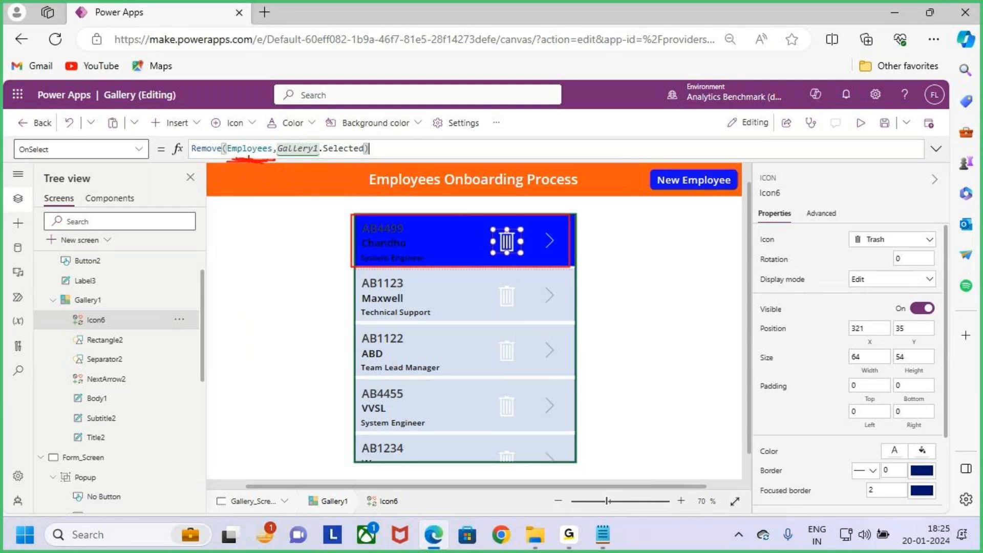
key(Escape)
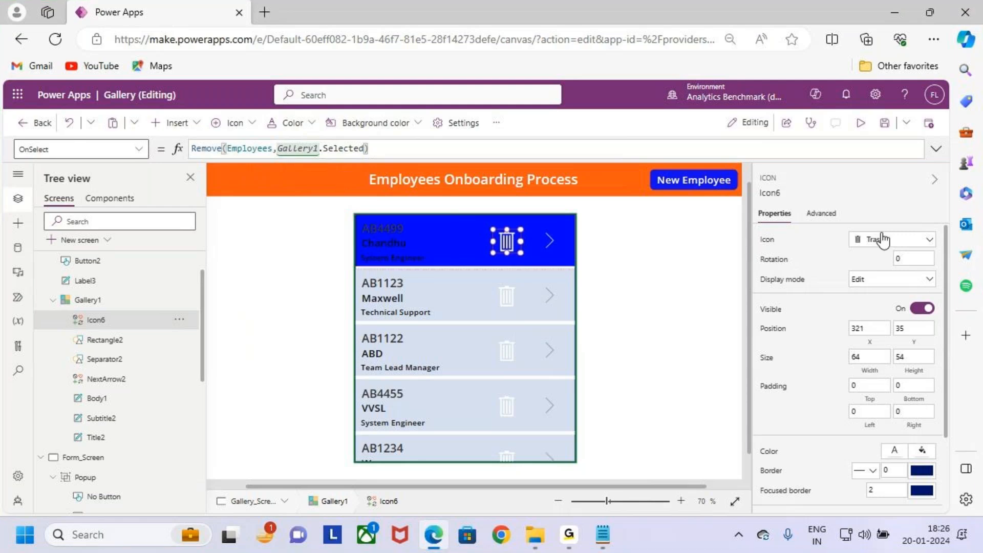
Step: Preview the app and delete the first employee record in the gallery with its Trash icon
click(861, 125)
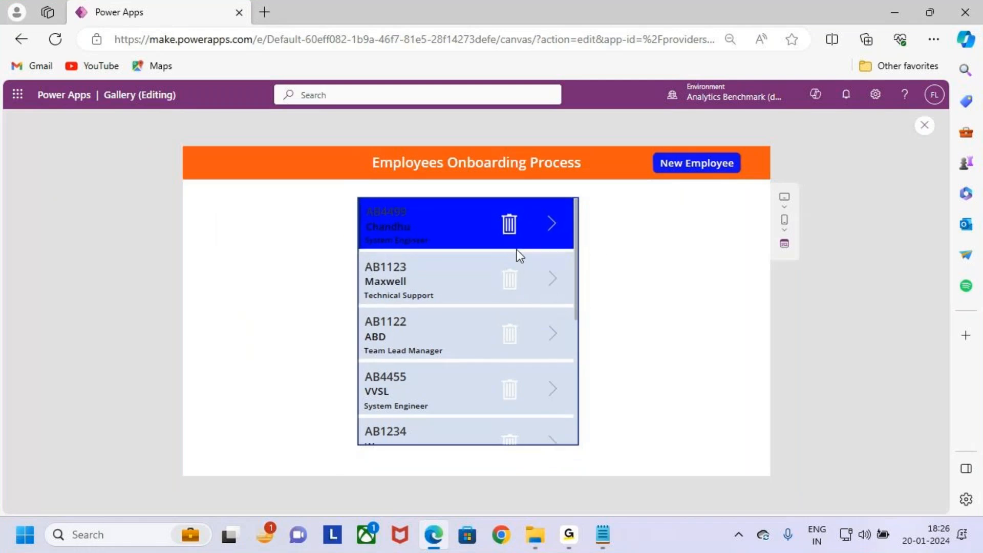
key(ctrl+2)
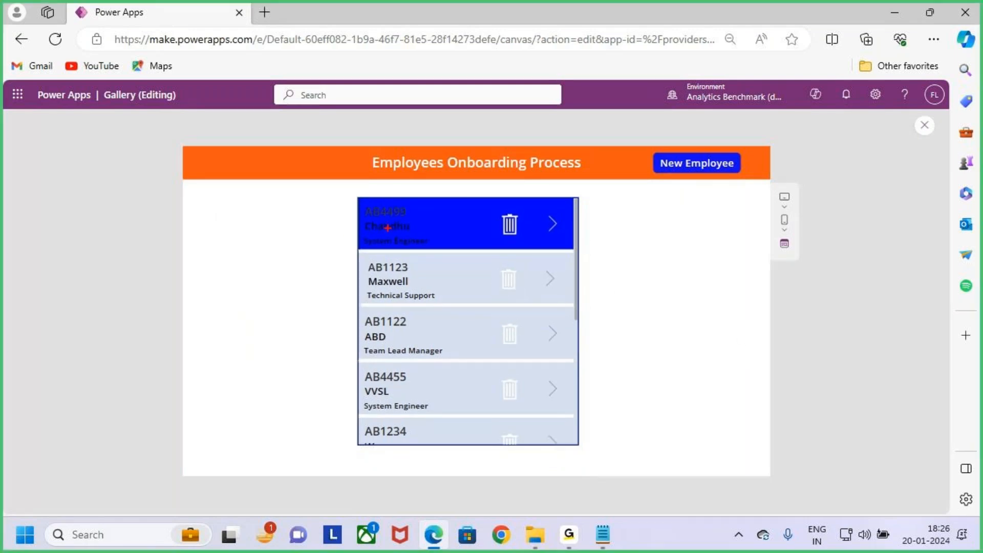
drag(357, 198, 569, 251)
drag(370, 229, 451, 225)
key(Escape)
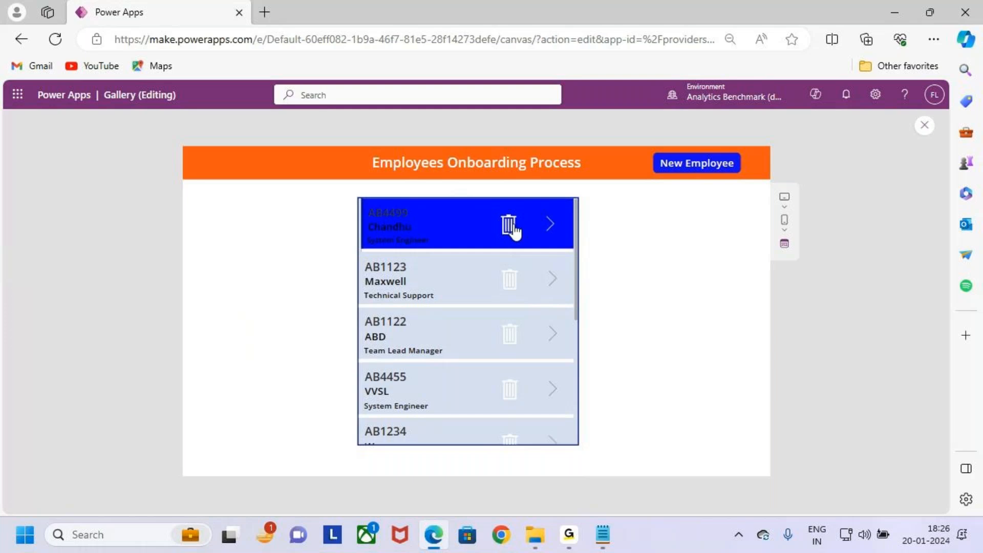
click(510, 224)
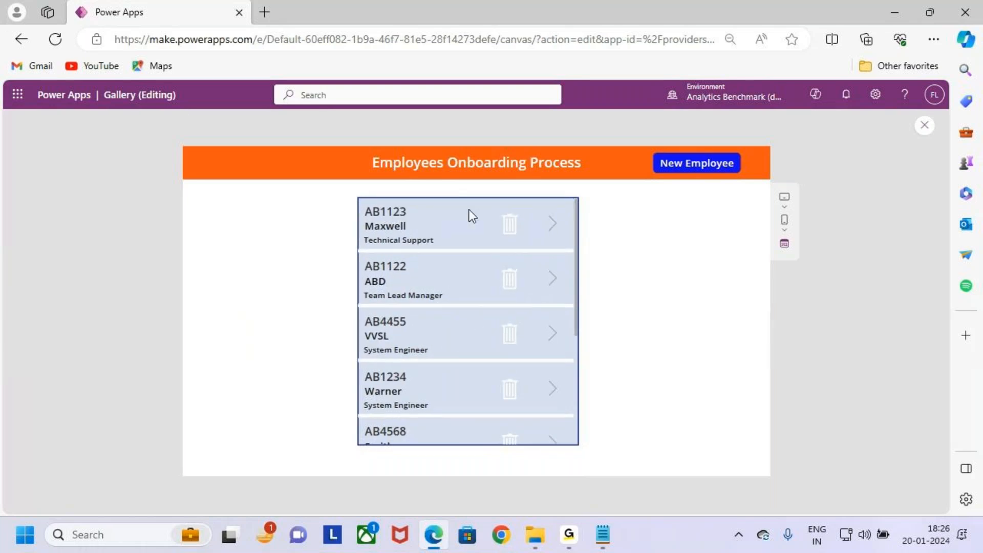
Step: Switch to SharePoint and open the Employees list of the Gallery site
click(17, 96)
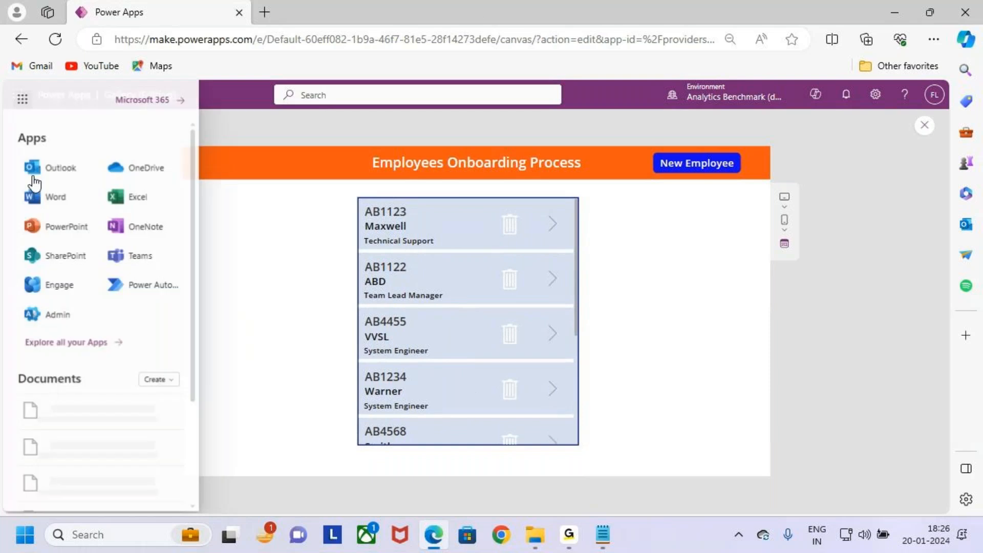
click(62, 256)
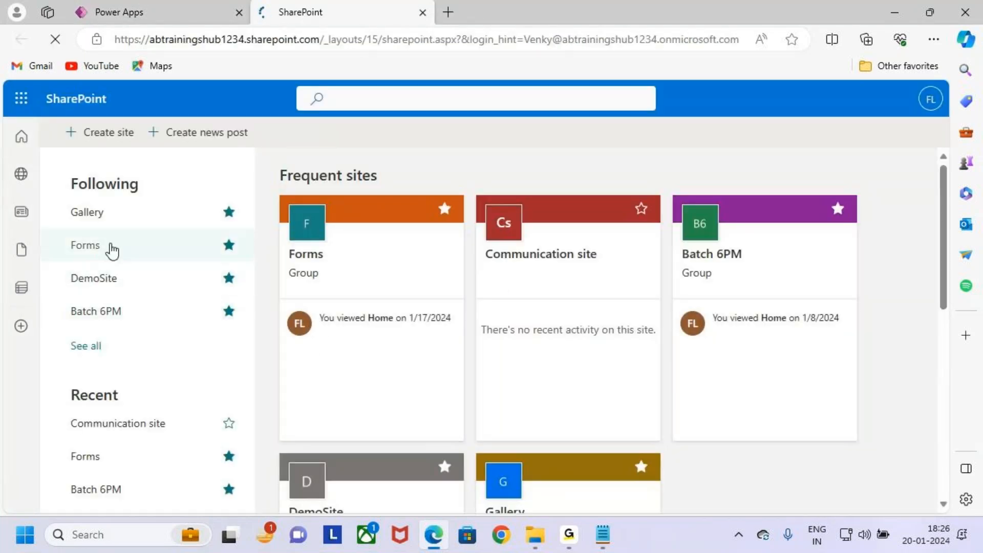
click(112, 212)
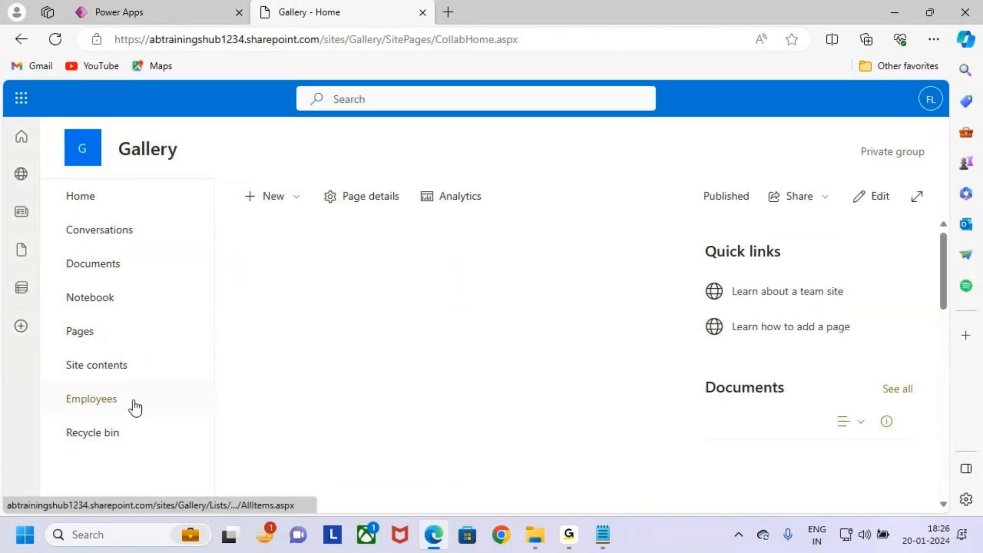
click(127, 407)
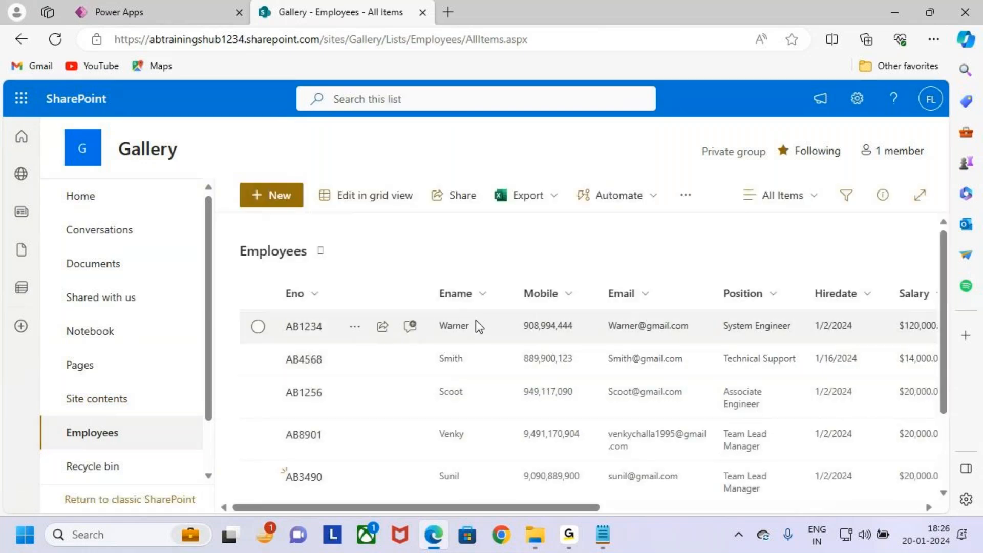
Step: Examine the Employees list to check whether the deleted record is still present, and review the first listed employee
drag(420, 277, 492, 490)
key(Escape)
scroll(509, 393, down, 3)
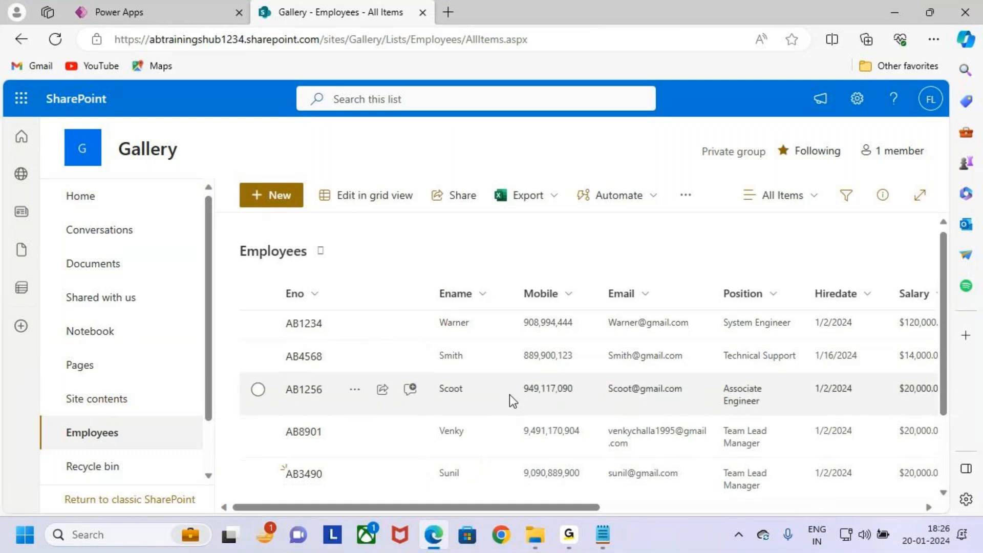
scroll(509, 392, up, 3)
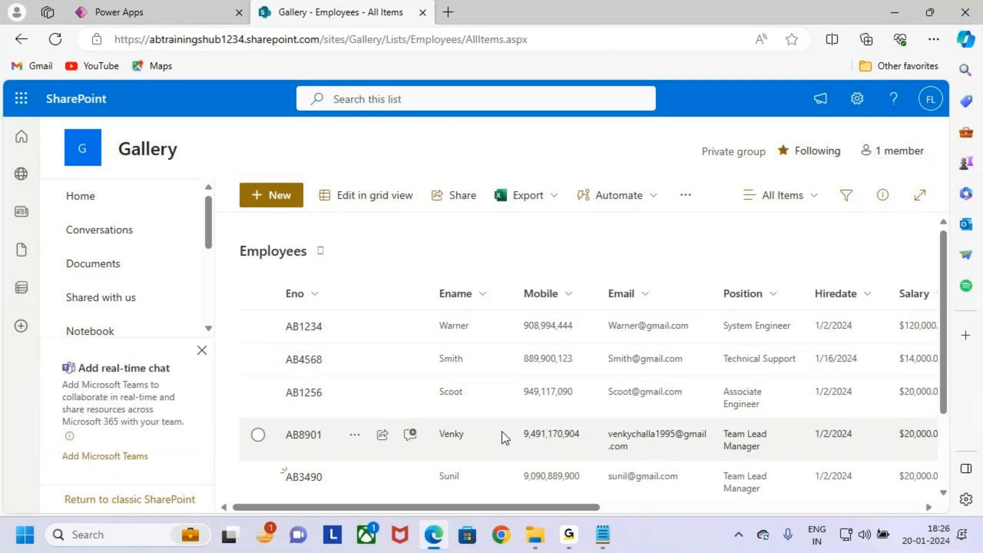
key(ctrl+2)
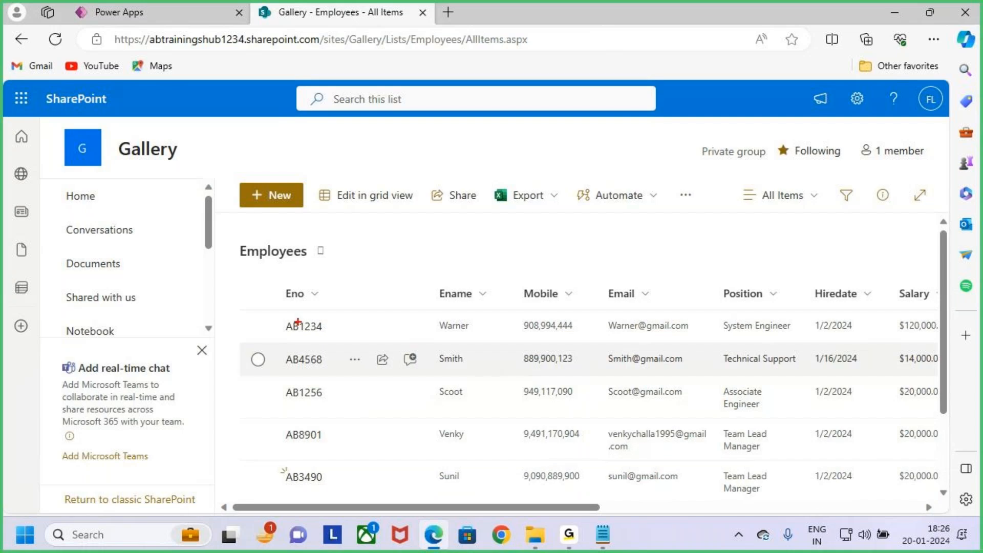
mouse_move(269, 316)
mouse_down()
mouse_move(494, 342)
mouse_move(519, 273)
mouse_up()
drag(457, 324, 470, 339)
key(Escape)
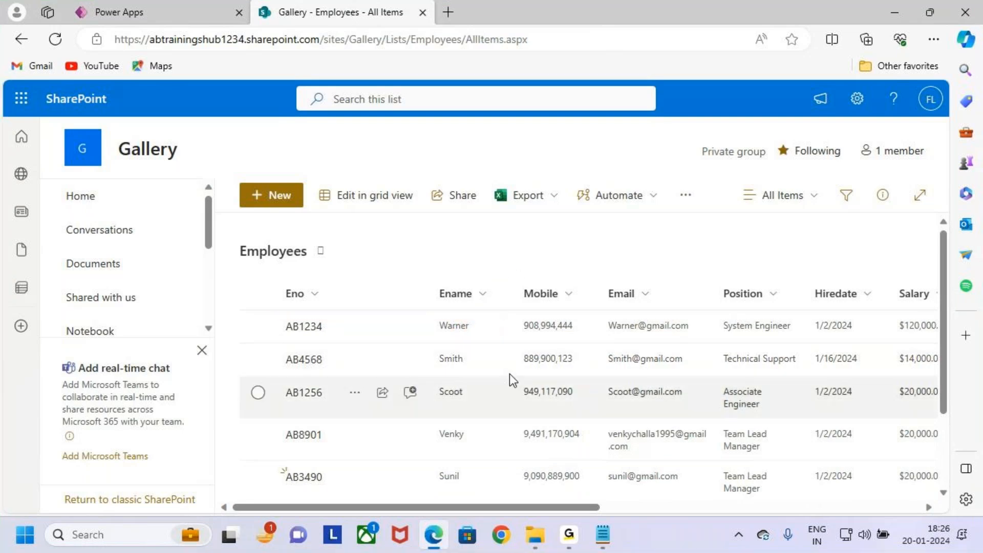
Step: Return to the Power Apps preview, select the fourth gallery record, a System Engineer, and delete it with its Trash icon
click(136, 12)
scroll(445, 306, down, 3)
scroll(445, 306, down, 1)
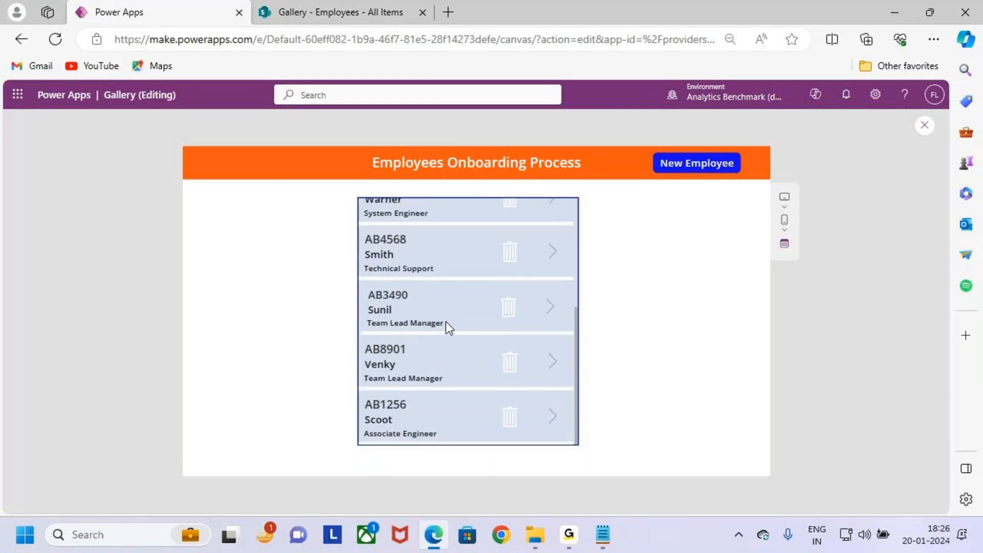
scroll(446, 320, up, 3)
key(ctrl+2)
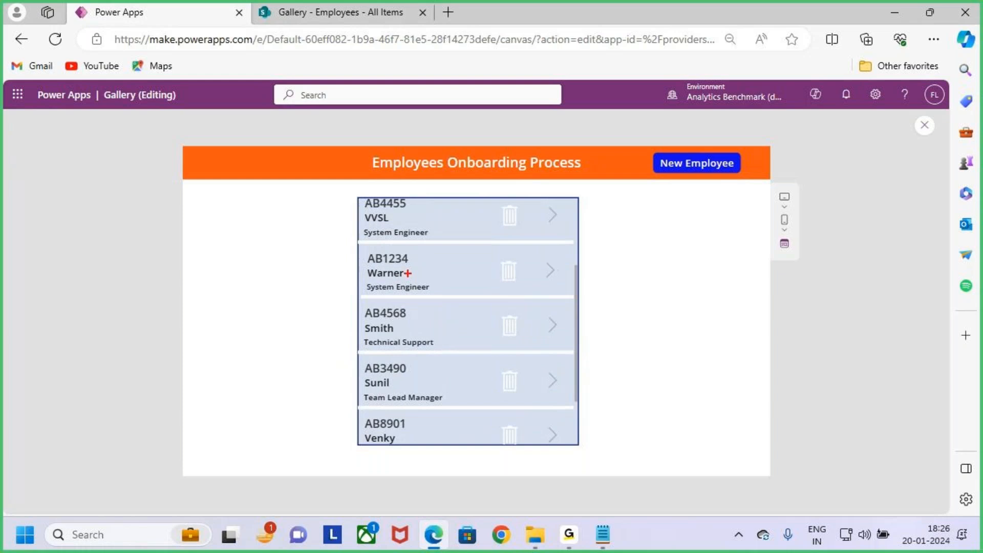
drag(361, 247, 571, 304)
key(Escape)
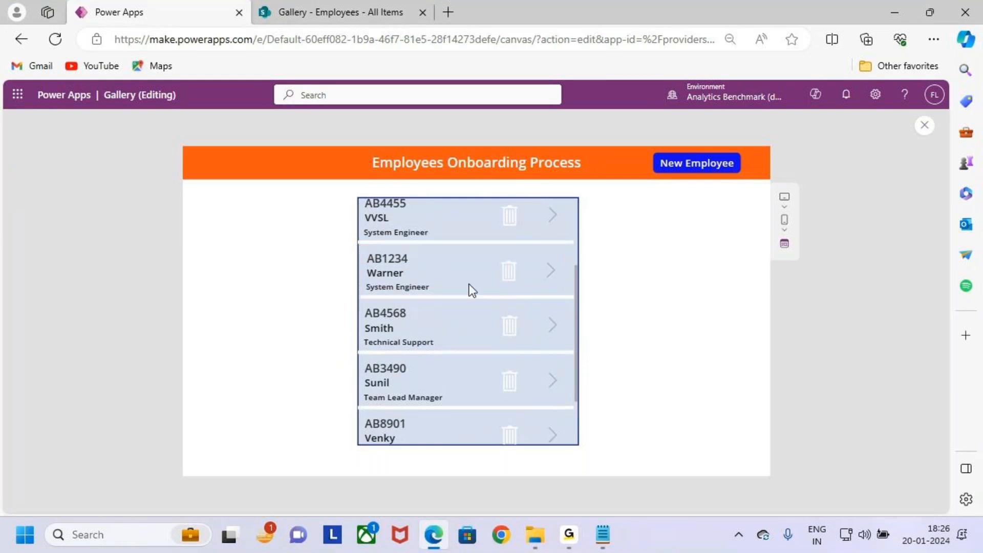
click(472, 290)
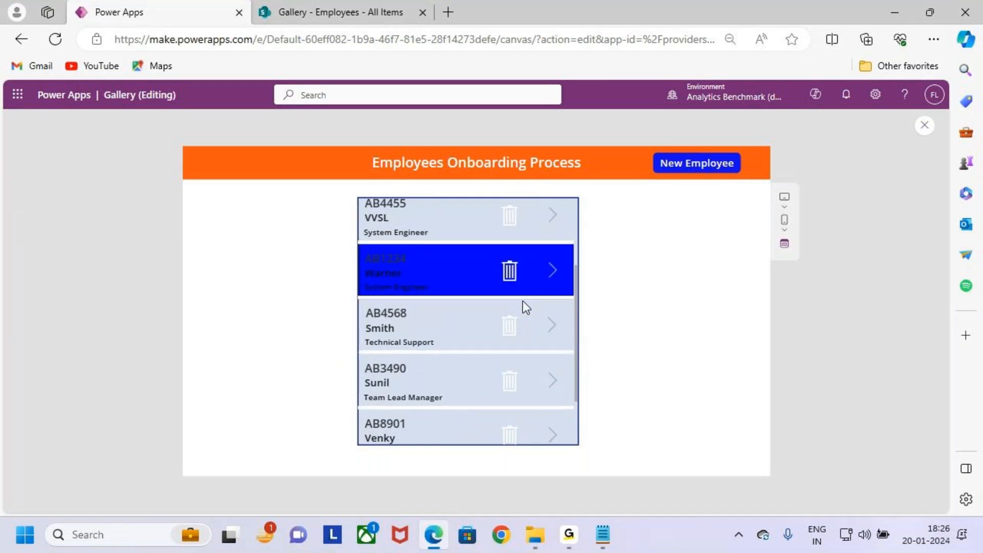
click(509, 274)
scroll(468, 358, up, 2)
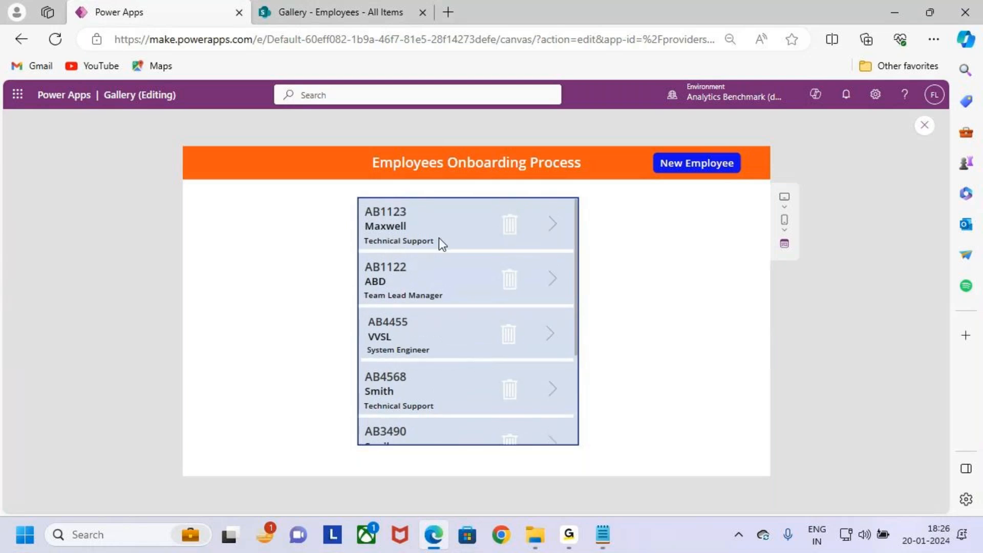
Step: Switch to the SharePoint Employees list and reload it to check the second deletion
click(335, 14)
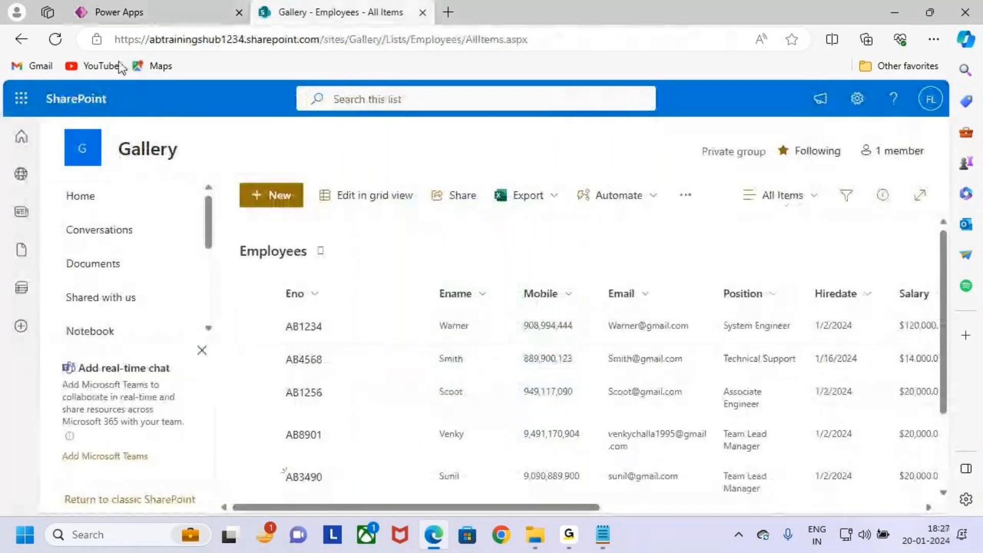
click(54, 38)
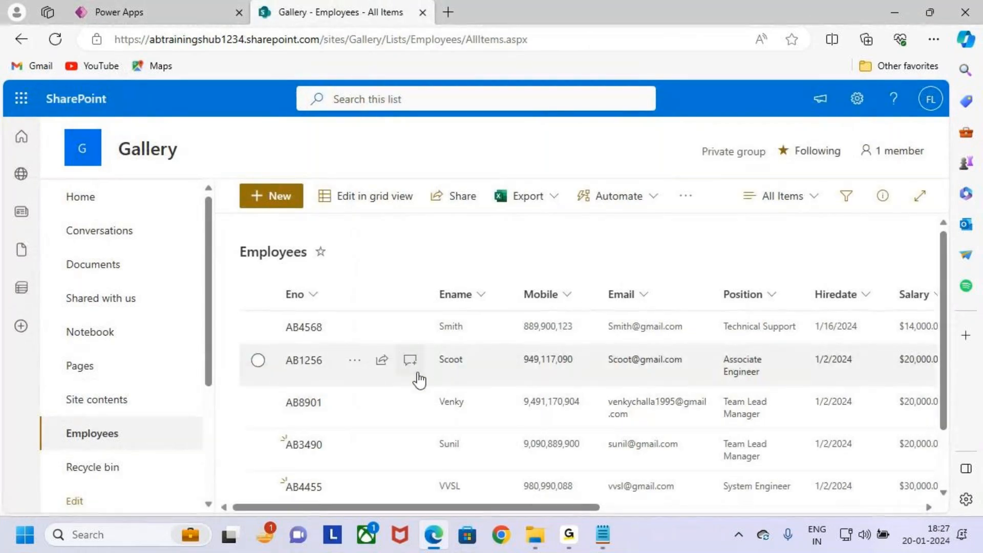
Step: Switch back to the Power Apps preview and select the first gallery record, a Technical Support employee
mouse_move(429, 317)
mouse_down()
mouse_move(506, 315)
mouse_move(435, 319)
mouse_up()
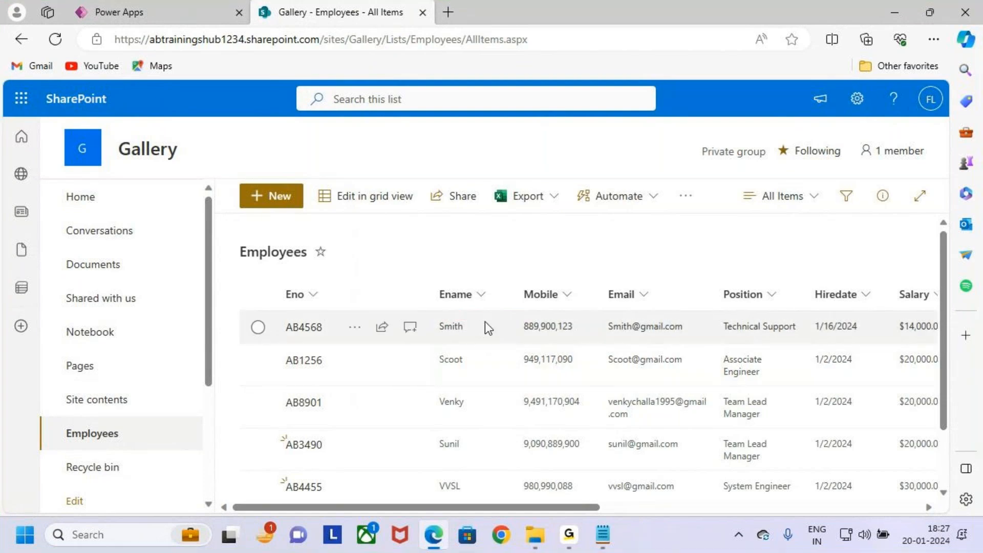
click(119, 12)
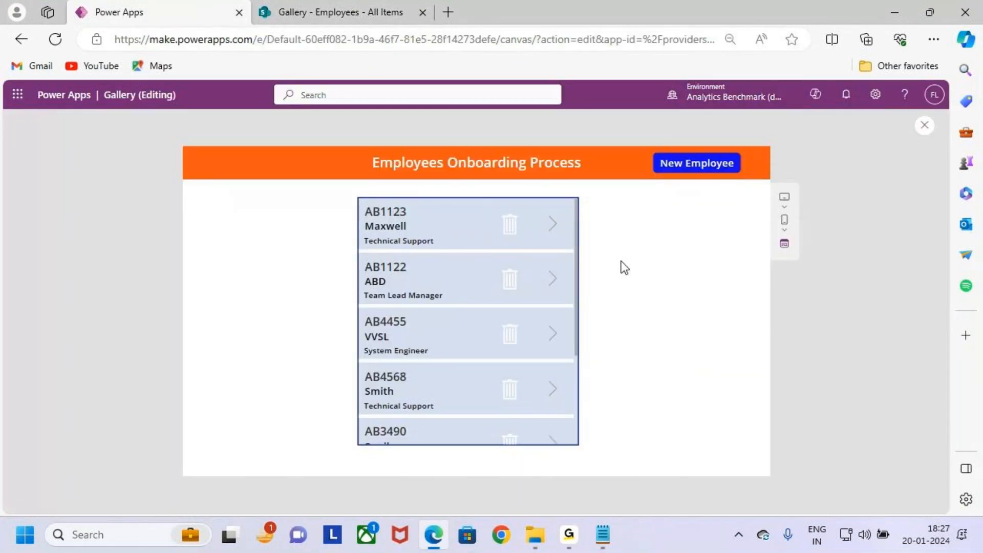
click(435, 220)
key(ctrl+2)
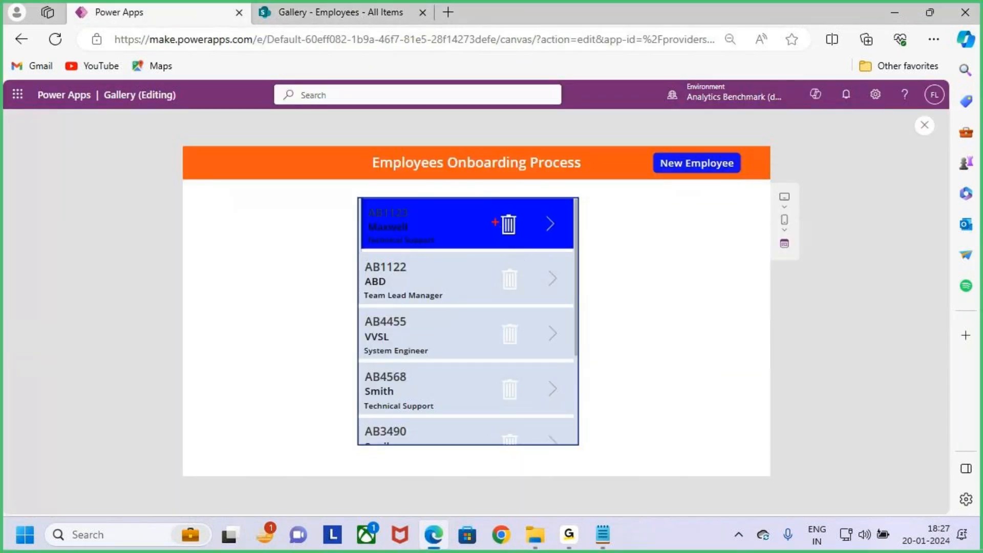
drag(493, 210, 522, 242)
drag(533, 200, 511, 231)
mouse_move(354, 199)
mouse_down()
mouse_move(493, 378)
mouse_move(579, 423)
mouse_up()
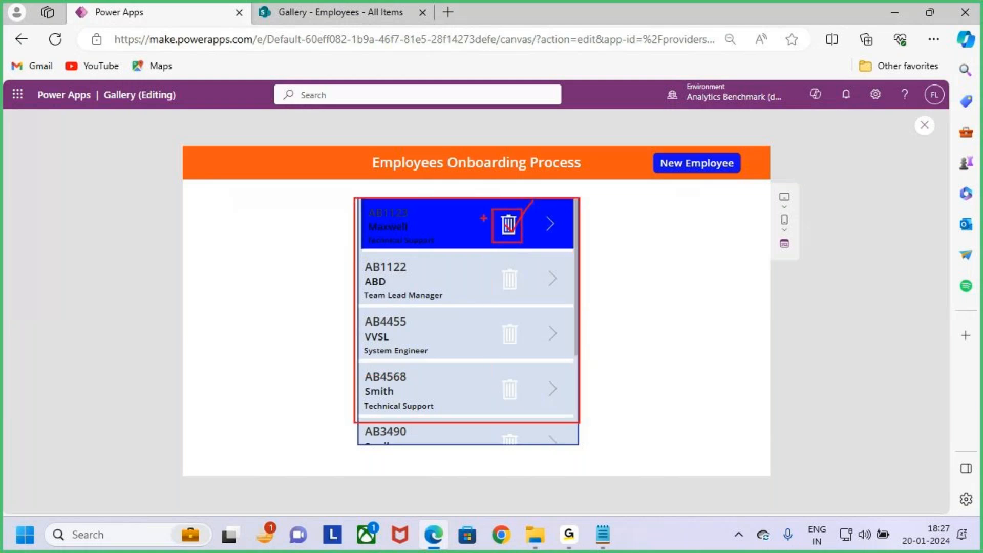
mouse_move(325, 3)
mouse_down()
mouse_move(323, 71)
mouse_move(294, 46)
mouse_up()
drag(325, 3, 366, 47)
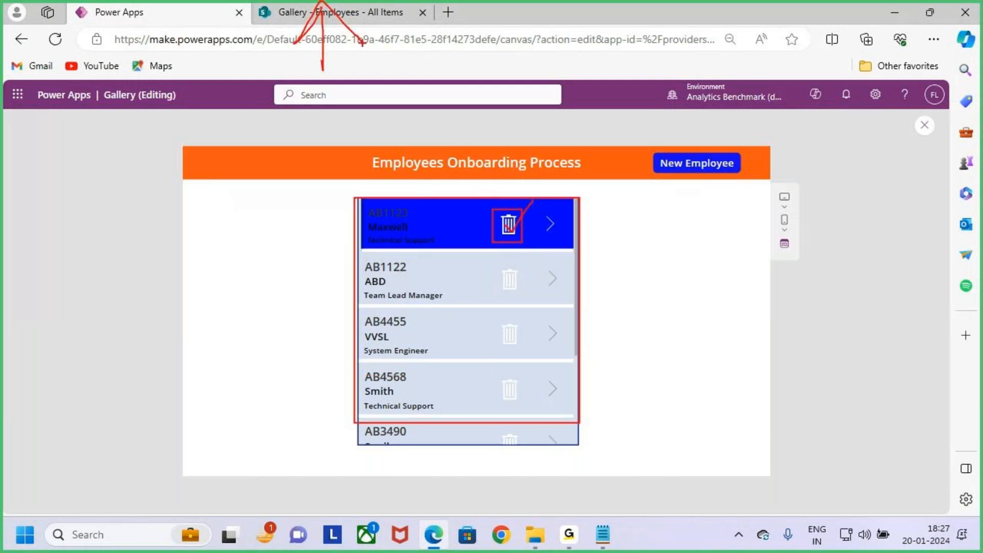
key(Escape)
click(596, 355)
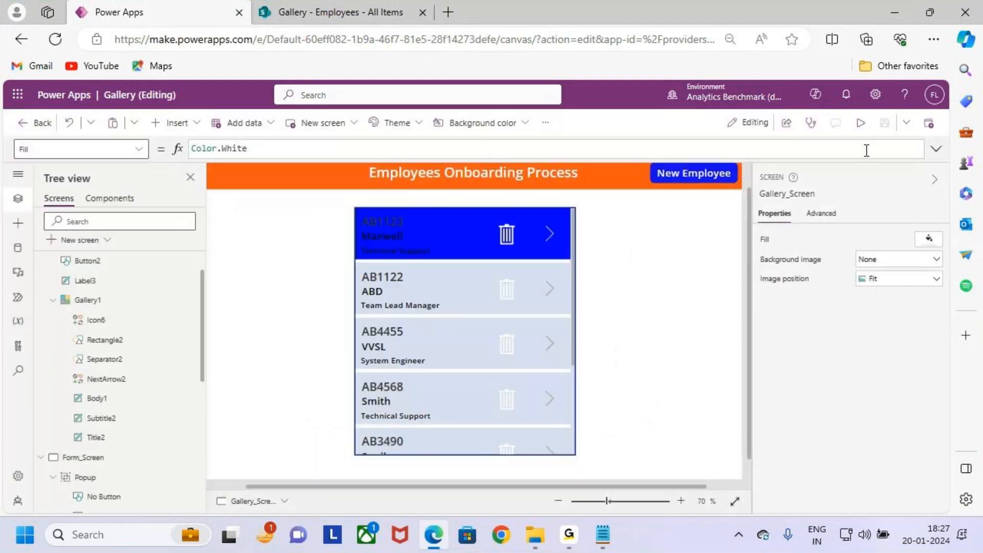
click(862, 147)
key(ctrl+2)
mouse_move(499, 203)
mouse_down()
mouse_move(521, 249)
mouse_move(542, 188)
mouse_up()
mouse_move(215, 183)
mouse_down()
mouse_move(629, 406)
mouse_move(741, 452)
mouse_up()
mouse_move(457, 145)
mouse_down()
mouse_move(469, 202)
mouse_move(489, 177)
mouse_up()
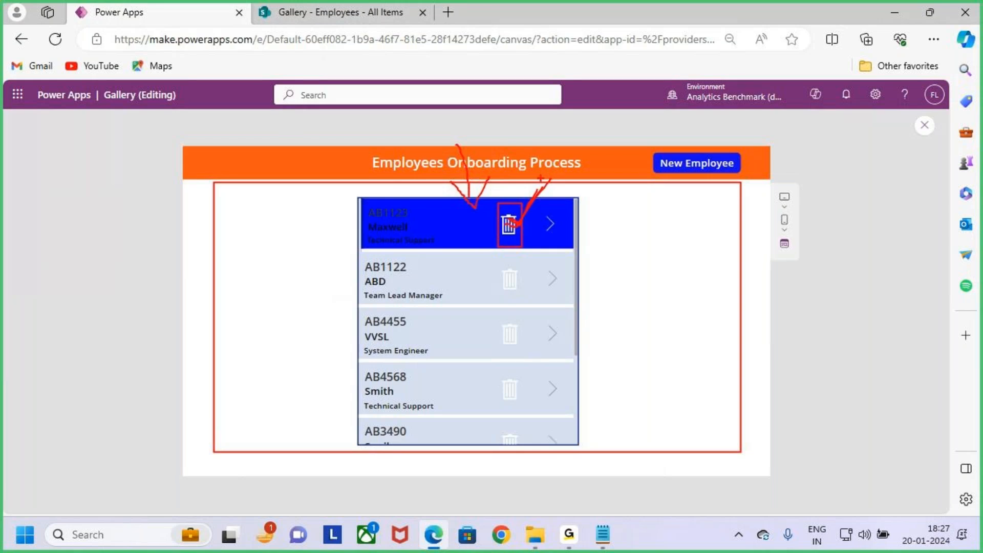
key(Escape)
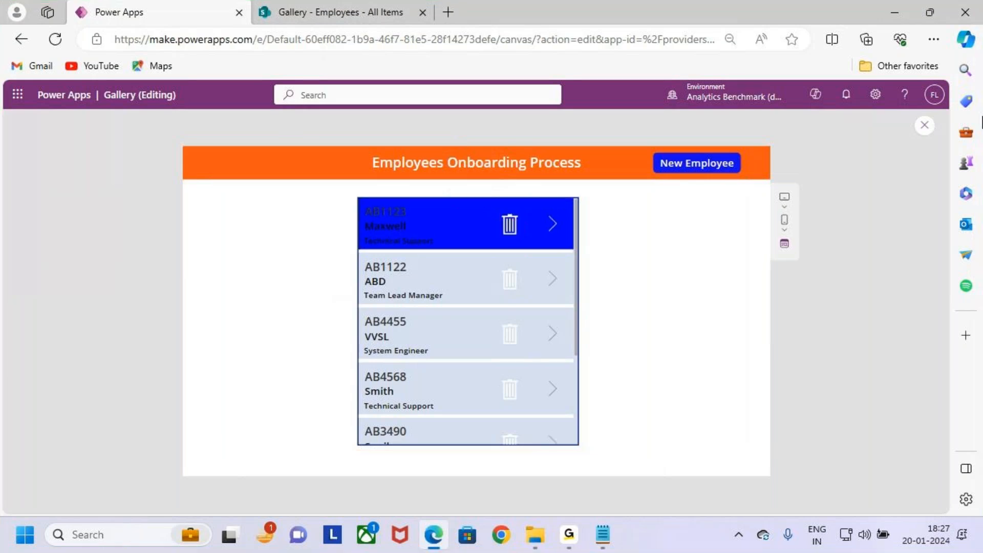
Step: Close the app preview and copy the Popup group from Form_Screen
click(919, 133)
click(588, 356)
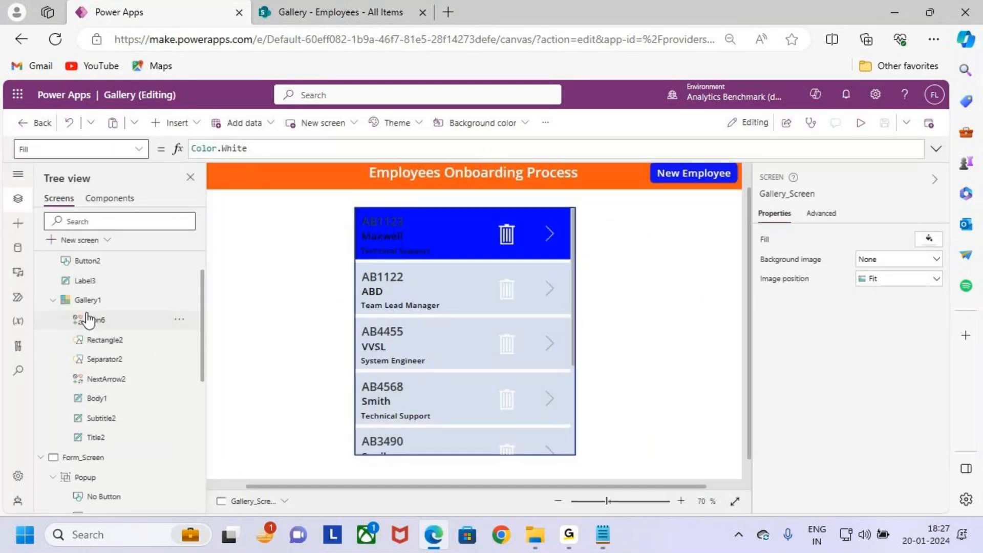
click(41, 281)
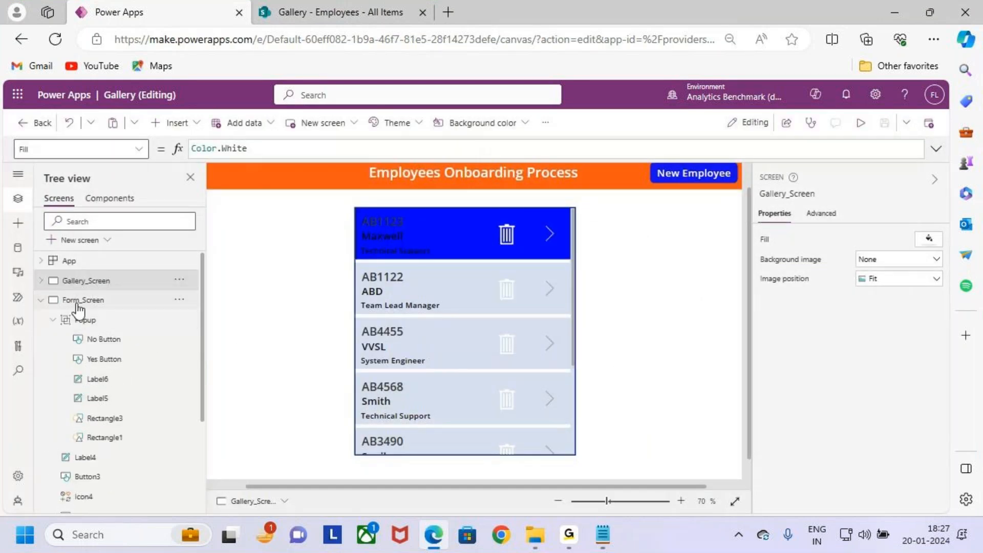
click(106, 321)
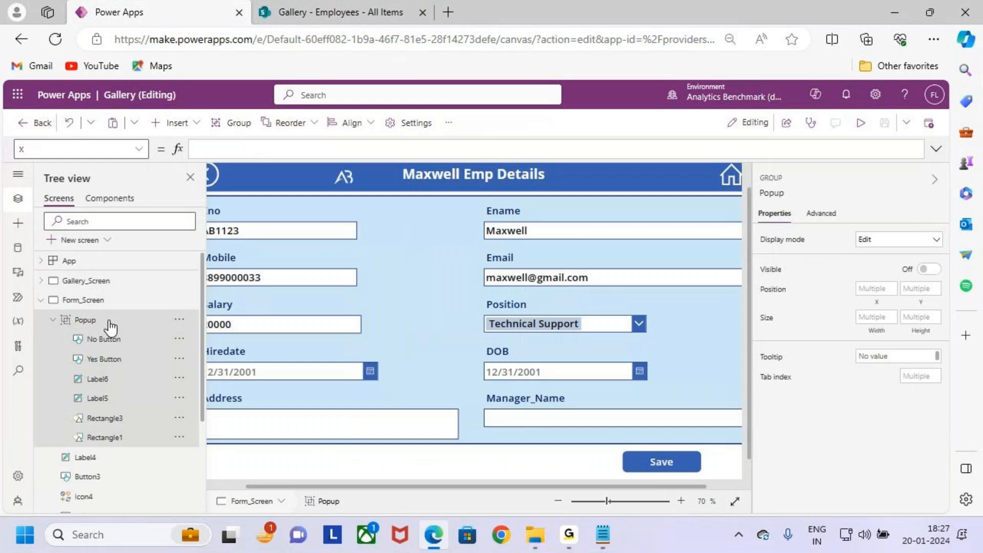
right_click(131, 321)
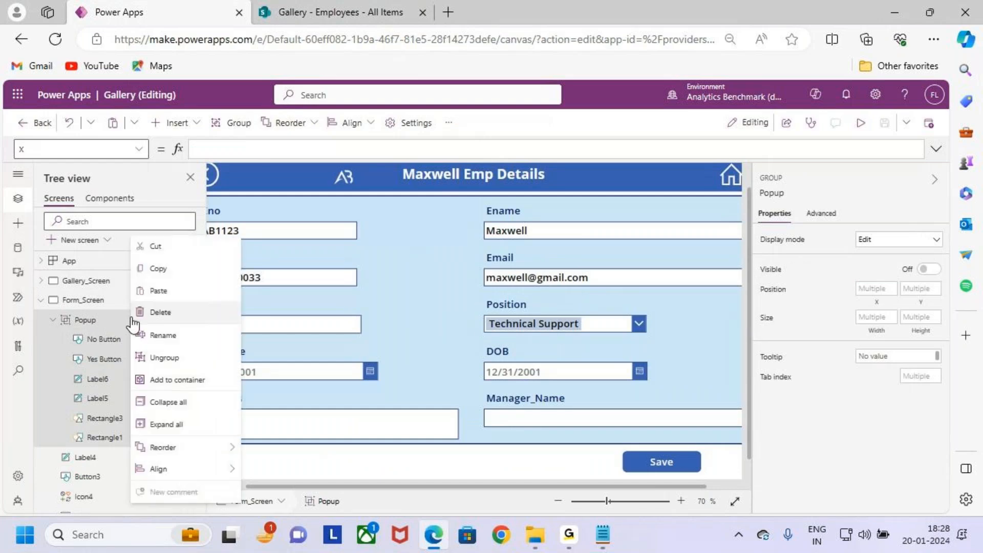
click(171, 269)
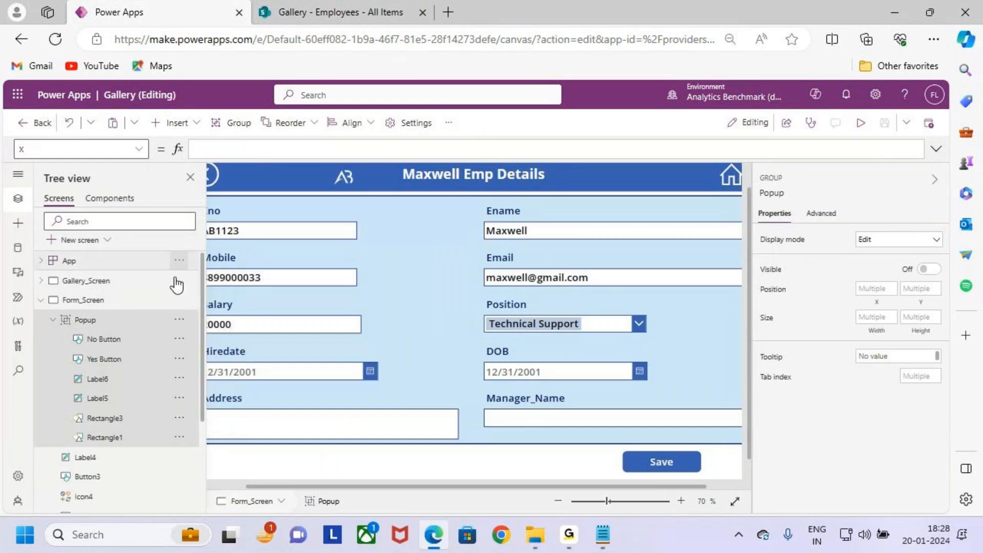
Step: Paste the copied Popup group onto Gallery_Screen
click(41, 301)
click(85, 282)
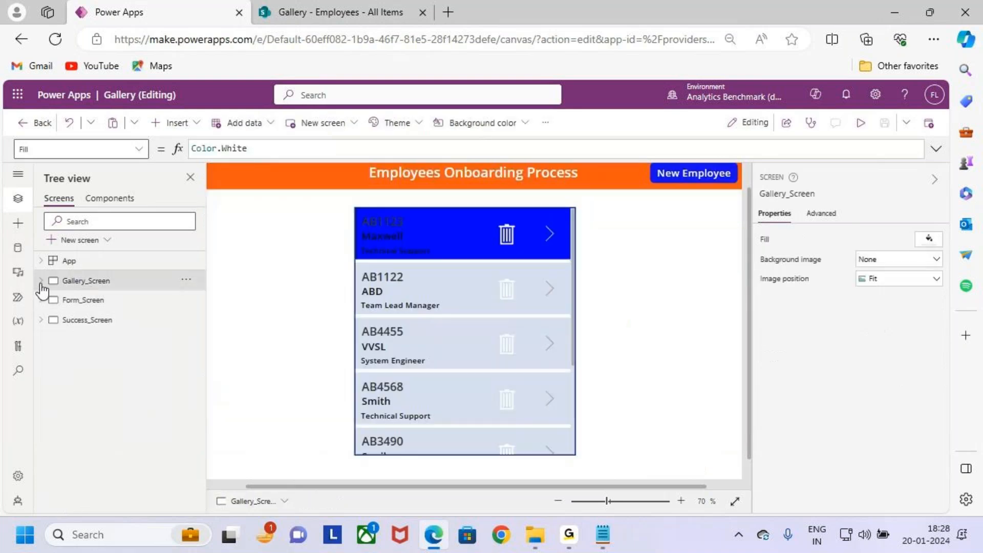
click(41, 281)
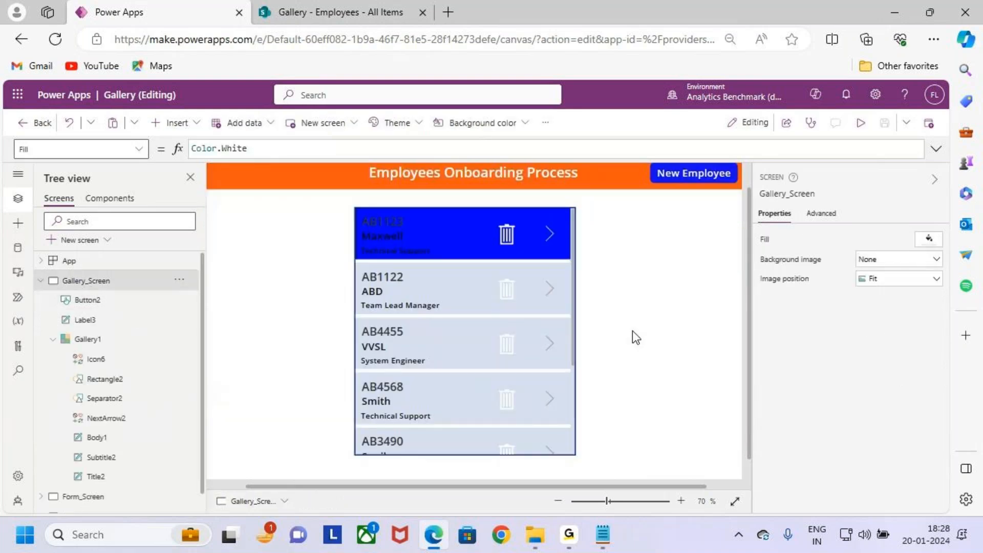
right_click(137, 283)
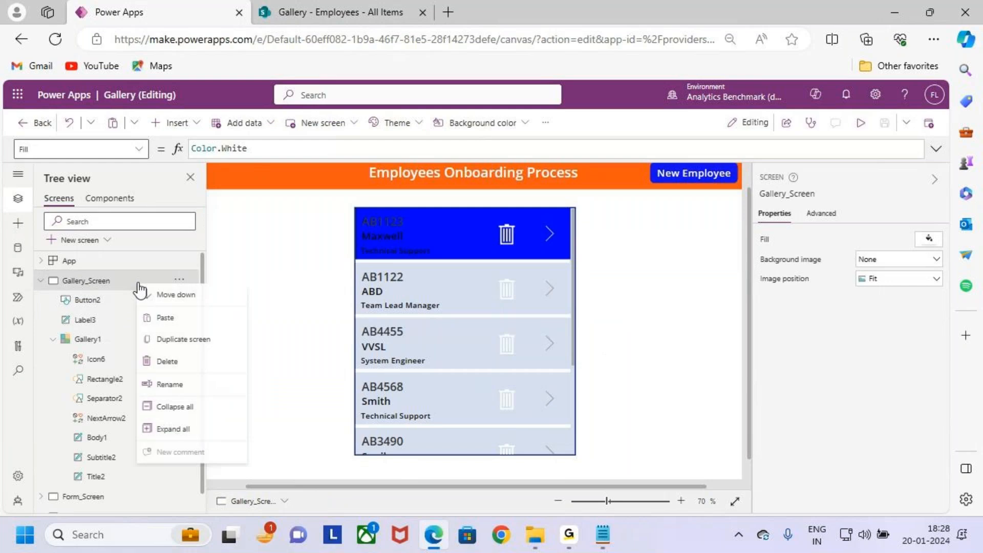
click(180, 320)
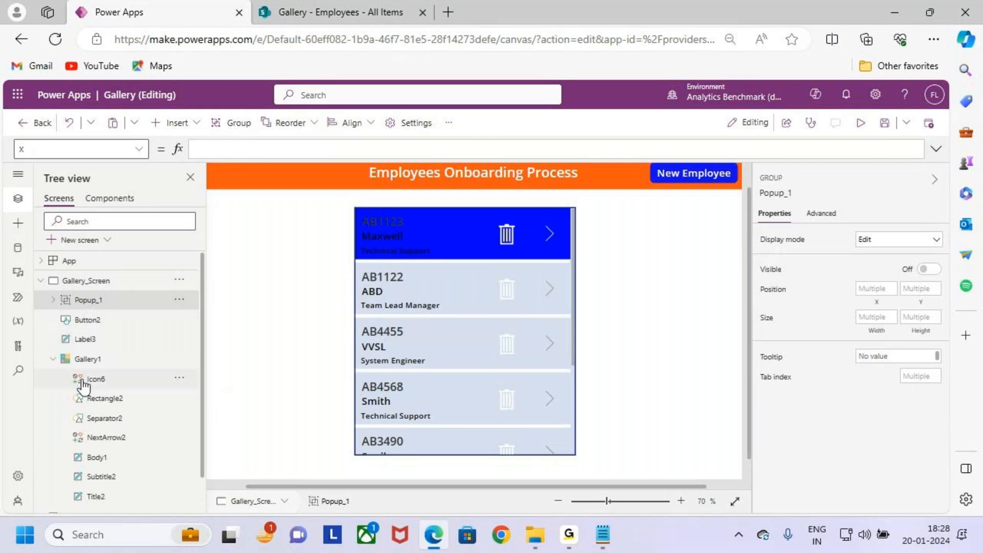
Step: Examine the original Popup group and its controls on Form_Screen
click(41, 281)
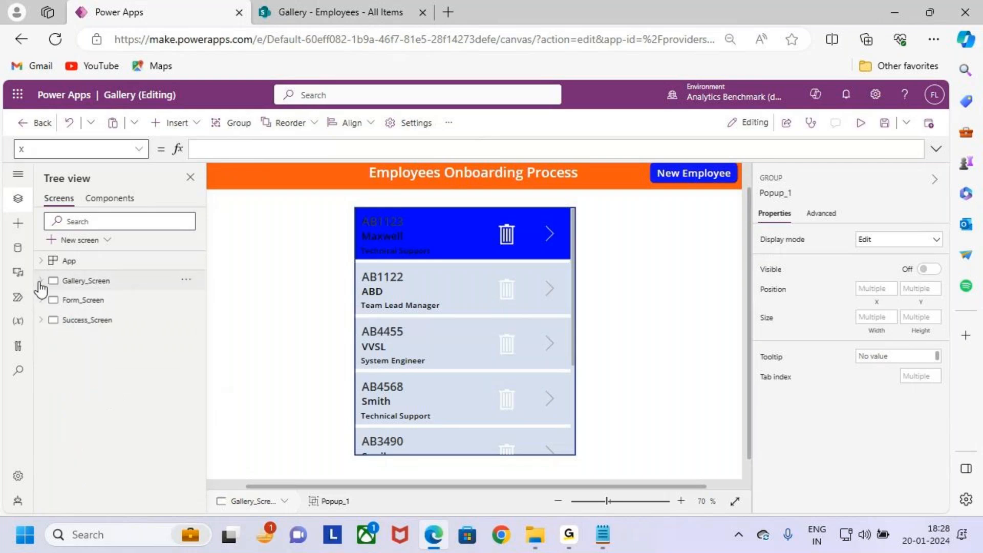
click(42, 306)
click(41, 301)
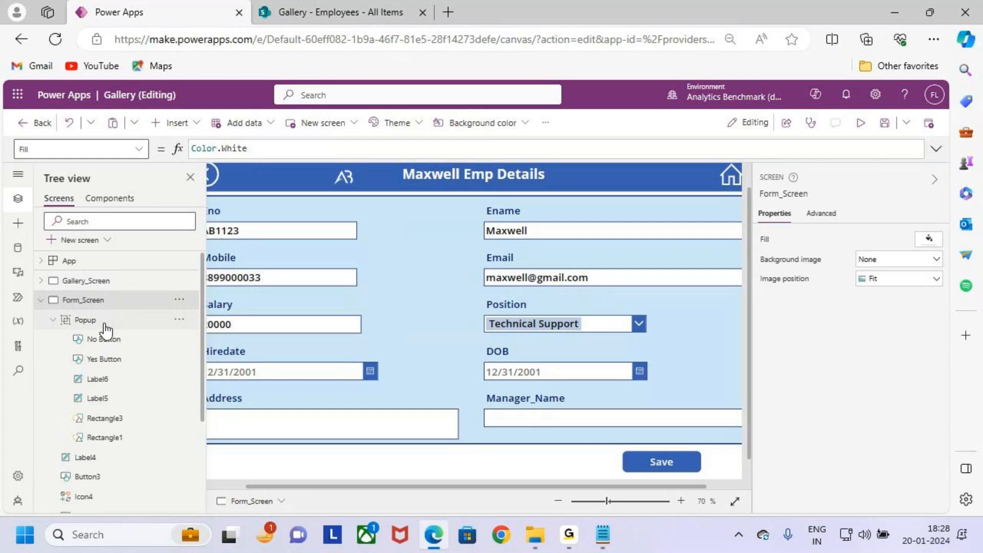
click(102, 324)
key(ctrl+2)
drag(57, 312, 191, 424)
mouse_move(176, 373)
mouse_down()
mouse_move(235, 380)
mouse_move(209, 408)
mouse_up()
mouse_move(289, 339)
mouse_down()
mouse_move(262, 383)
mouse_move(263, 414)
mouse_up()
key(Escape)
click(41, 300)
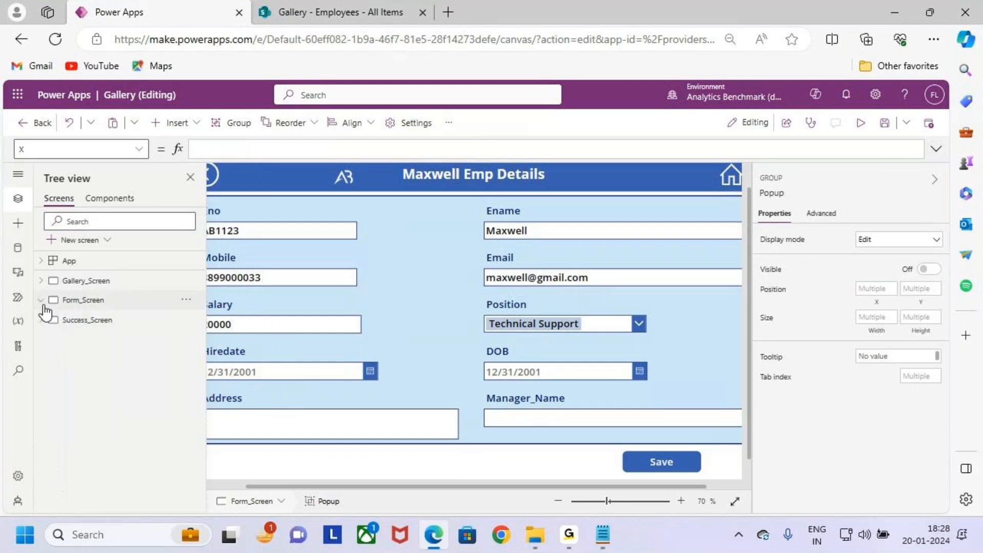
Step: Rename the pasted popup group on Gallery_Screen as Popup_Delete
click(84, 281)
click(41, 280)
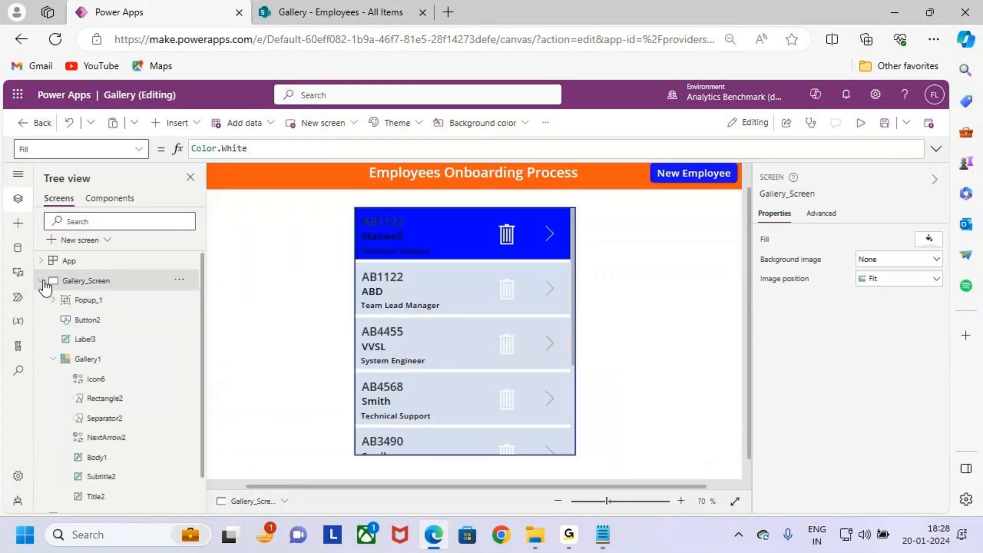
click(94, 301)
double_click(99, 304)
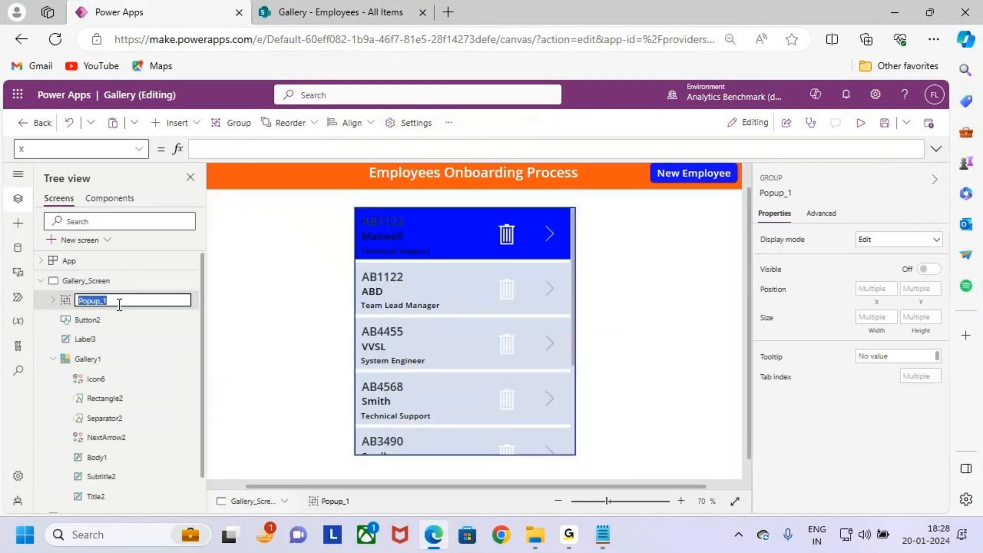
click(119, 303)
key(BackSpace)
key(BackSpace)
text(pup_Delete)
key(Return)
click(95, 281)
click(100, 303)
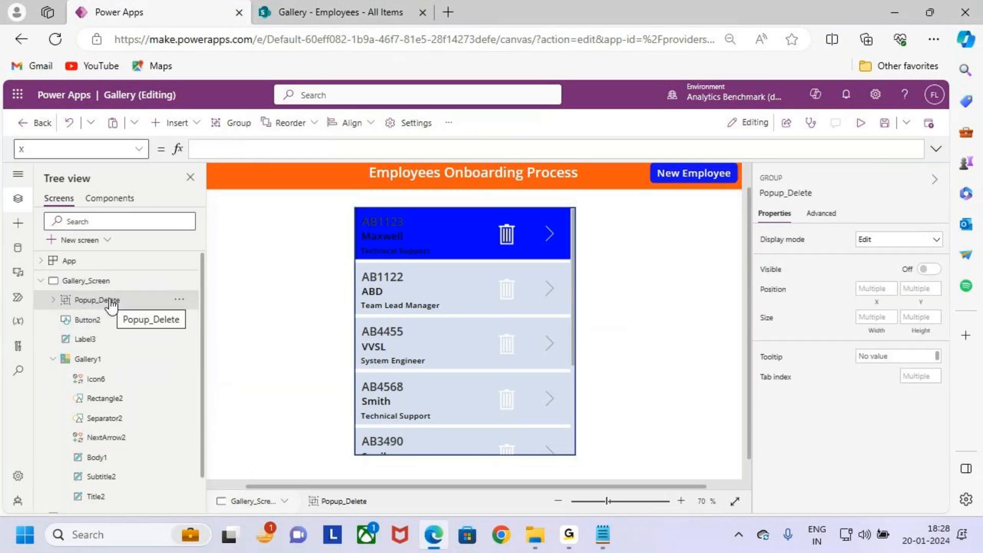
Step: Replace the Remove formula in the gallery Trash icon's OnSelect property with Set(showvarpopupGallery,true)
scroll(458, 337, down, 1)
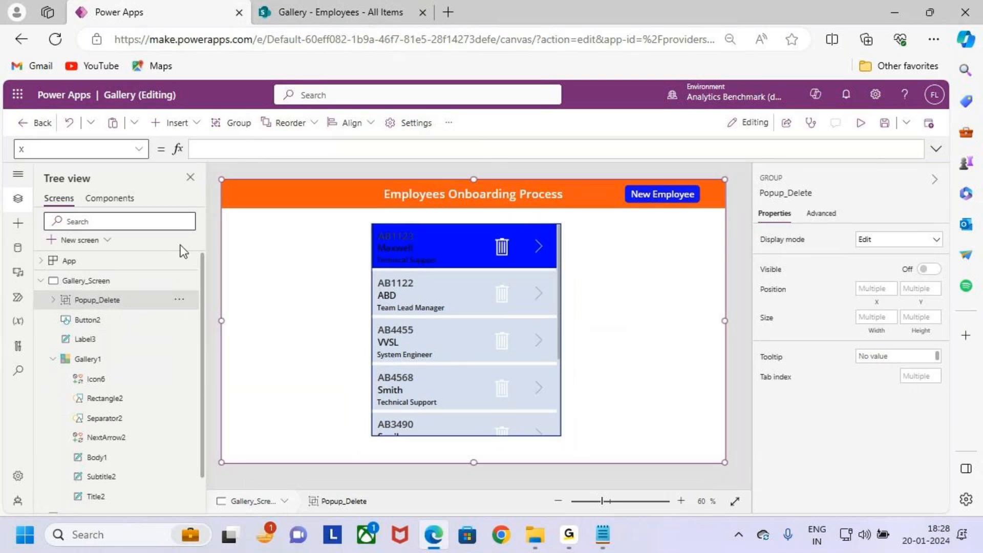
click(500, 247)
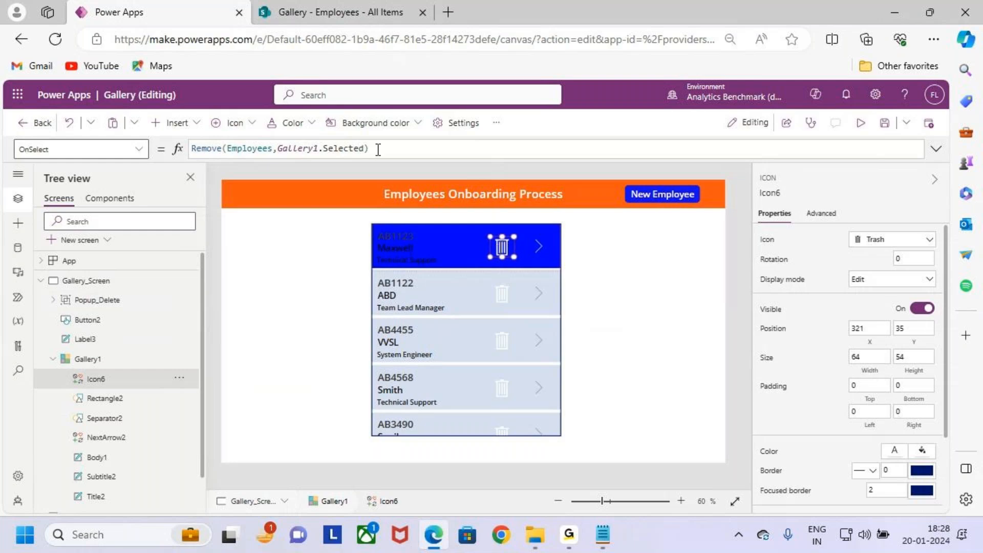
key(ctrl+2)
drag(192, 136, 300, 166)
key(Escape)
drag(371, 153, 179, 154)
key(BackSpace)
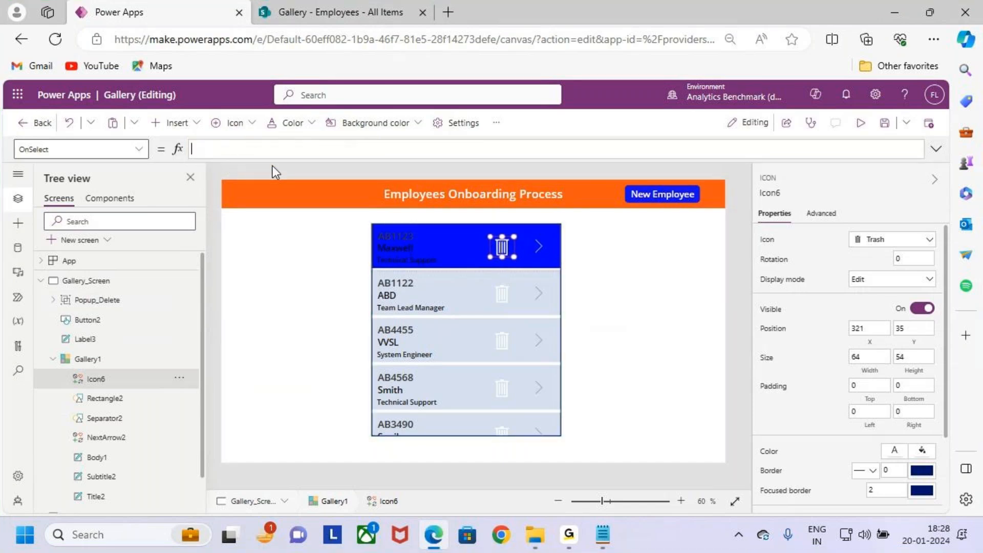
text(s)
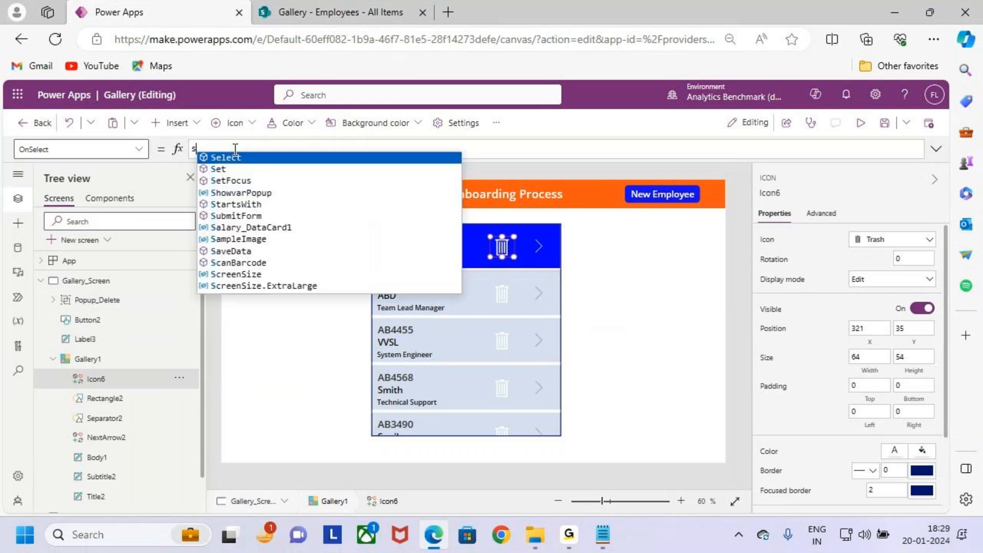
text(et()
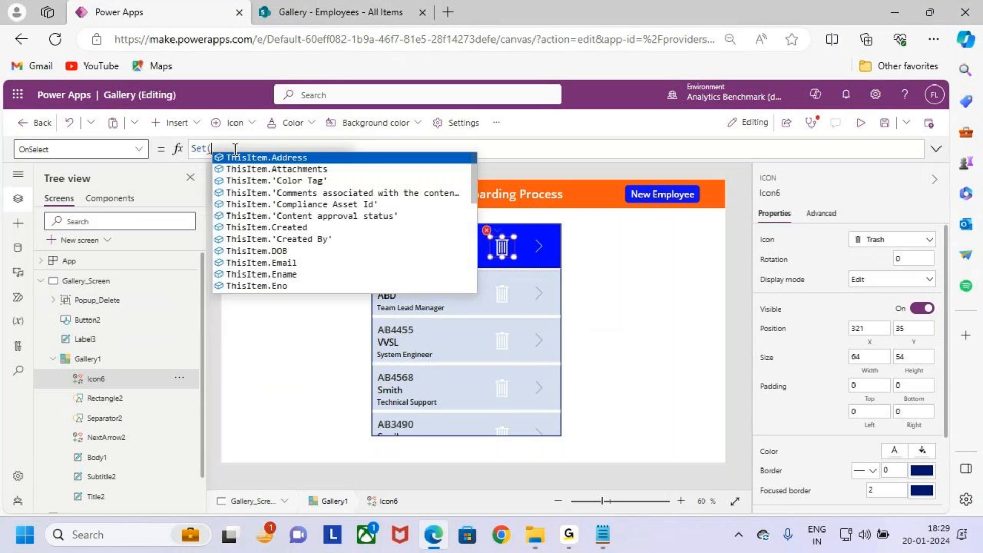
text(sh)
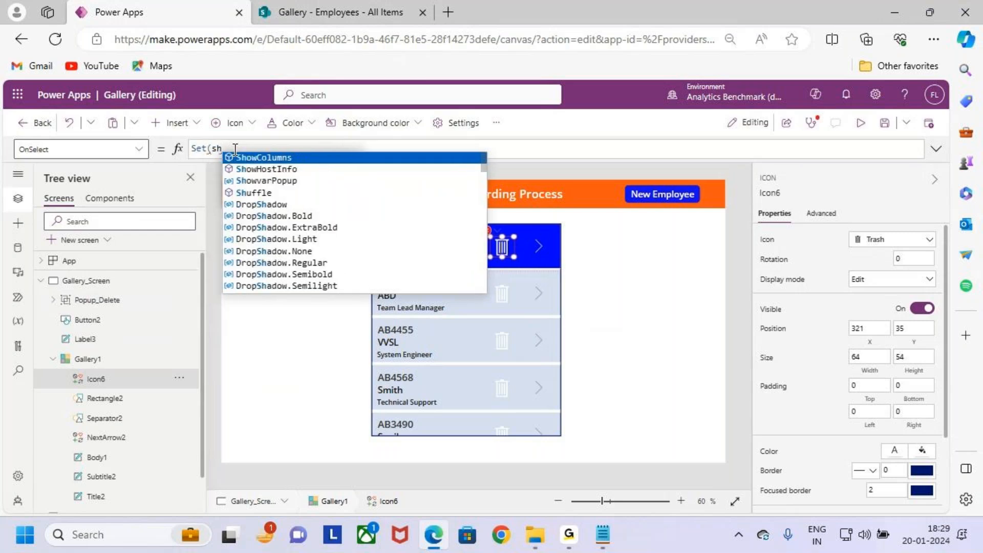
text(ow)
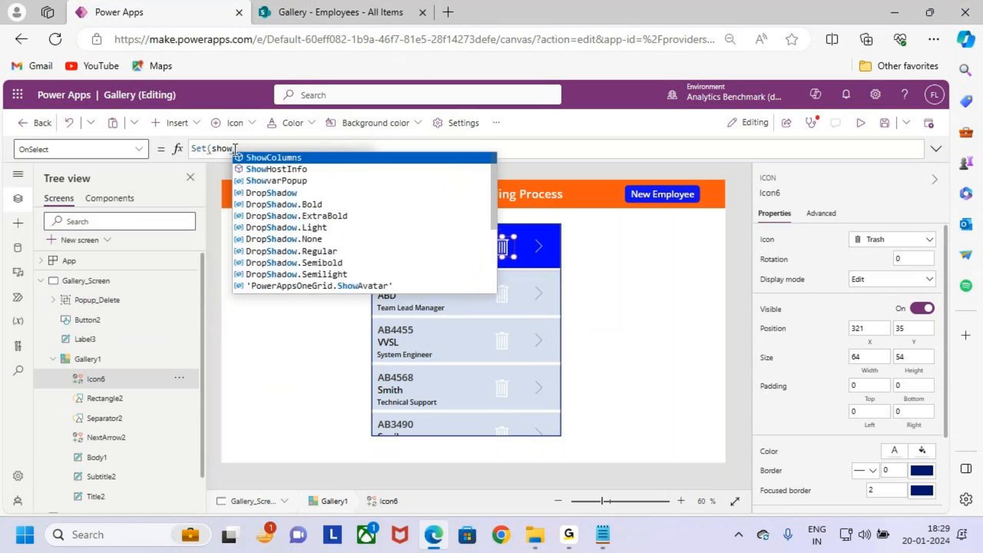
text(varpop)
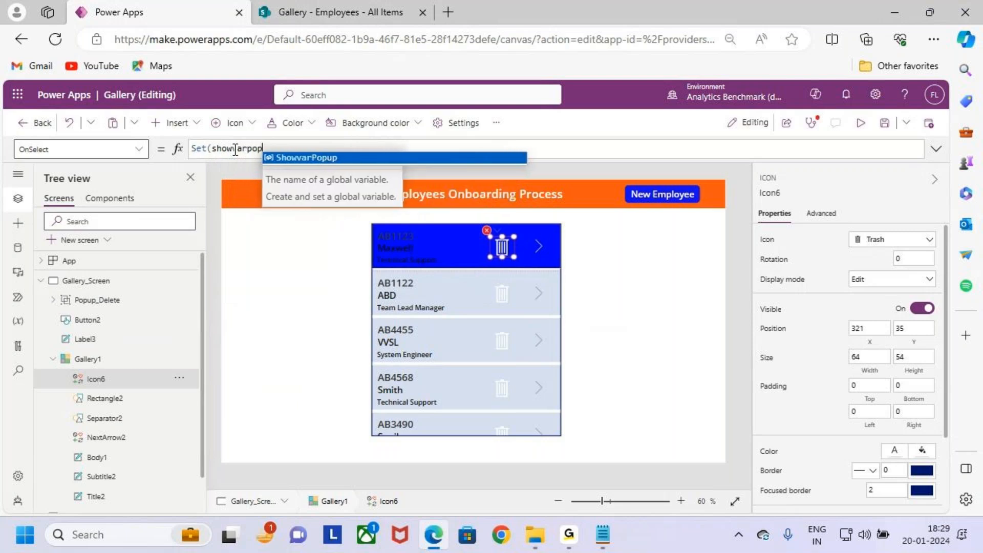
text(upGallery)
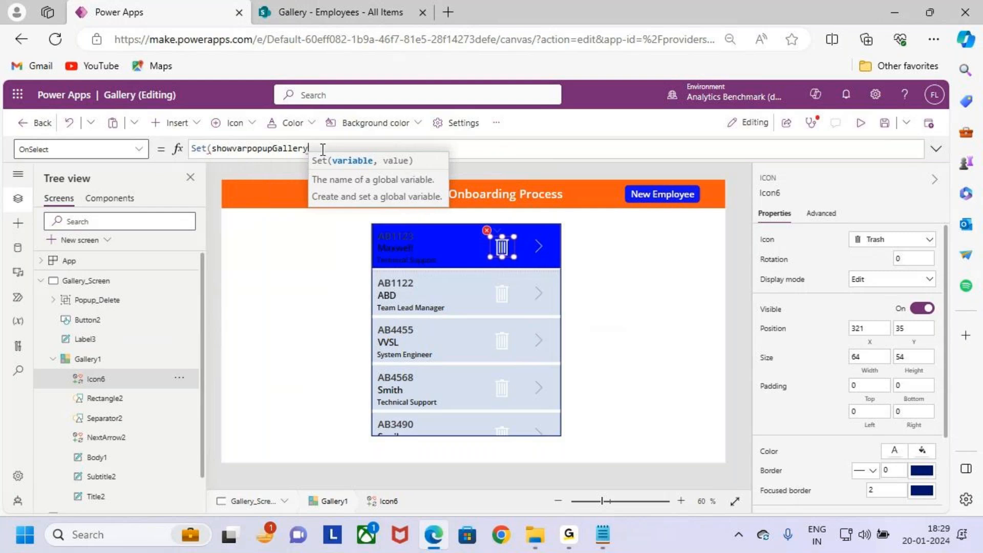
text(,thr)
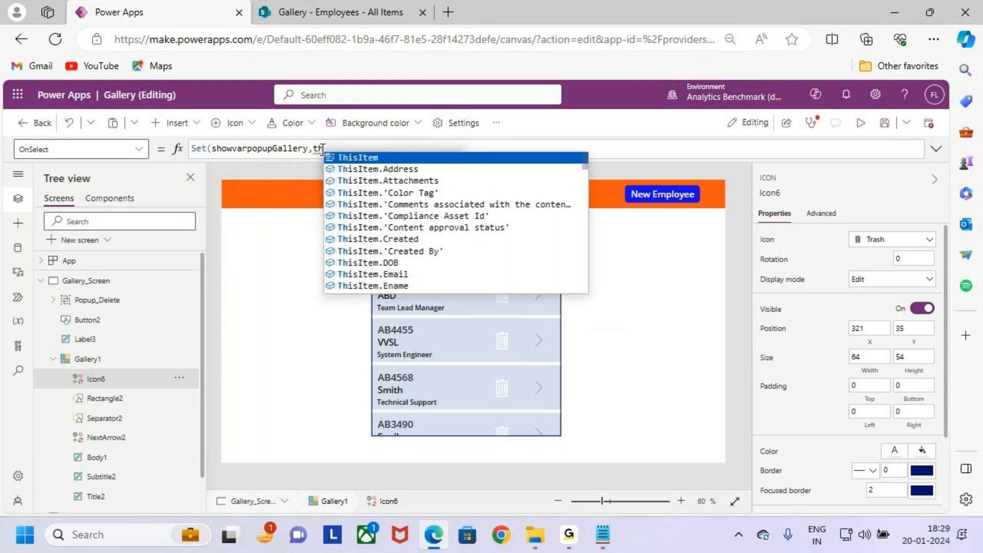
key(BackSpace)
key(BackSpace)
text(rue))
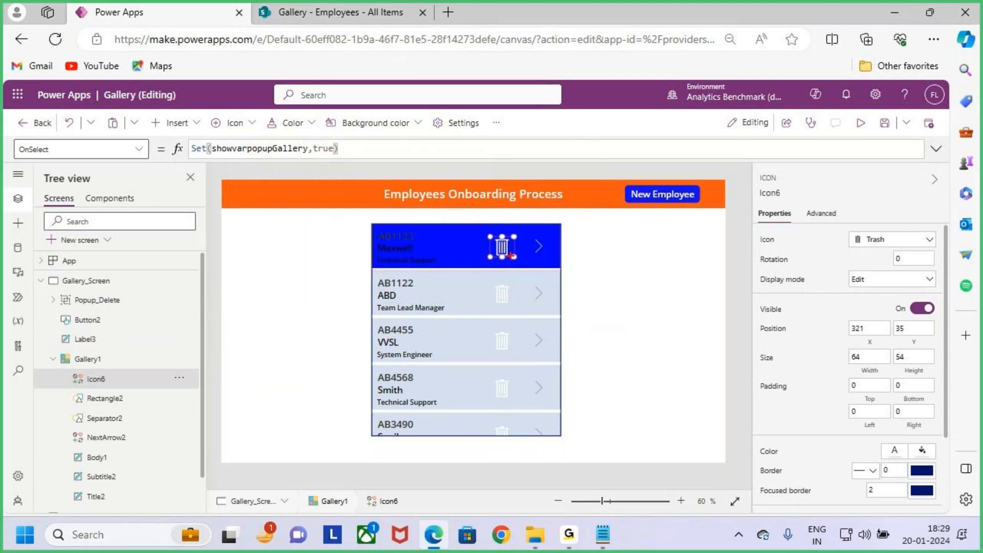
drag(503, 248, 539, 210)
mouse_move(187, 137)
mouse_down()
mouse_move(322, 166)
mouse_move(362, 164)
mouse_move(301, 103)
mouse_move(281, 137)
mouse_up()
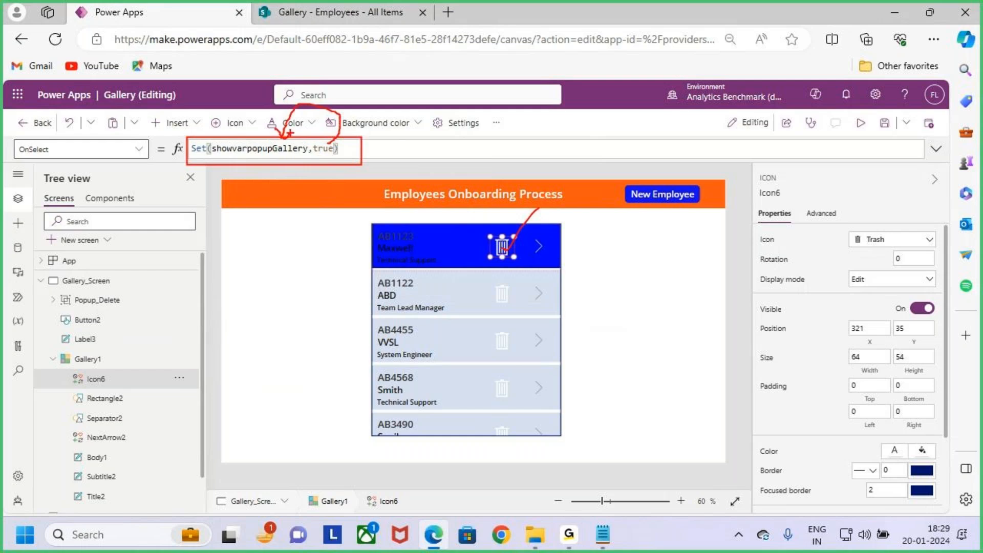
Step: Set the Visible property of the Popup_Delete group on Gallery_Screen to showvarpopupGallery
click(106, 302)
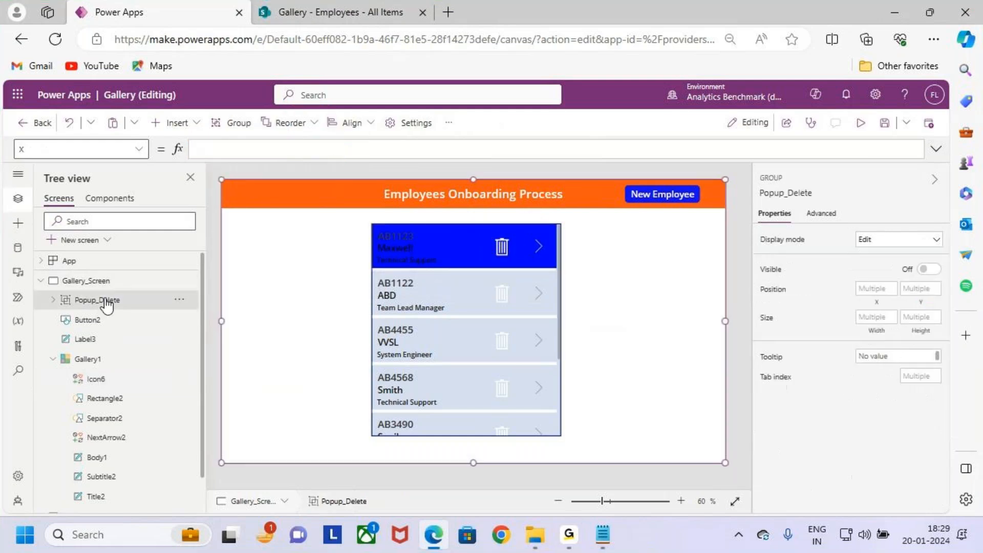
click(136, 149)
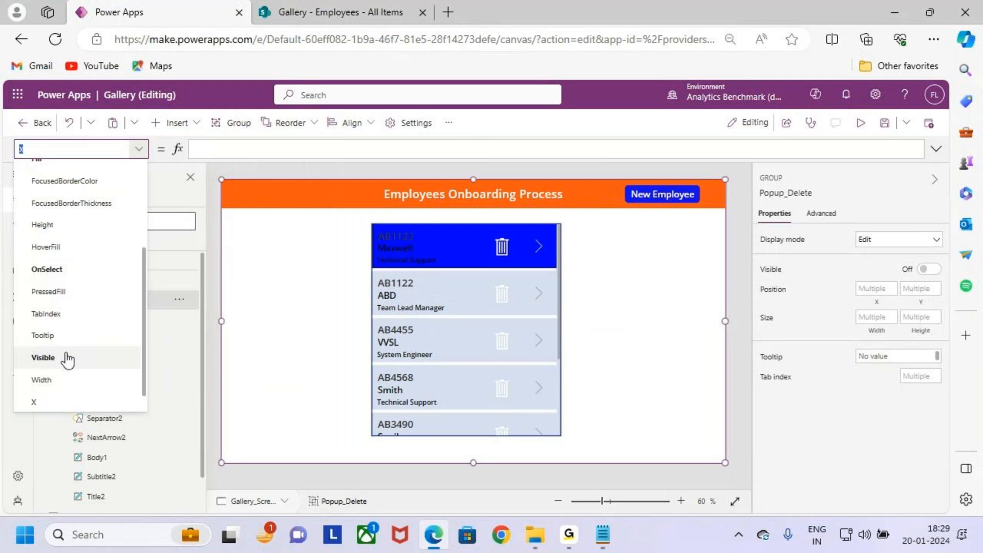
click(67, 360)
drag(252, 148, 183, 148)
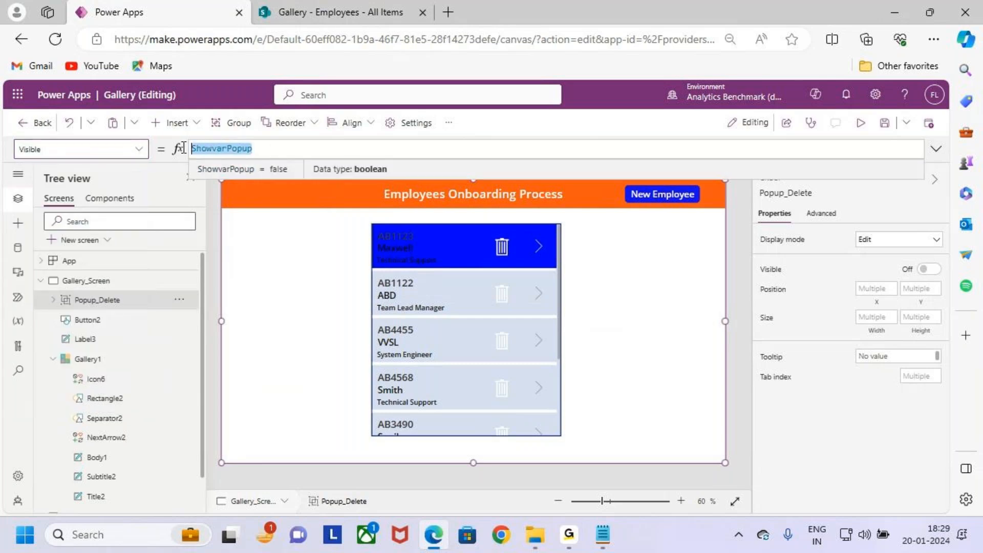
key(BackSpace)
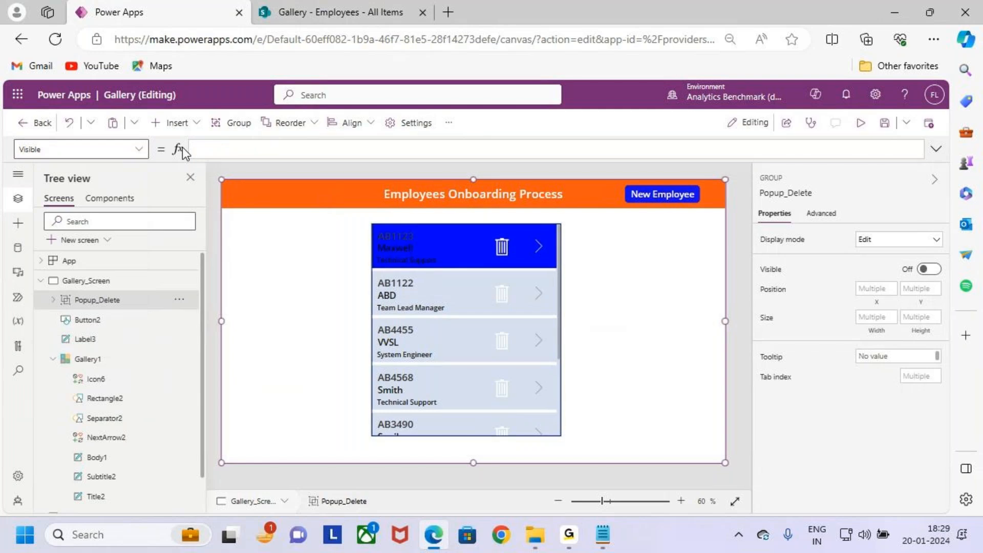
text(show)
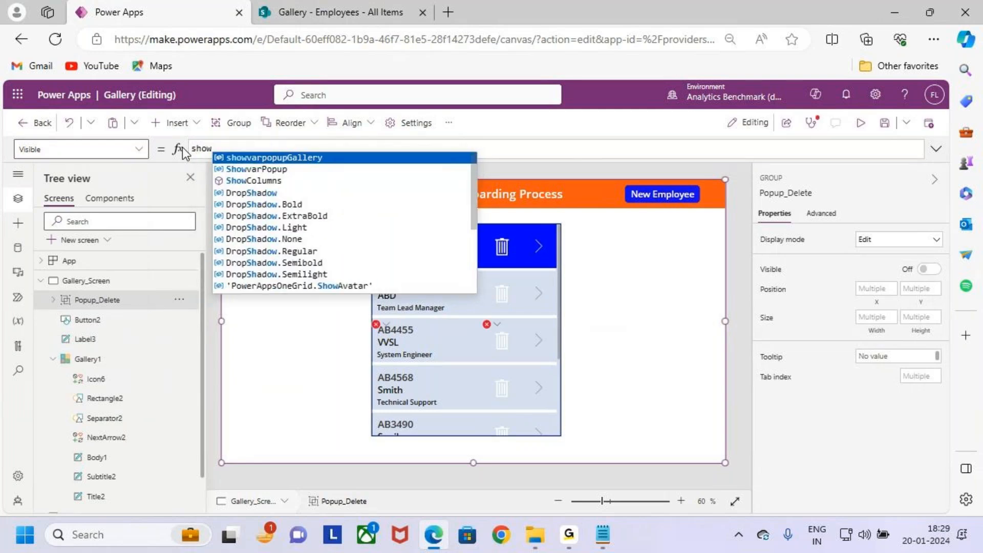
key(Return)
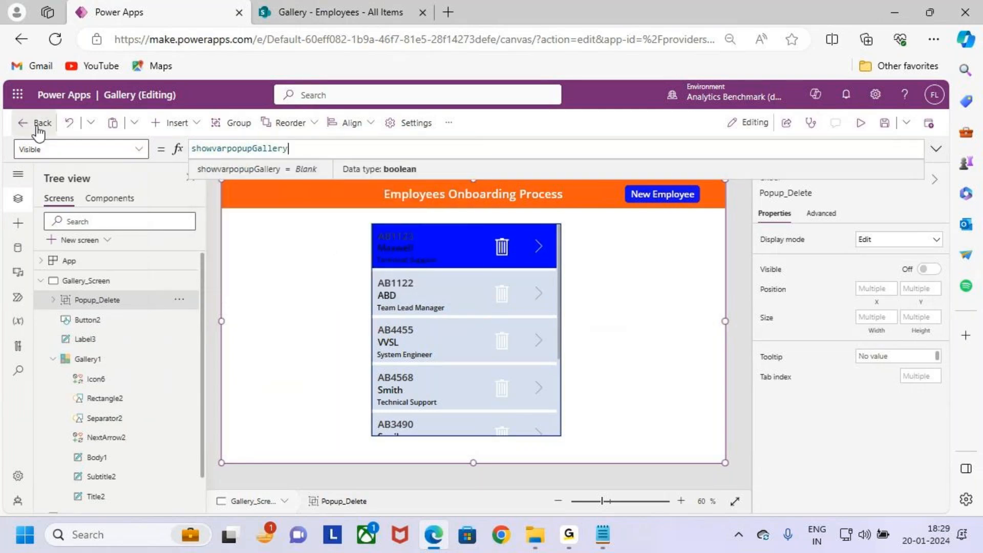
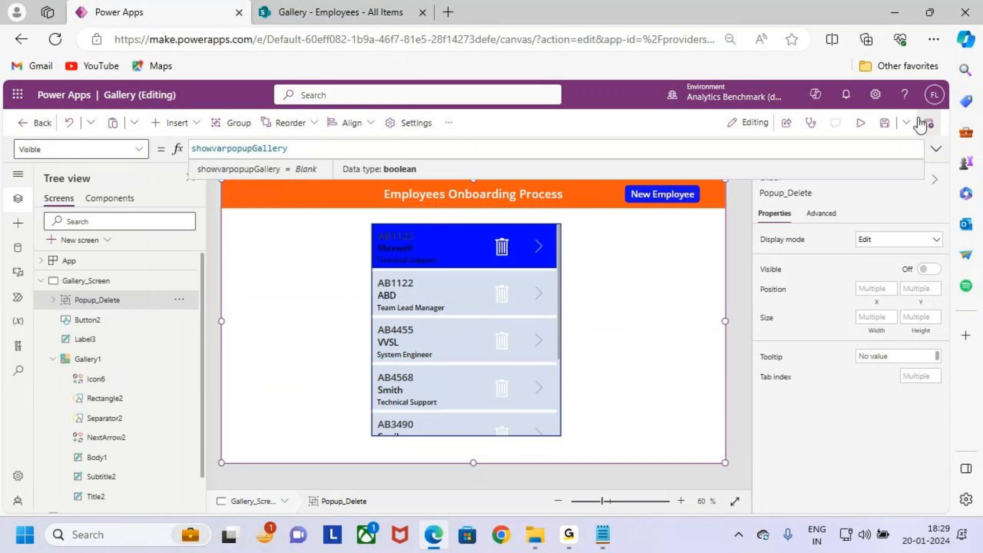
Step: Preview the app, test the Trash icon on the first employee record, and return to editing
click(860, 124)
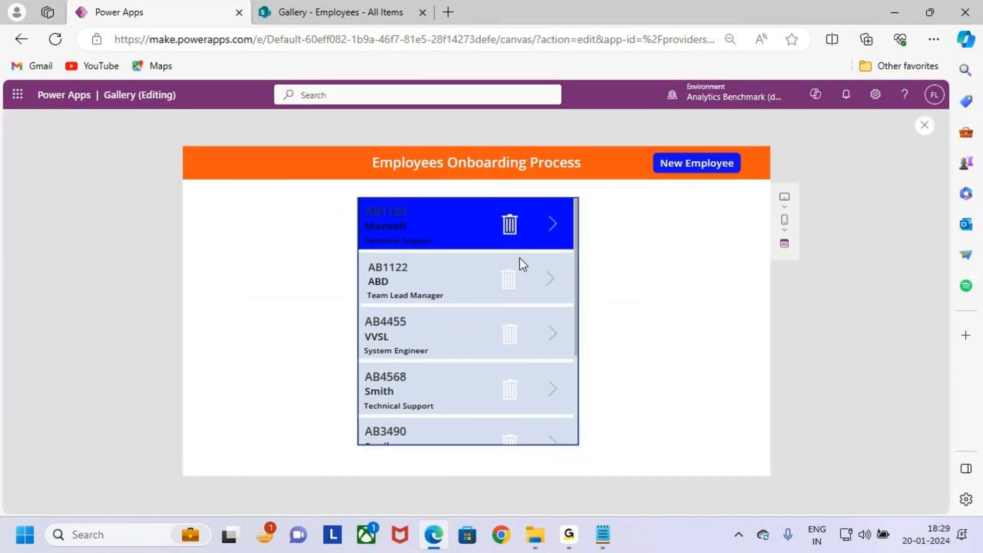
key(ctrl+2)
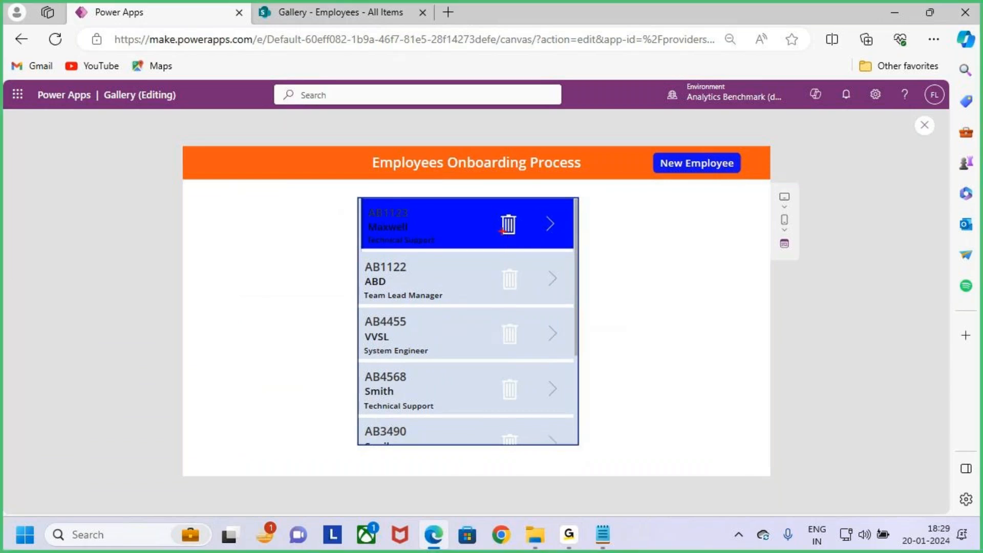
mouse_move(493, 208)
mouse_down()
mouse_move(526, 244)
mouse_move(517, 226)
mouse_move(542, 191)
mouse_up()
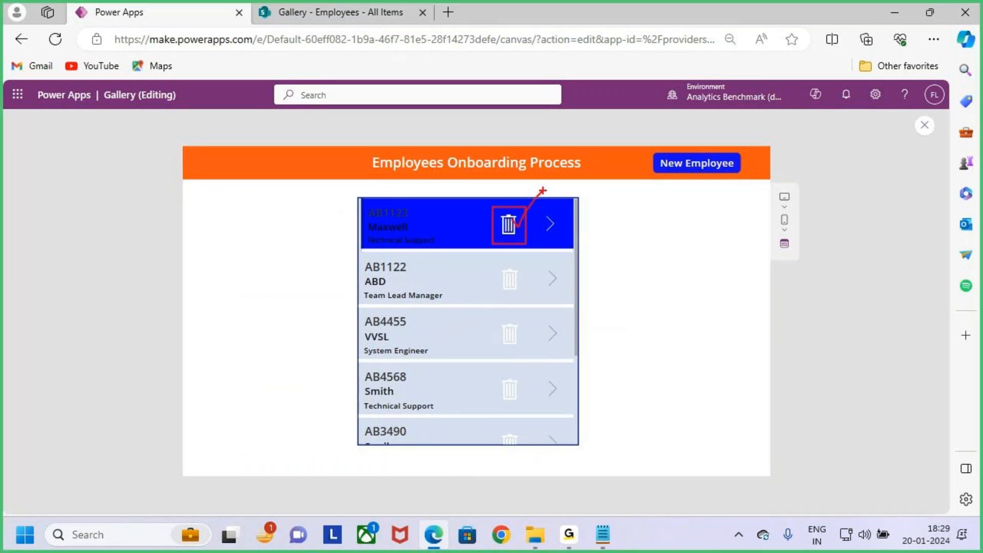
key(Escape)
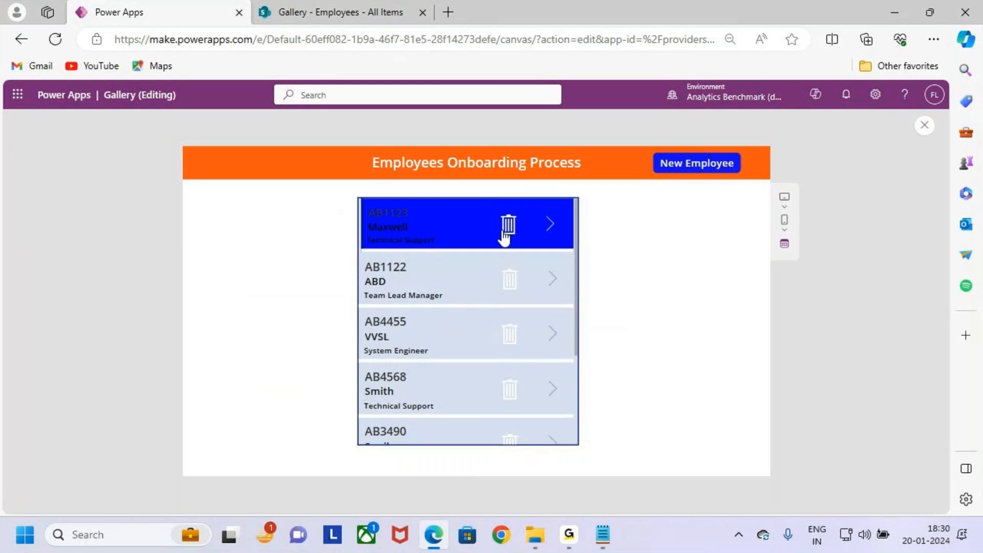
key(ctrl+2)
drag(368, 200, 450, 238)
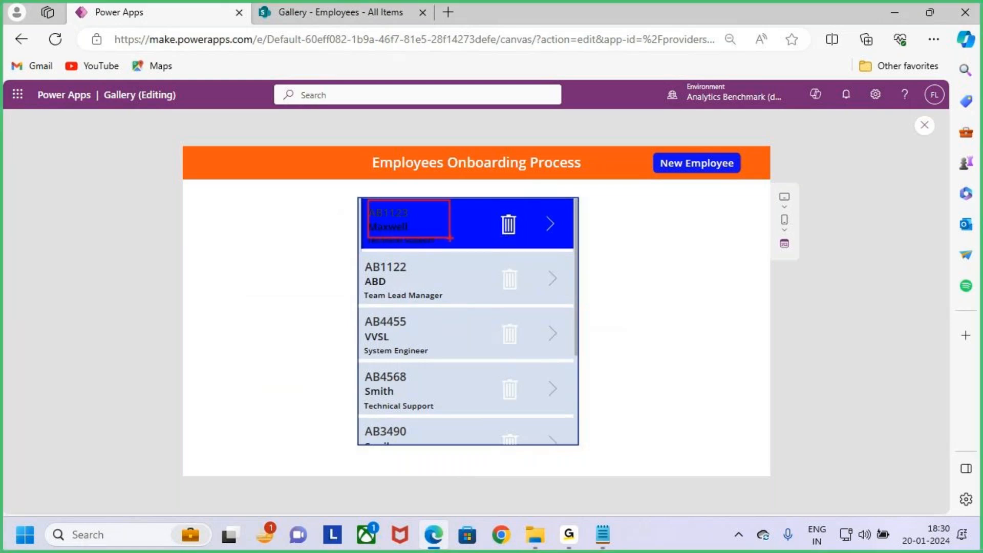
key(Escape)
click(509, 225)
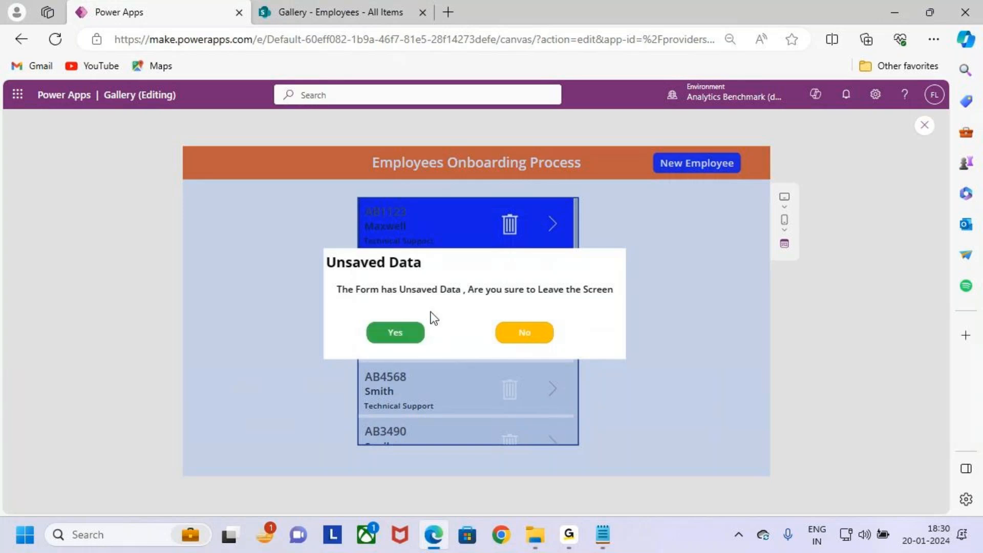
key(ctrl+2)
drag(317, 253, 436, 283)
key(Escape)
click(925, 126)
click(593, 357)
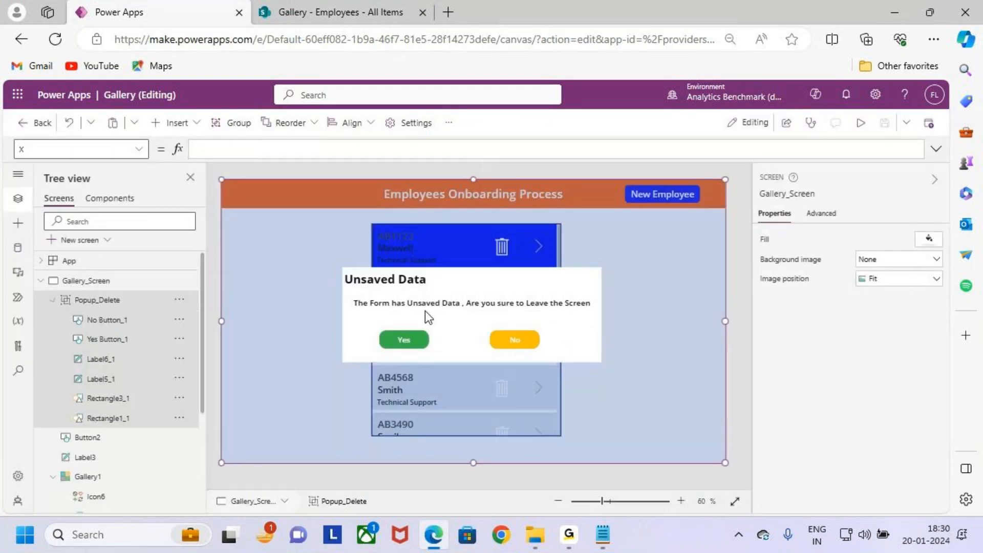
Step: Change the heading text of the popup on Gallery_Screen to "Delete Record"
click(410, 280)
click(767, 239)
click(256, 149)
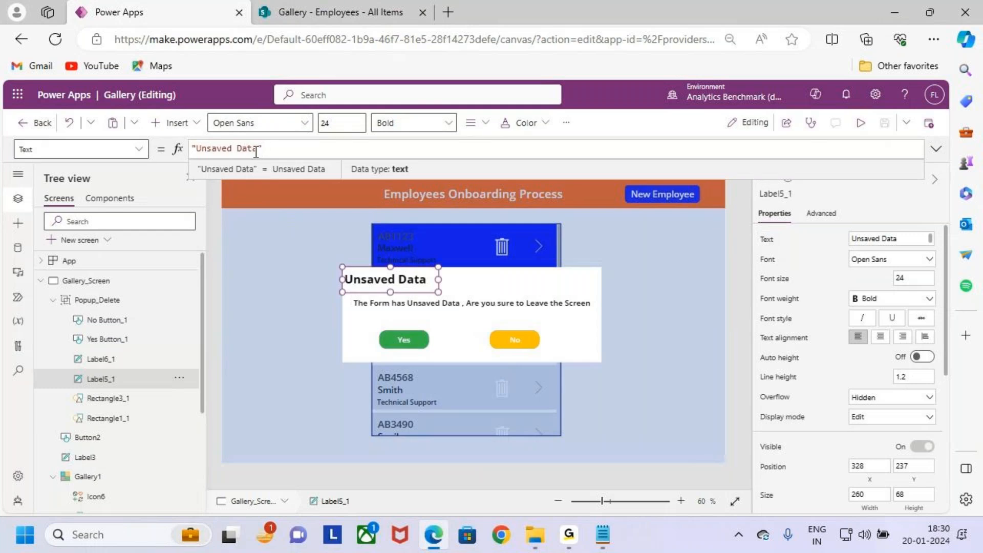
drag(258, 149, 199, 149)
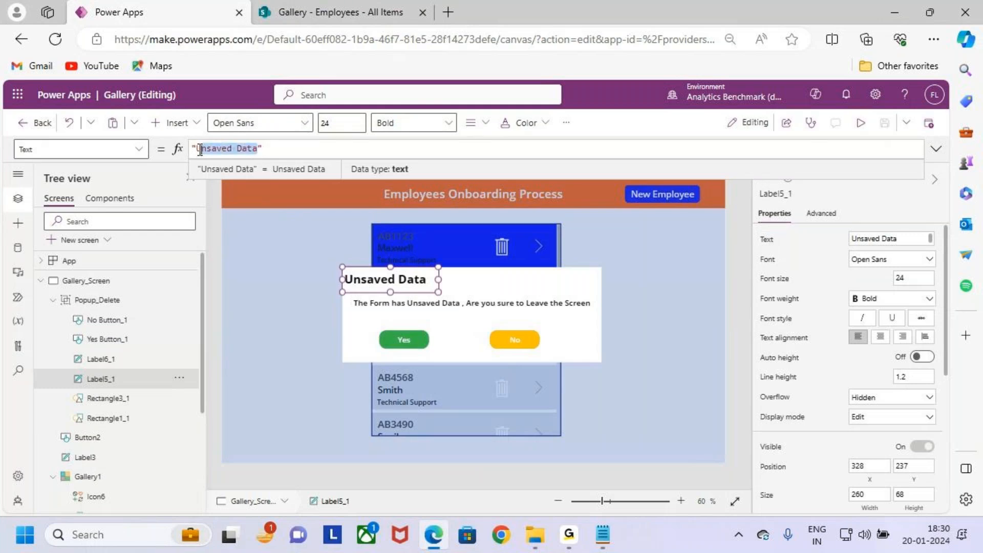
text(Telete Rec)
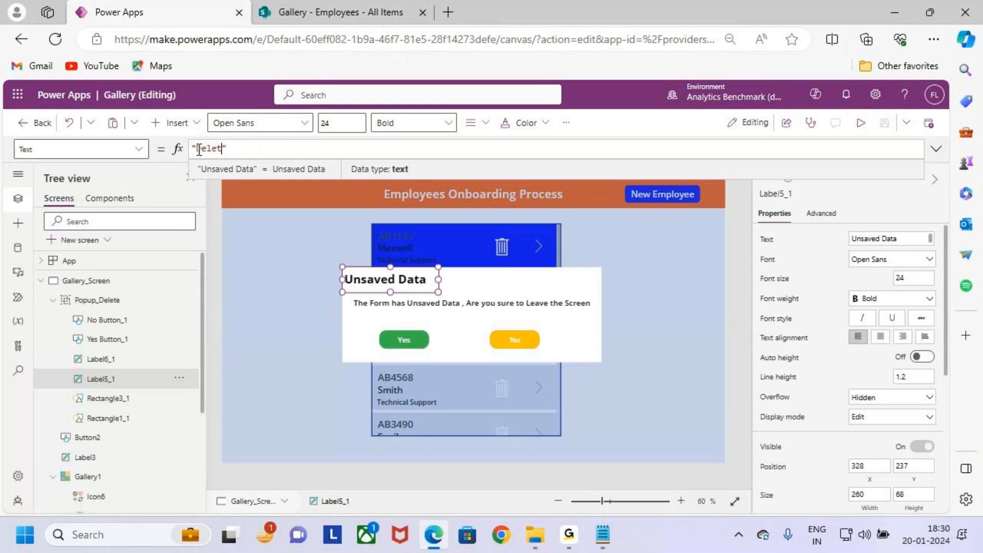
text(ord)
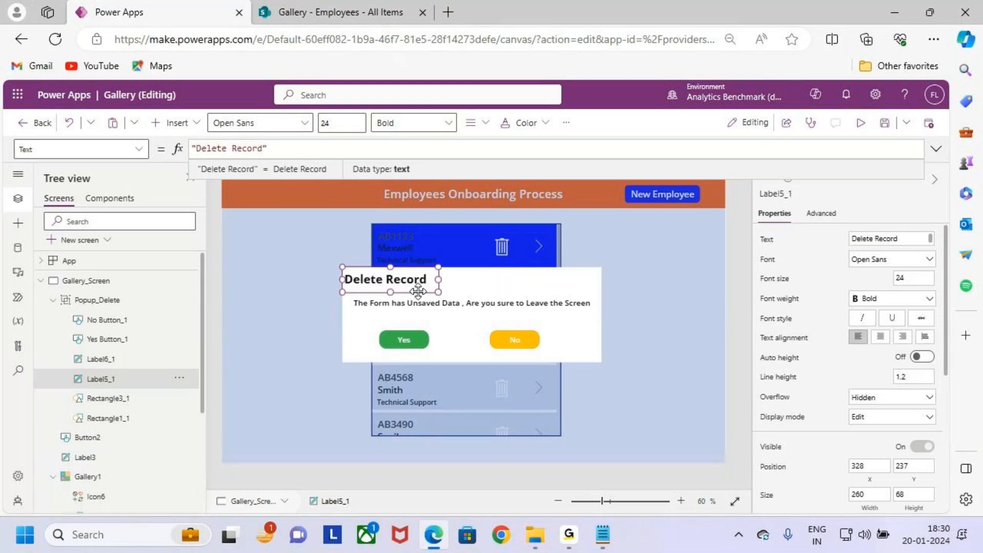
Step: Change the popup's message text to "Are you sure to Delete the Record"
click(469, 305)
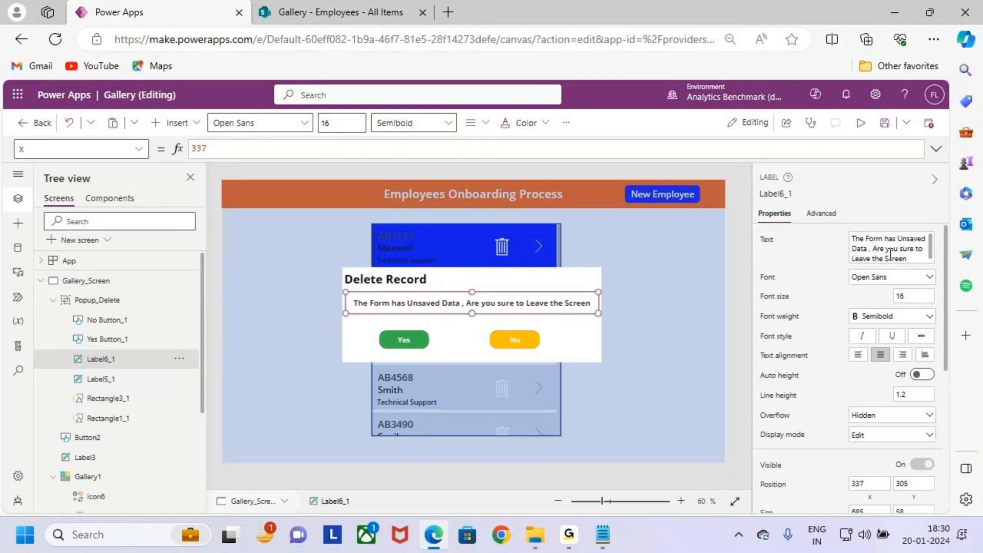
click(766, 239)
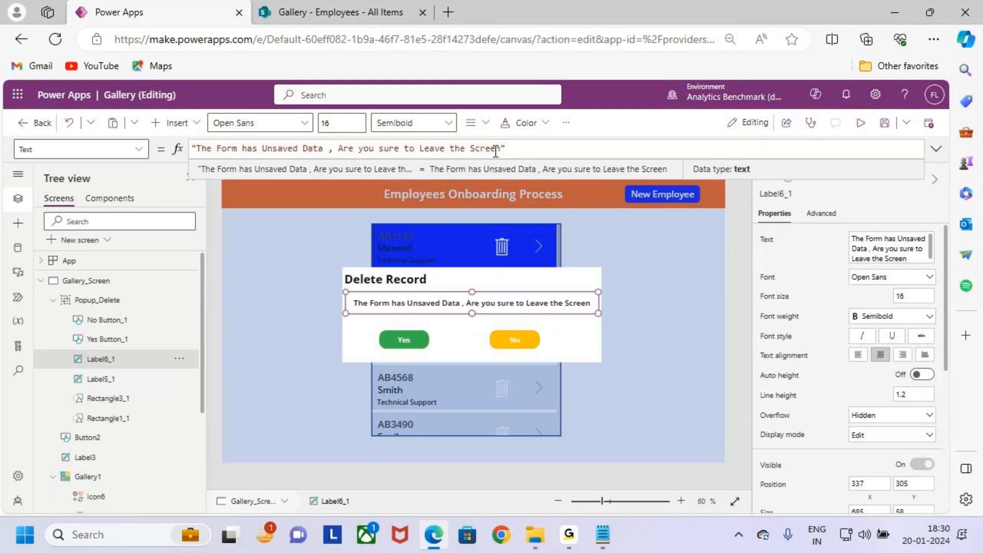
drag(337, 149, 199, 149)
key(BackSpace)
drag(277, 149, 361, 151)
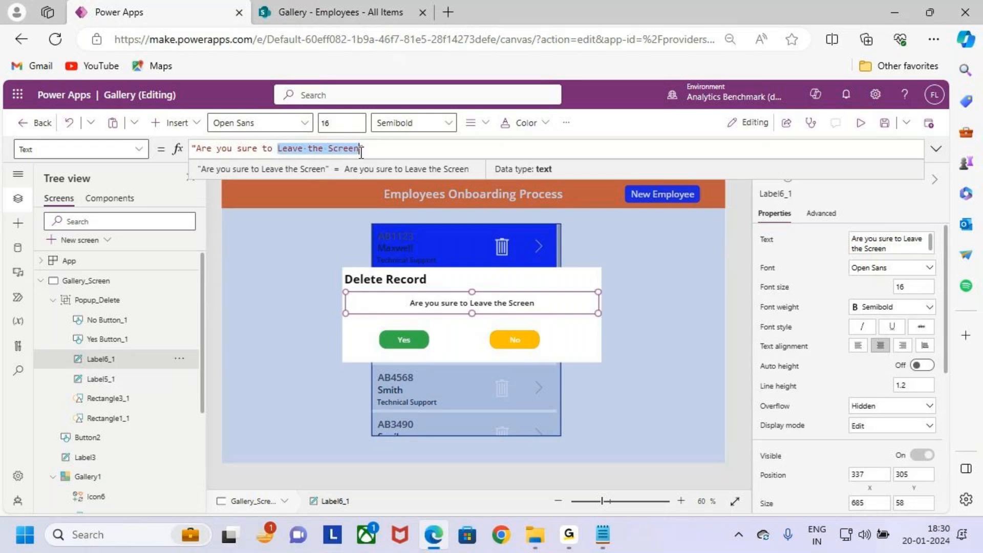
key(BackSpace)
key(BackSpace)
key(BackSpace)
key(BackSpace)
key(BackSpace)
key(BackSpace)
key(BackSpace)
key(BackSpace)
key(BackSpace)
key(BackSpace)
text(sure y)
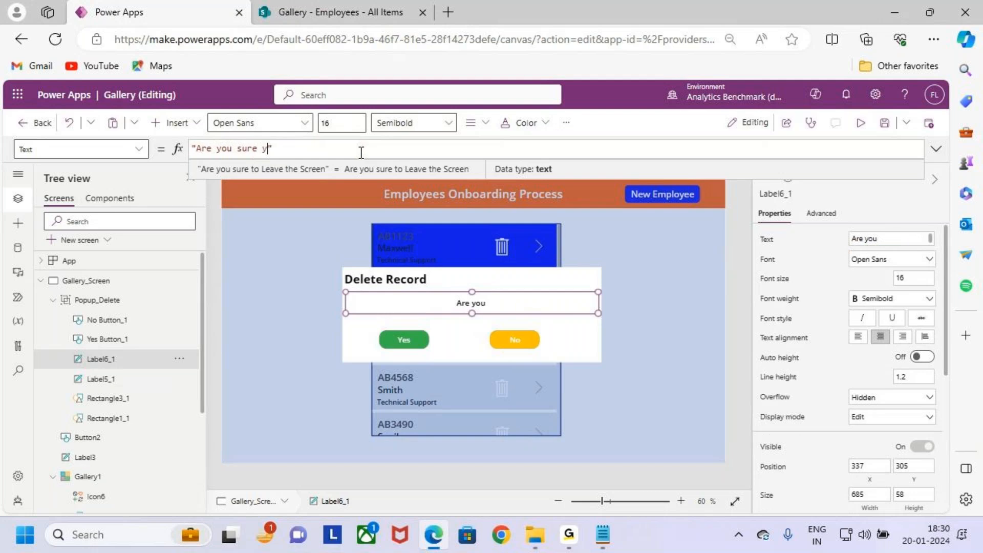
key(BackSpace)
key(BackSpace)
key(BackSpace)
key(BackSpace)
text(re ty)
key(BackSpace)
key(BackSpace)
key(BackSpace)
key(BackSpace)
key(BackSpace)
text(re to Deley)
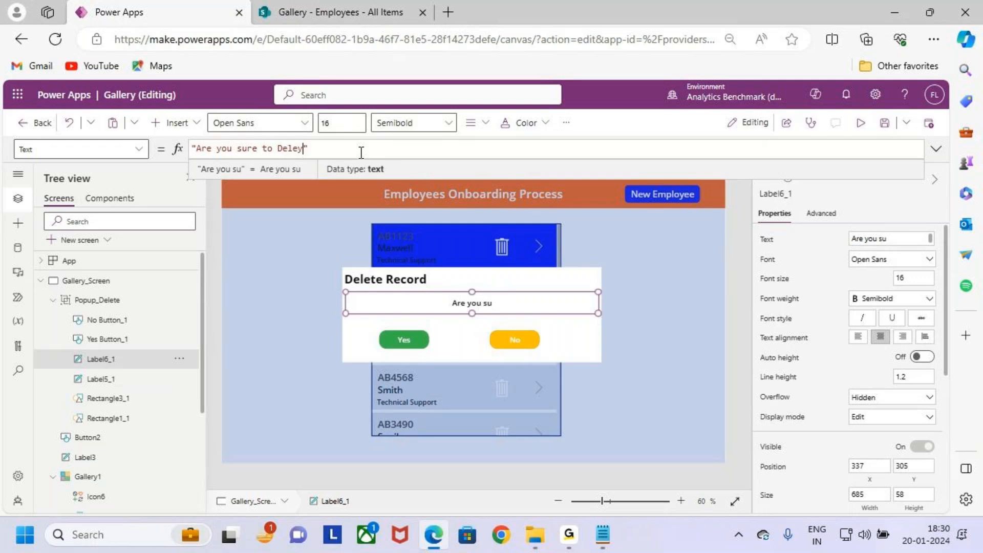
key(BackSpace)
text(ete the)
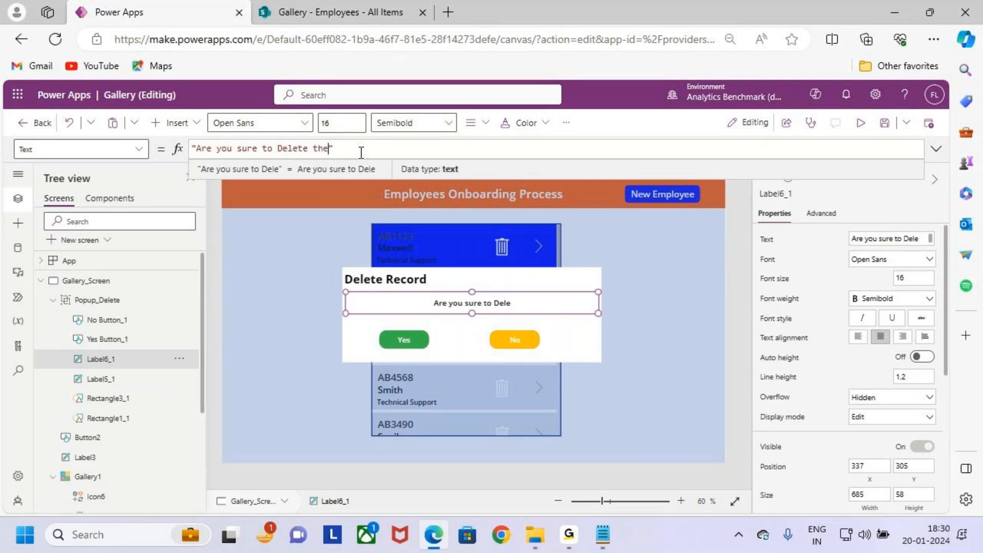
text( Record)
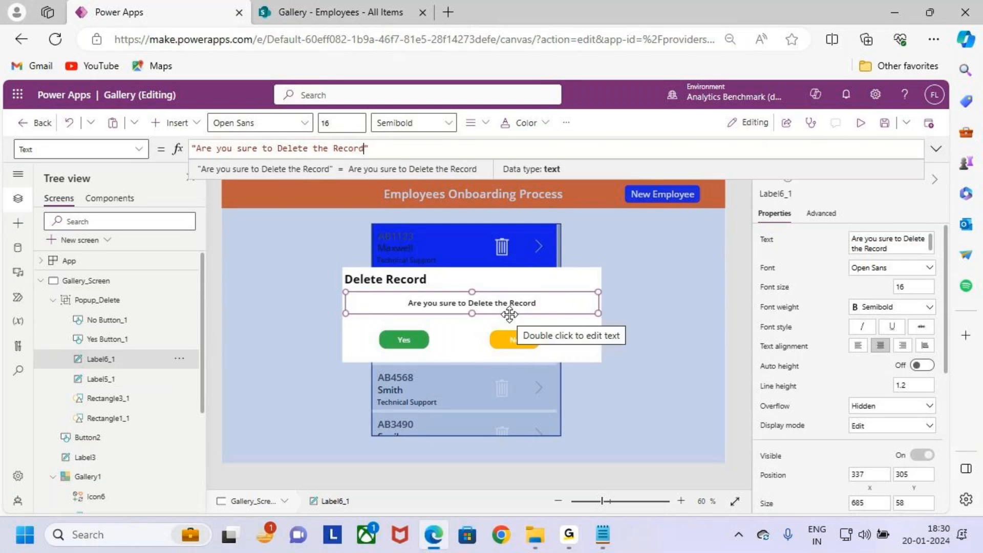
Step: Clear the existing OnSelect formula of the Yes button in the Delete Record popup
click(405, 339)
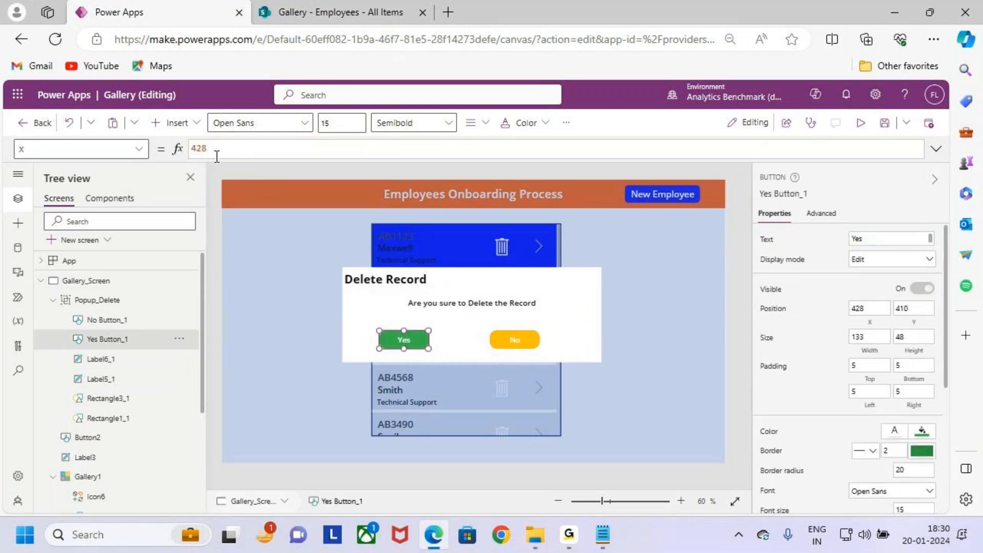
click(139, 150)
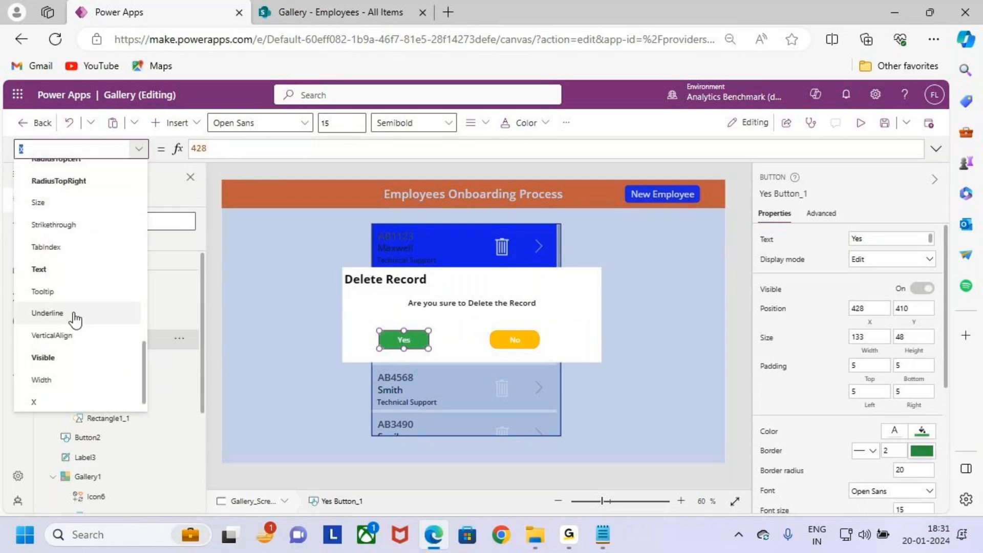
scroll(74, 324, up, 3)
scroll(75, 323, up, 2)
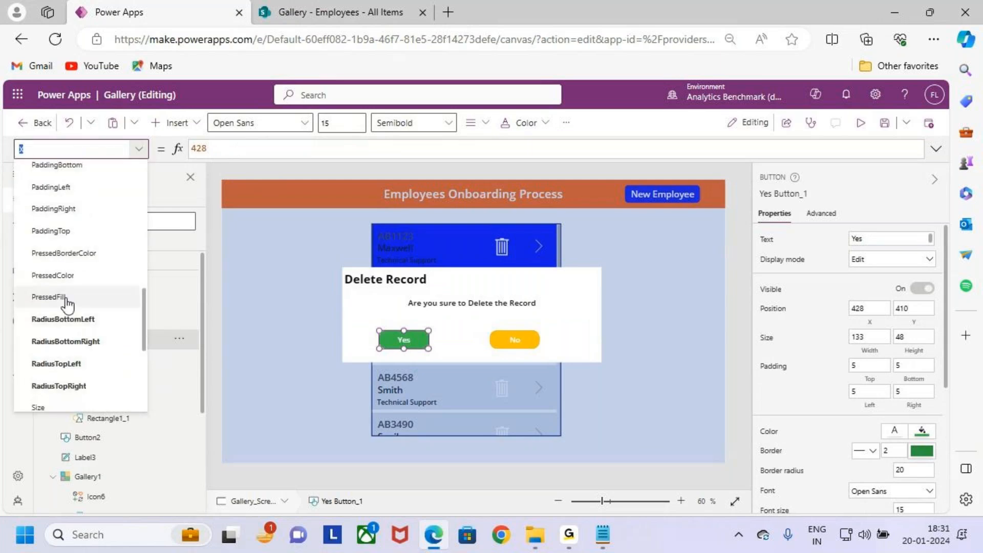
scroll(68, 293, up, 2)
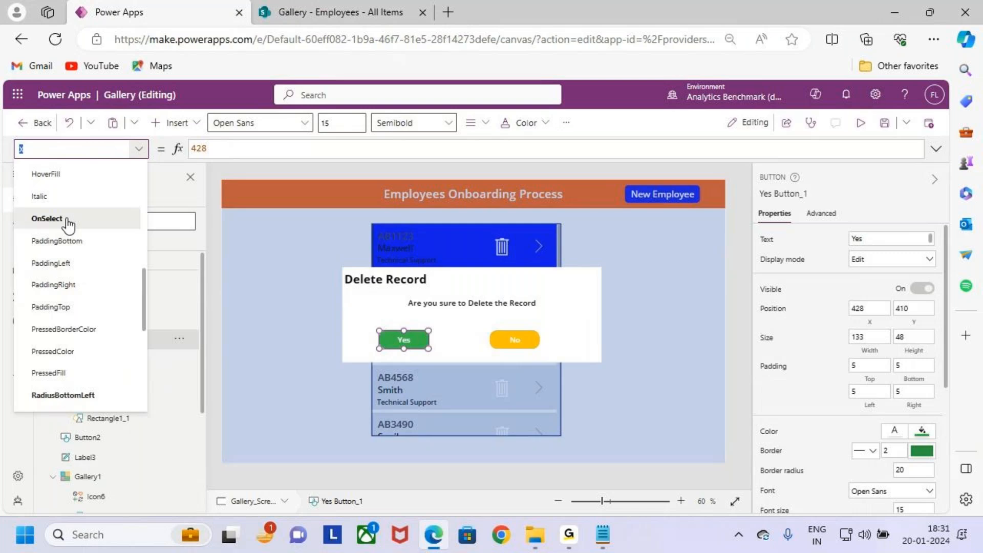
click(68, 221)
click(936, 148)
drag(338, 158, 152, 148)
key(Delete)
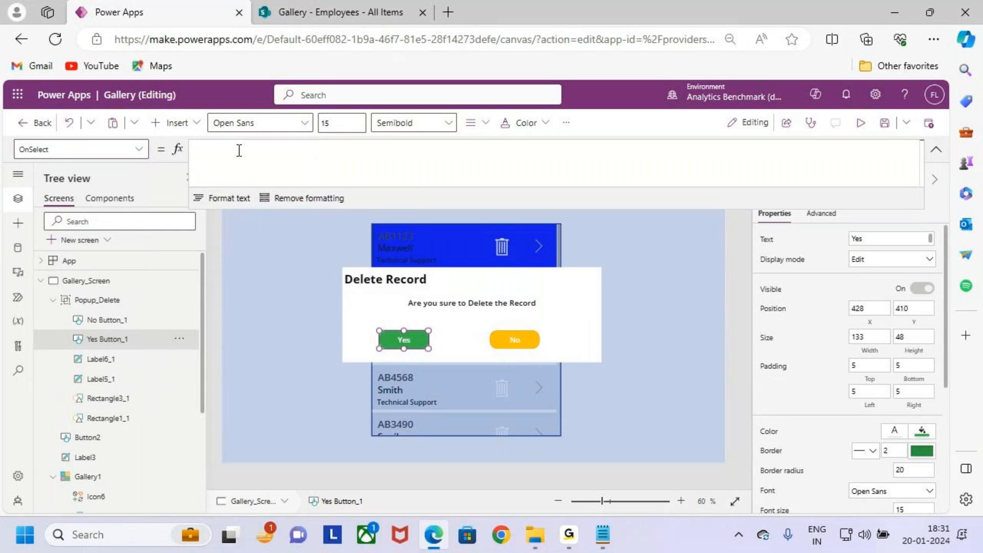
Step: Enter Remove(Employees,Gallery1.Selected) as the Yes button's OnSelect formula
text(r)
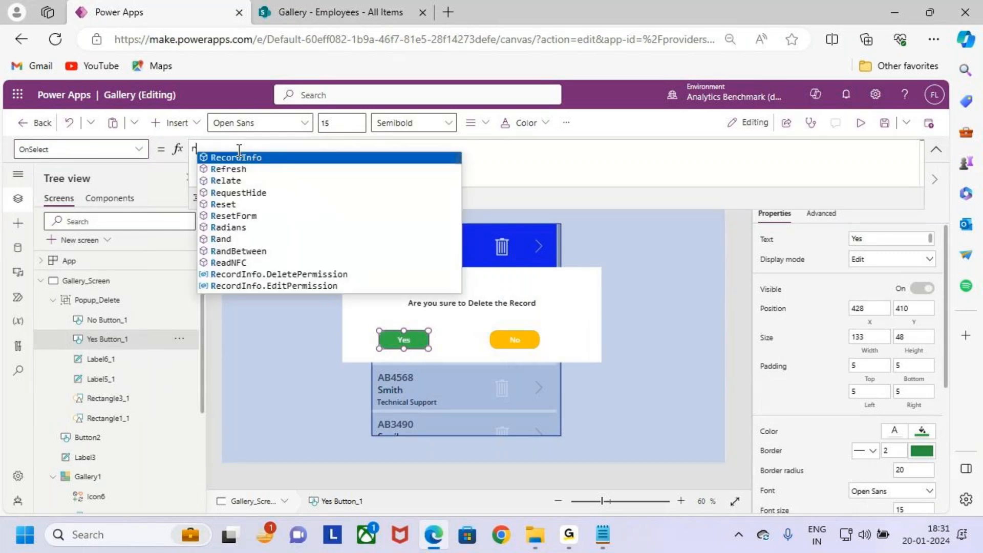
text(emo)
key(BackSpace)
key(BackSpace)
key(BackSpace)
key(BackSpace)
text(er)
key(BackSpace)
key(BackSpace)
text(re)
key(BackSpace)
key(BackSpace)
text(remo)
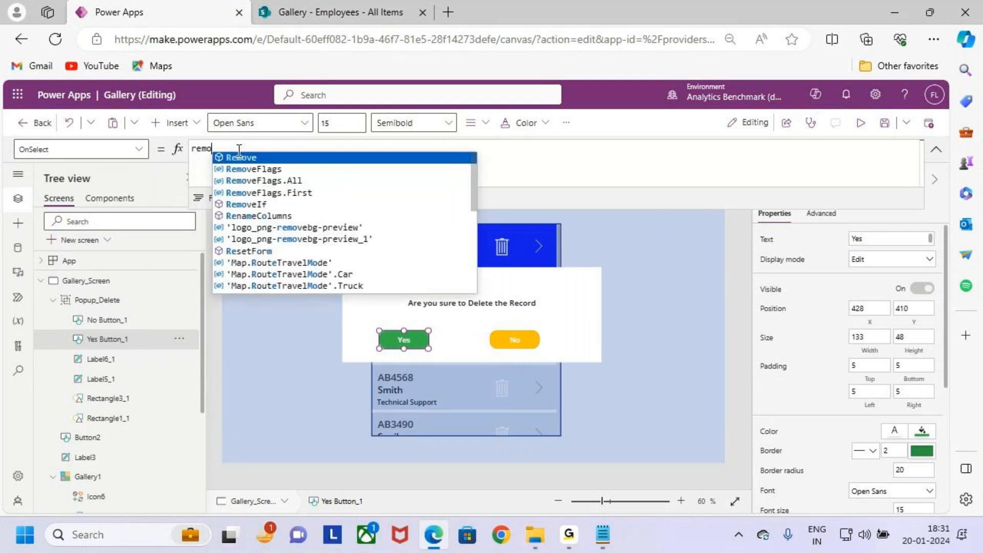
text(v)
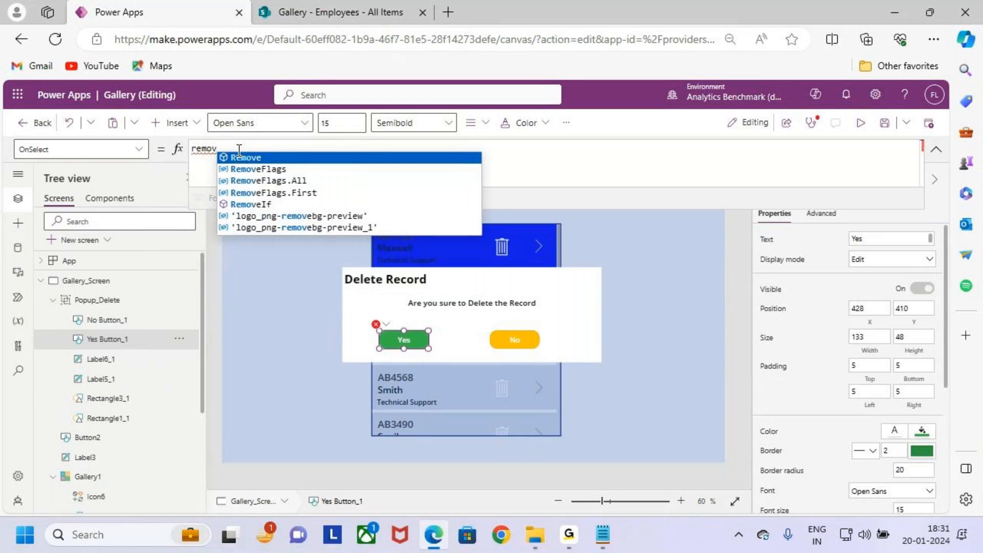
text(e(Employees)
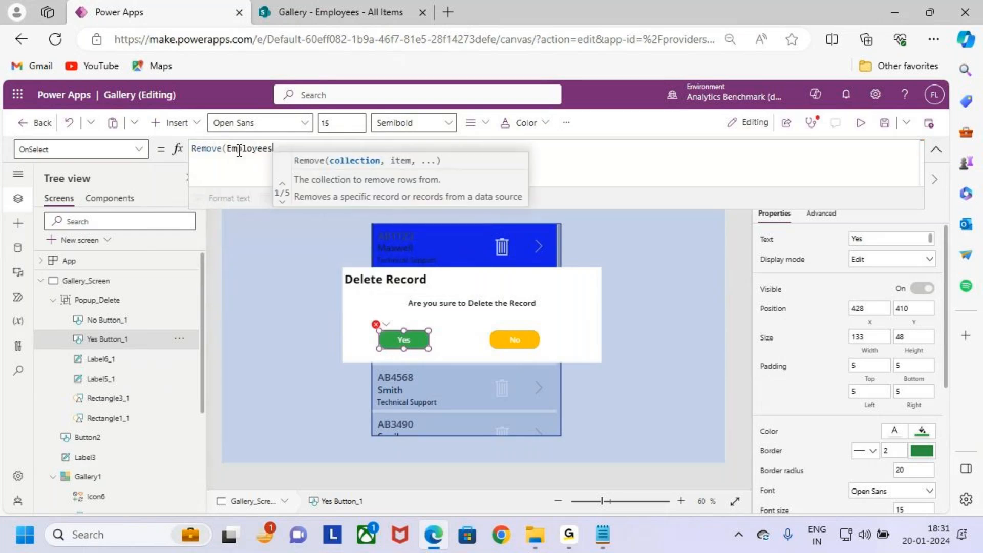
text(,)
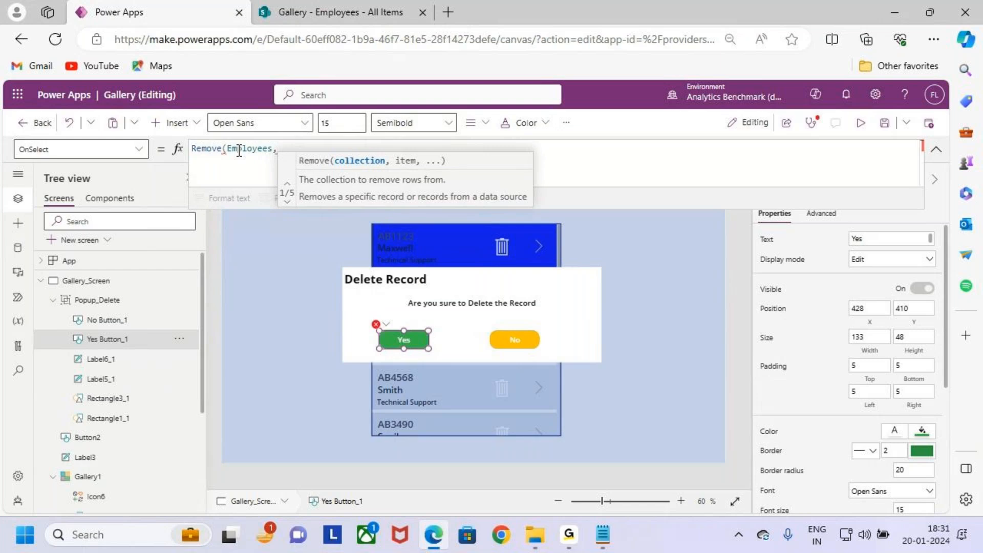
text(galler)
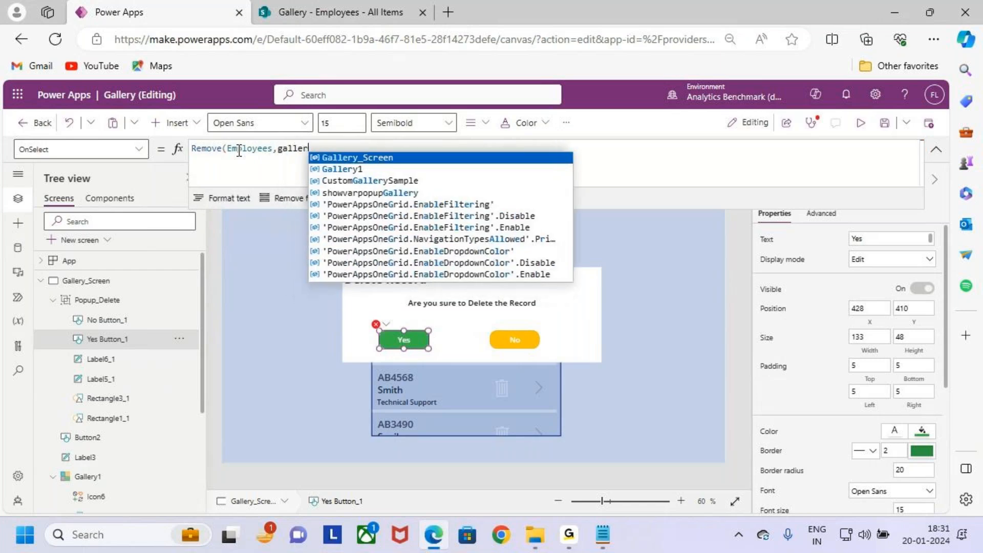
key(Tab)
key(BackSpace)
key(BackSpace)
key(BackSpace)
key(BackSpace)
key(BackSpace)
key(BackSpace)
key(BackSpace)
key(BackSpace)
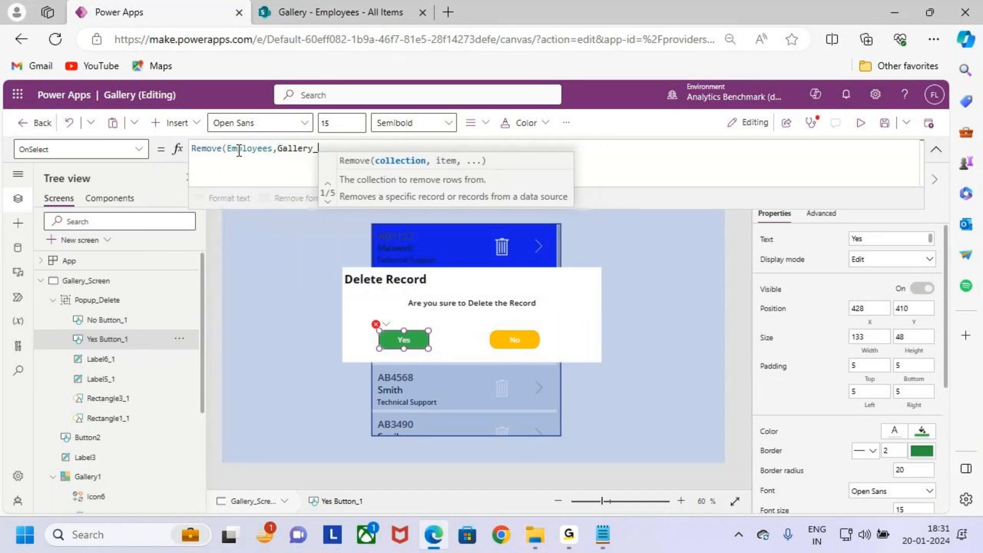
key(BackSpace)
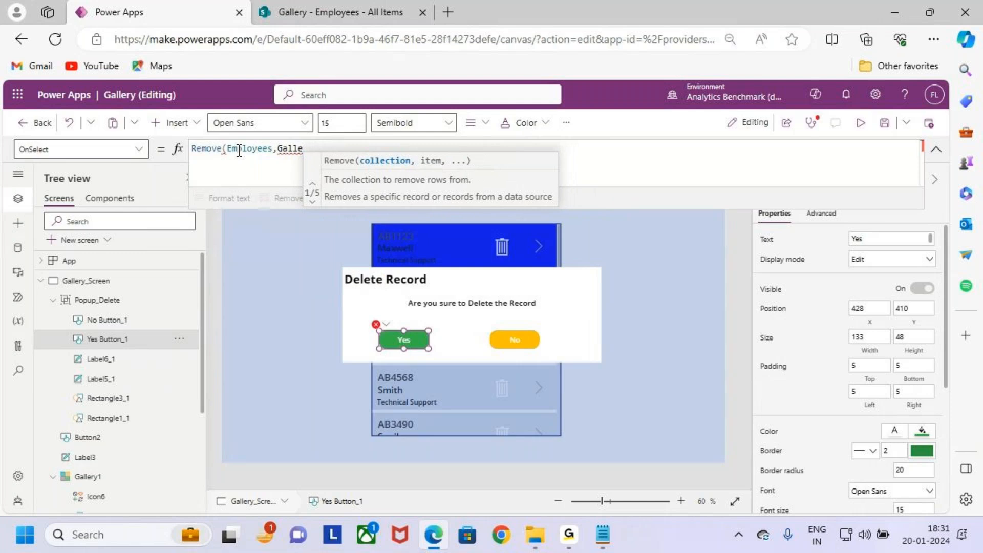
text(r)
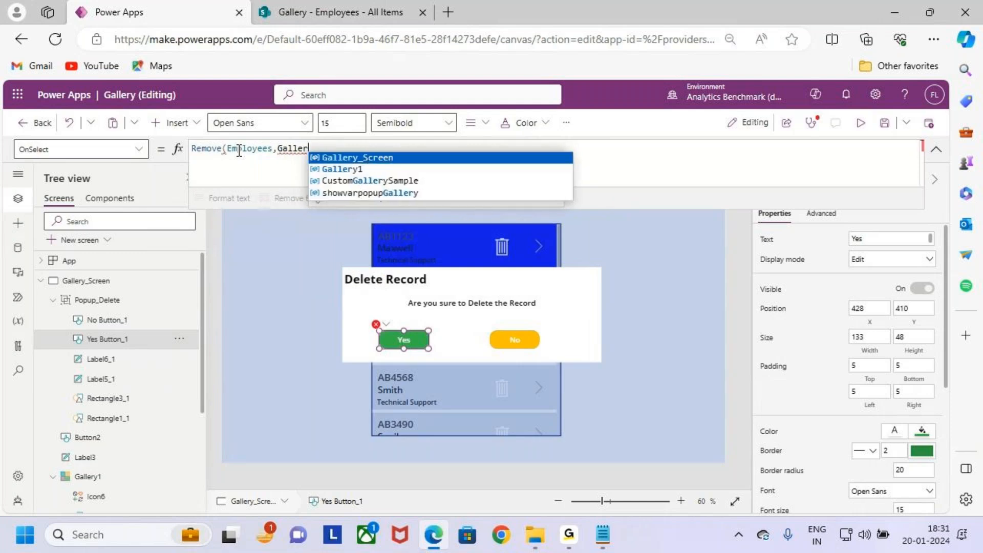
text(y1.Selected)
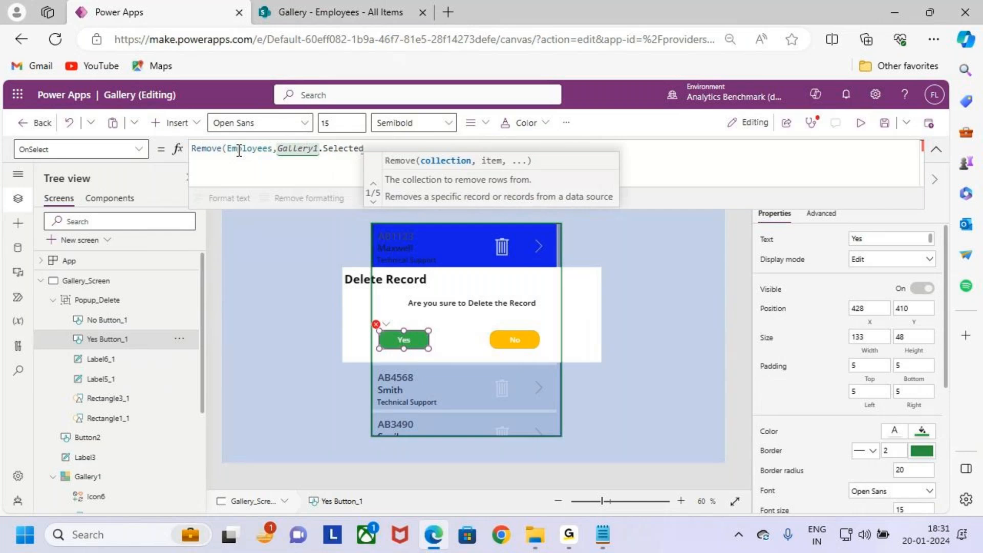
text())
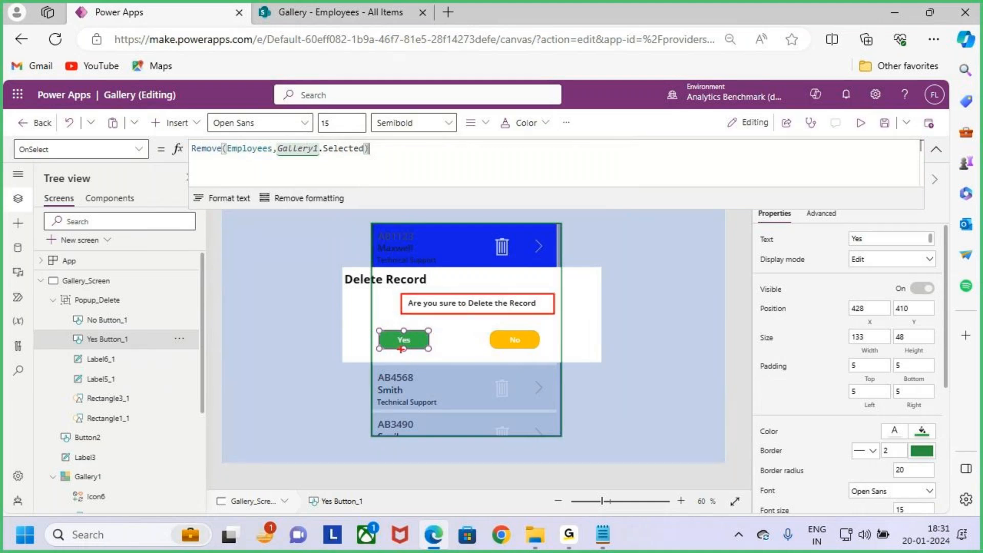
drag(403, 349, 453, 302)
drag(228, 163, 322, 154)
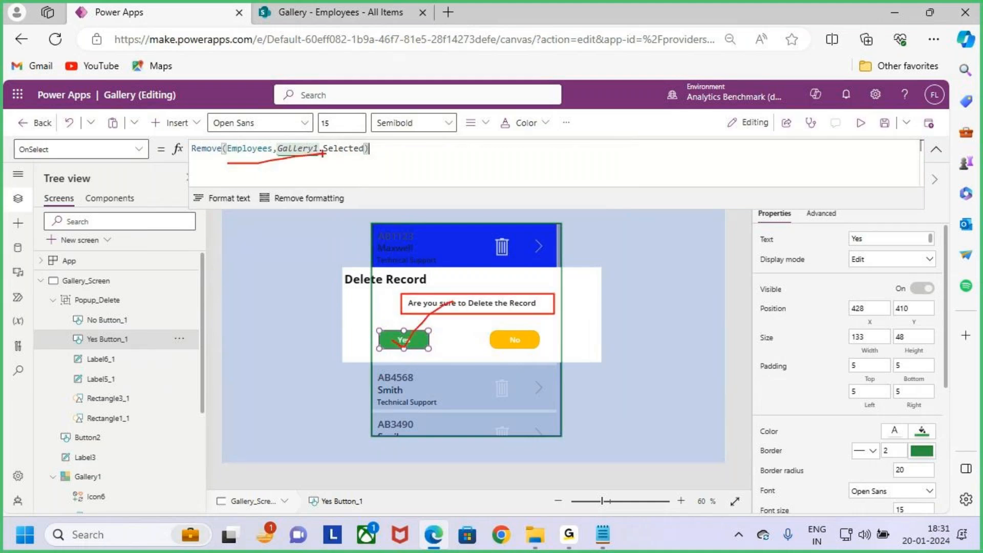
key(Escape)
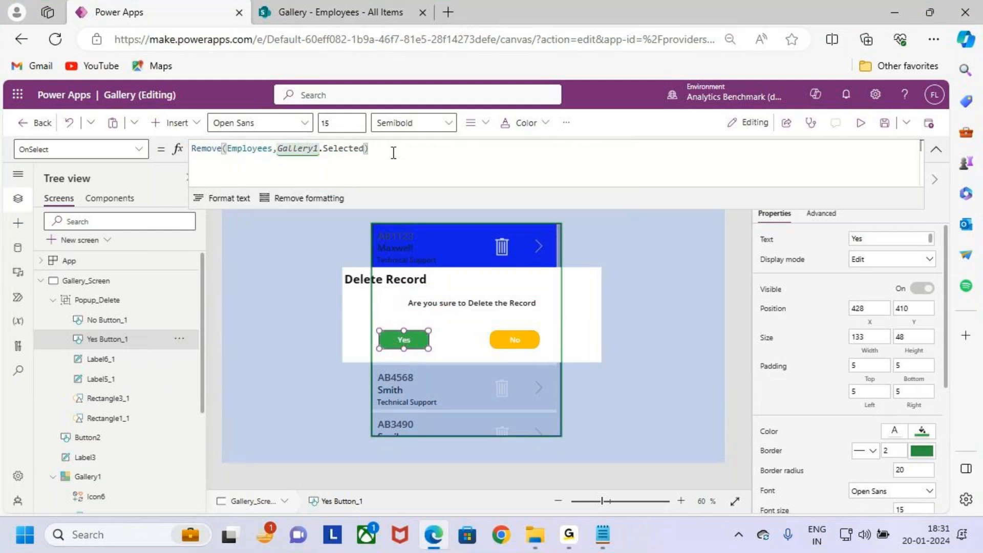
Step: Add Set(showvarpopupGallery,false) on a second line of the Yes button's OnSelect formula, separated from the Remove call by a semicolon
key(shift+Return)
text(set()
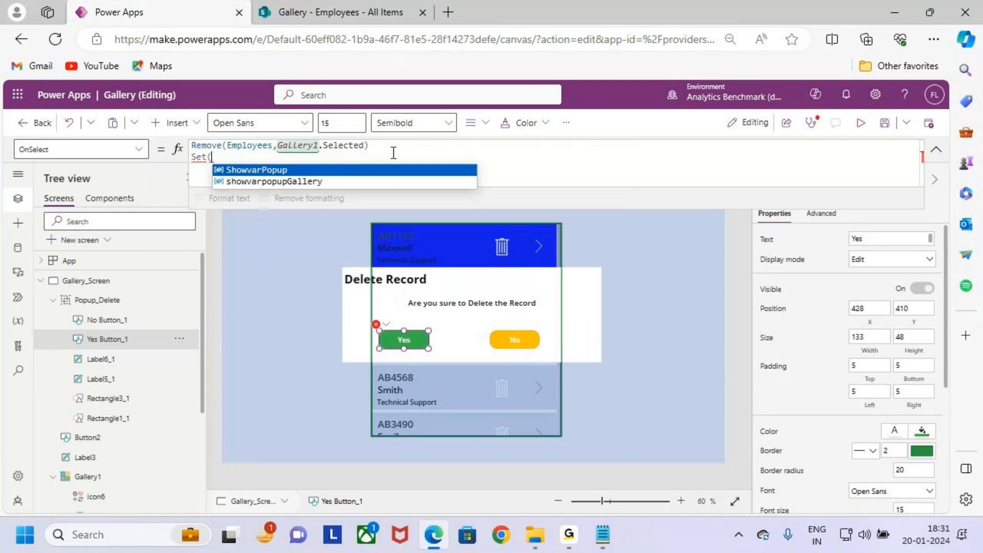
key(Down)
key(Tab)
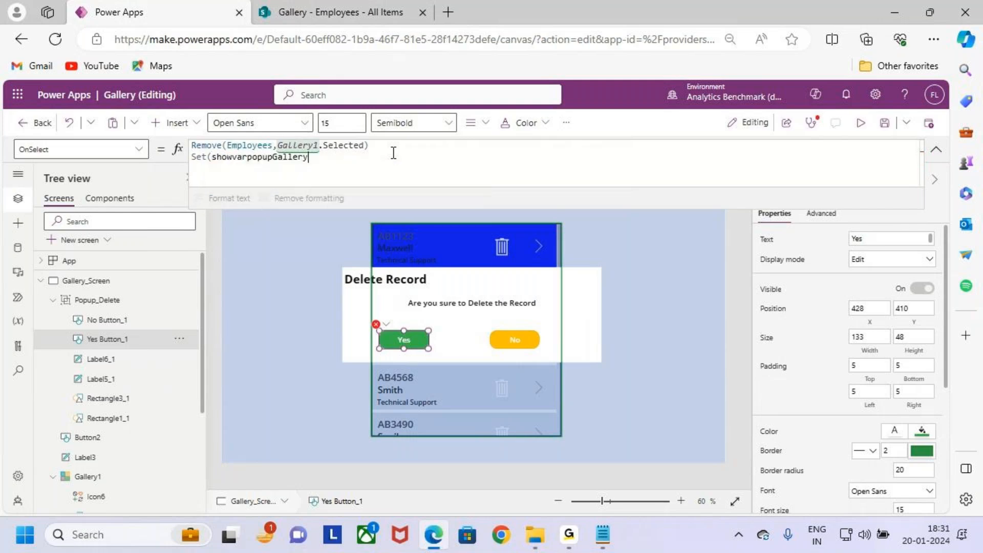
text(,fla)
key(BackSpace)
key(BackSpace)
key(BackSpace)
key(BackSpace)
key(BackSpace)
key(BackSpace)
text(,fal)
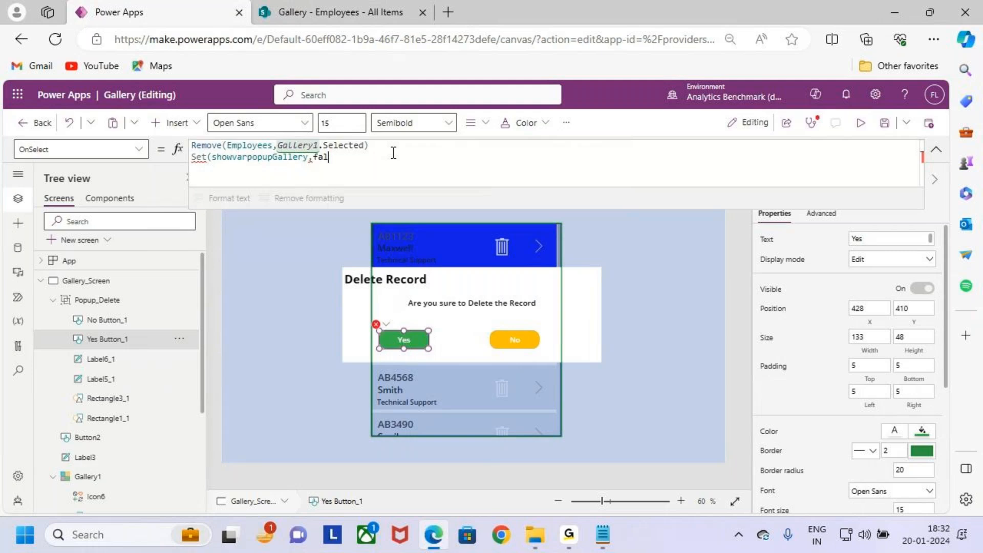
text(se))
click(382, 151)
text(;)
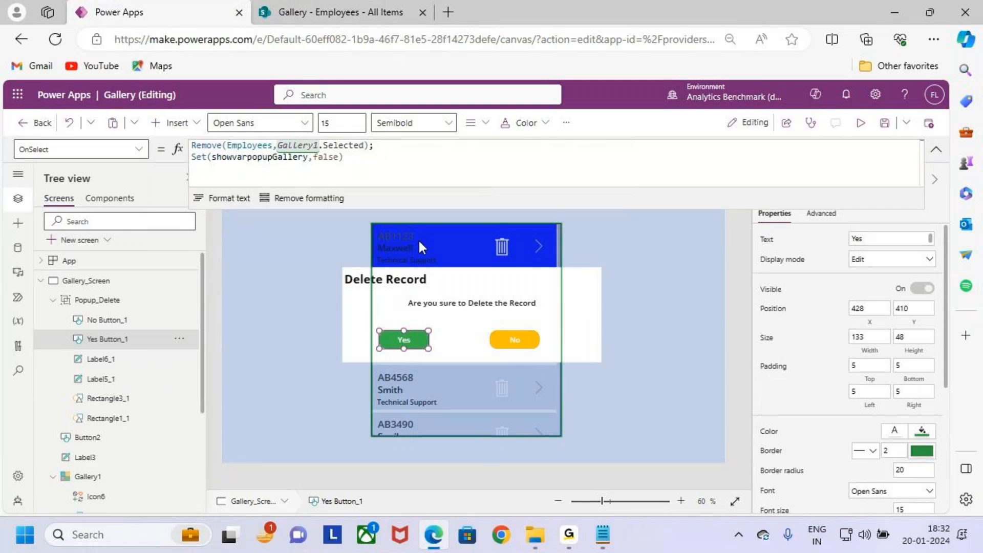
Step: Replace the OnSelect formula of the popup's No button with Set(showvarpopupGallery,false)
click(517, 339)
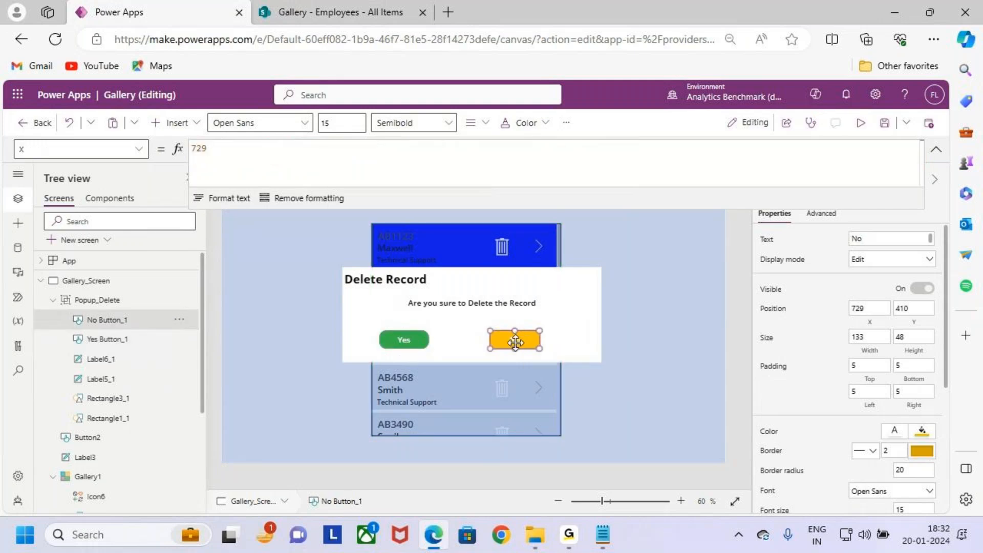
drag(400, 290, 559, 320)
key(Escape)
click(123, 149)
scroll(99, 282, up, 5)
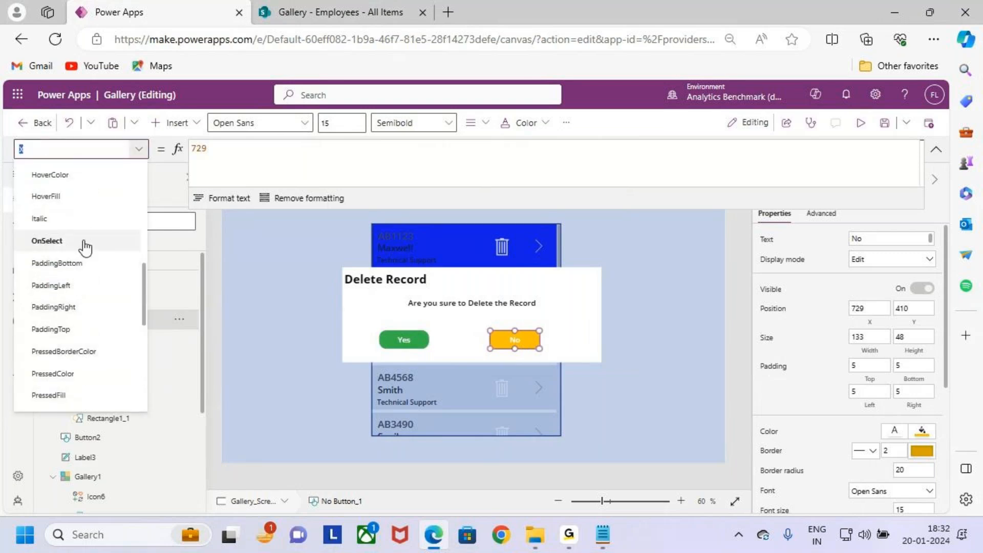
click(85, 248)
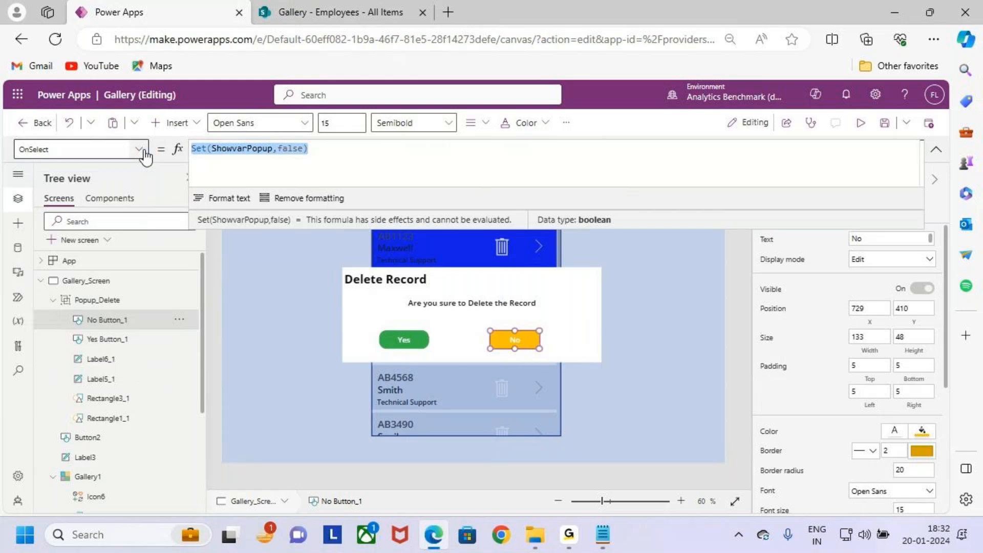
text(set)
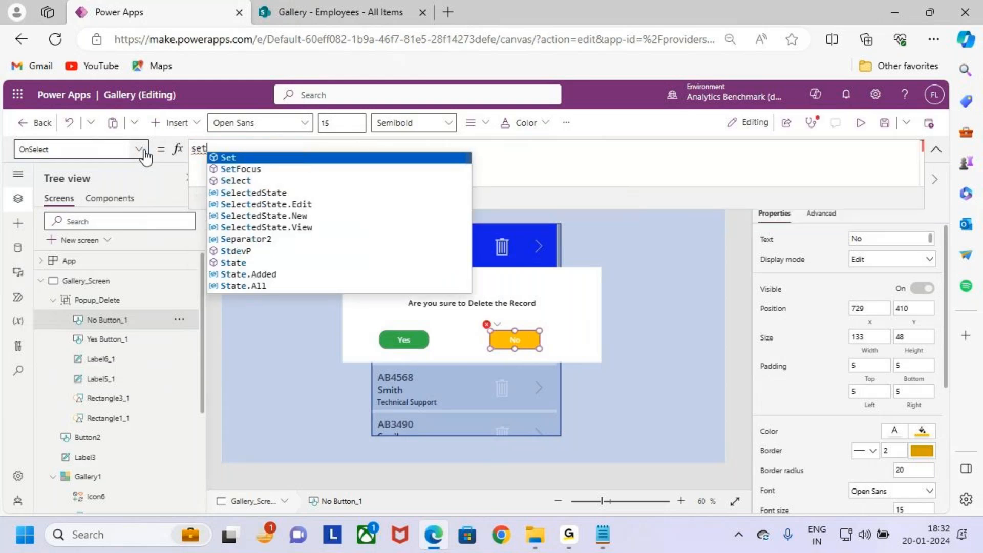
text((s)
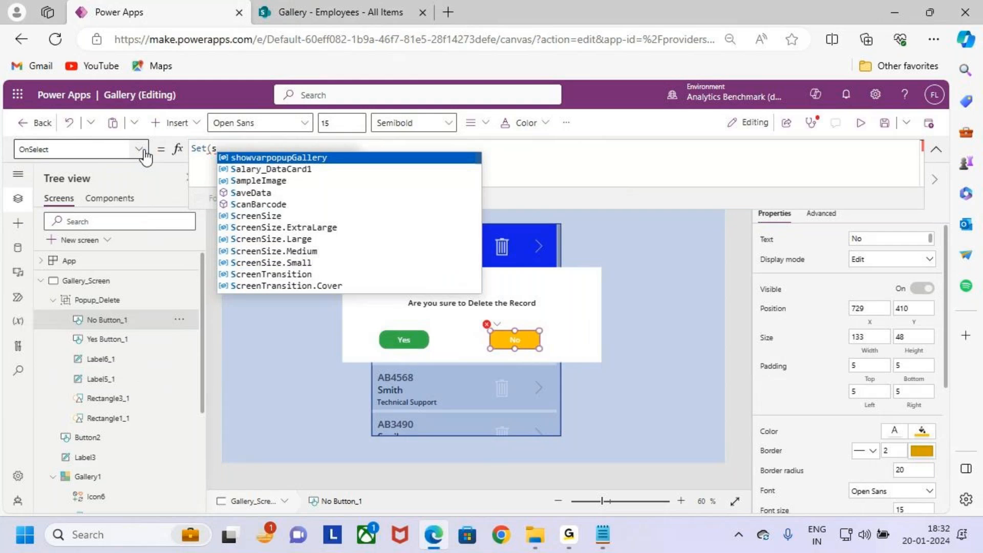
key(Tab)
text(,false))
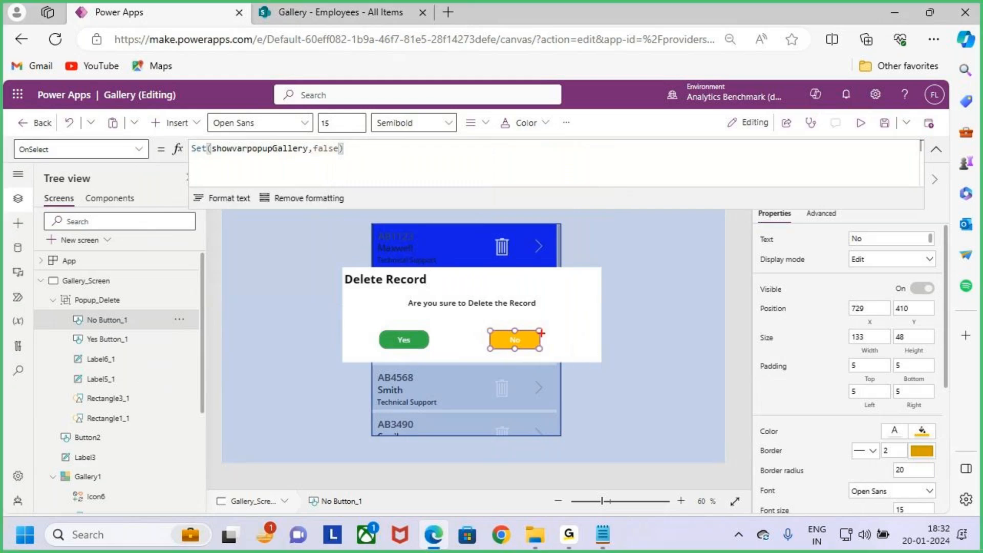
drag(514, 341, 554, 309)
drag(545, 317, 553, 310)
drag(197, 156, 286, 157)
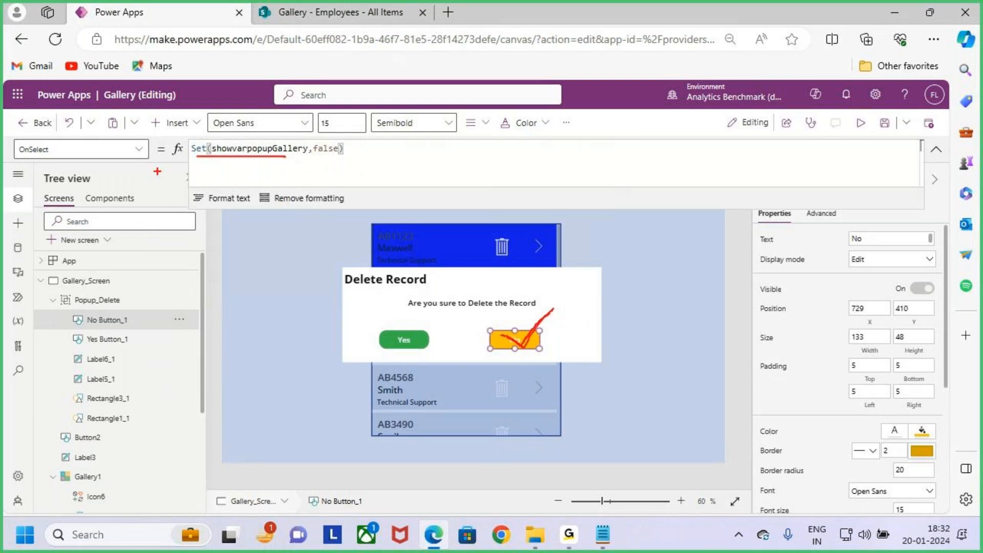
drag(254, 236, 649, 398)
key(Escape)
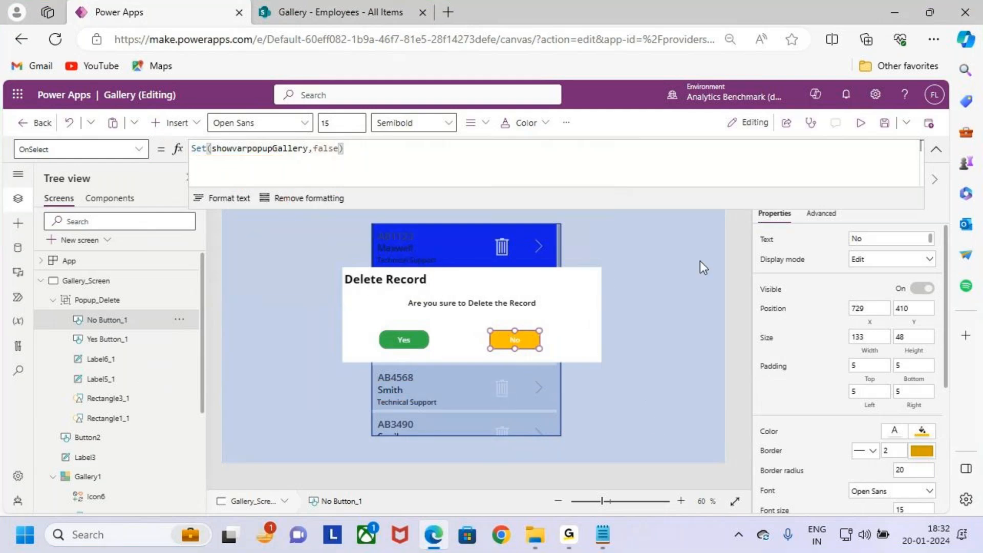
Step: Save the app and preview it to test the No button of the Delete Record popup
click(885, 124)
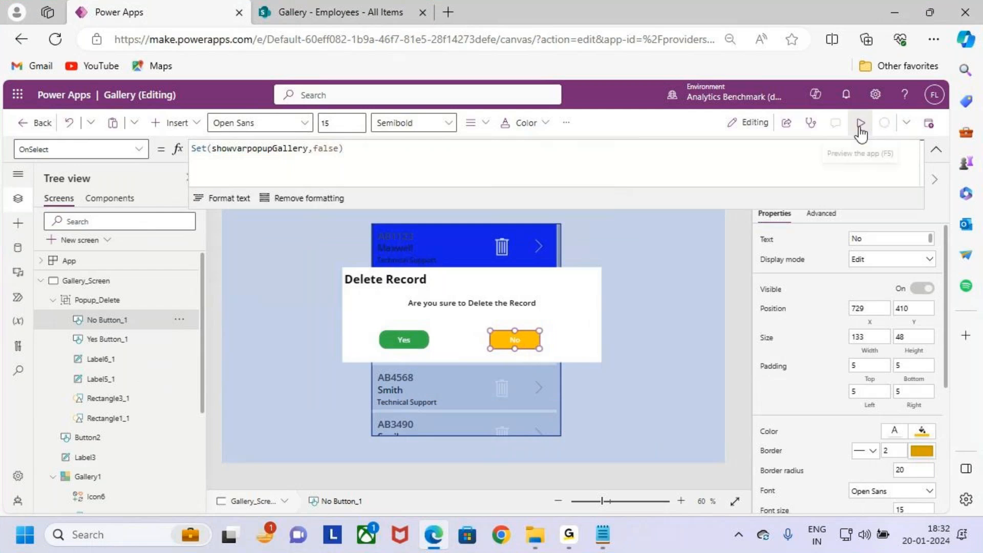
click(860, 126)
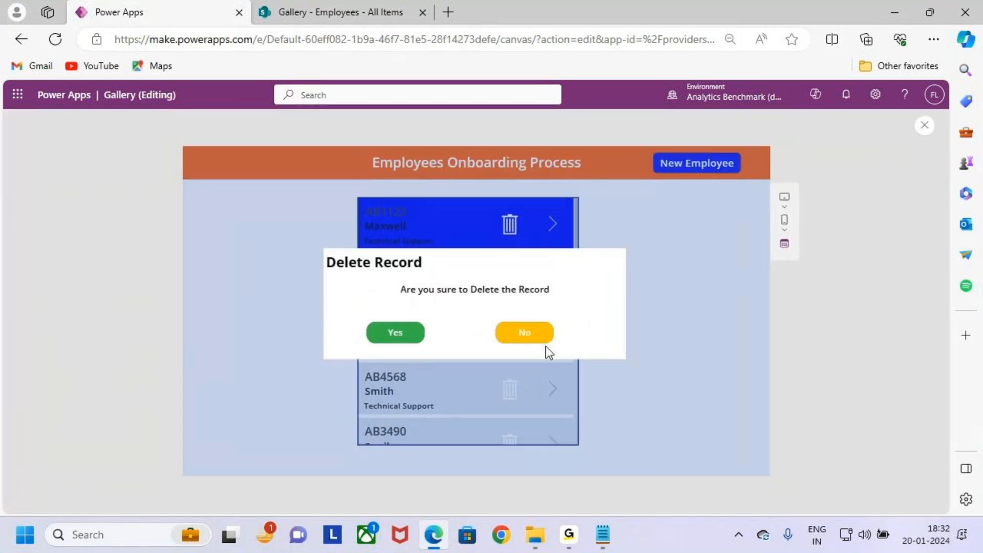
drag(327, 257, 527, 341)
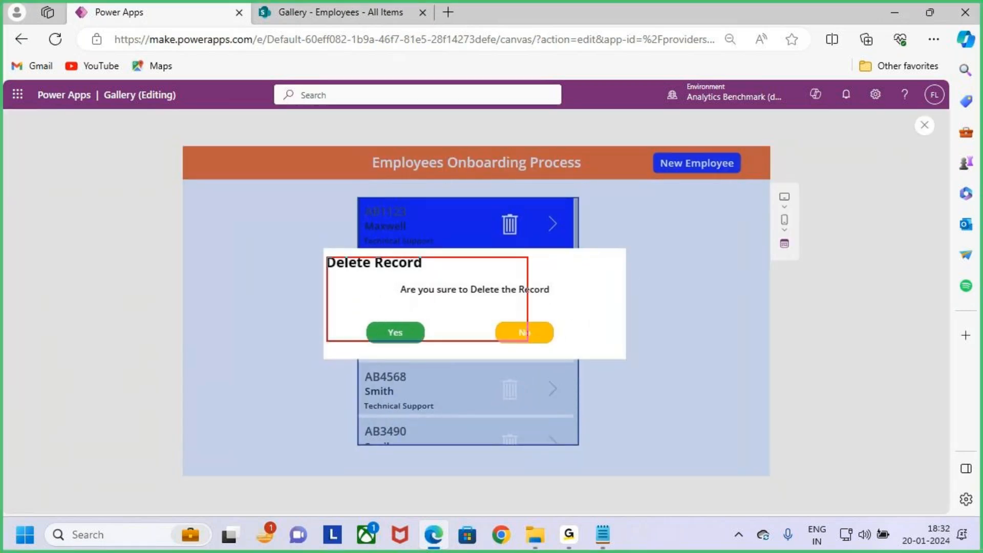
click(539, 339)
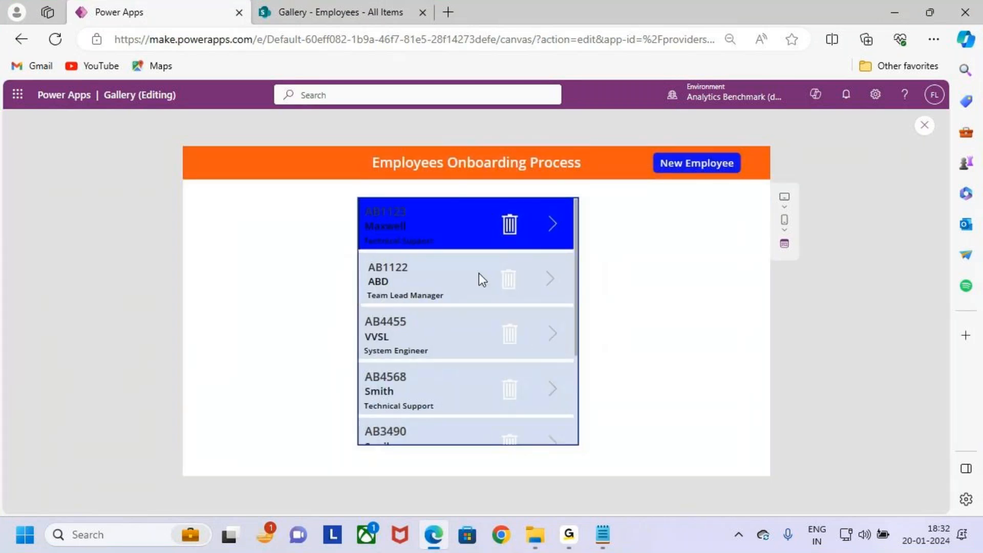
key(ctrl+2)
drag(490, 205, 541, 247)
drag(511, 218, 587, 169)
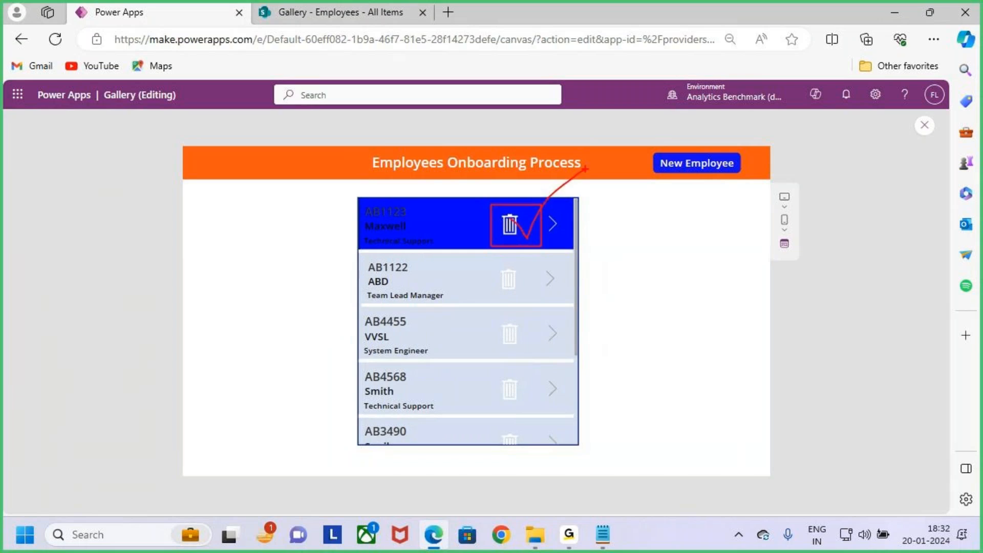
Step: Test the Yes button by deleting the first employee in the gallery and confirming in the Delete Record popup
key(Escape)
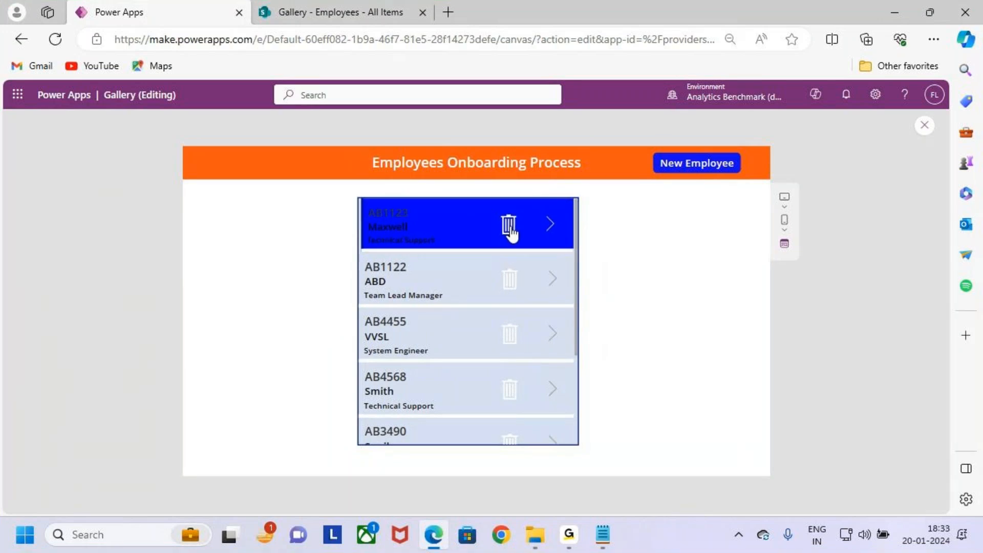
click(509, 226)
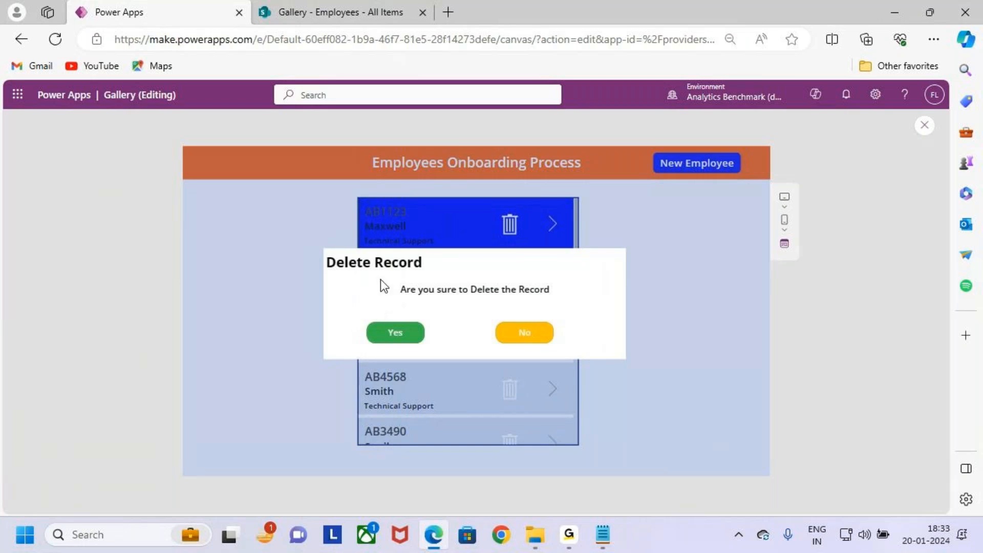
key(ctrl+2)
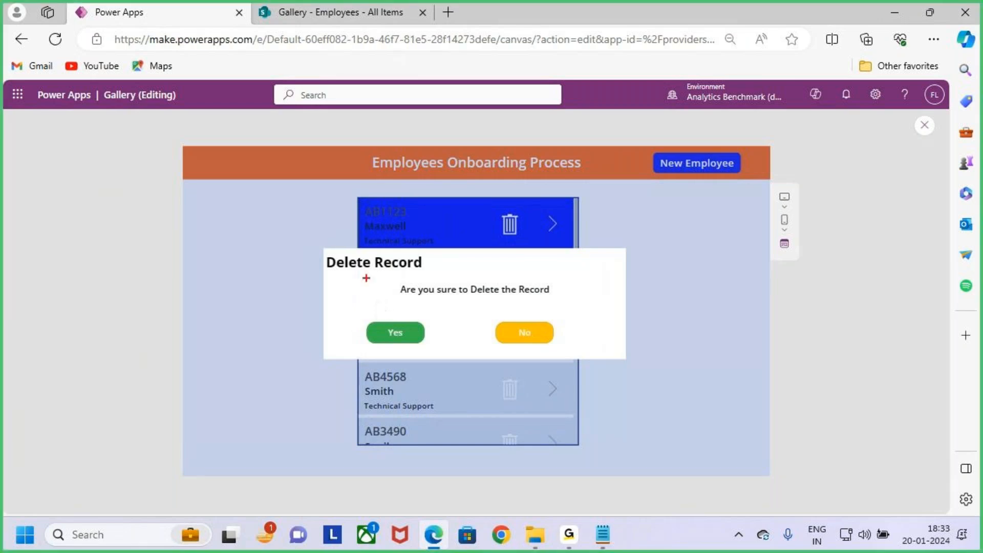
drag(349, 274, 568, 302)
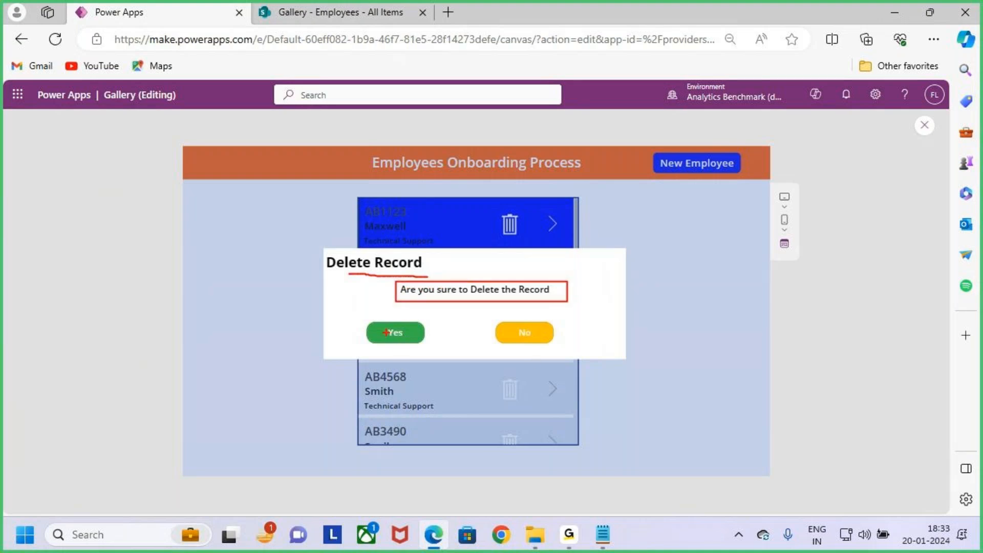
key(Escape)
click(399, 334)
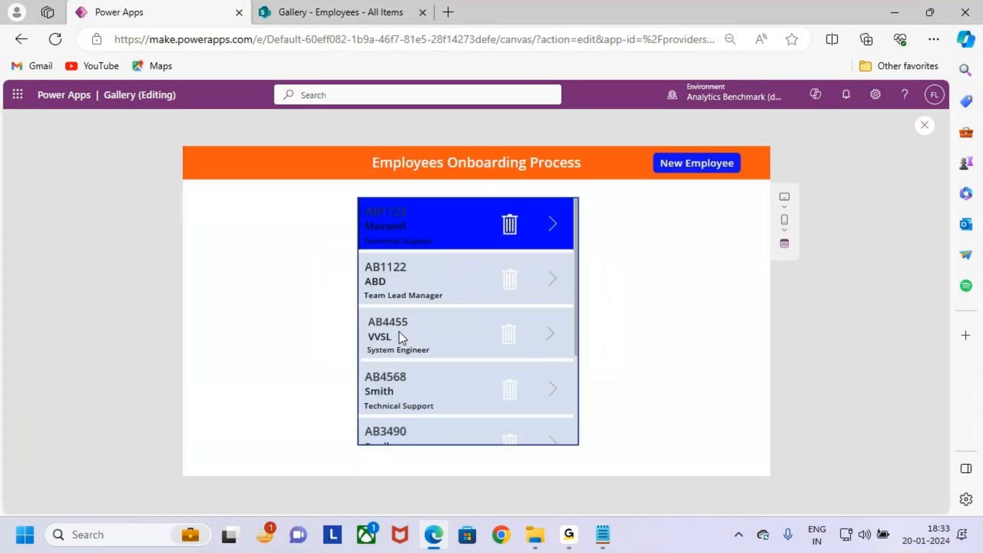
Step: Switch to the SharePoint Employees list, refresh it, and check whether the deleted employee's record is still listed
click(324, 8)
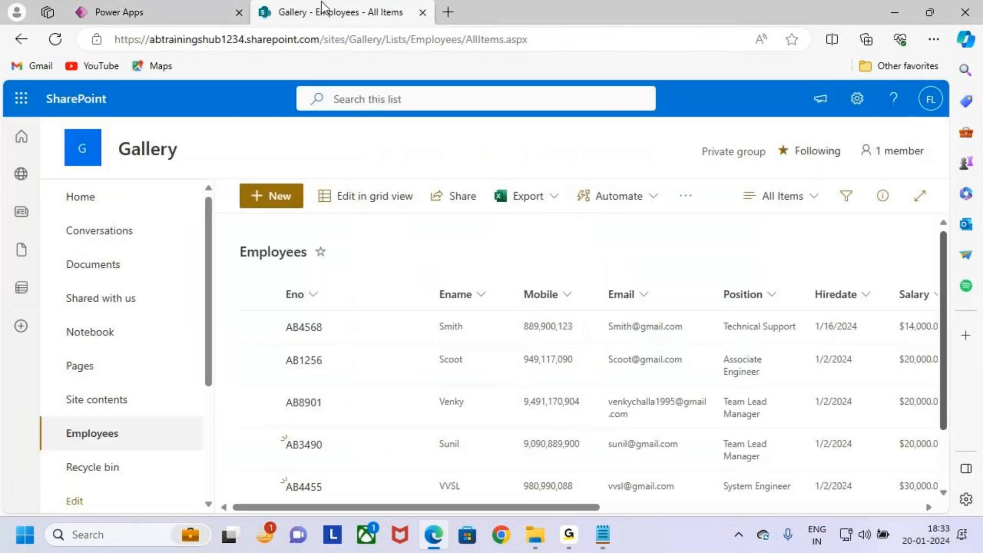
click(56, 39)
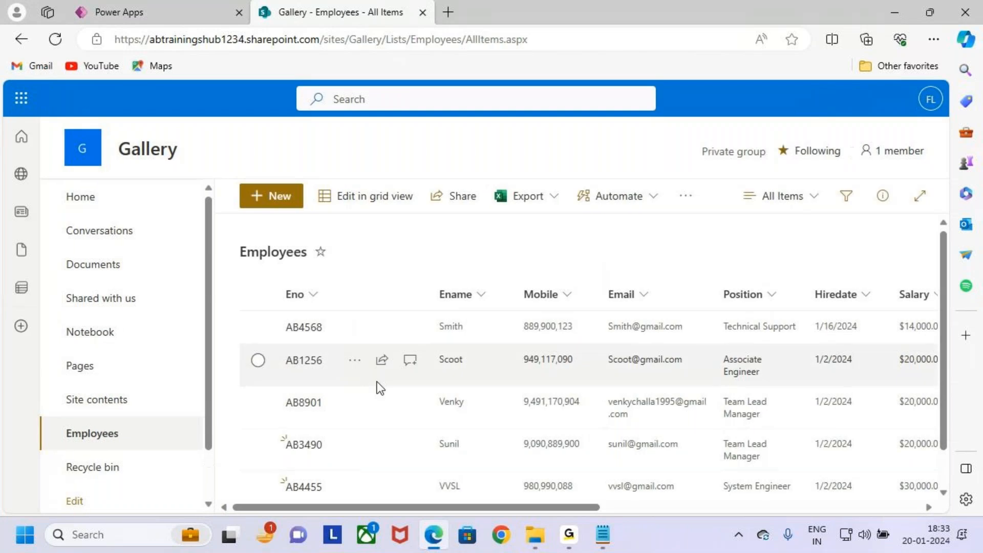
scroll(387, 377, down, 1)
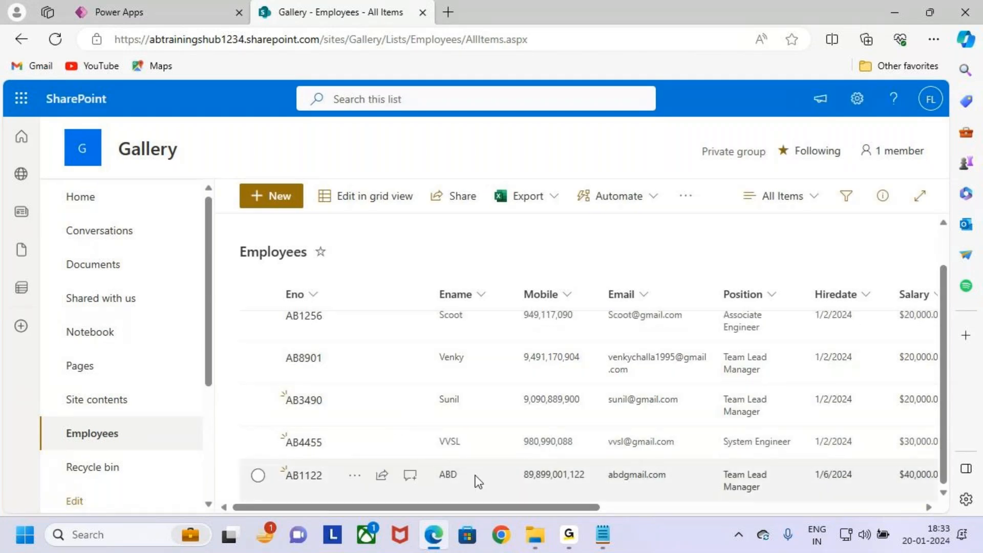
scroll(482, 434, up, 1)
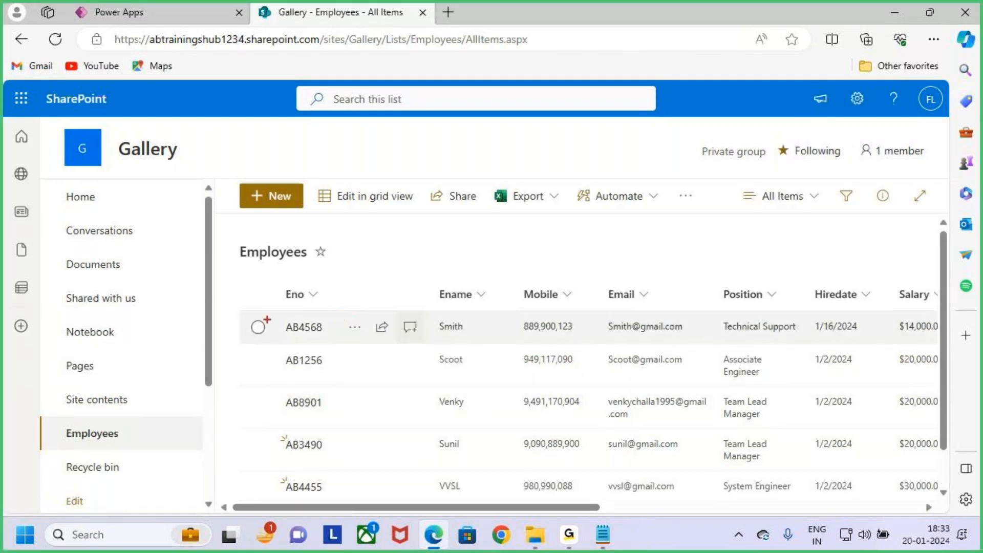
Step: Return to the Power Apps preview and delete the third employee in the gallery, confirming with Yes in the popup
click(216, 7)
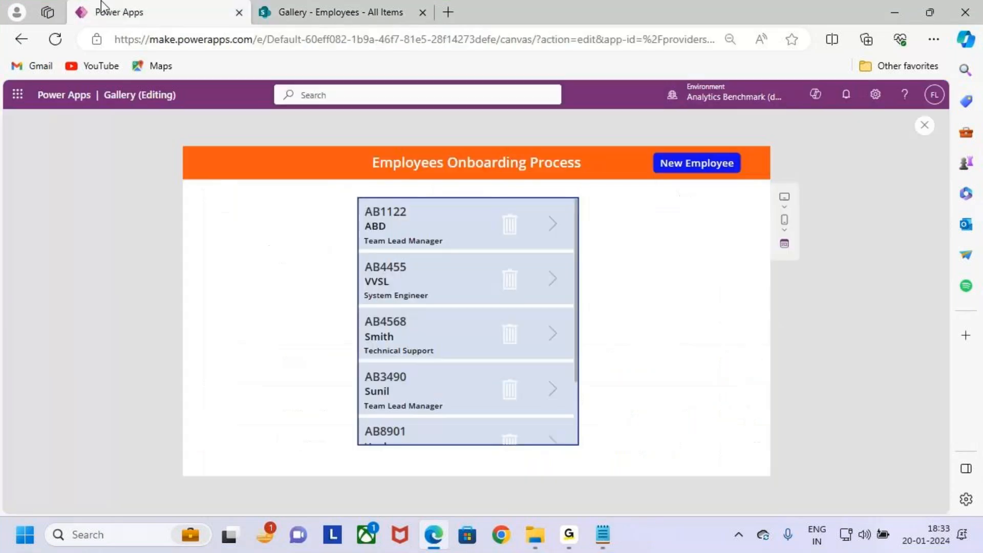
click(450, 390)
click(441, 333)
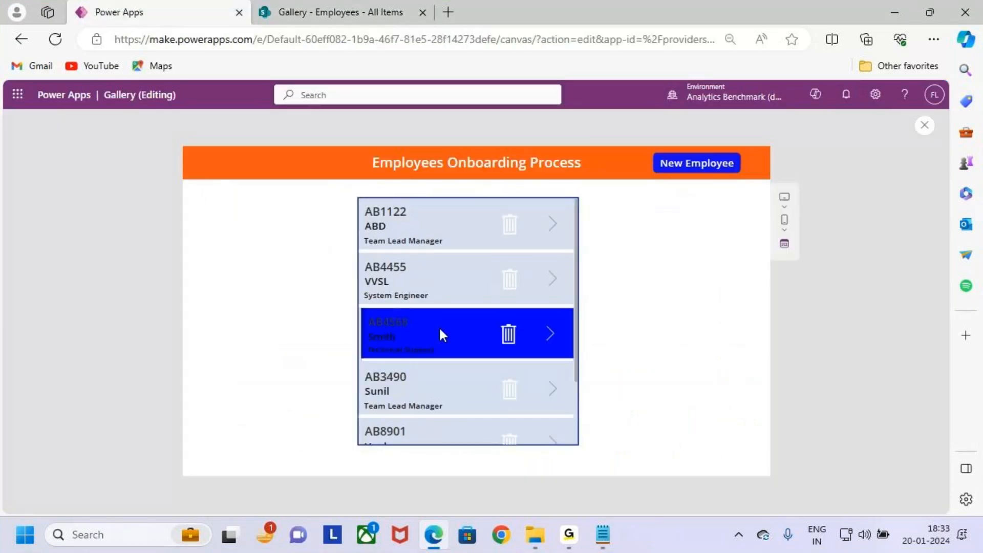
click(509, 334)
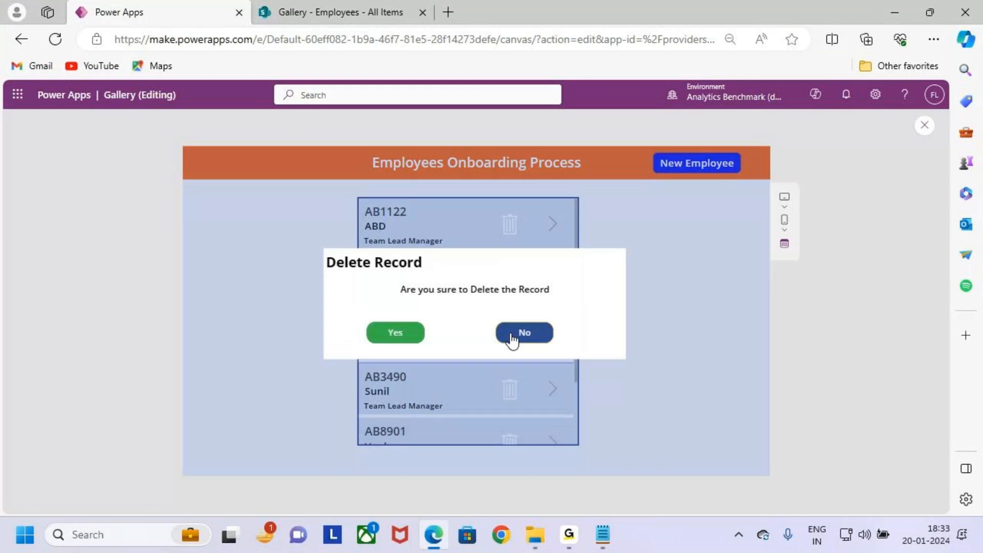
click(393, 333)
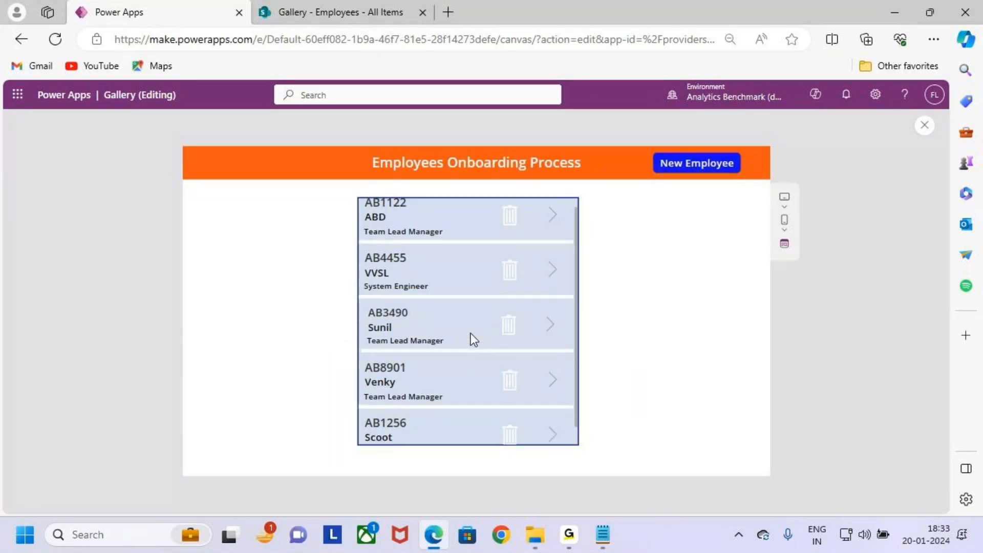
Step: Refresh the SharePoint Employees list to check for the second deleted record, and return to the Power Apps preview
click(348, 1)
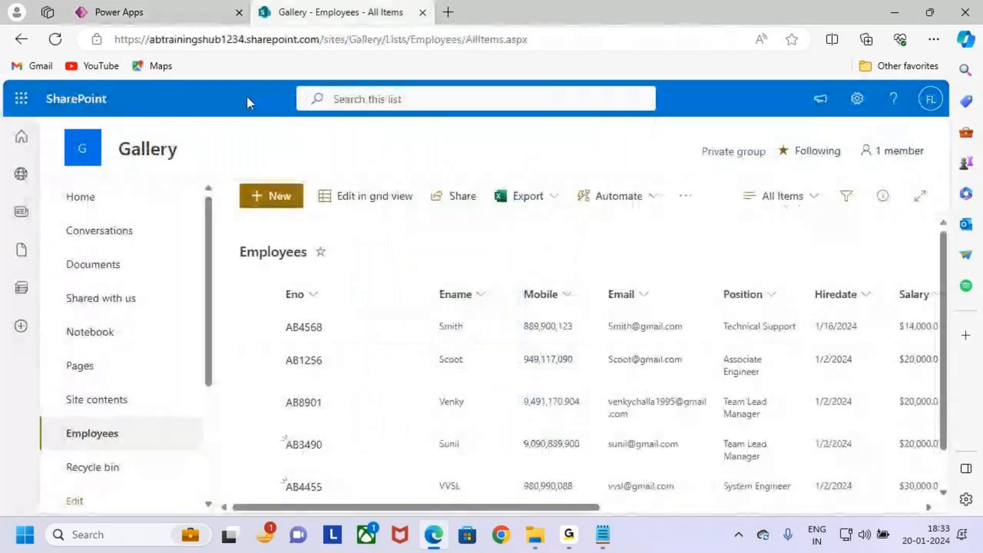
click(55, 39)
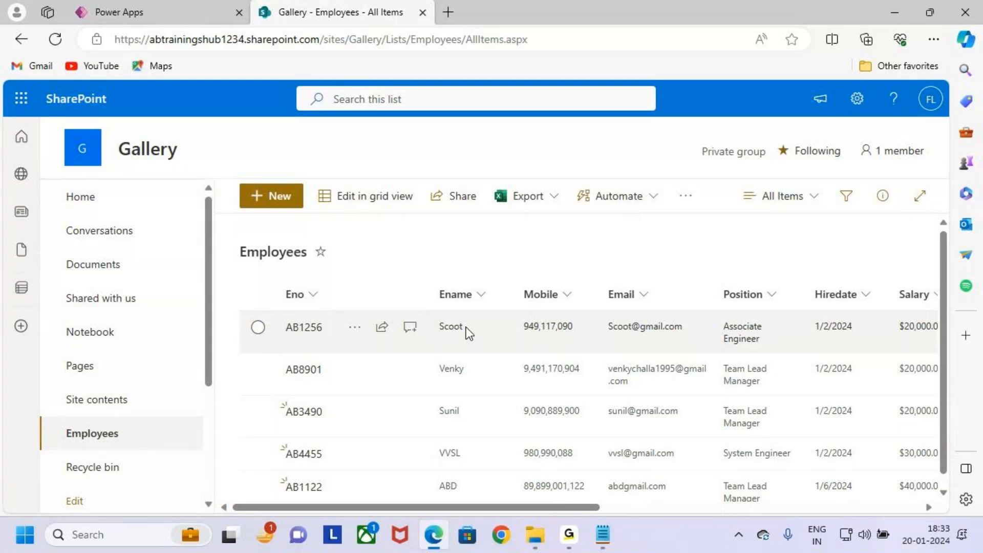
click(153, 8)
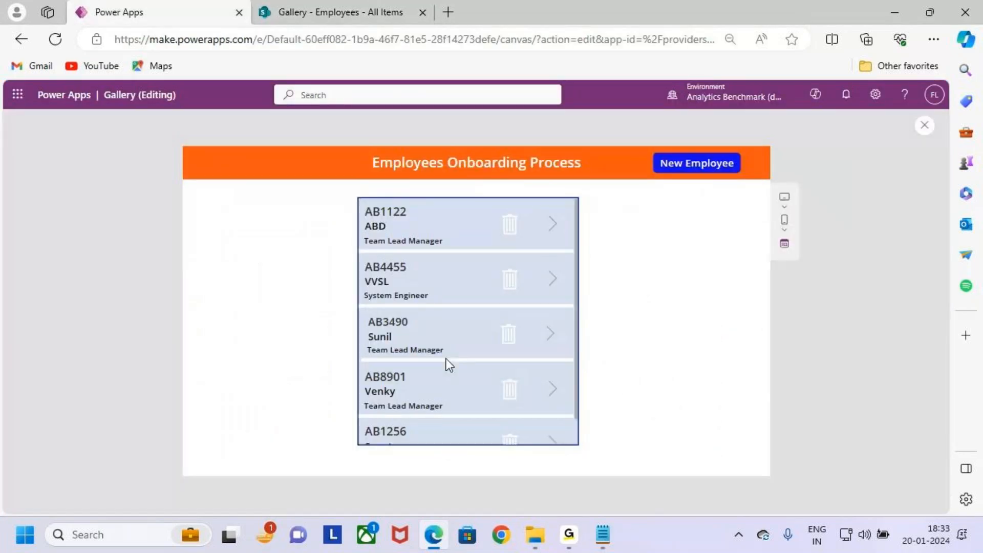
Step: Open the first employee's details for editing and remove the last character of the Ename value without saving
click(432, 229)
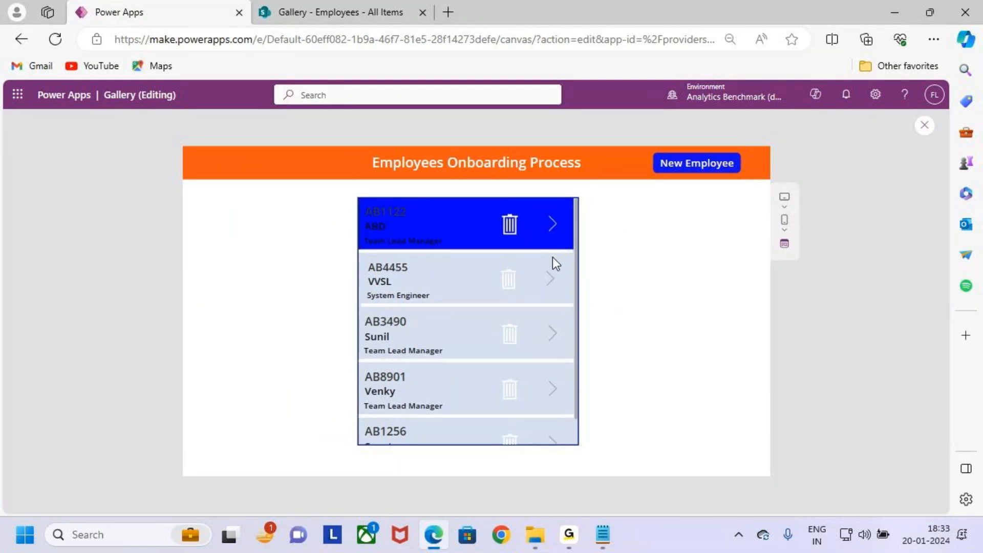
click(533, 235)
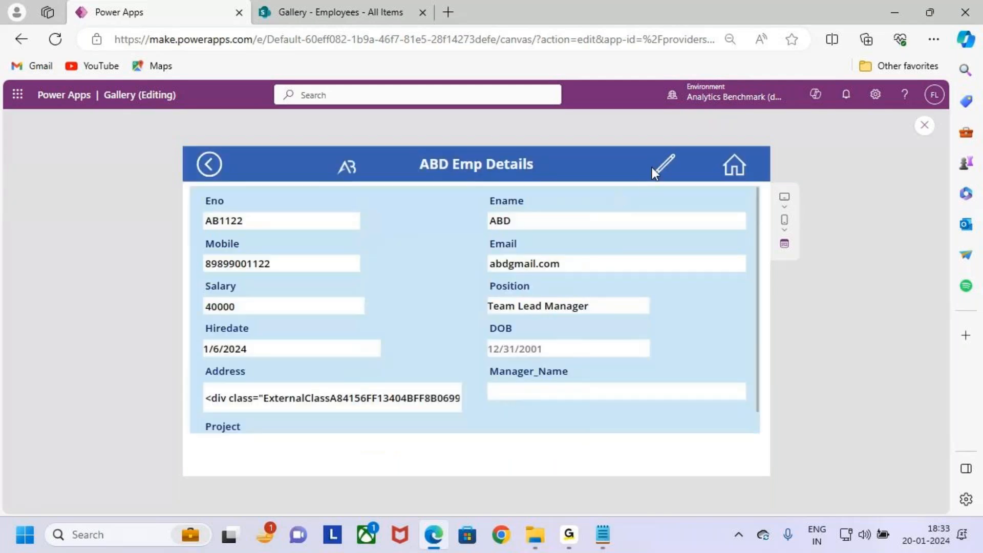
click(664, 169)
click(531, 224)
key(BackSpace)
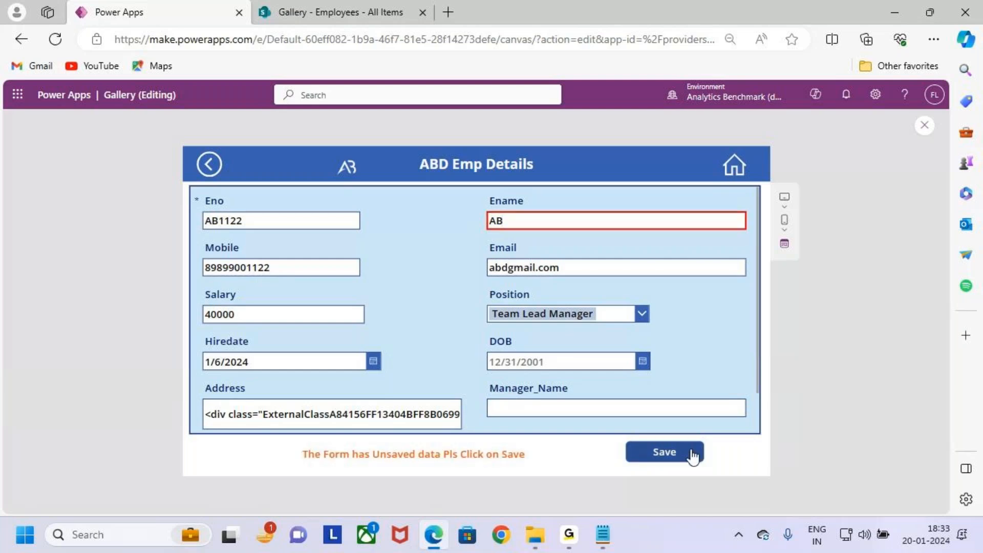
key(ctrl+2)
drag(613, 438, 697, 468)
drag(640, 448, 757, 359)
key(Escape)
Step: Go back from the unsaved employee form and confirm leaving the screen with Yes in the Unsaved Data popup
click(209, 165)
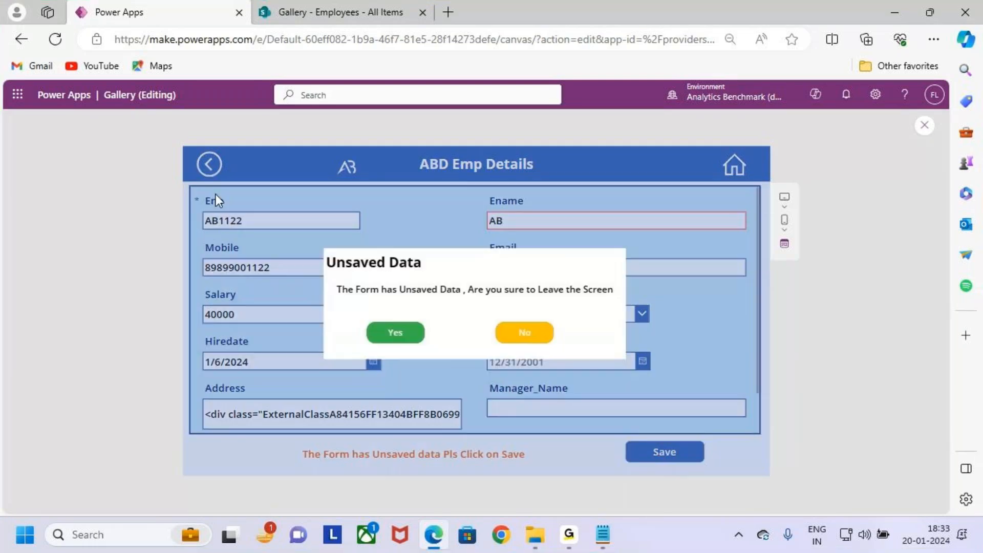
key(ctrl+2)
drag(309, 238, 649, 356)
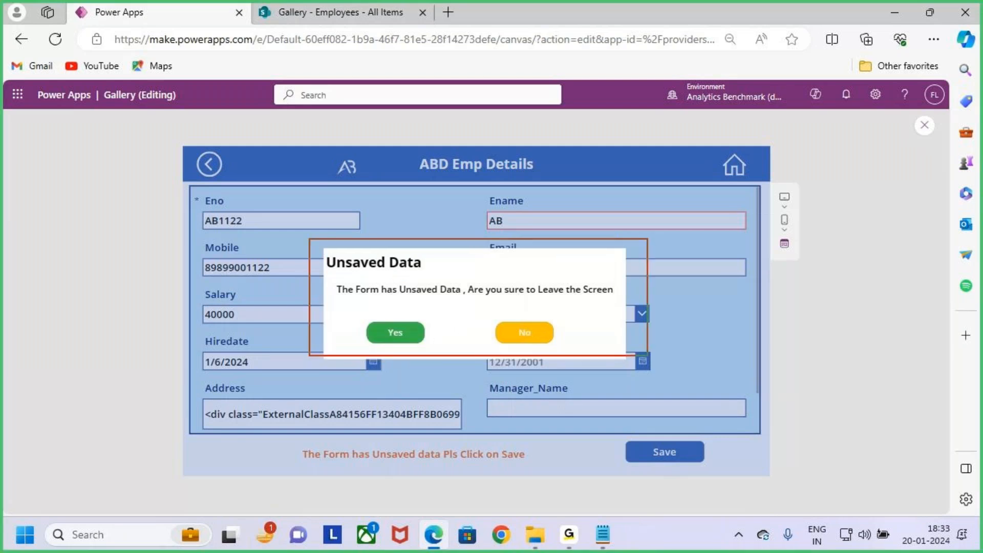
key(Escape)
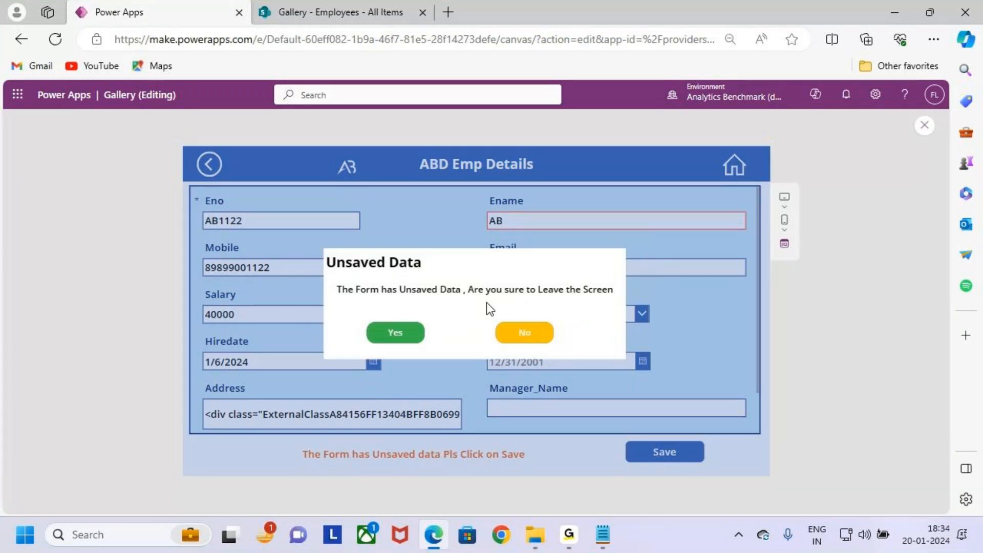
click(408, 334)
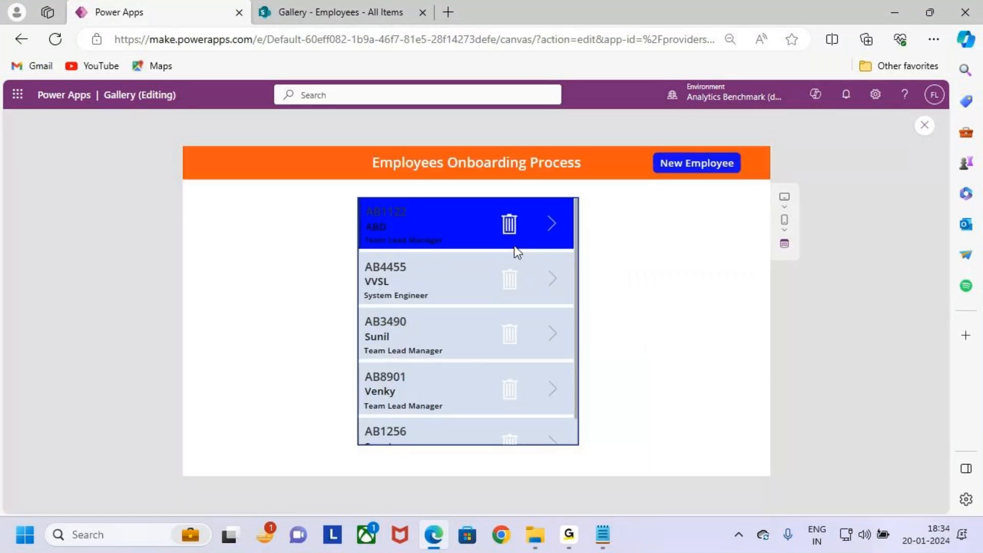
Step: Open the Delete Record popup for the first employee in the gallery and decline the deletion with No
key(ctrl+2)
mouse_move(494, 209)
mouse_down()
mouse_move(531, 244)
mouse_move(558, 183)
mouse_up()
key(Escape)
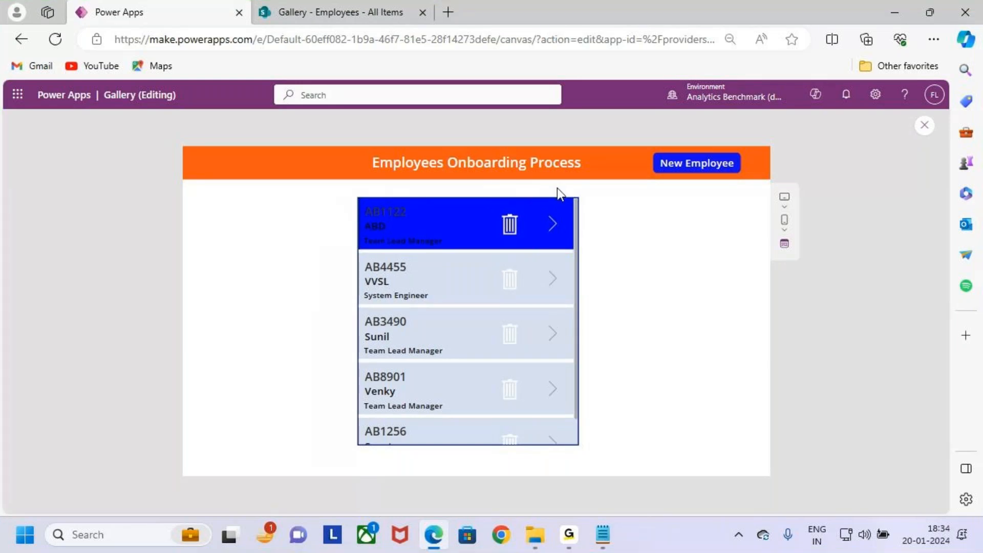
click(508, 226)
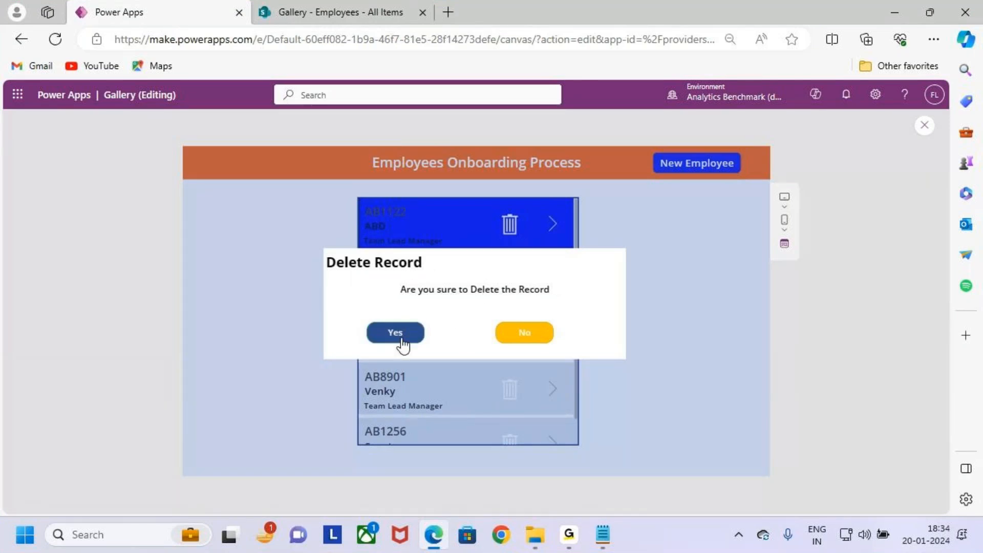
click(536, 333)
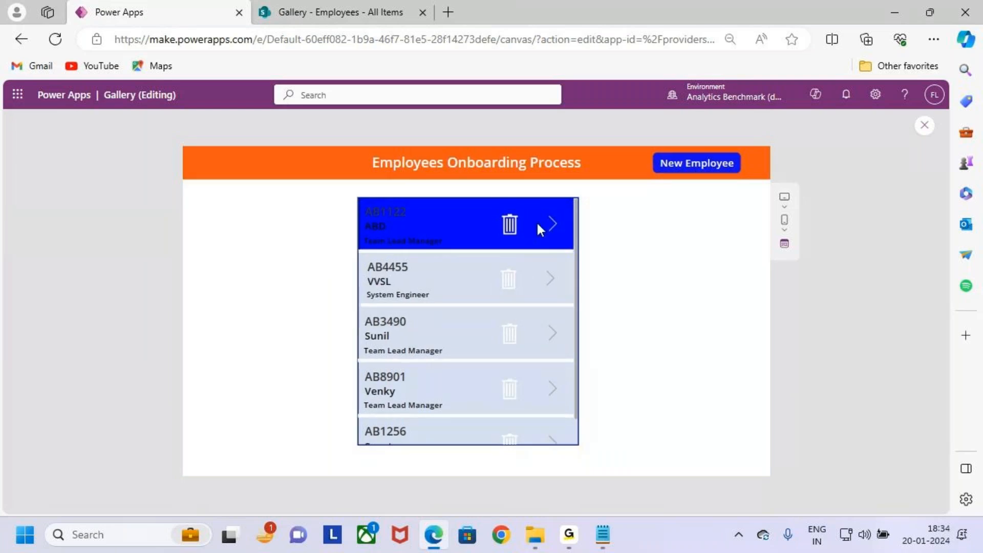